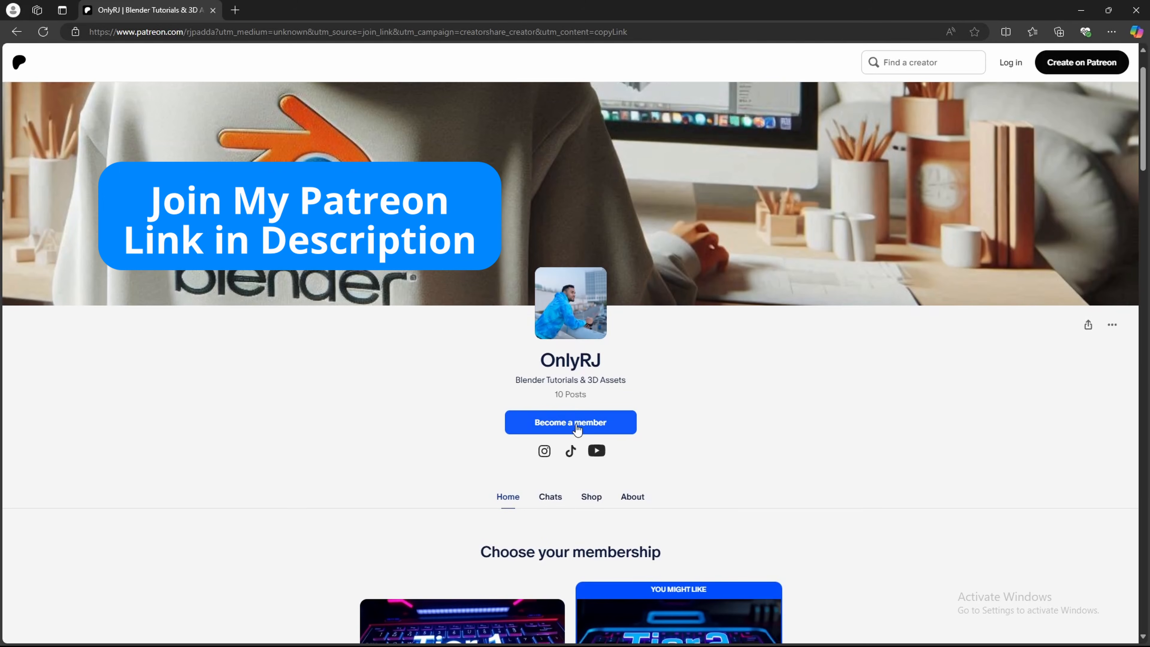
scroll(838, 464, down, 5)
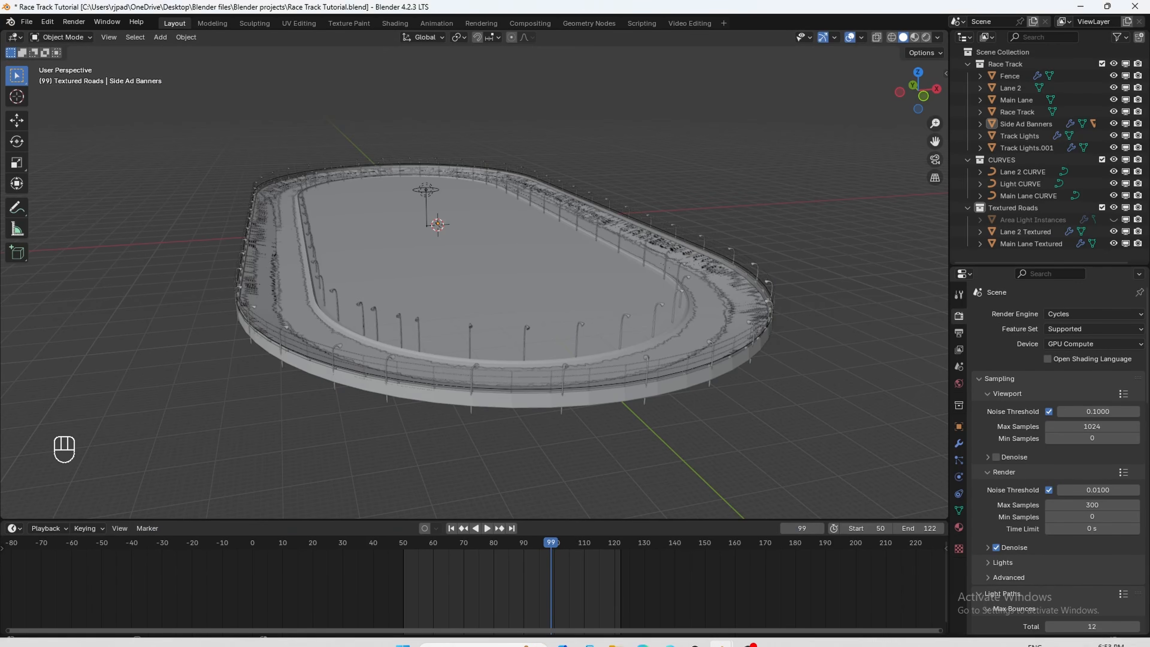
Step: Switch to Sketchfab in the browser, search for "nascar" and limit the models to downloadable ones
click(642, 631)
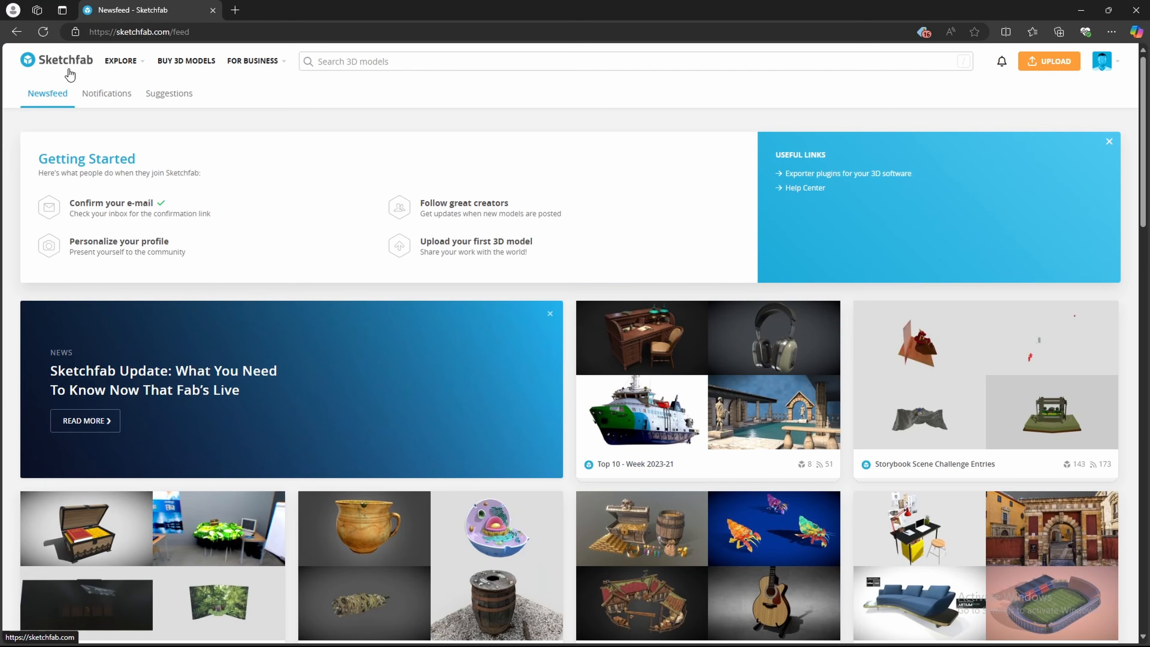
click(346, 62)
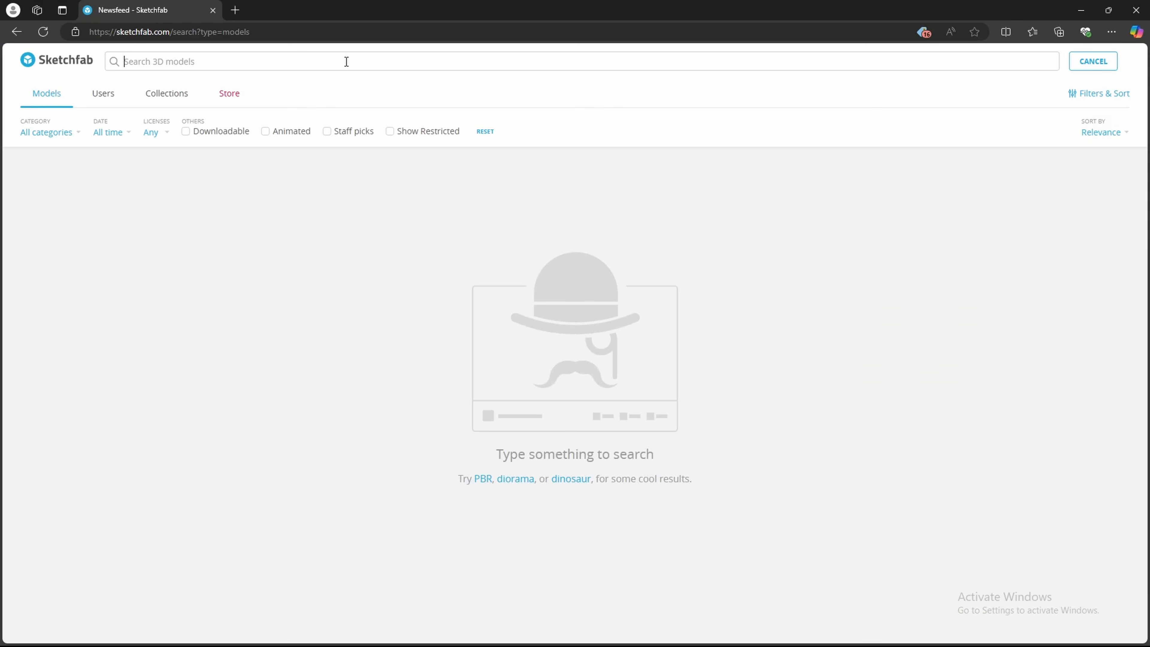
text(nascar)
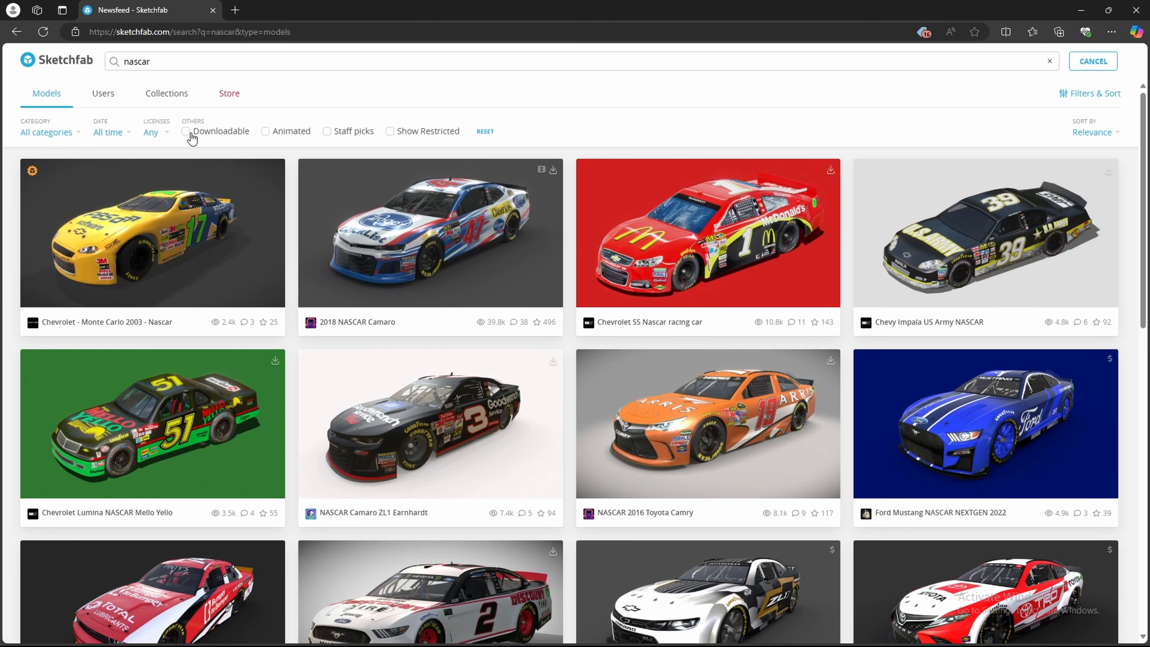
click(191, 134)
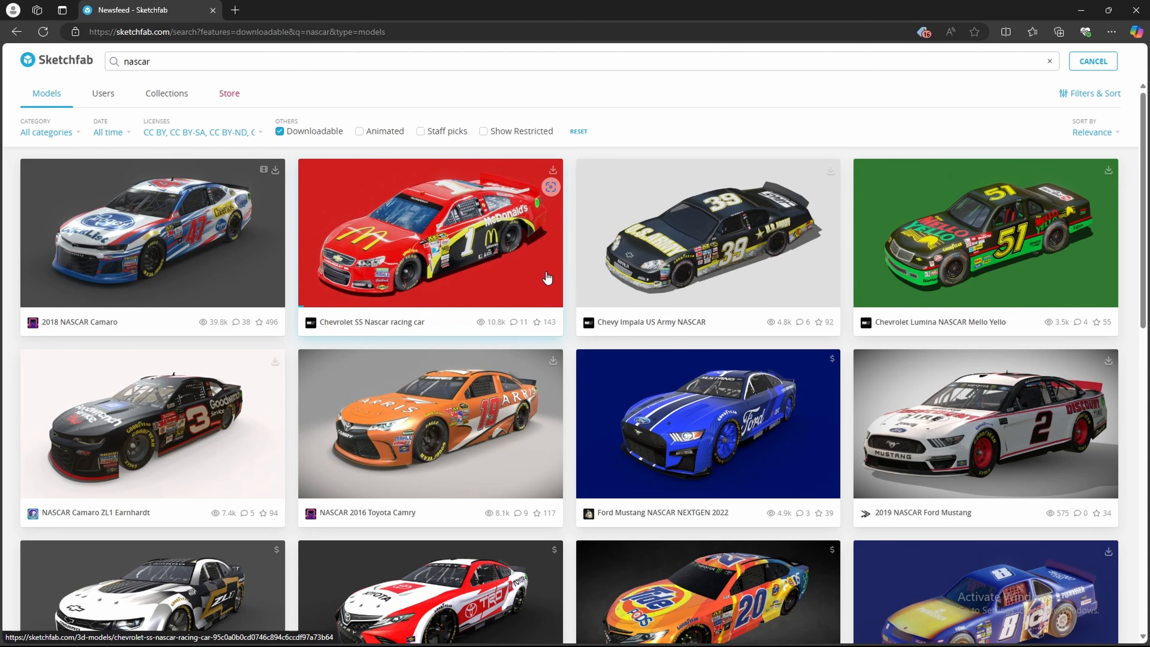
scroll(570, 267, down, 3)
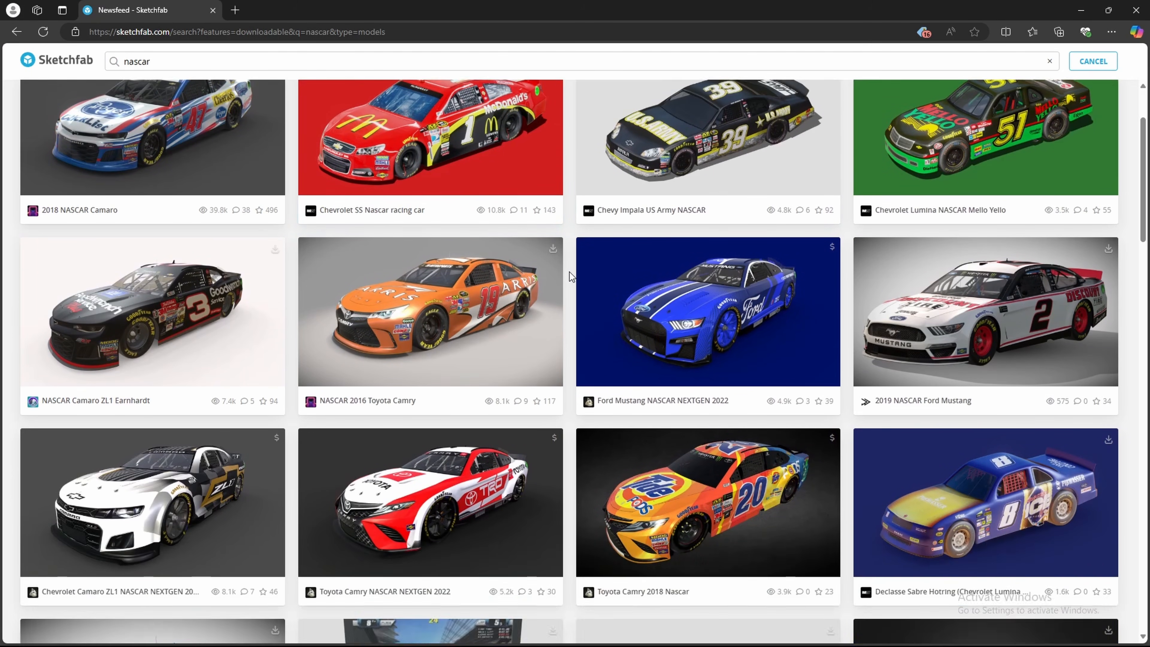
scroll(569, 284, up, 3)
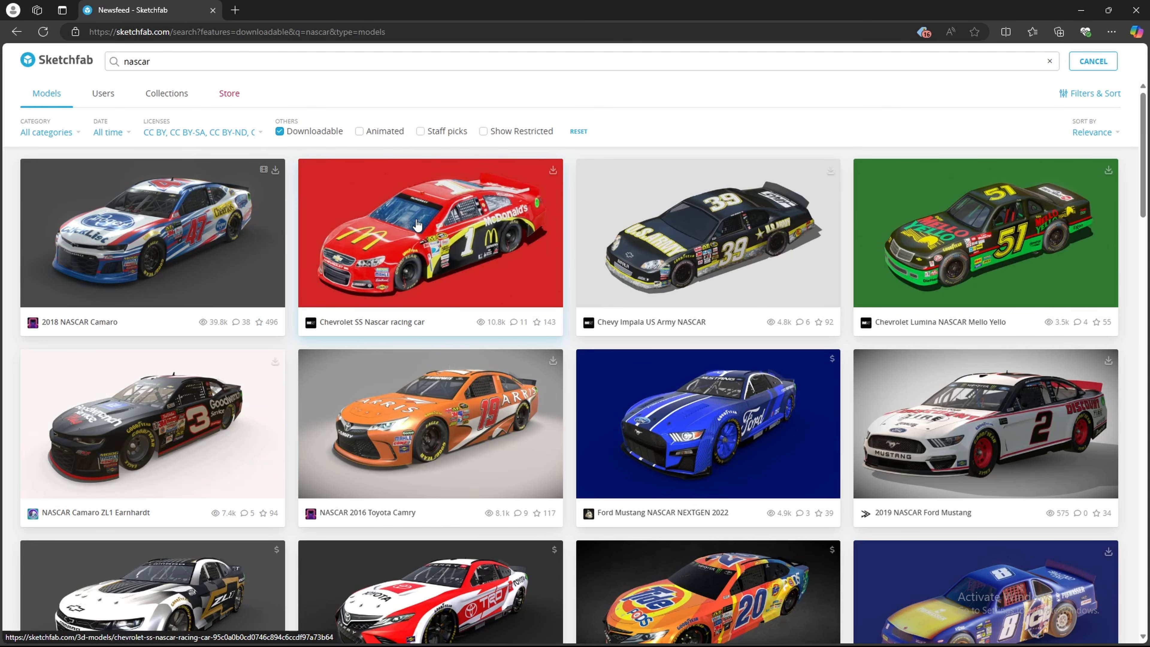
Step: Open the Chevrolet SS Nascar racing car model, review its description and license, and request its download
click(417, 226)
scroll(382, 581, down, 1)
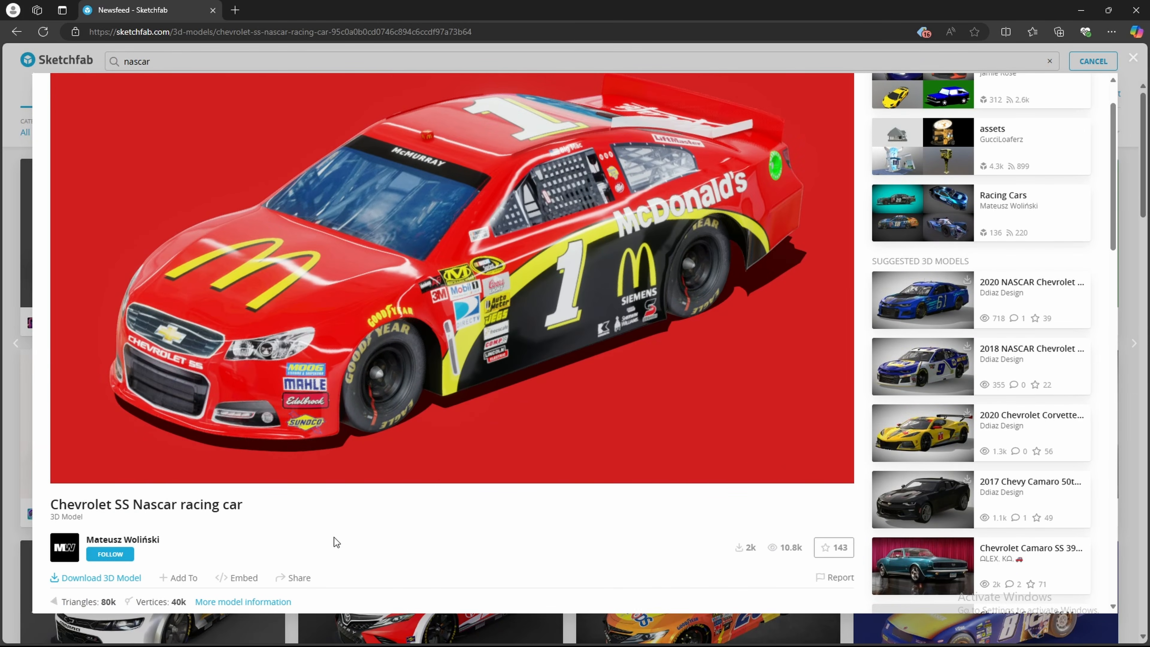
scroll(335, 537, down, 2)
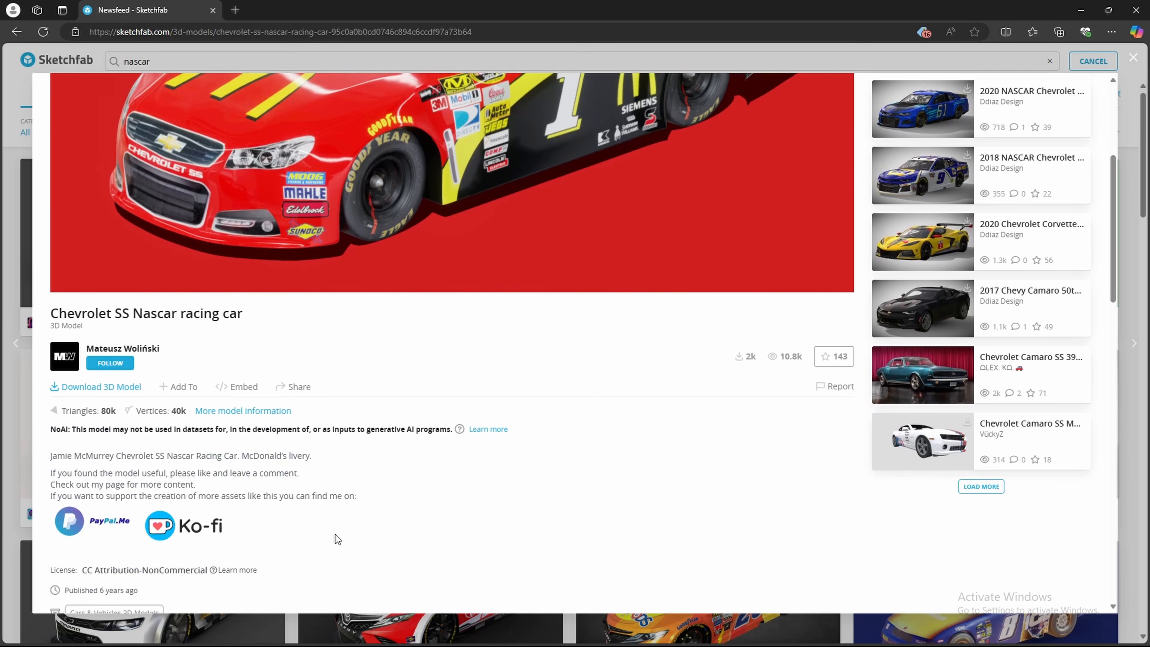
scroll(335, 534, down, 1)
scroll(354, 475, down, 4)
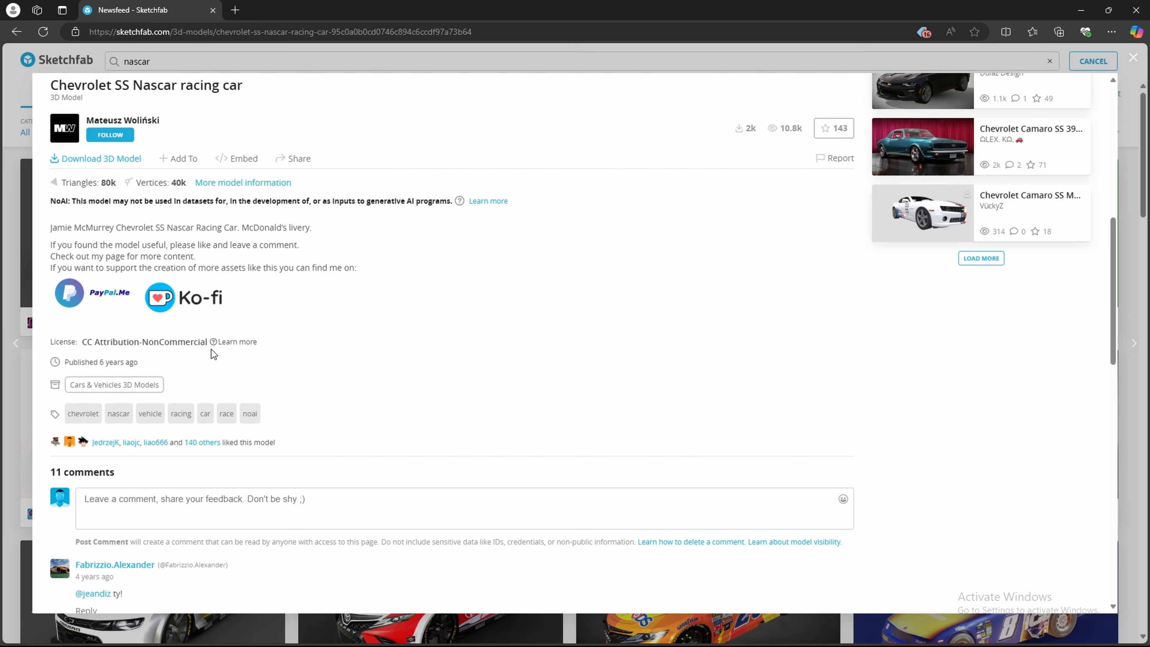
scroll(496, 316, up, 8)
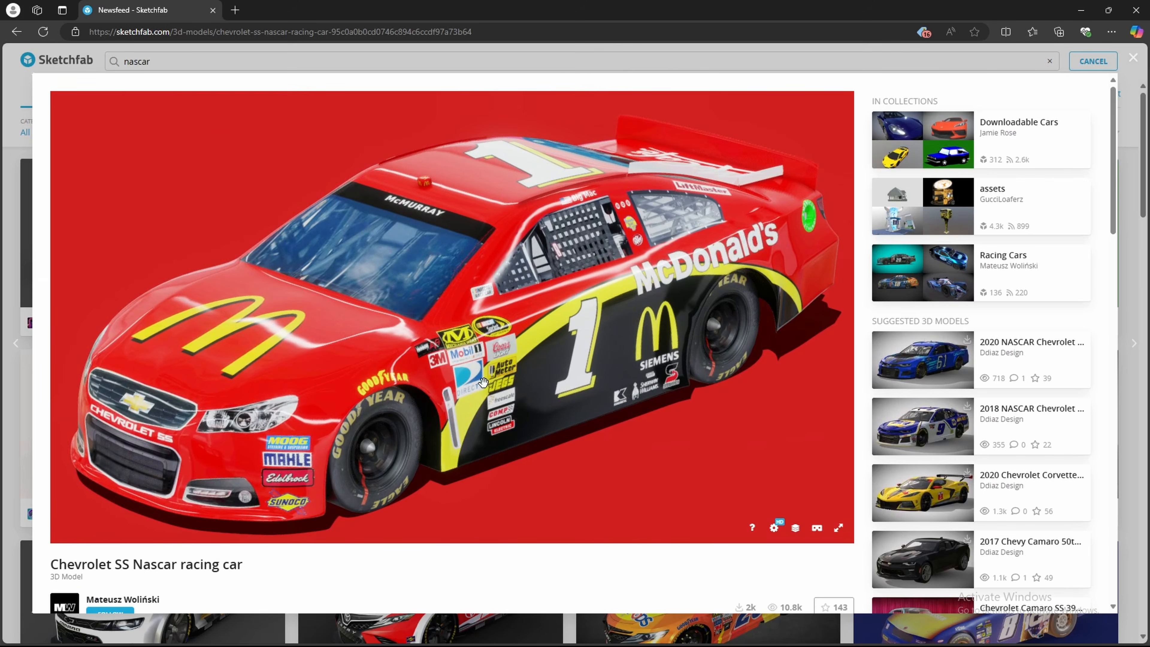
scroll(183, 567, down, 2)
click(137, 519)
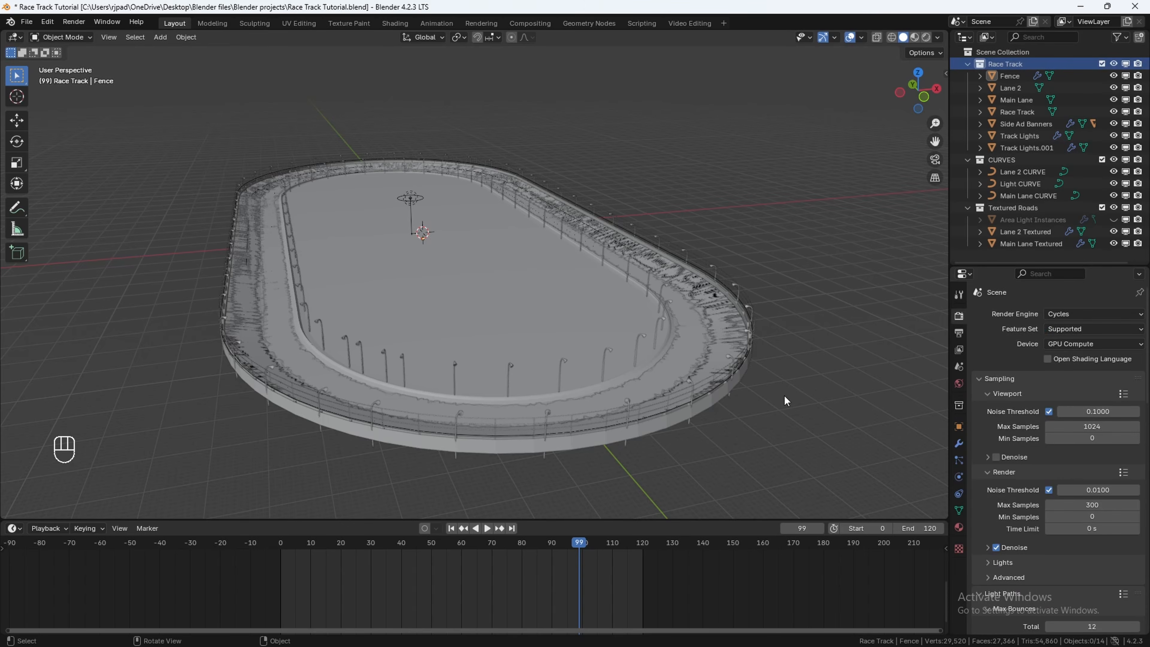
Step: In Blender, make the Race Track collection active, start Append and browse up to the Nascars asset folder
click(978, 66)
click(27, 22)
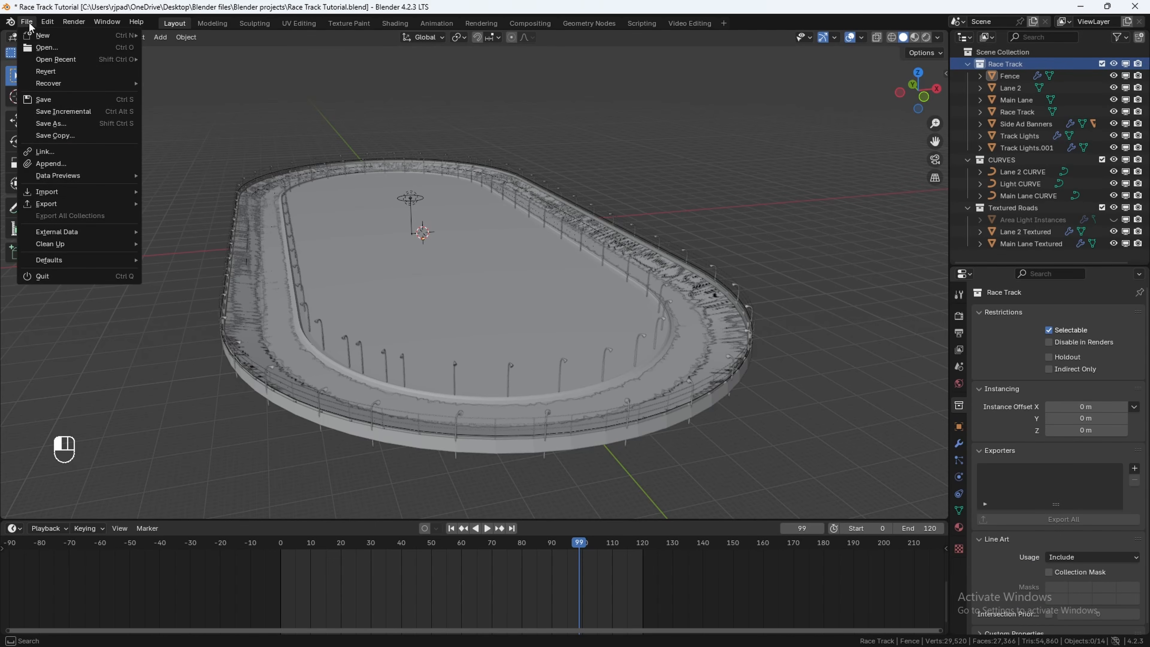
click(76, 172)
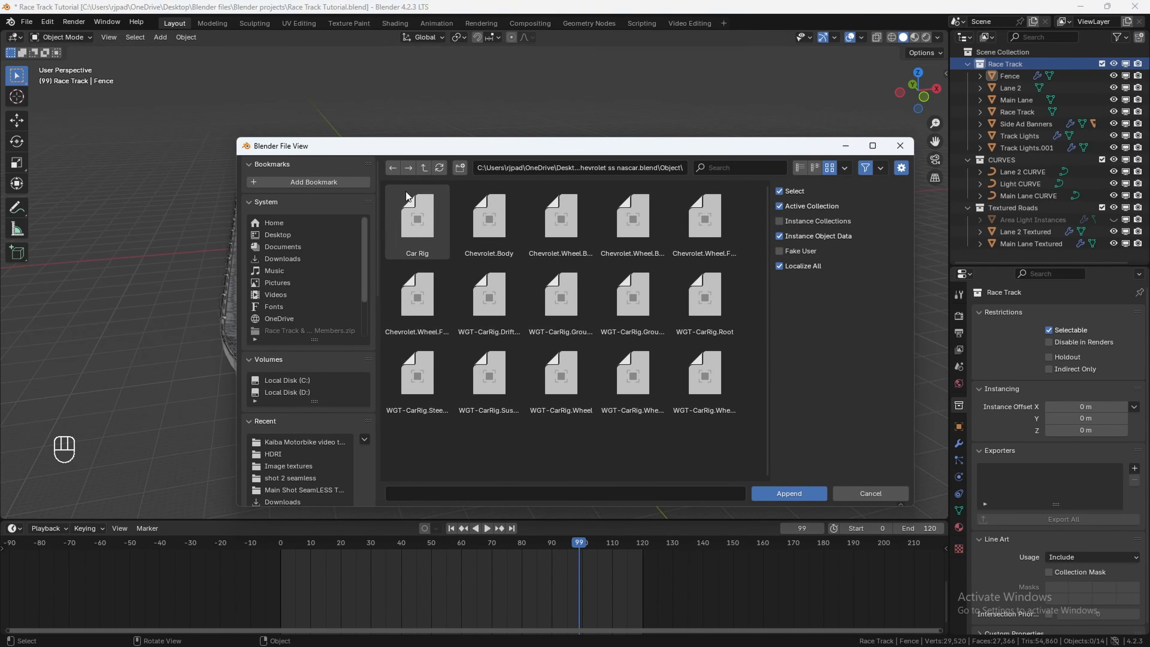
click(420, 172)
click(420, 172)
click(425, 169)
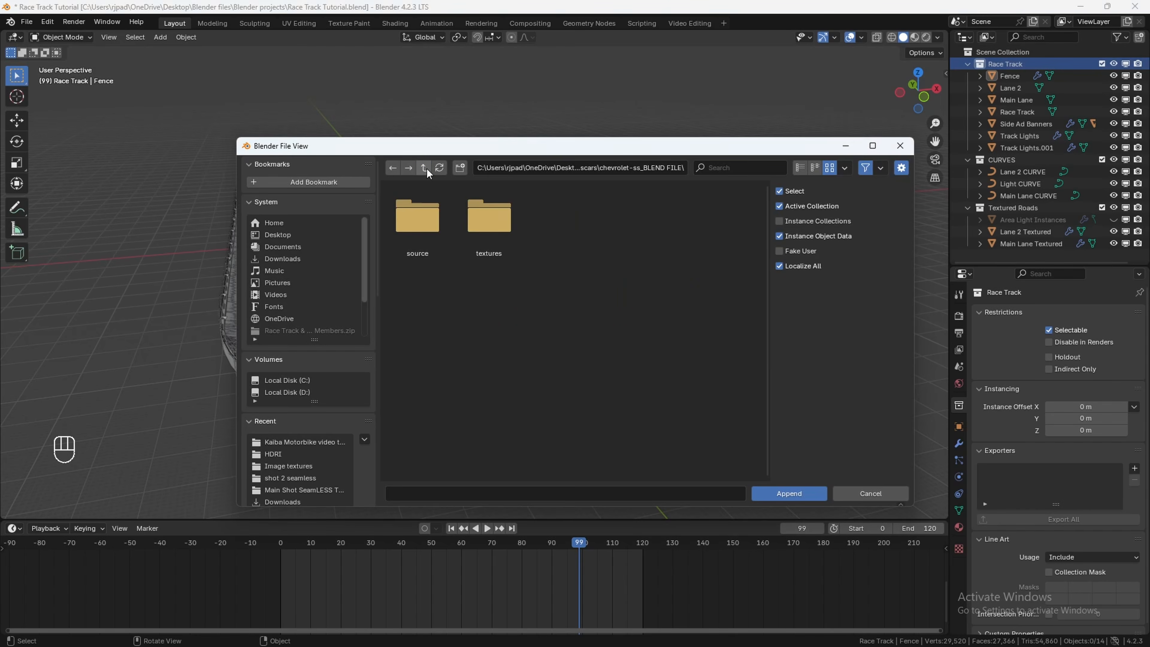
click(424, 169)
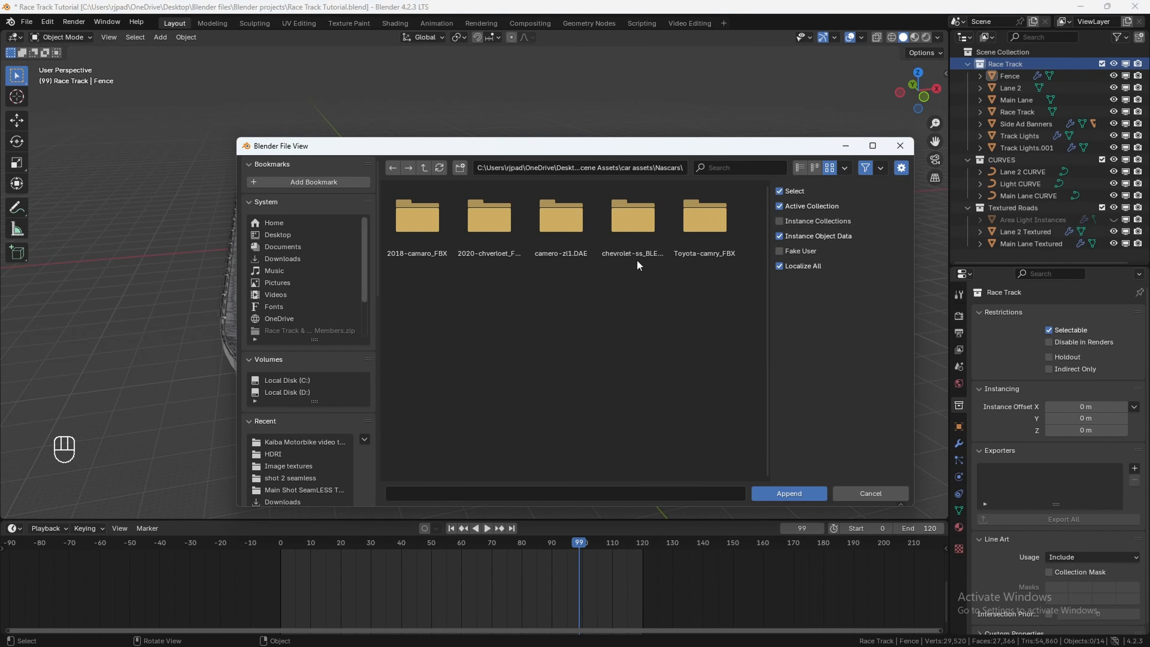
Step: Append all objects from the Chevrolet ss nascar.blend file in the source folder of chevrolet-ss_BLEND FILE
double_click(629, 228)
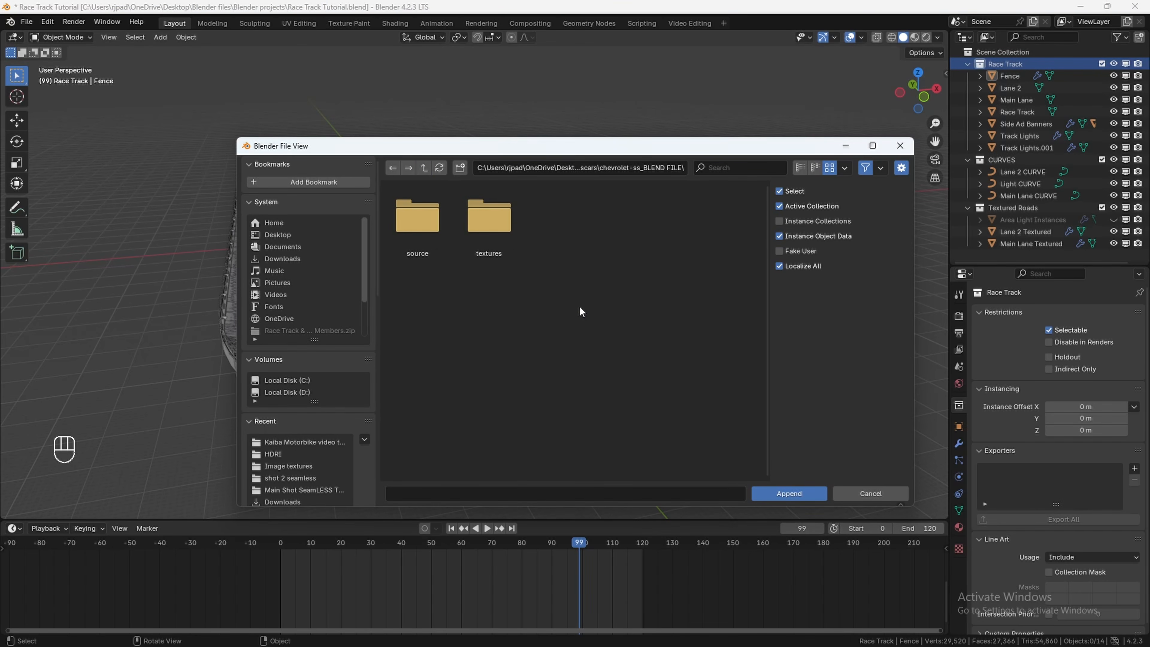
double_click(421, 227)
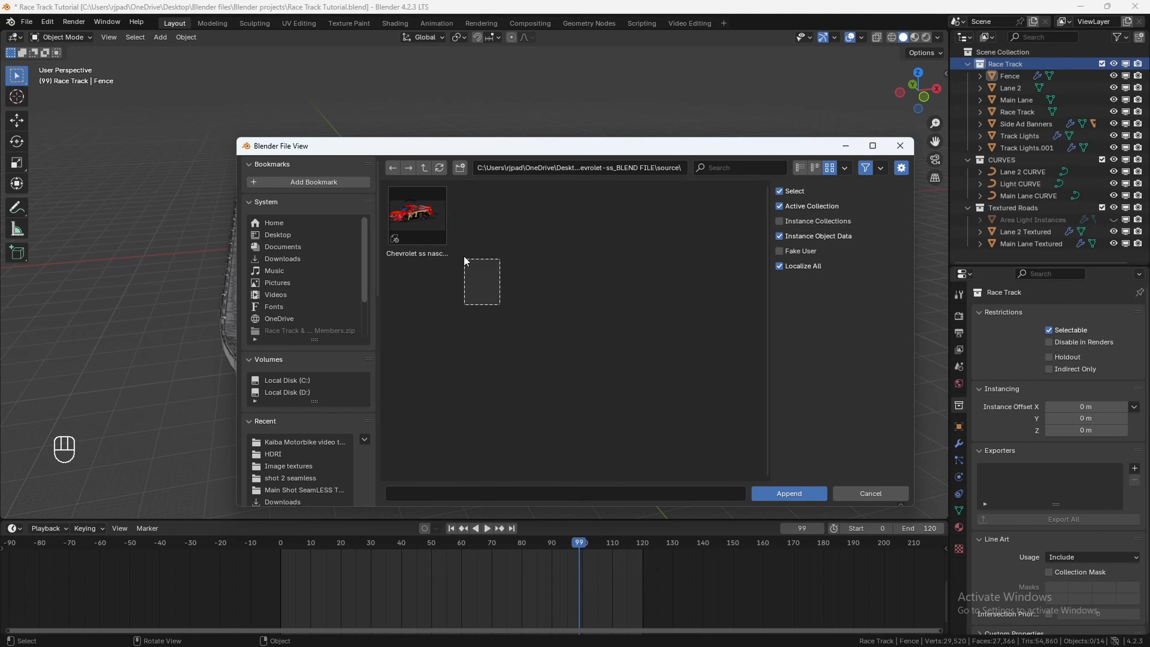
drag(466, 262, 414, 216)
double_click(422, 222)
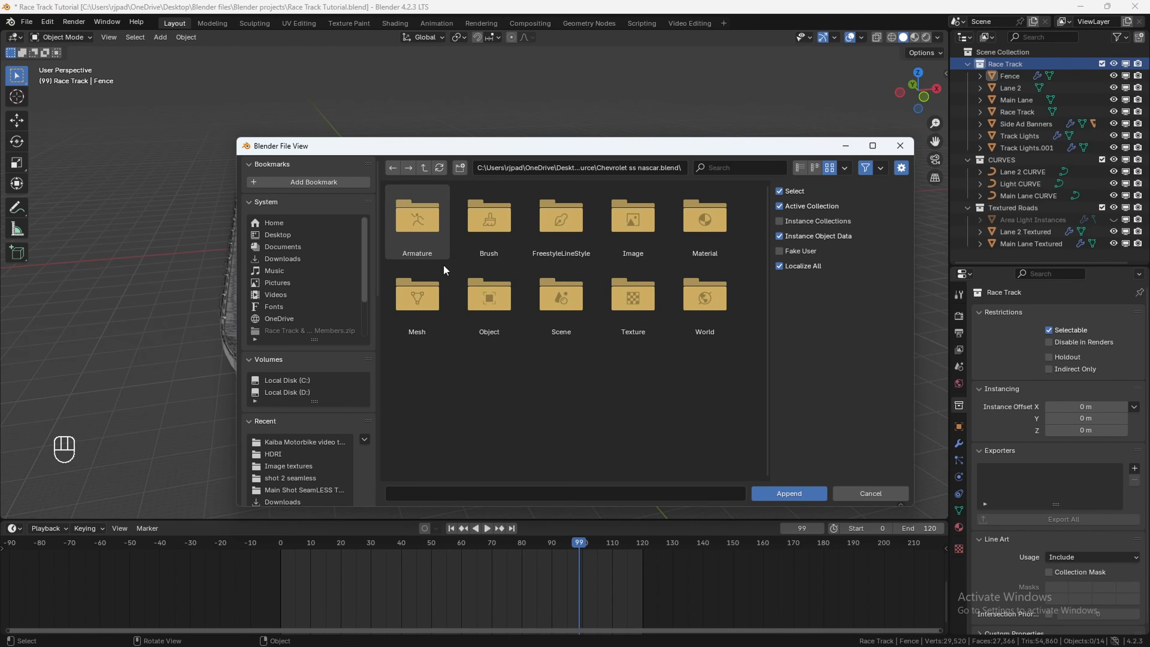
double_click(508, 306)
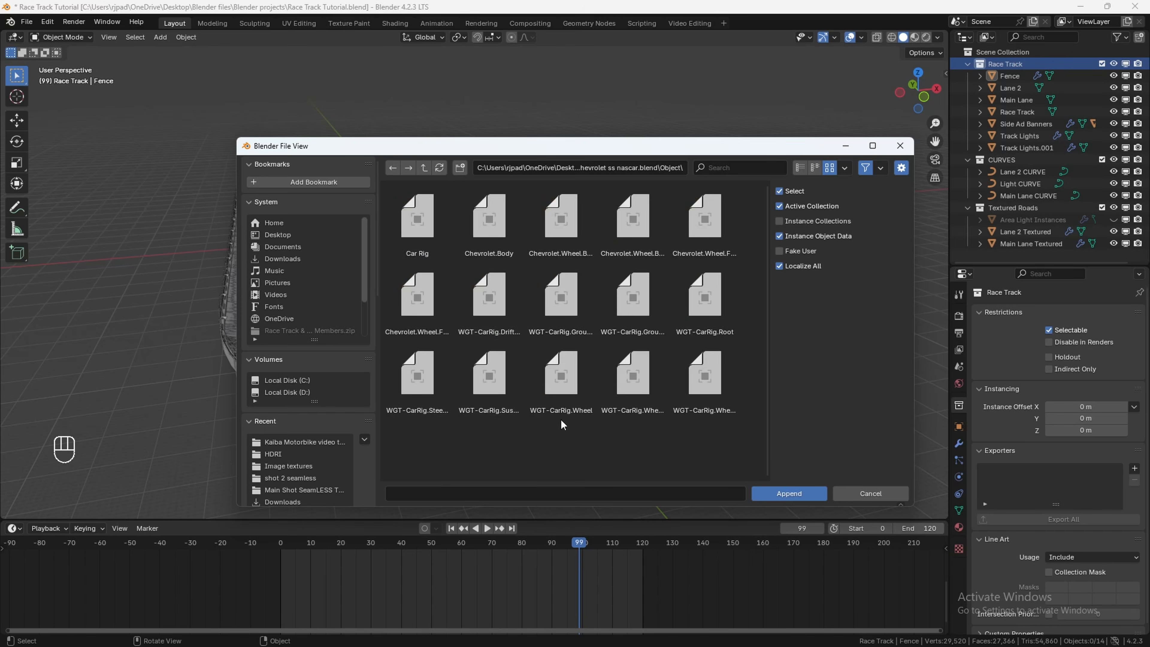
key(a)
click(773, 491)
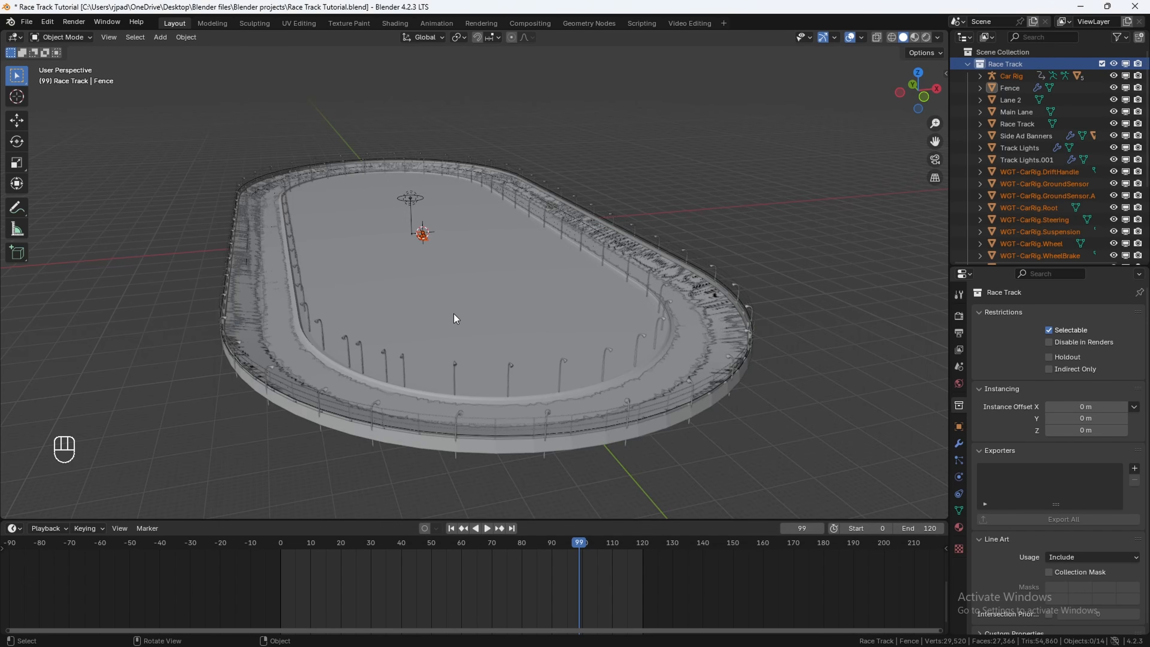
Step: Move all the appended car objects to a new collection named "Nascars"
key(KP_Decimal)
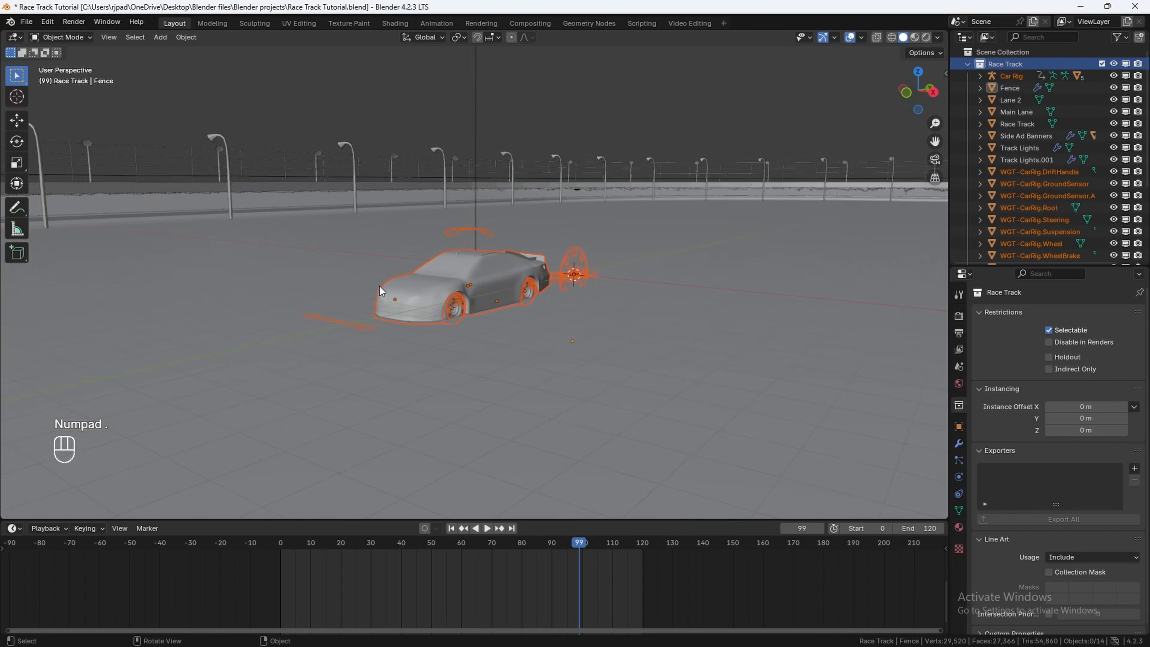
middle_drag(379, 286, 438, 284)
key(m)
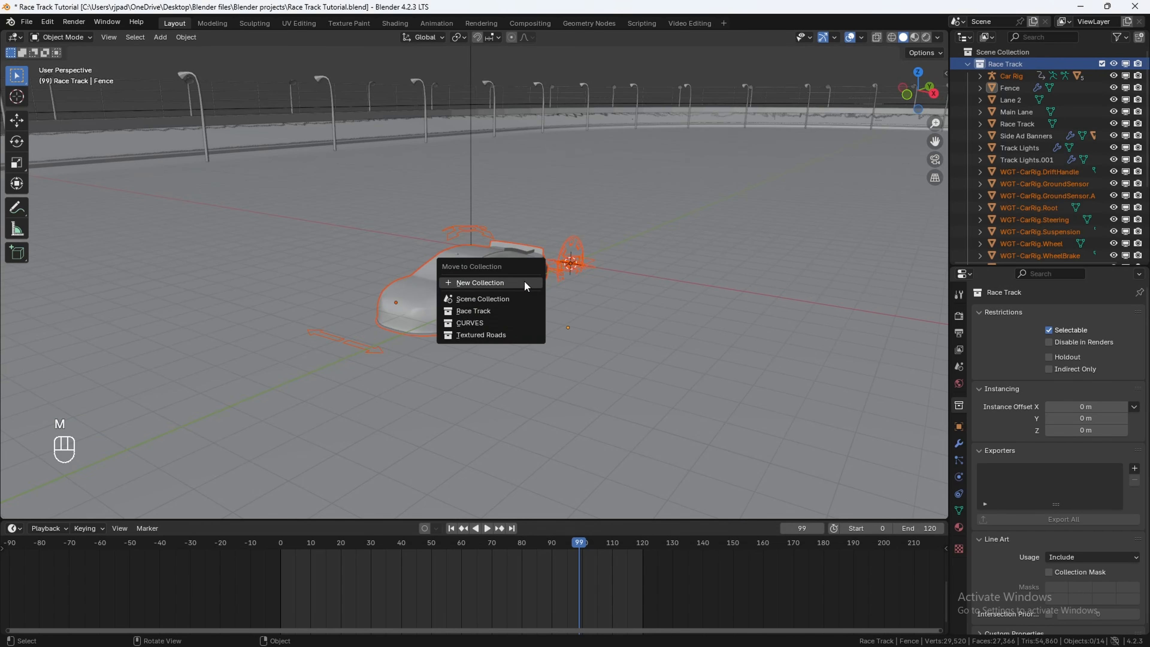
click(526, 284)
click(526, 285)
text(Nascars)
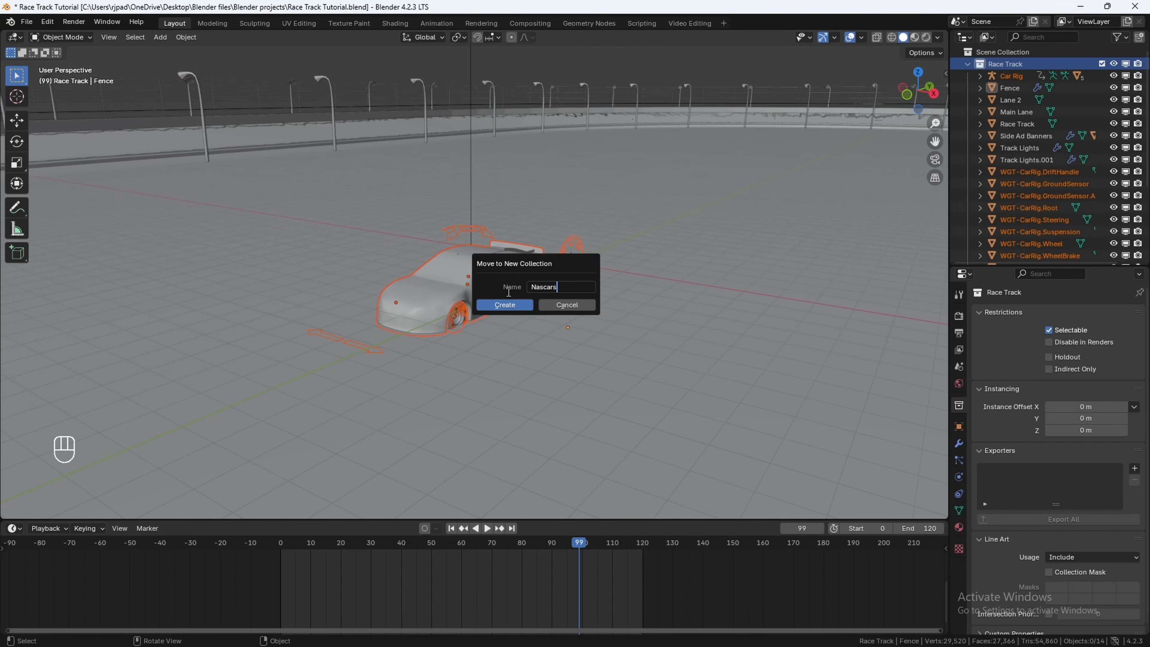
click(511, 305)
Step: Hide all WGT-CarRig objects in the Nascars collection and disable them in viewports and renders
scroll(1045, 137, down, 6)
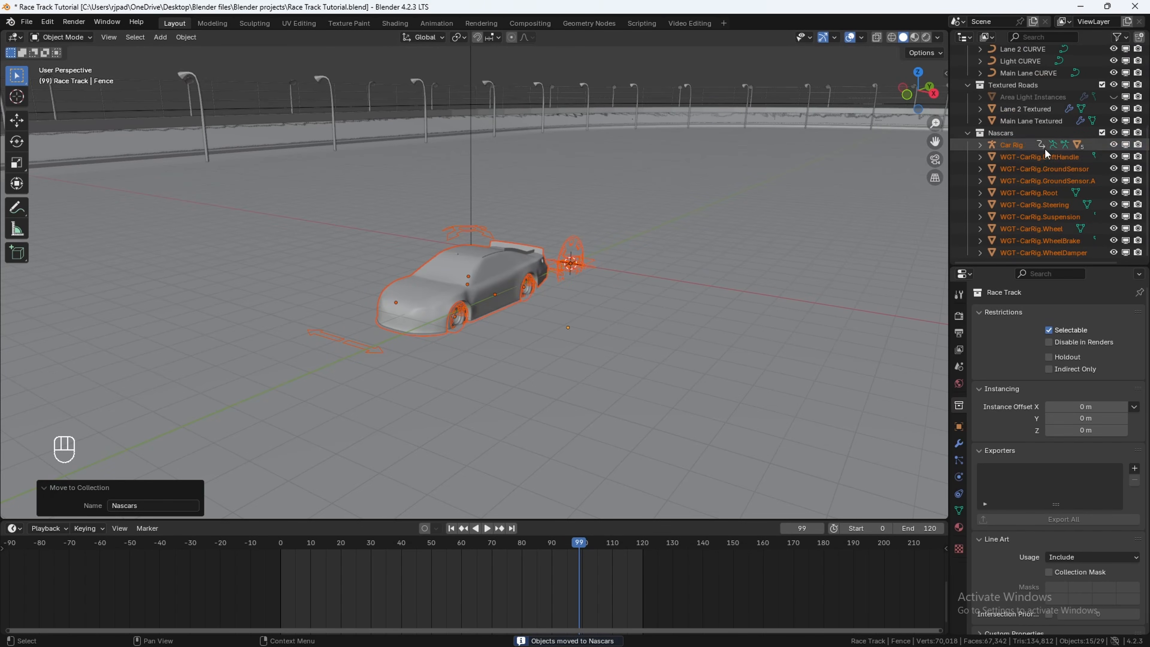
mouse_move(1115, 158)
mouse_down()
mouse_move(1115, 252)
mouse_move(1126, 157)
mouse_up()
drag(1138, 156, 1139, 253)
Step: Select the Car Rig and set its X, Y and Z location to 0 m
click(487, 231)
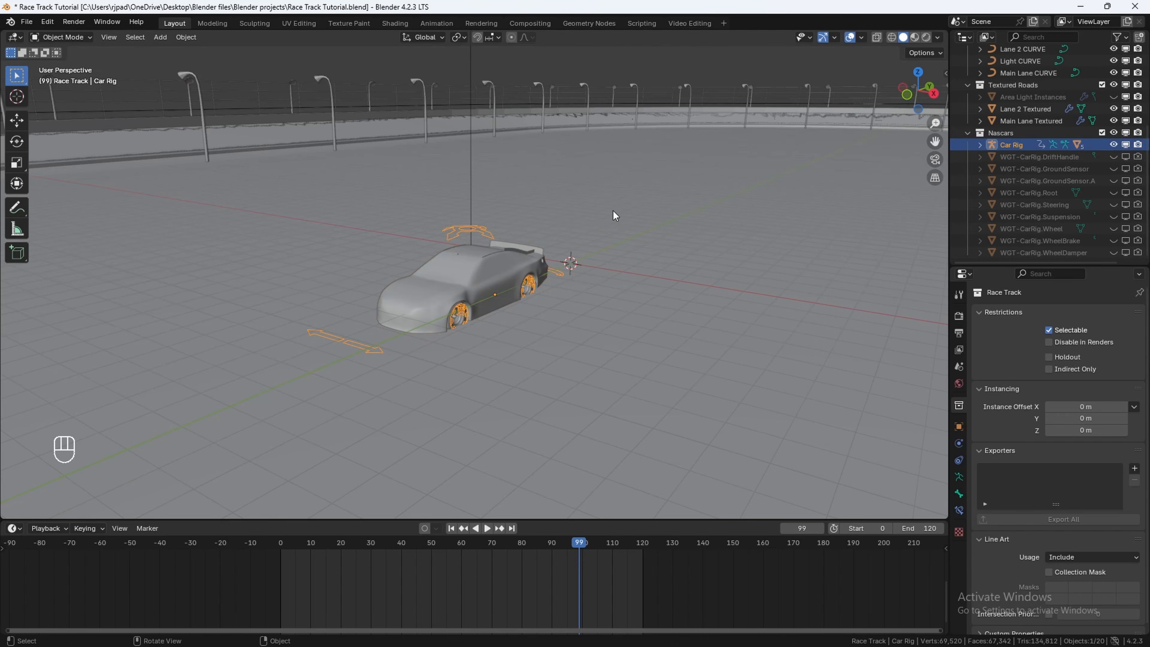
key(n)
click(834, 96)
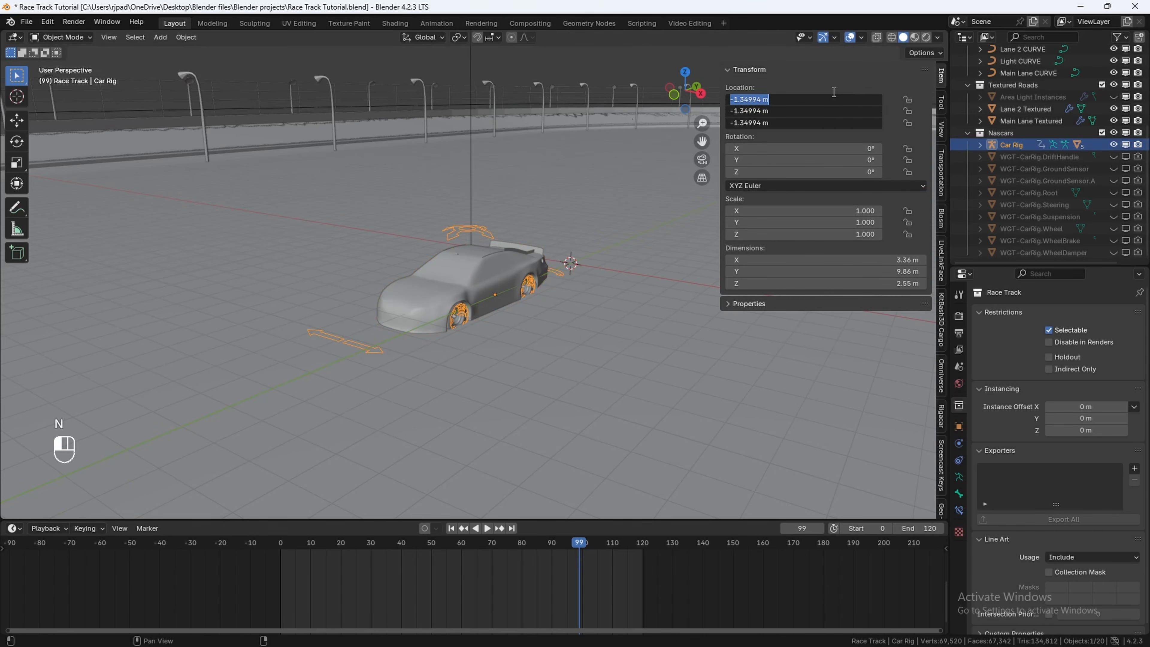
text(0)
key(Return)
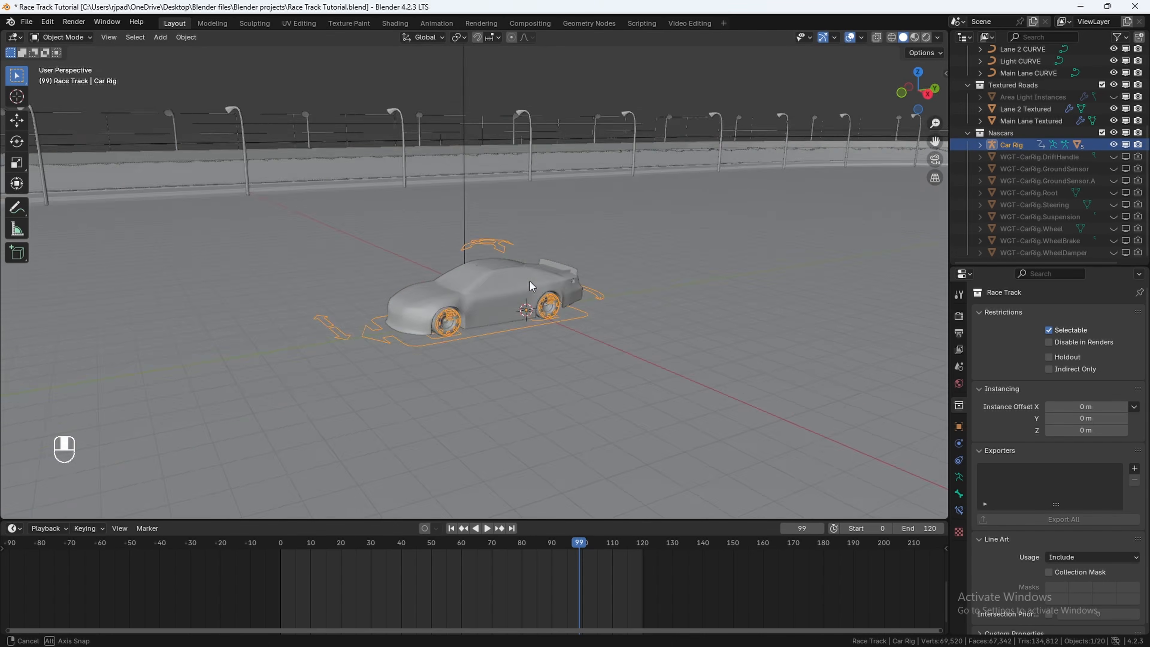
Step: Scale the Car Rig uniformly to 0.8
middle_drag(531, 281, 583, 275)
key(s)
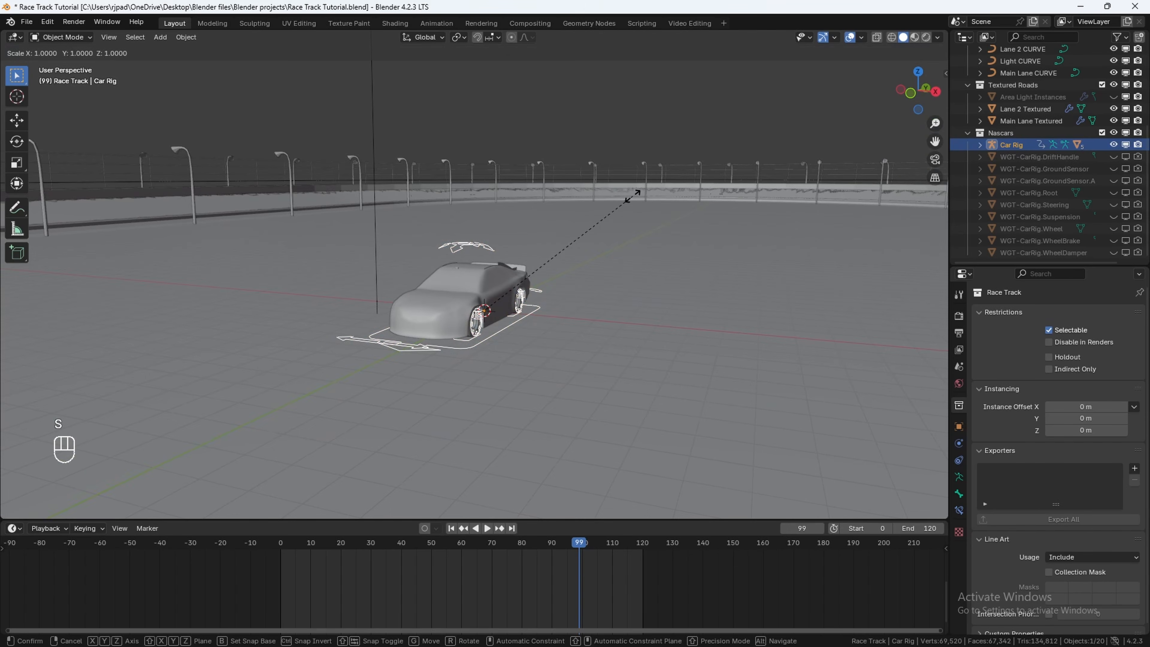
click(606, 212)
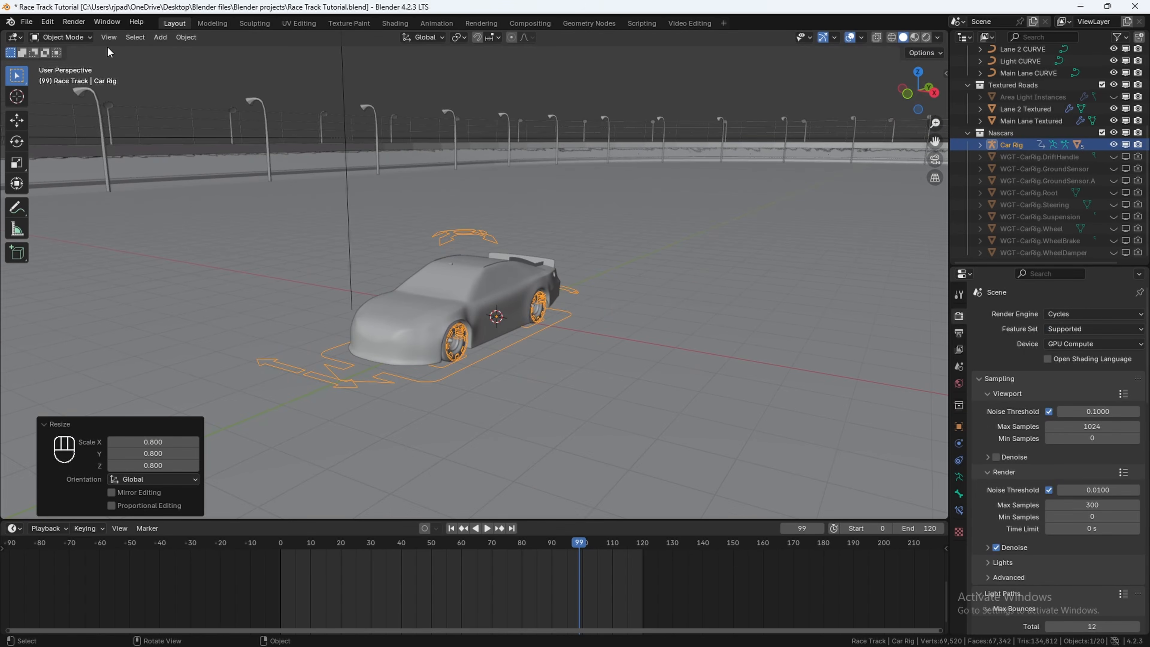
Step: In Pose Mode, add a Follow Path bone constraint to the Car Rig's Root bone with Lane 2 CURVE as target
click(62, 37)
click(64, 76)
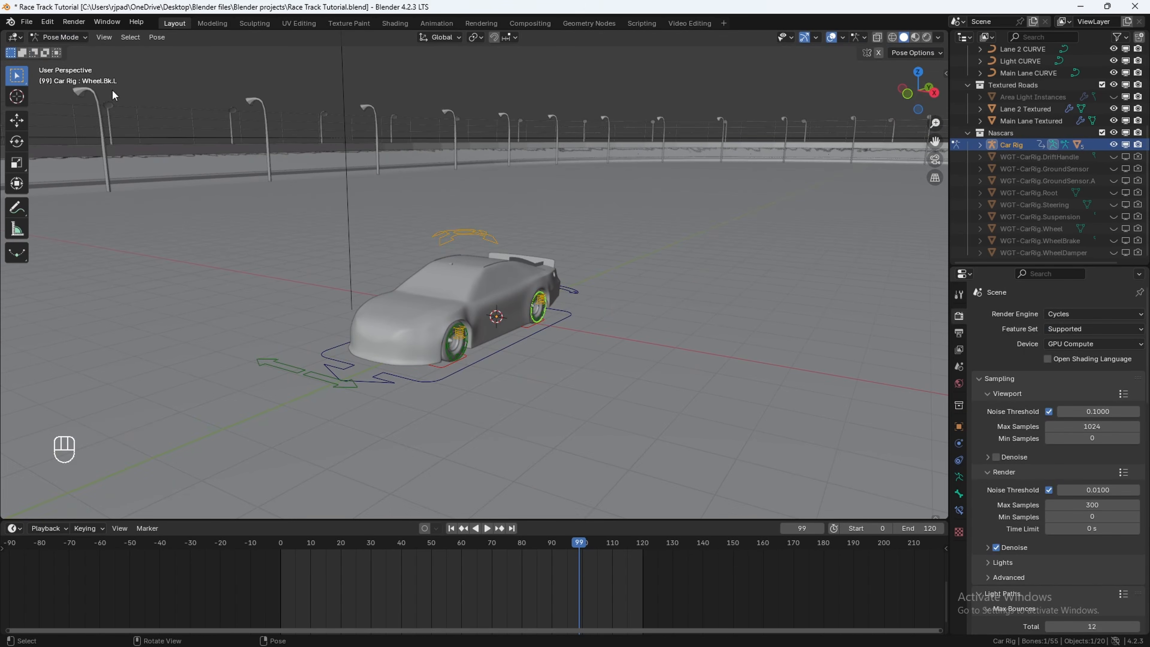
click(518, 338)
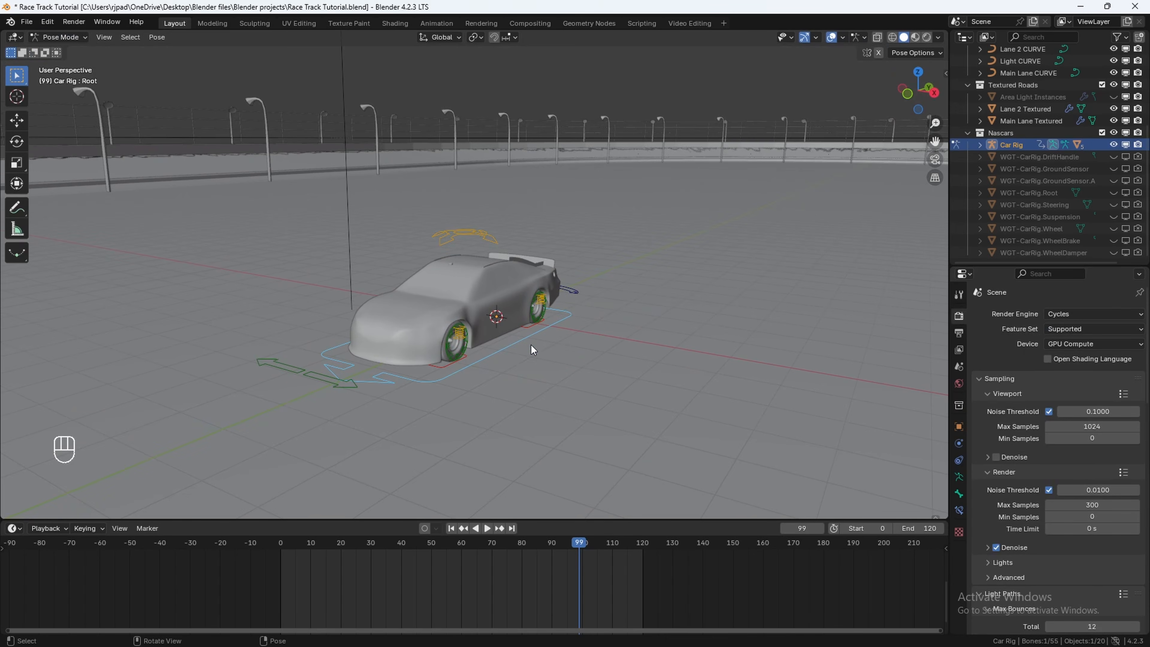
click(960, 511)
click(1017, 314)
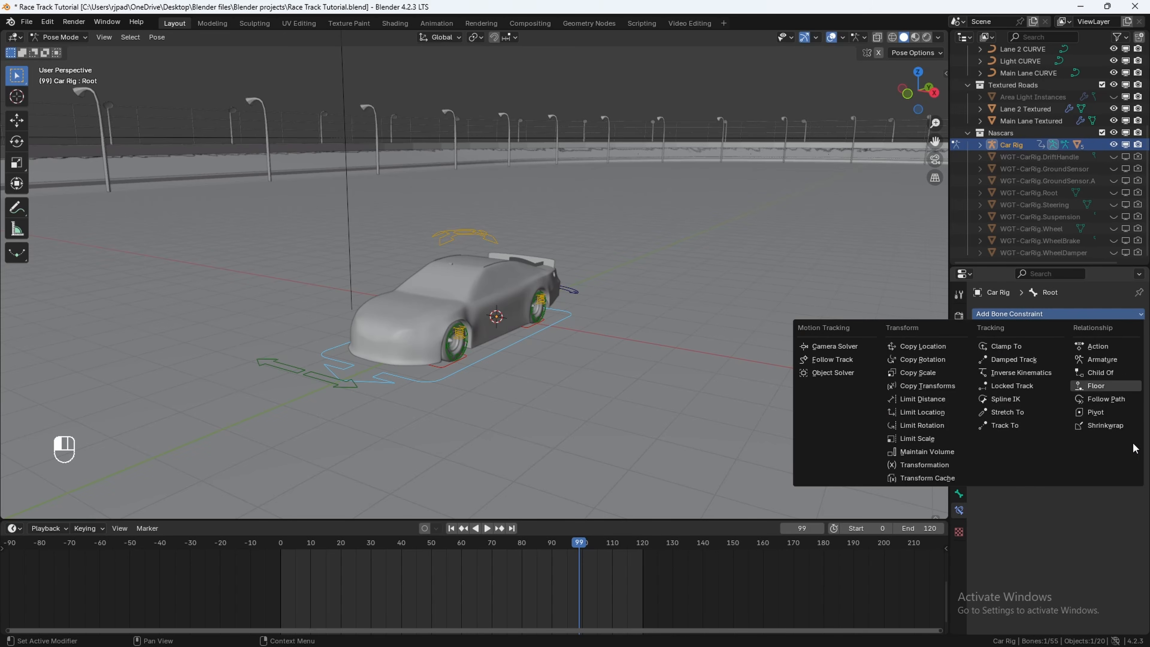
click(1116, 401)
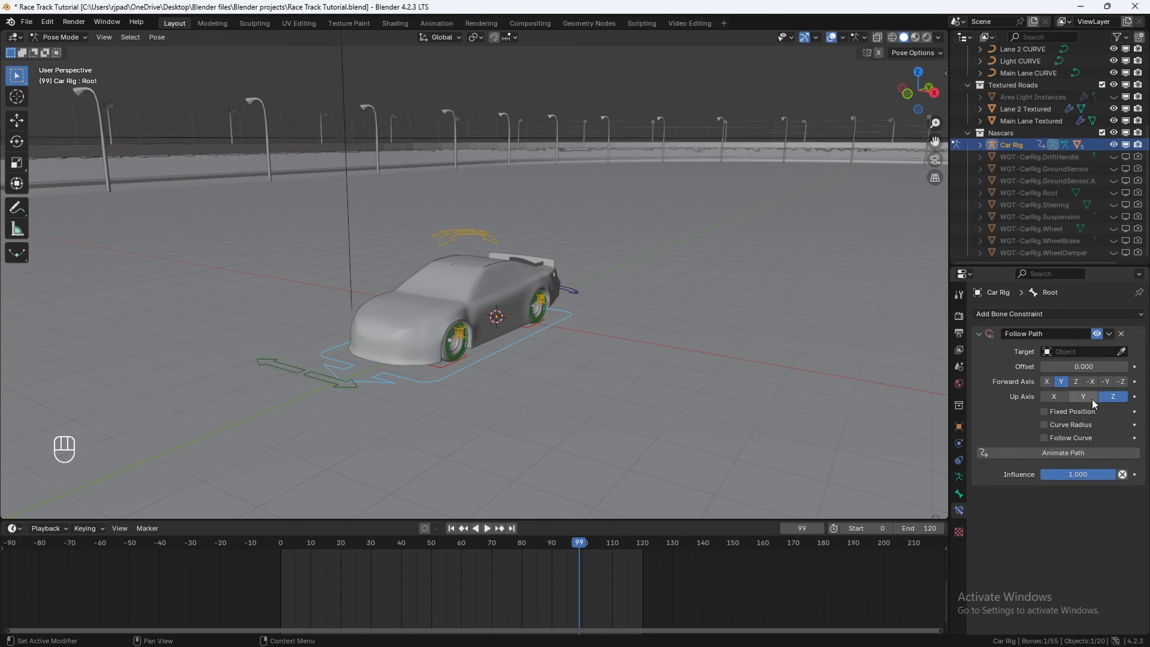
click(1062, 352)
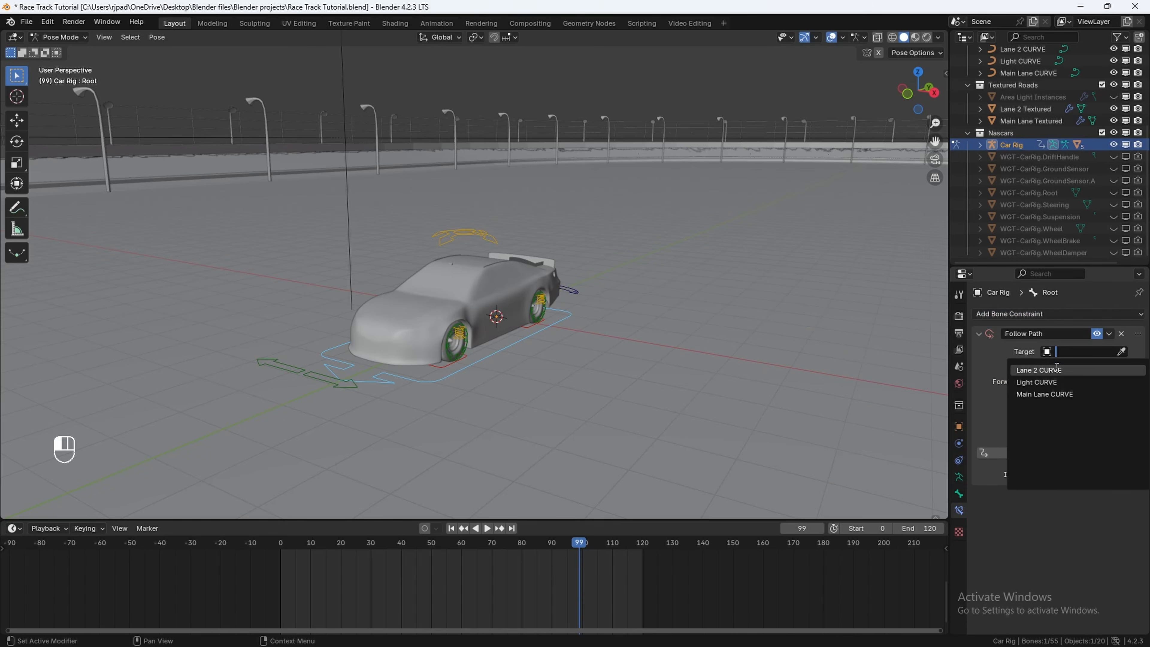
click(1056, 370)
Step: Frame the car on the track and display the viewport in Material Preview shading
key(KP_Decimal)
key(z)
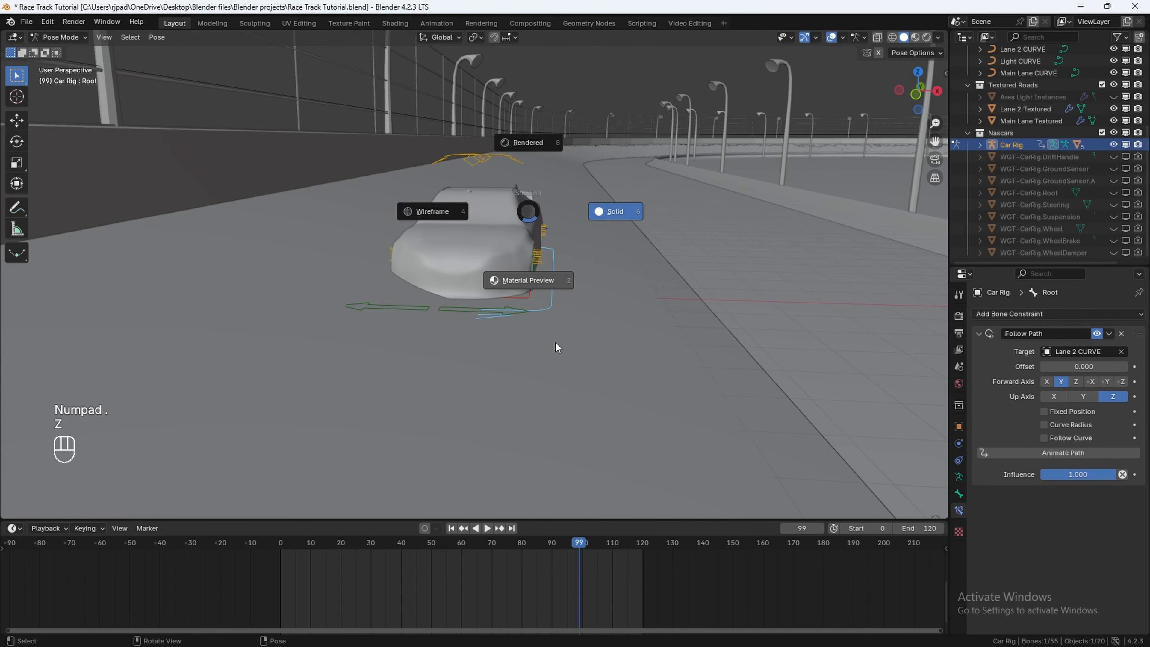
click(556, 344)
mouse_move(550, 320)
middle_down()
mouse_move(544, 295)
mouse_move(549, 307)
mouse_move(553, 297)
middle_up()
scroll(589, 292, down, 3)
shift+middle_drag(627, 277, 584, 283)
mouse_move(584, 283)
middle_down()
mouse_move(594, 271)
mouse_move(570, 280)
middle_up()
scroll(616, 283, up, 3)
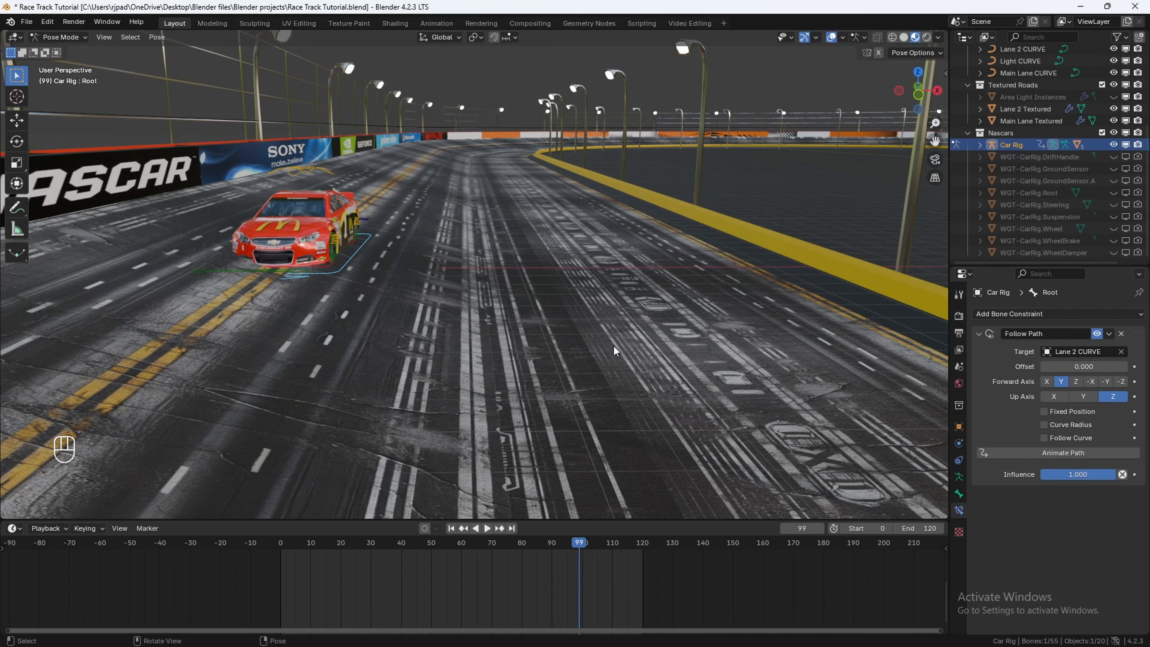
Step: Try Main Lane CURVE as the Follow Path target, and switch the target back to Lane 2 CURVE
click(1084, 352)
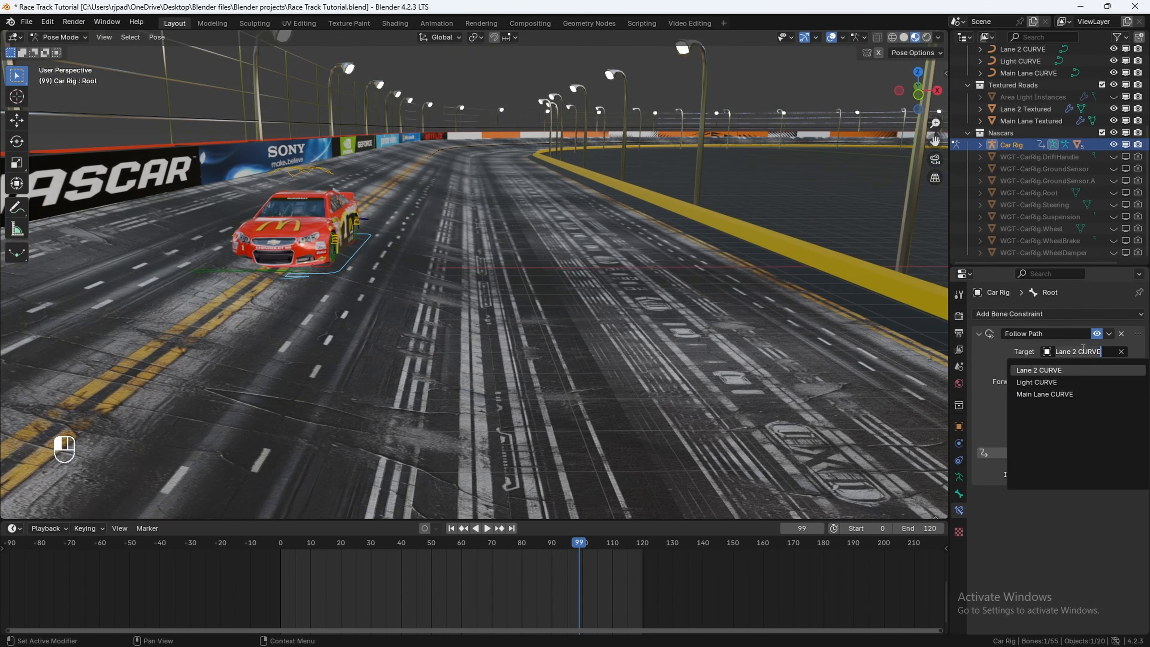
click(1058, 396)
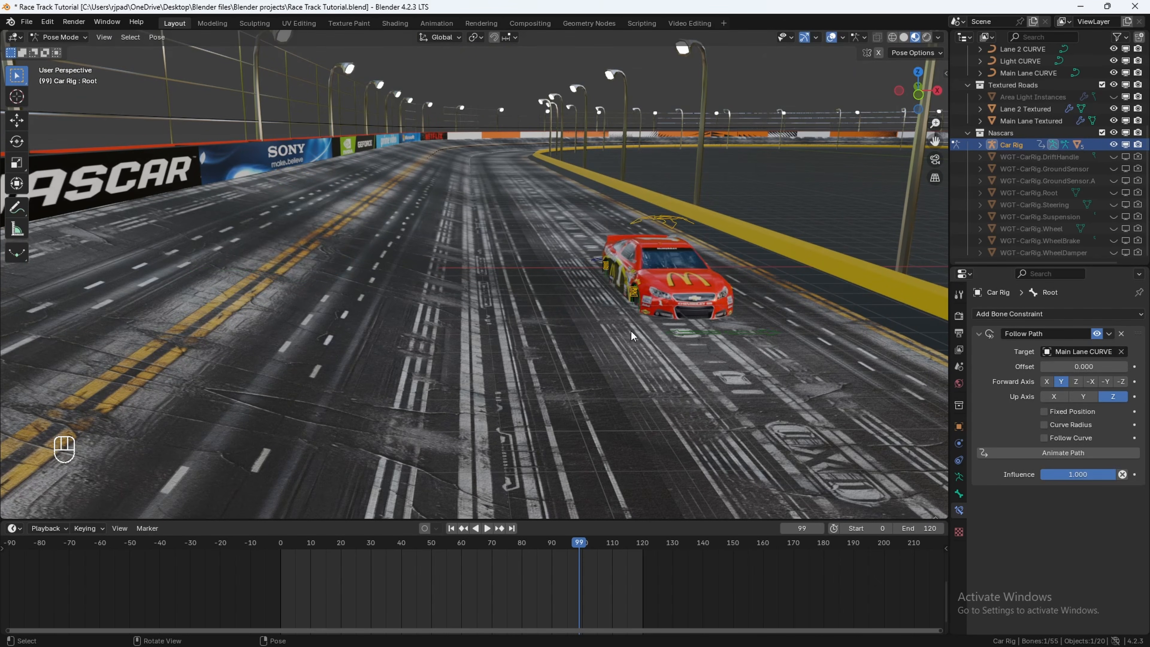
mouse_move(632, 334)
middle_down()
mouse_move(666, 331)
mouse_move(603, 338)
mouse_move(643, 346)
middle_up()
click(1086, 355)
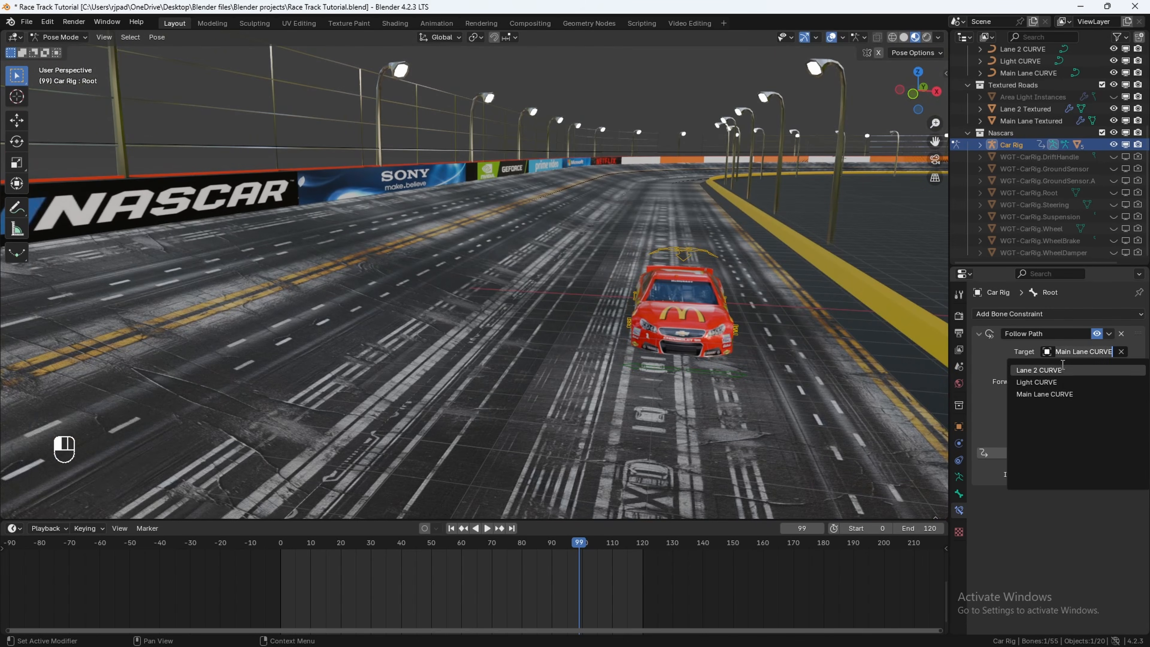
click(1058, 370)
Step: Try to rotate the Root bone about the global Y axis, and undo the rotation
shift+middle_drag(480, 362, 491, 339)
key(r)
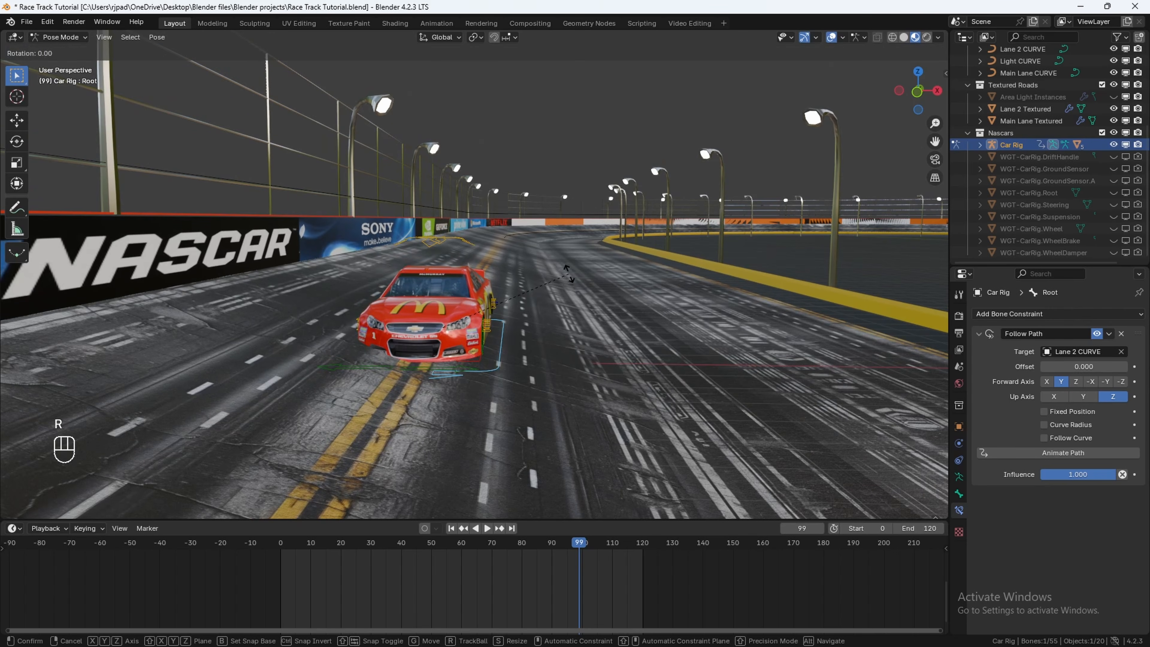
key(y)
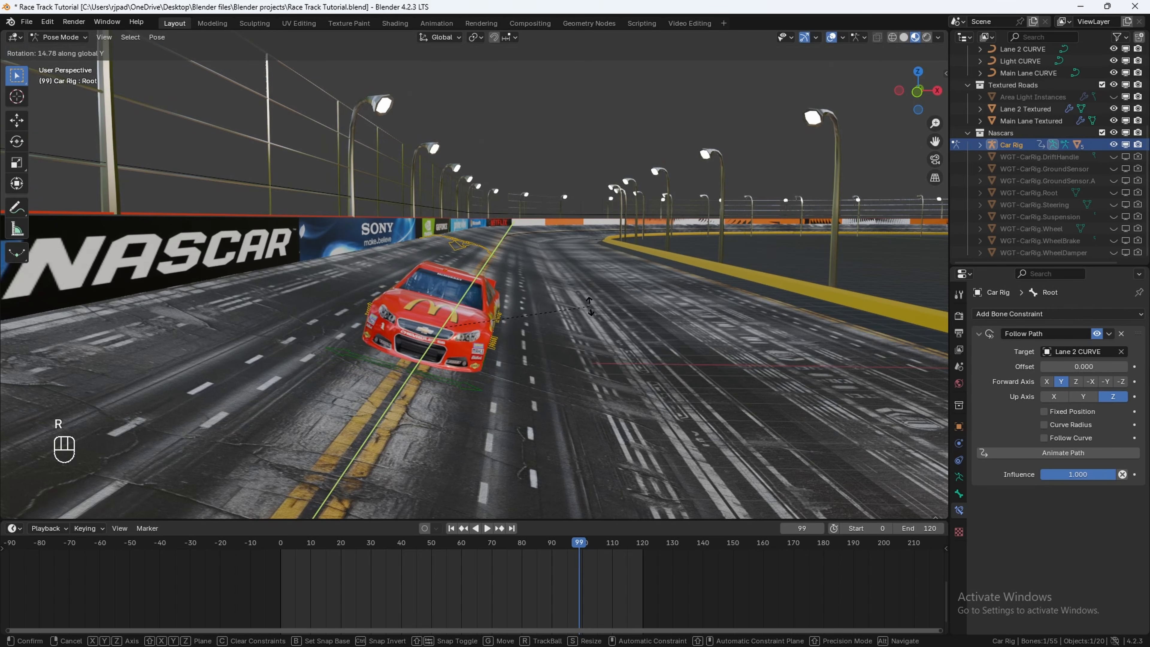
click(581, 307)
scroll(450, 367, up, 1)
middle_drag(451, 368, 534, 336)
key(ctrl+z)
Step: Lower the Root bone about 0.0065 m along the global Z axis and go to frame 1
key(g)
key(z)
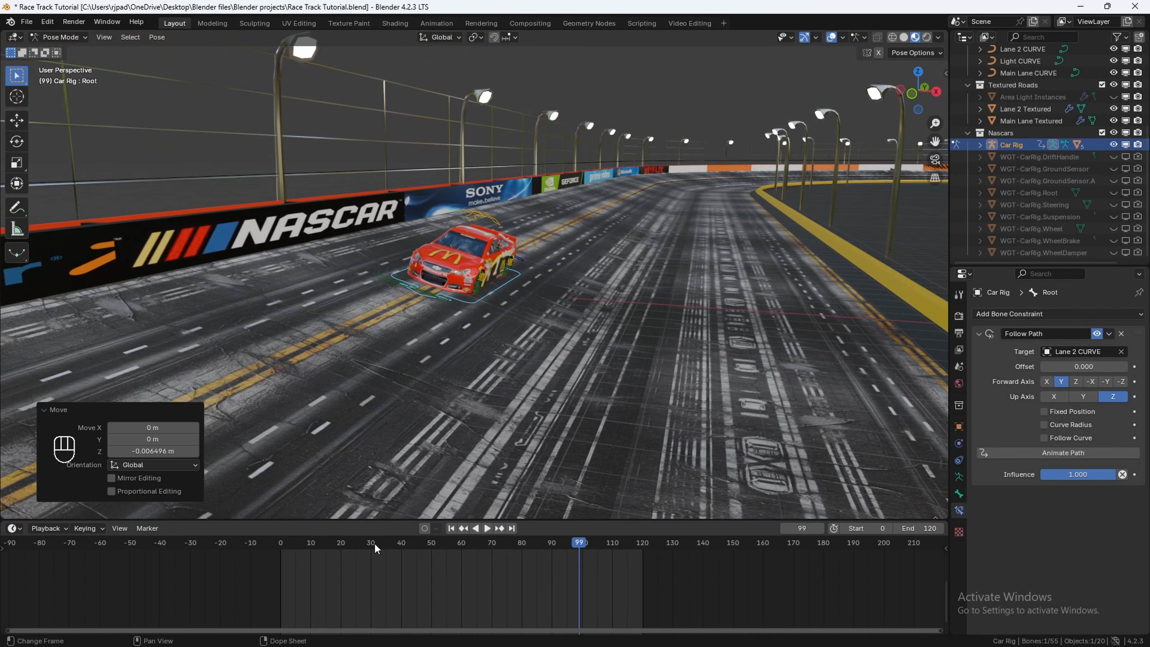
drag(358, 546, 284, 546)
Step: Enable Fixed Position and Follow Curve on the Root bone's Follow Path constraint, and set its Forward Axis to -Y
click(1045, 437)
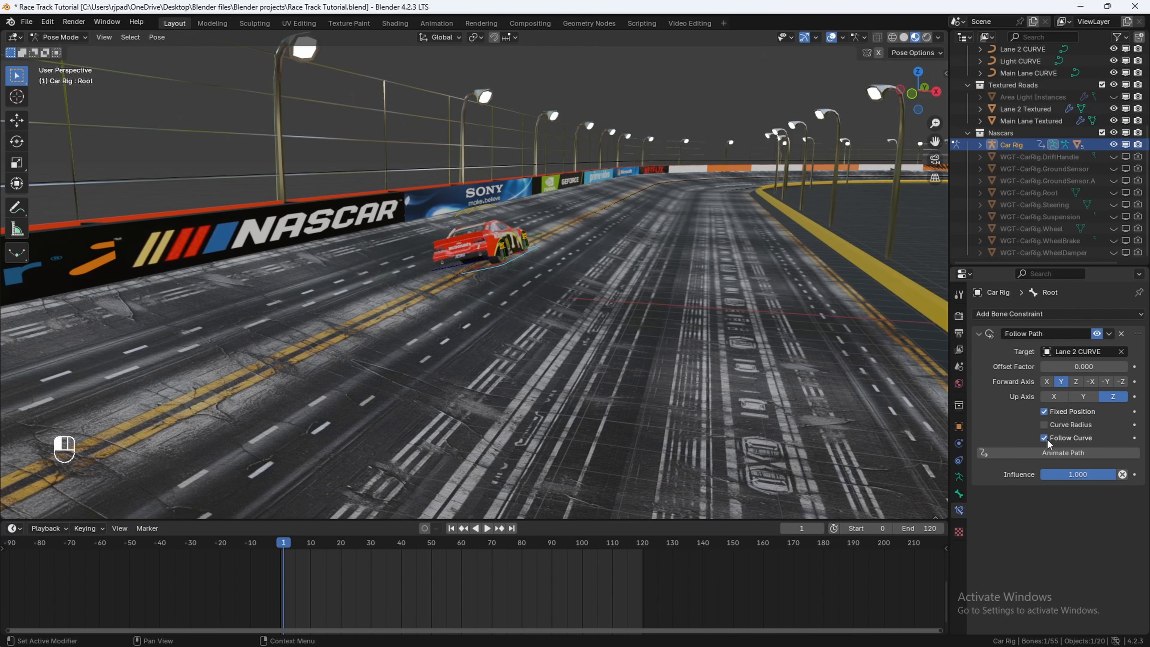
click(1108, 382)
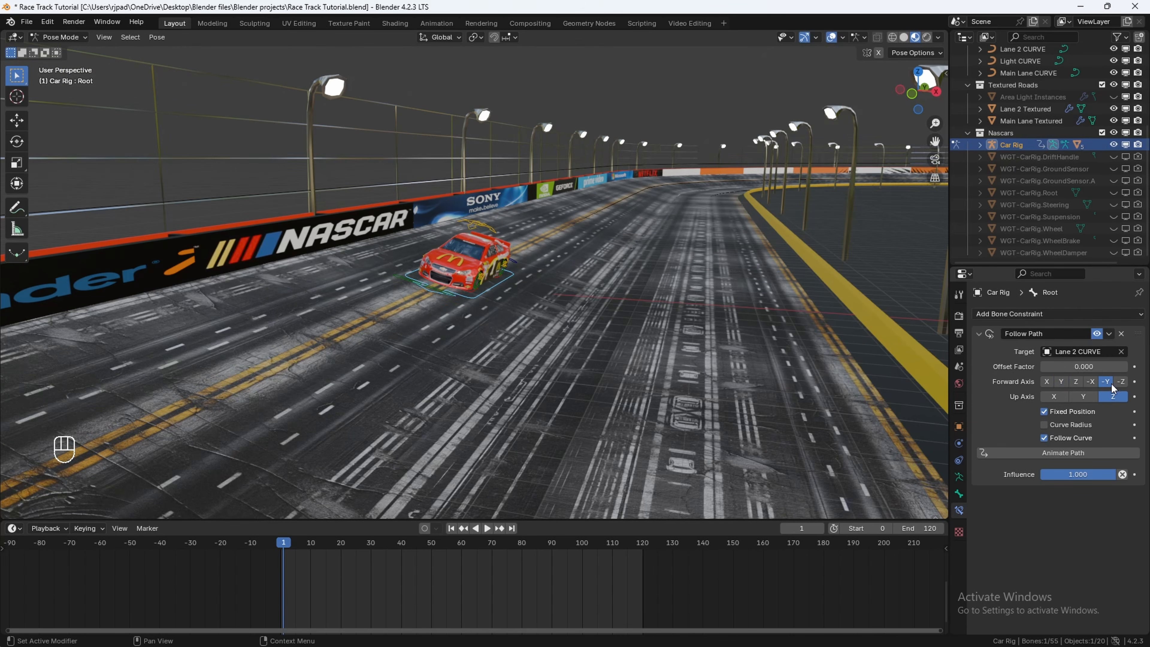
Step: Keyframe the Root bone constraint's Offset Factor at 0 on frame 1 and at 1 on frame 400
drag(1067, 370, 1128, 367)
click(1134, 367)
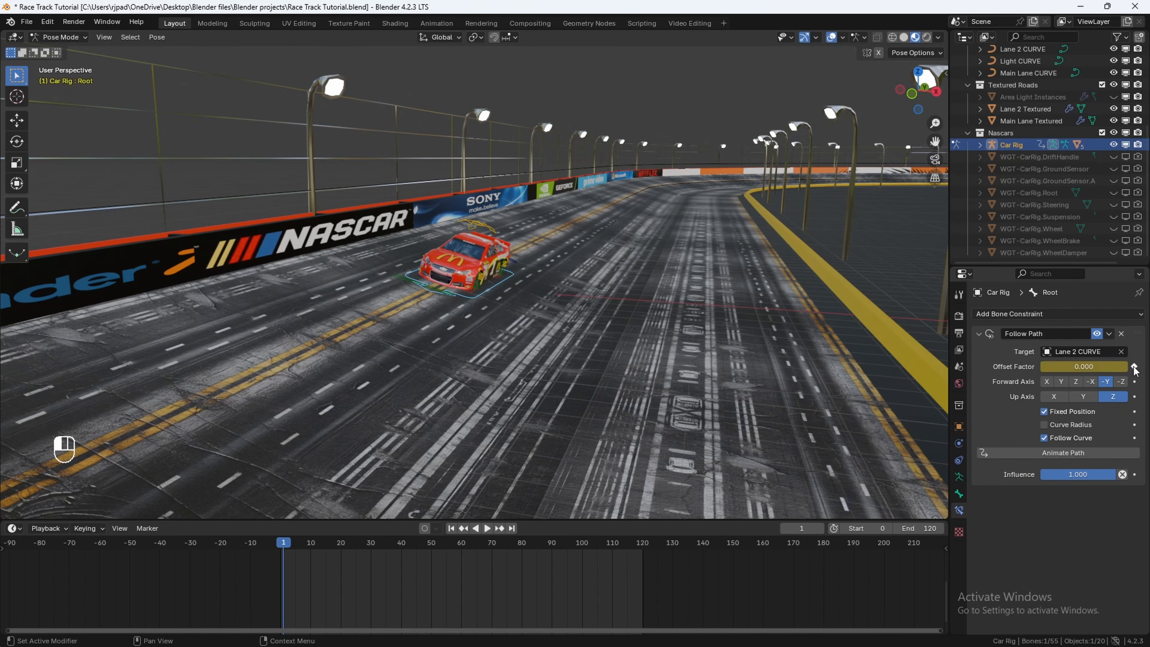
scroll(656, 561, down, 5)
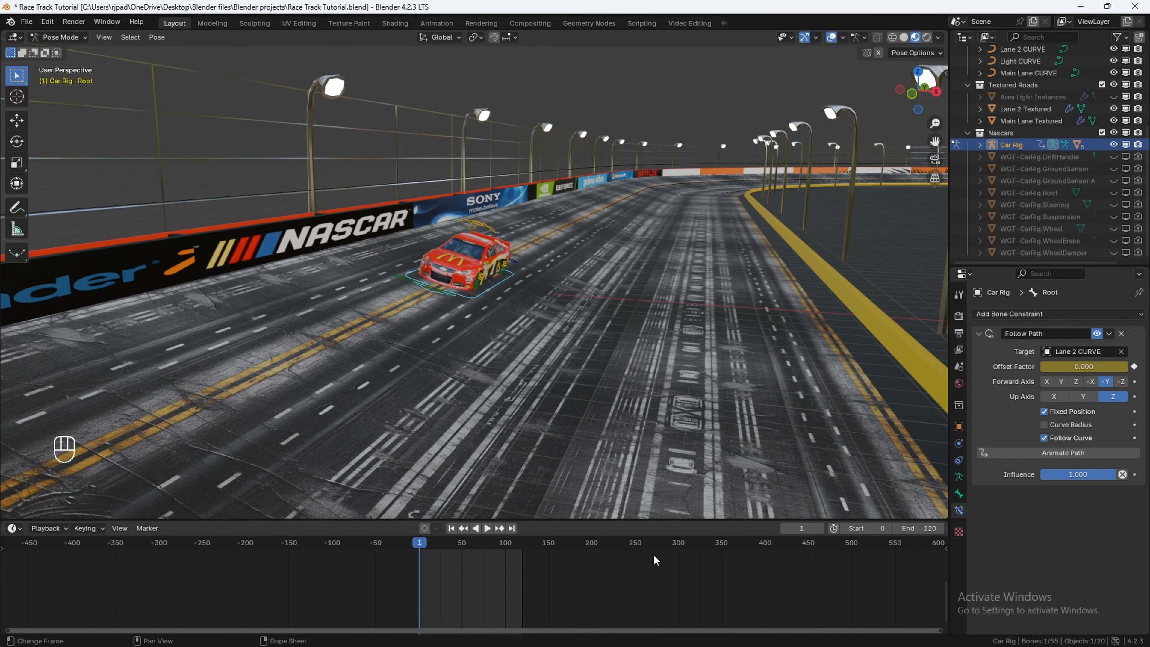
drag(721, 547, 766, 546)
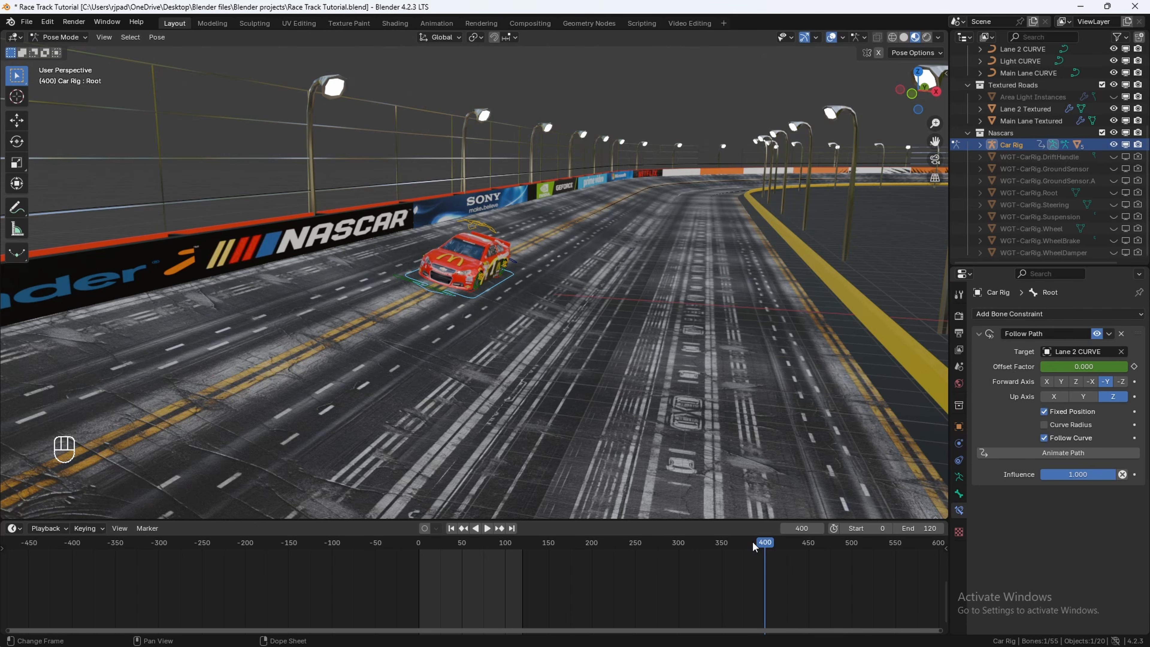
drag(1064, 372, 1134, 368)
click(1135, 367)
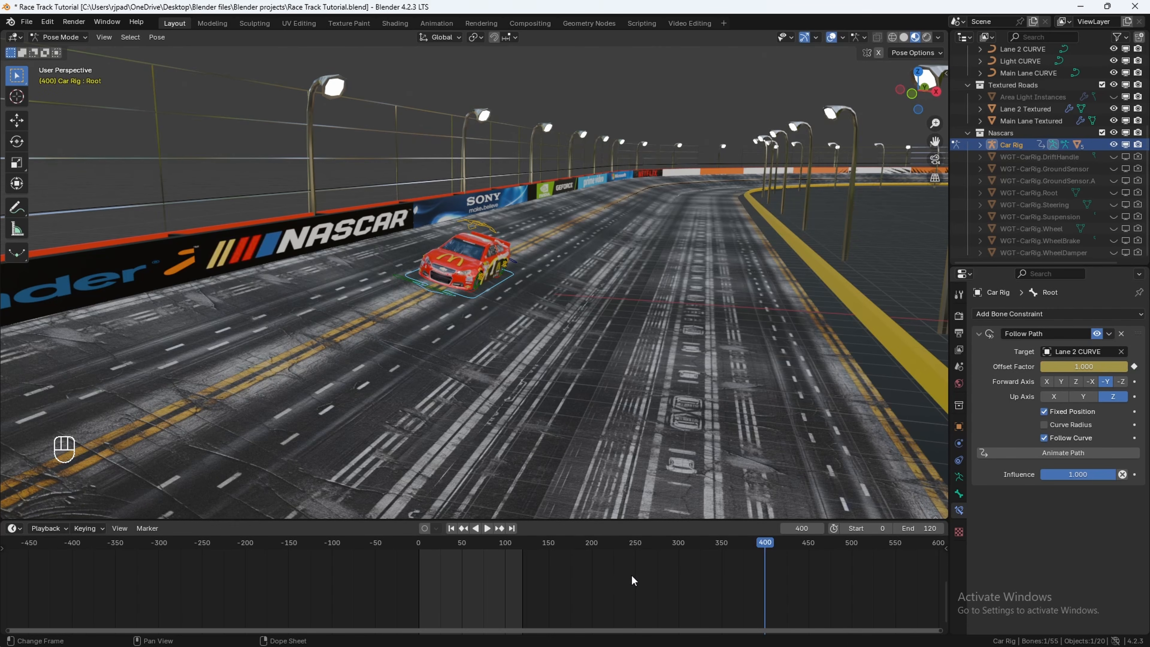
middle_drag(635, 574, 631, 589)
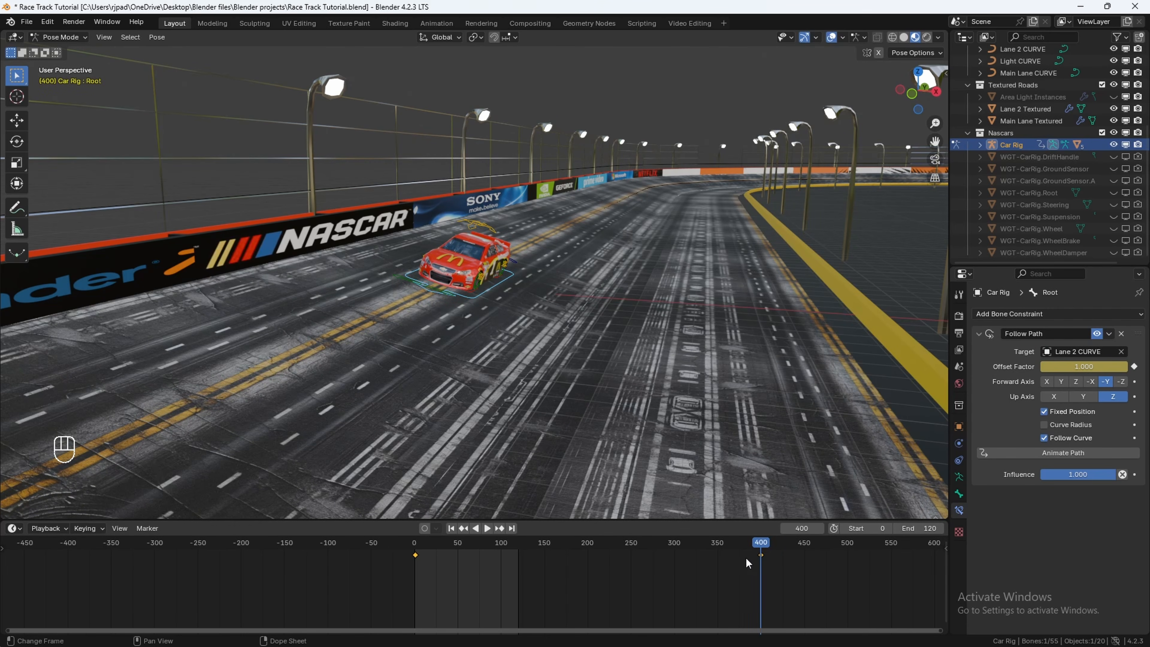
Step: View the whole track and play the animation to check how the car travels along the lane
scroll(480, 318, down, 8)
mouse_move(480, 319)
middle_down()
mouse_move(527, 318)
mouse_move(447, 324)
mouse_move(470, 303)
middle_up()
scroll(527, 319, down, 2)
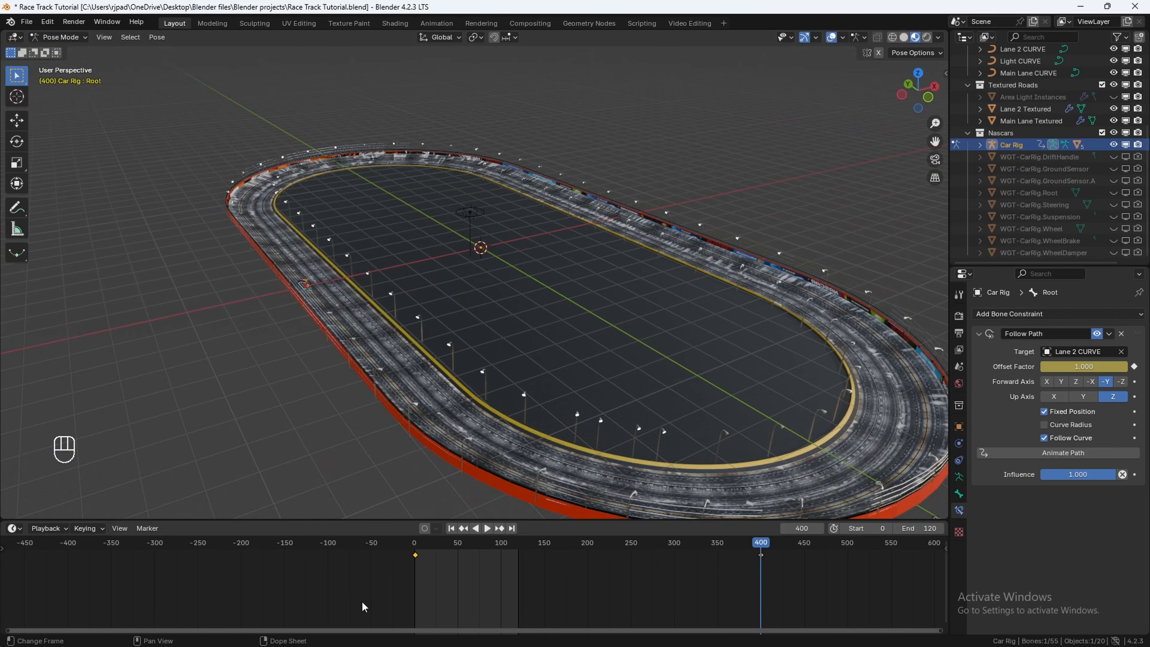
key(space)
mouse_move(440, 369)
middle_down()
mouse_move(386, 325)
mouse_move(422, 366)
middle_up()
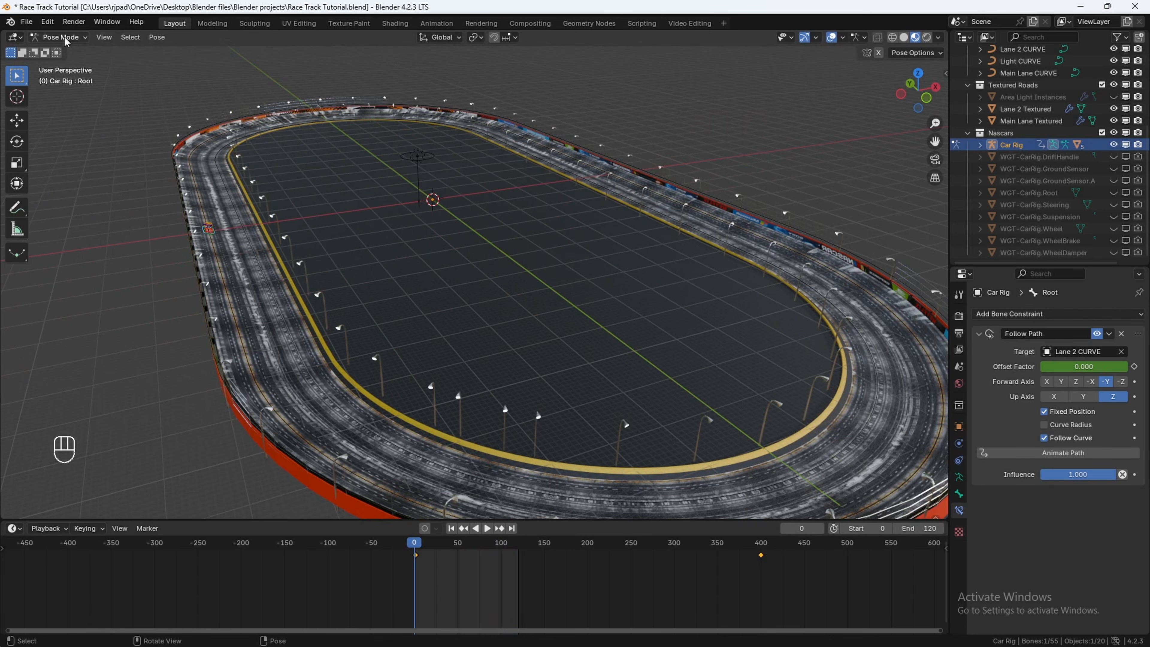
Step: Return to Object Mode and add a camera to the Race Track collection
click(61, 37)
click(54, 47)
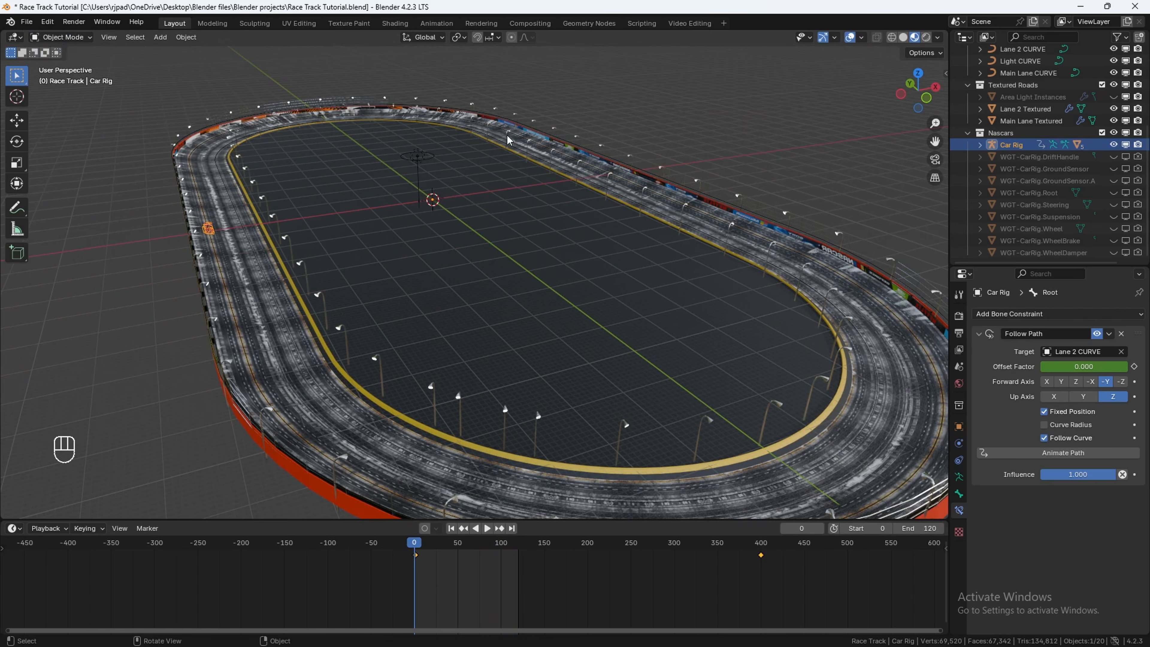
scroll(990, 74, up, 5)
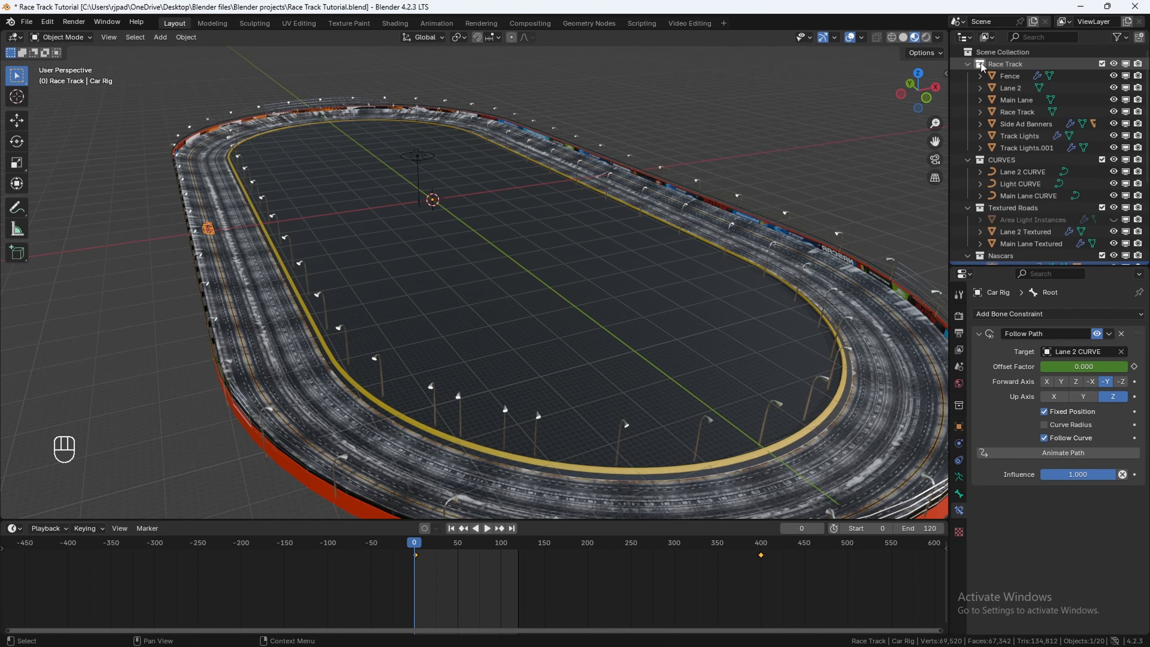
click(981, 65)
shift+middle_drag(458, 158, 432, 274)
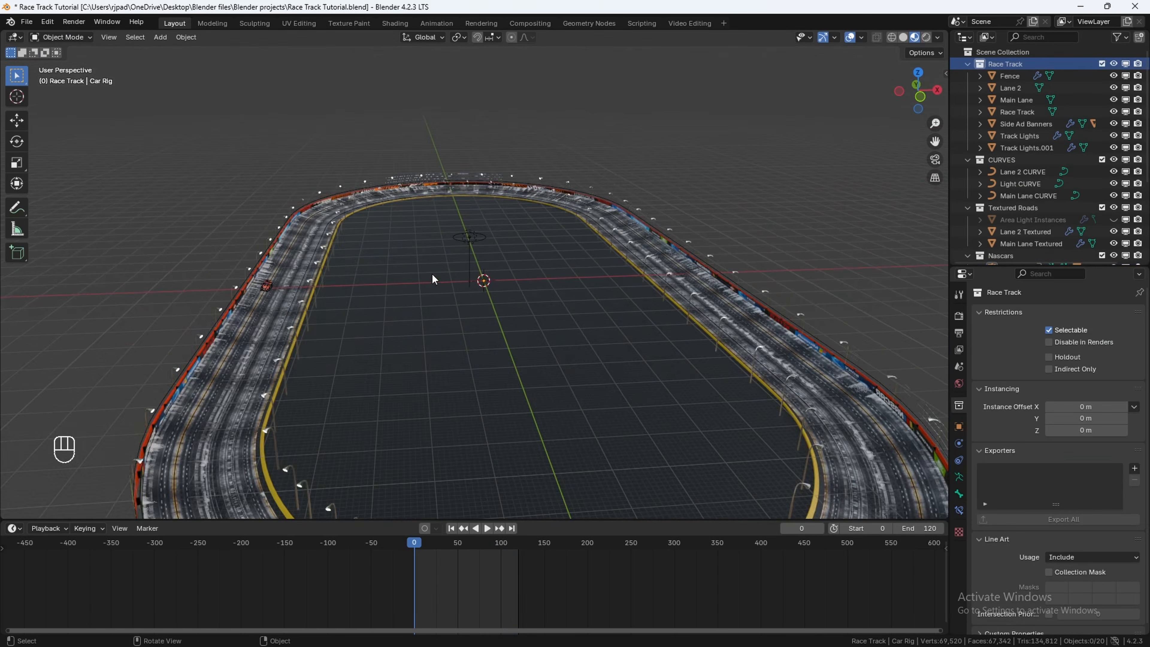
scroll(433, 279, up, 2)
key(shift+a)
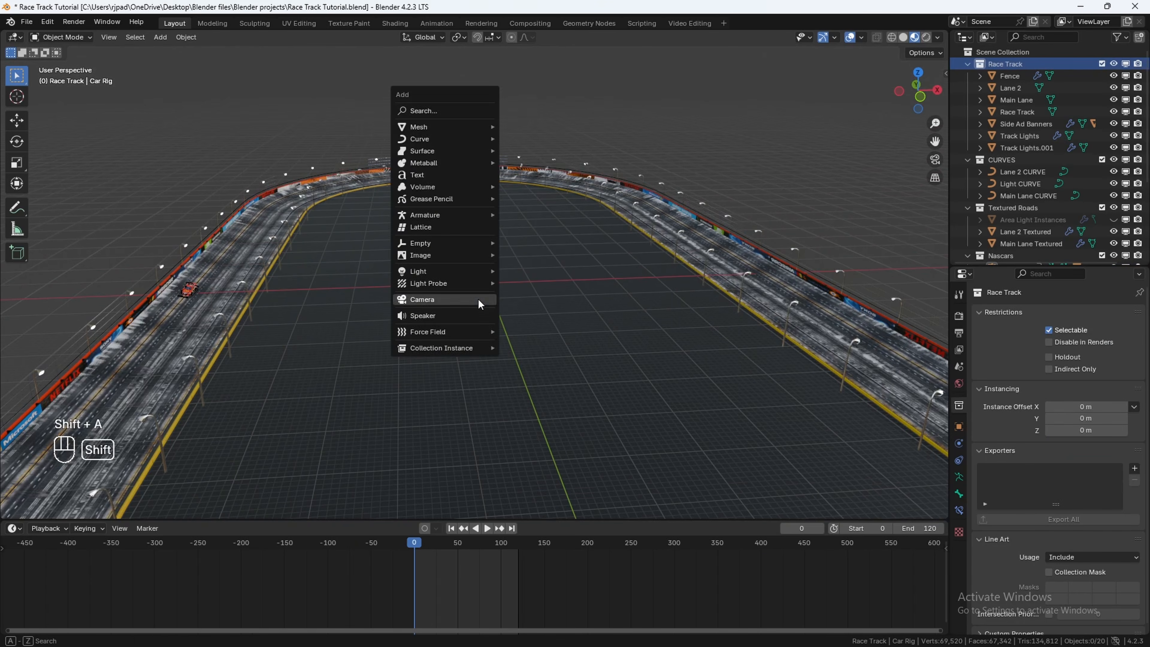
click(443, 300)
Step: Set the new camera's X, Y and Z rotation to 0°
key(n)
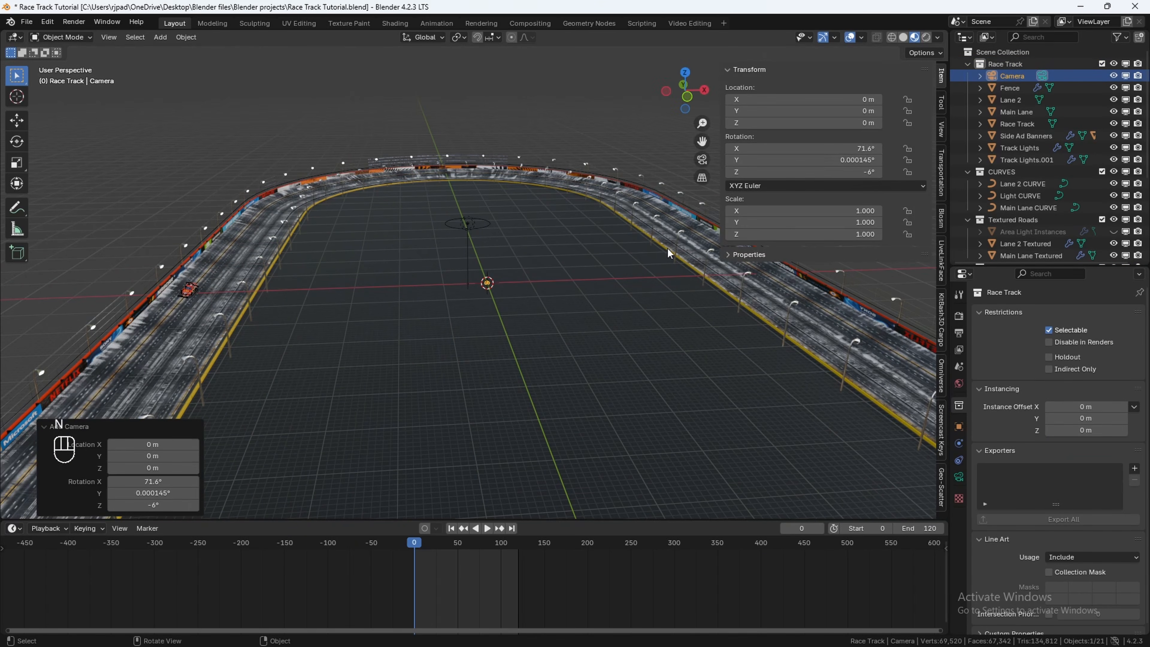
mouse_move(842, 149)
mouse_down()
mouse_move(842, 171)
mouse_move(829, 171)
mouse_move(842, 146)
mouse_move(843, 171)
mouse_up()
key(0)
key(Return)
text(0)
key(Return)
text(0)
key(Return)
key(n)
Step: Add a Follow Path constraint to the camera targeting Lane 2 CURVE, with Fixed Position, Follow Curve and Forward Axis -Y
click(960, 461)
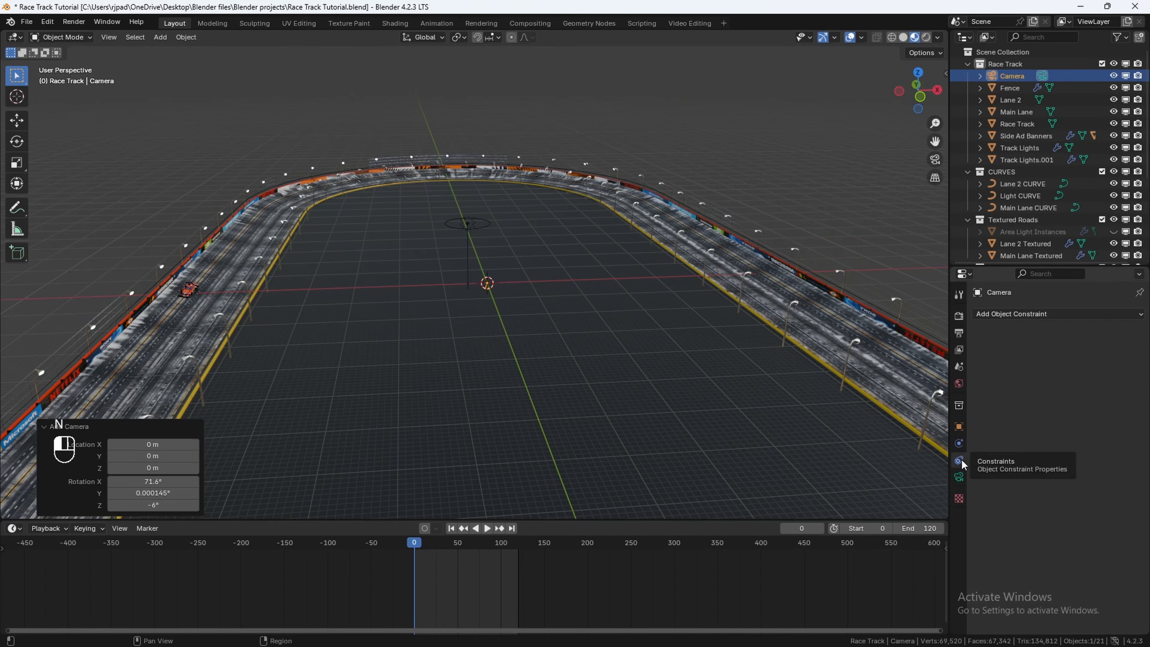
click(1027, 314)
click(1098, 399)
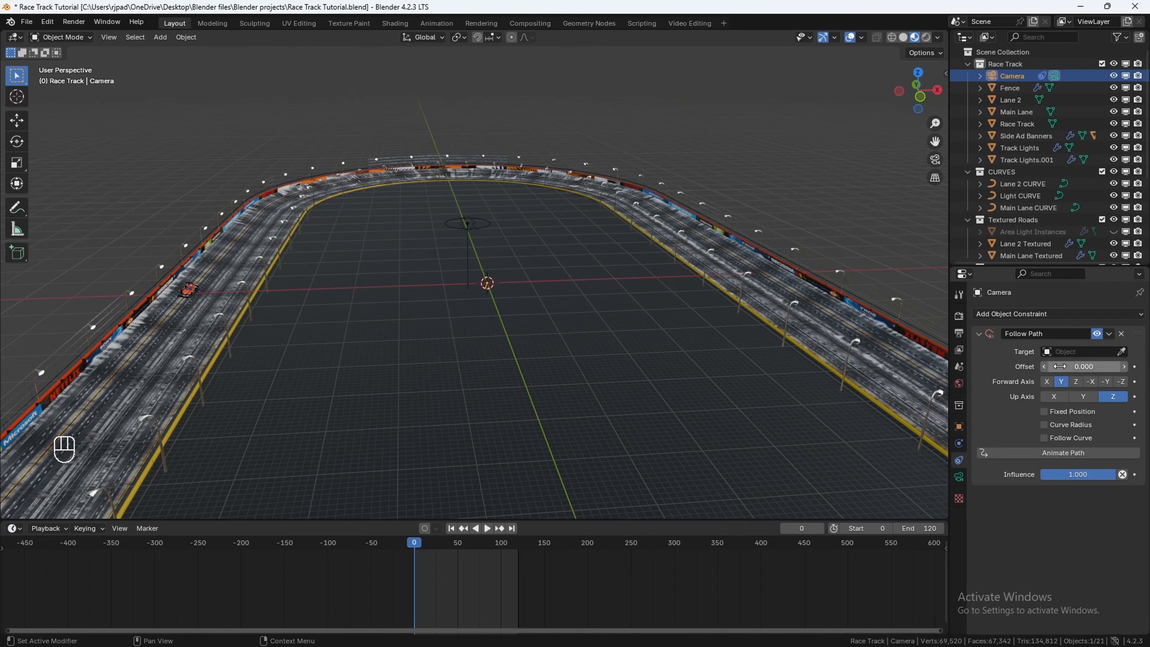
click(1062, 353)
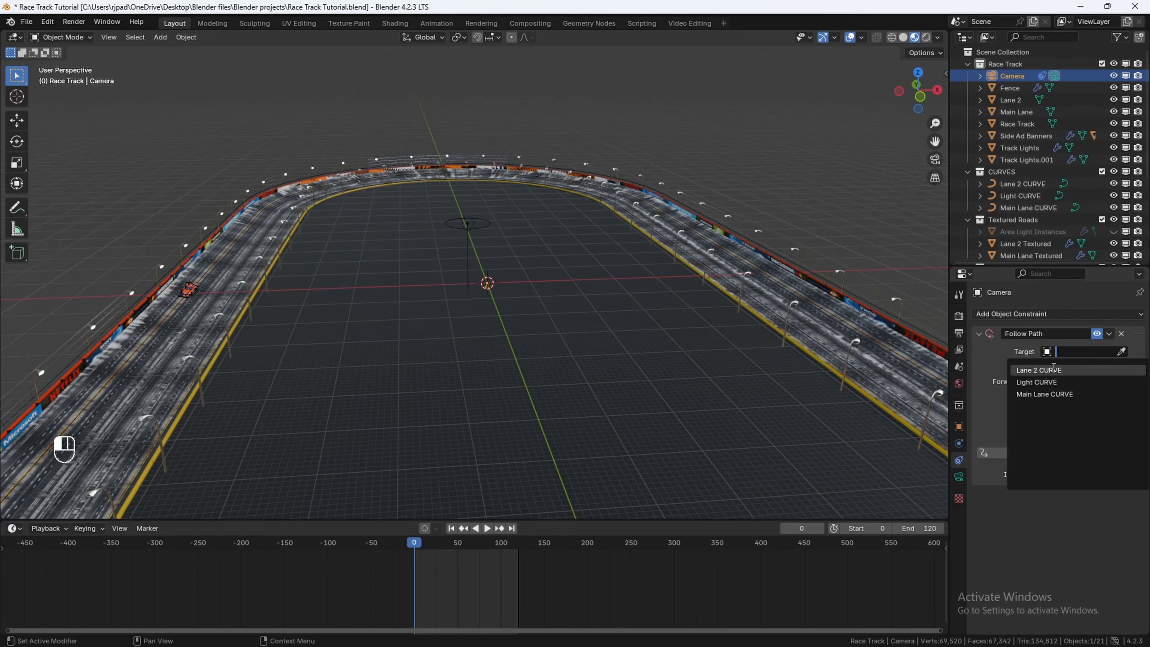
click(1054, 369)
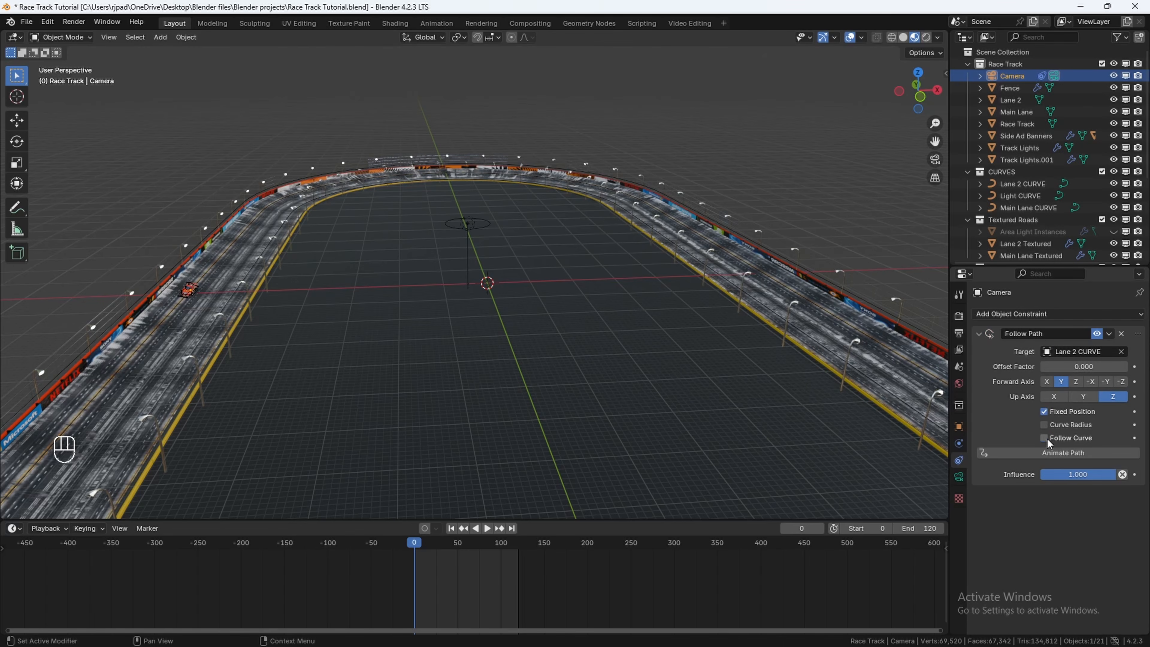
click(1106, 383)
Step: Looking through the camera, set its X rotation to 90°, position it at Y -27.4 m and Z 1.36 m, and go to frame 1
key(KP_0)
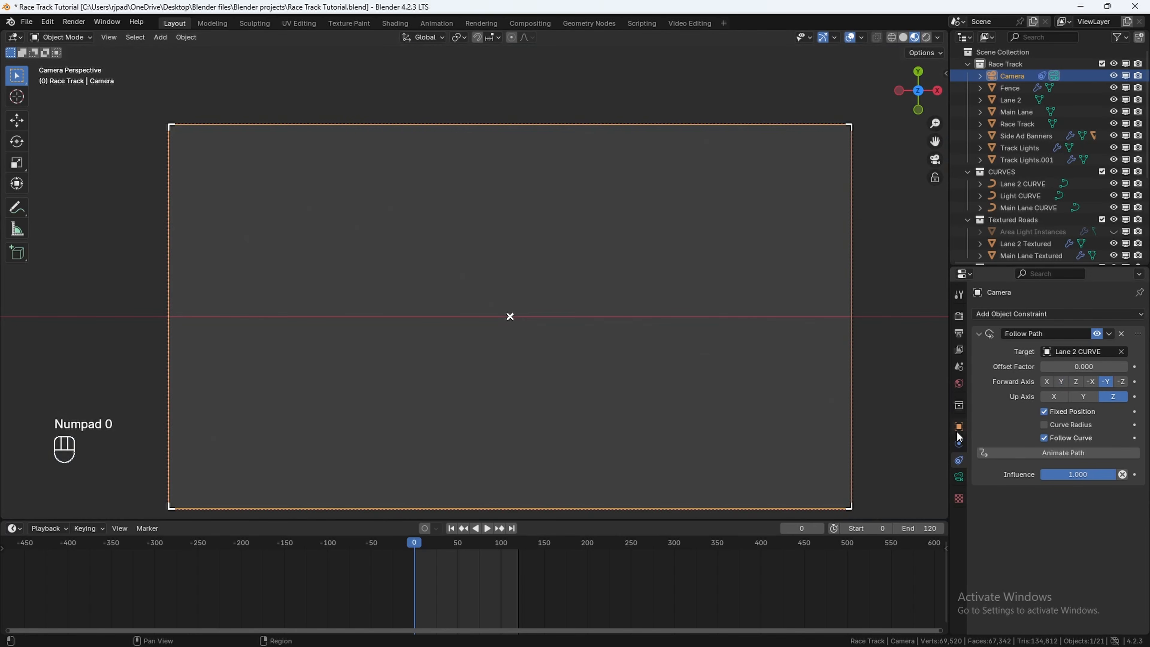
click(960, 430)
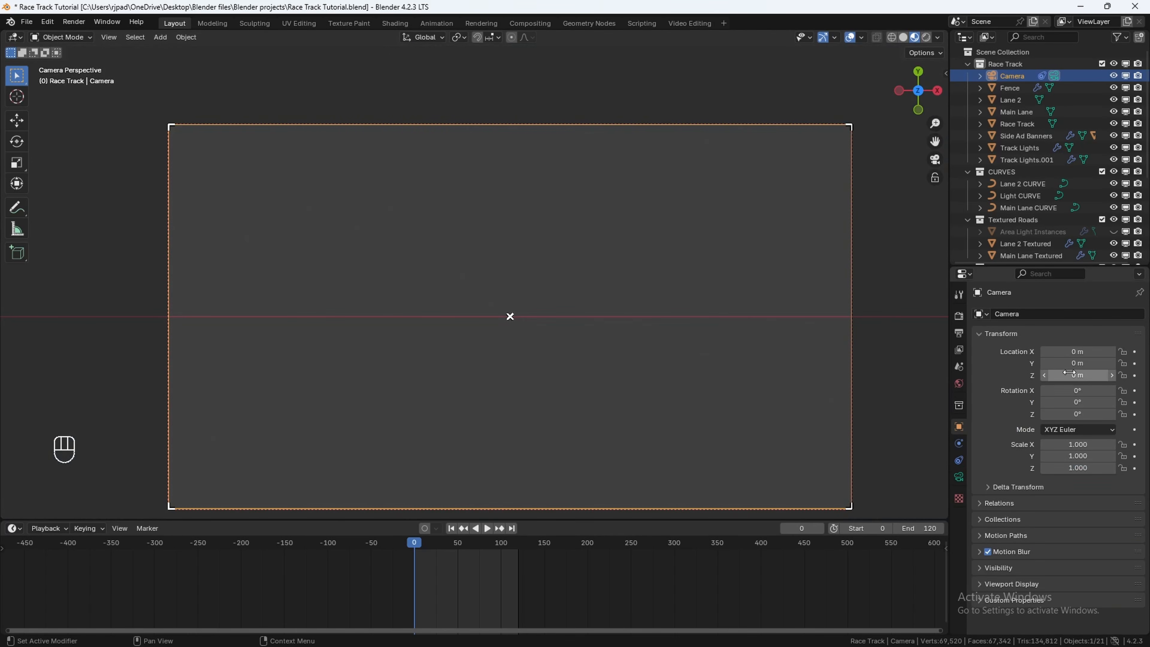
mouse_move(1051, 379)
mouse_down()
mouse_move(1107, 375)
mouse_move(1064, 363)
mouse_up()
click(1077, 390)
text(90)
key(Return)
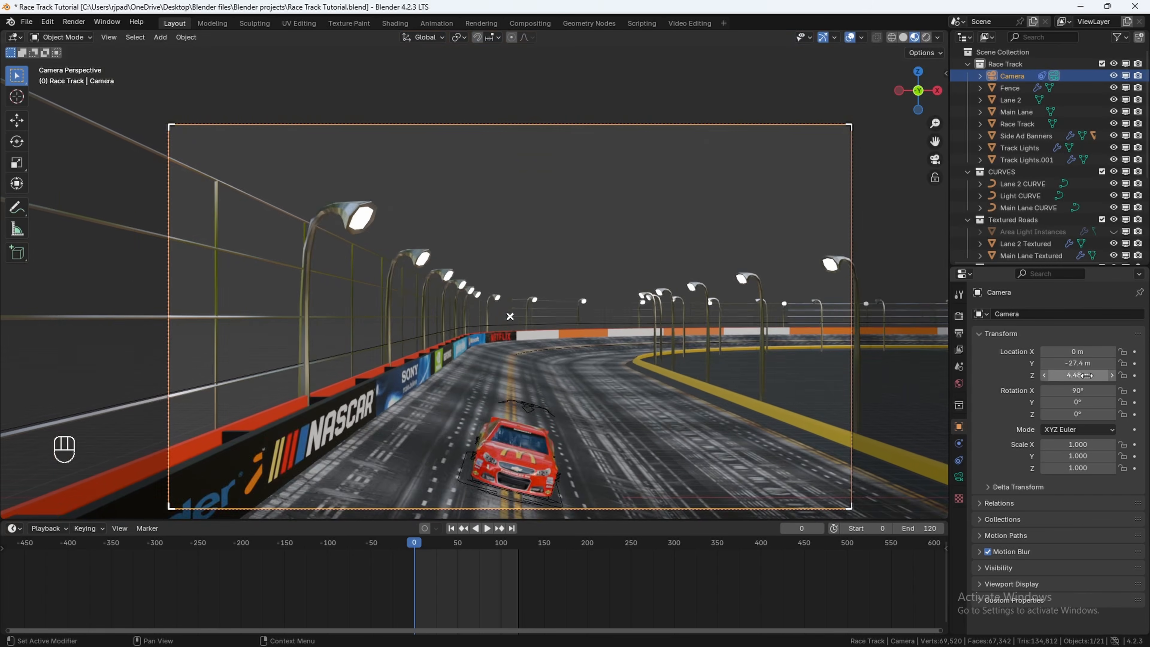
key(Right)
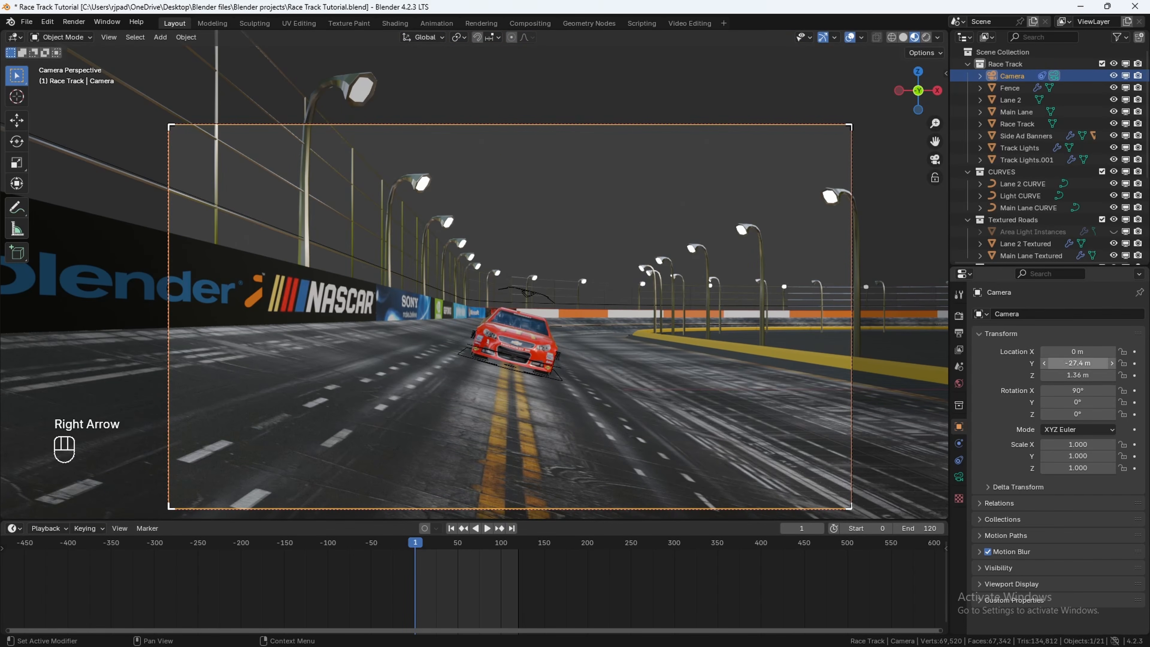
Step: Shift the camera sideways off the lane centre and set its focal length to 20 mm
drag(1078, 364, 1098, 352)
click(959, 476)
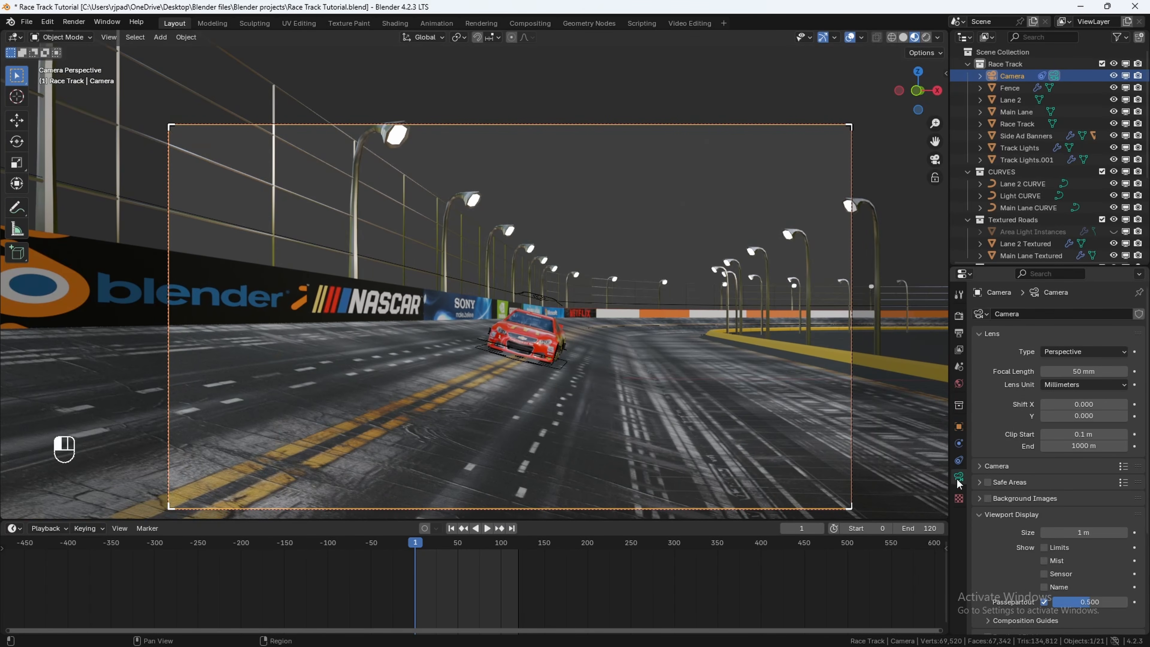
click(1089, 370)
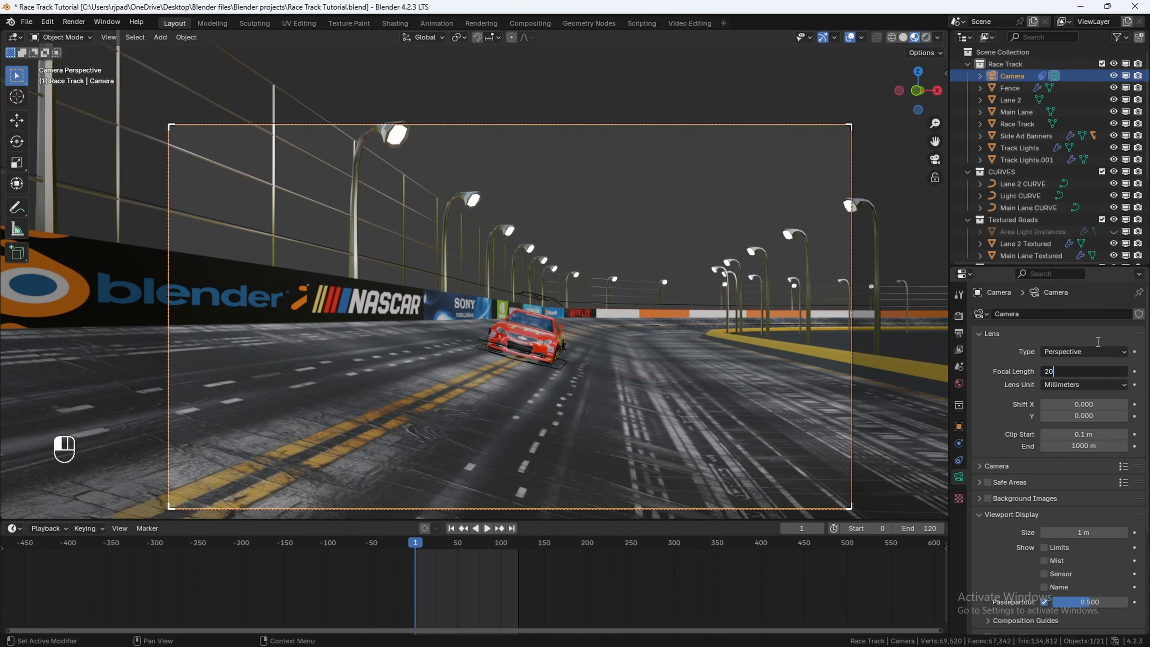
text(20)
key(Return)
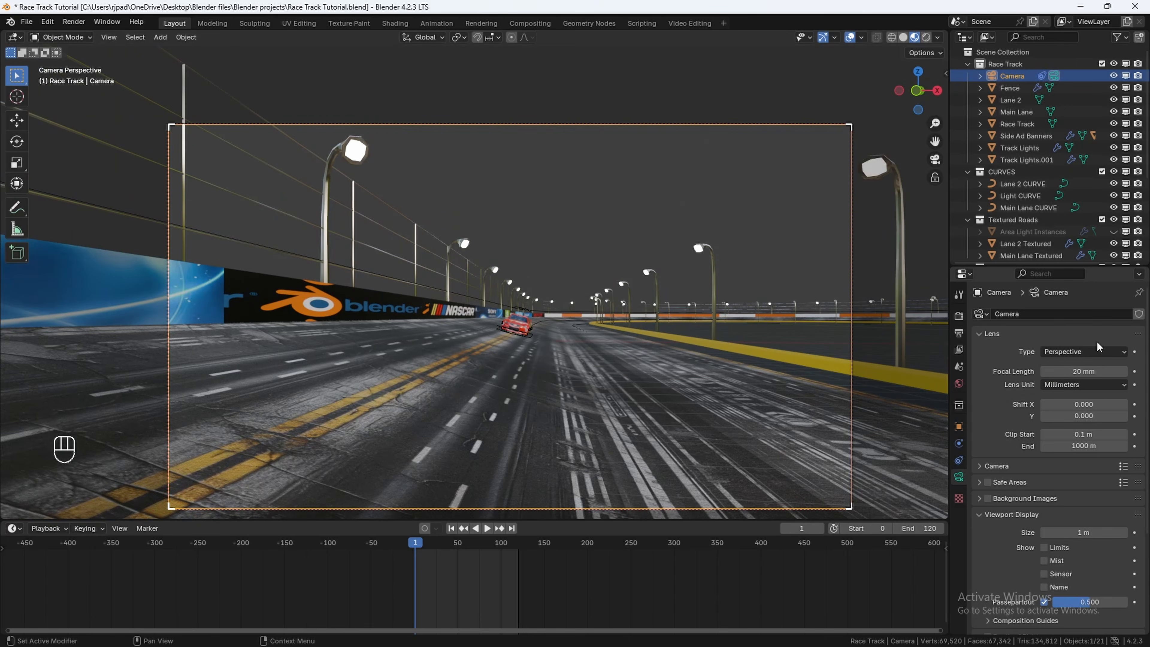
Step: Place the camera at X 2.8 m, Y -22.1 m, Z 0.67 m and rotate it 17° around Z
click(959, 426)
drag(1078, 363, 1101, 364)
drag(1078, 414, 1096, 414)
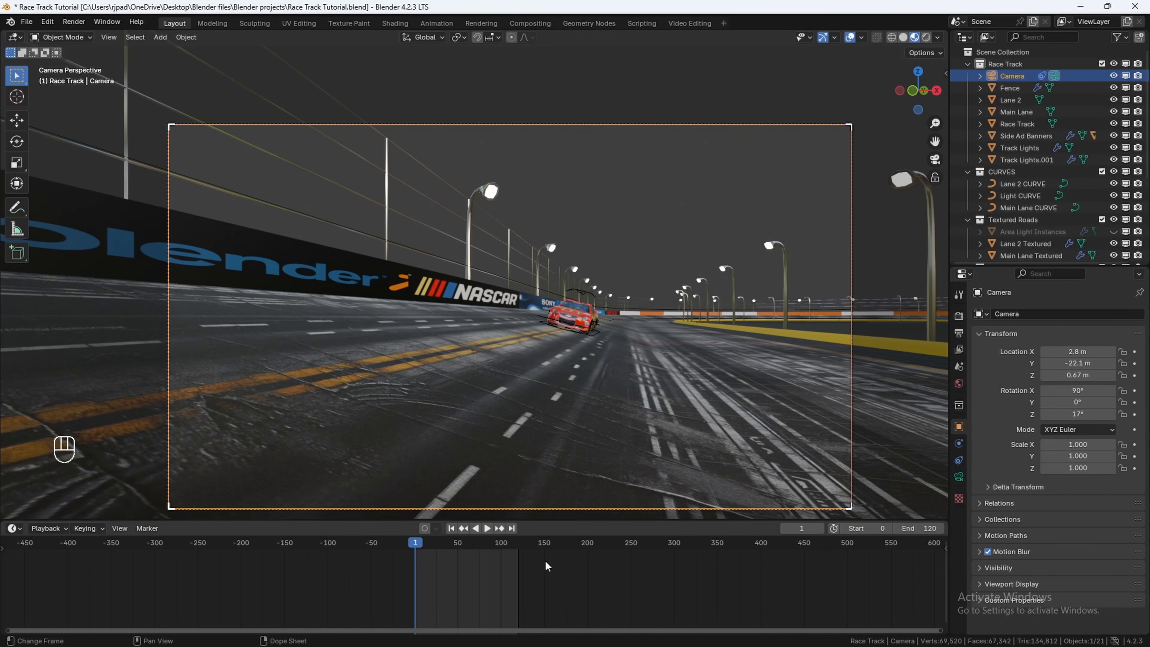
Step: Keyframe the camera's Follow Path Offset Factor at 0.000 on frame 1
scroll(547, 565, up, 7)
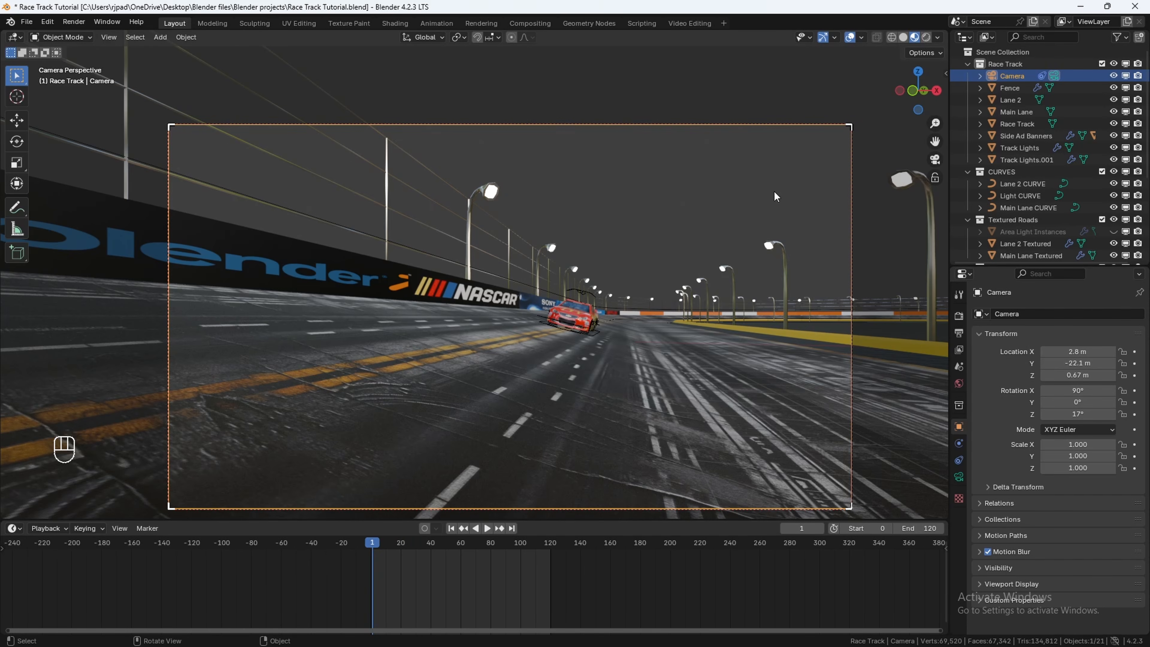
click(961, 461)
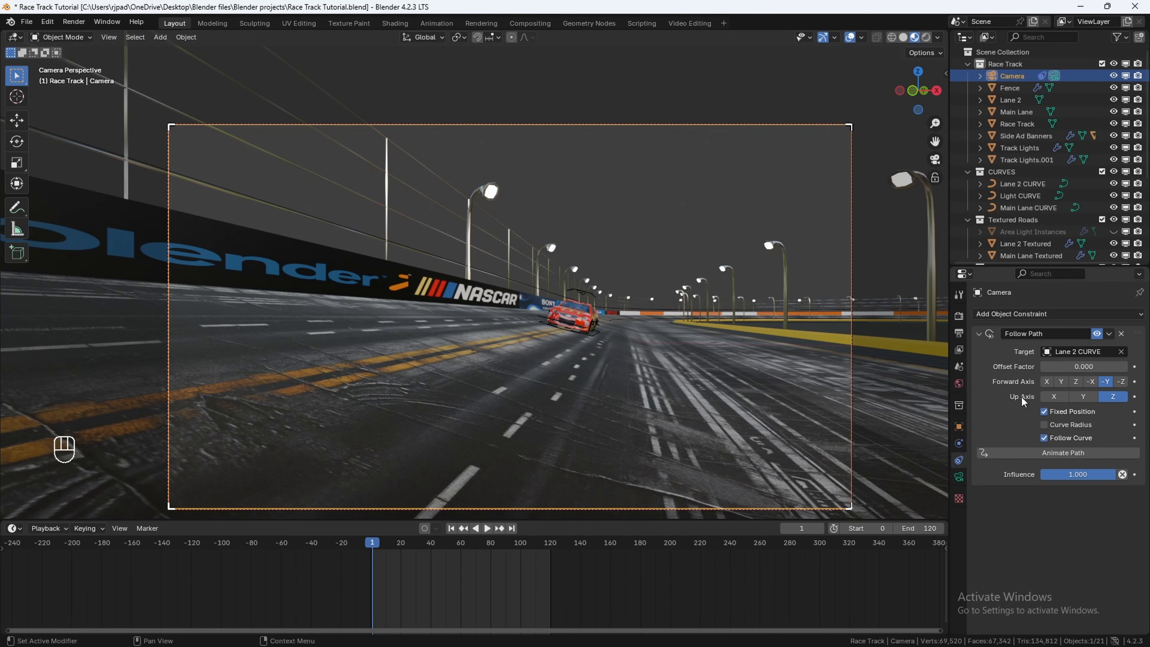
click(1135, 367)
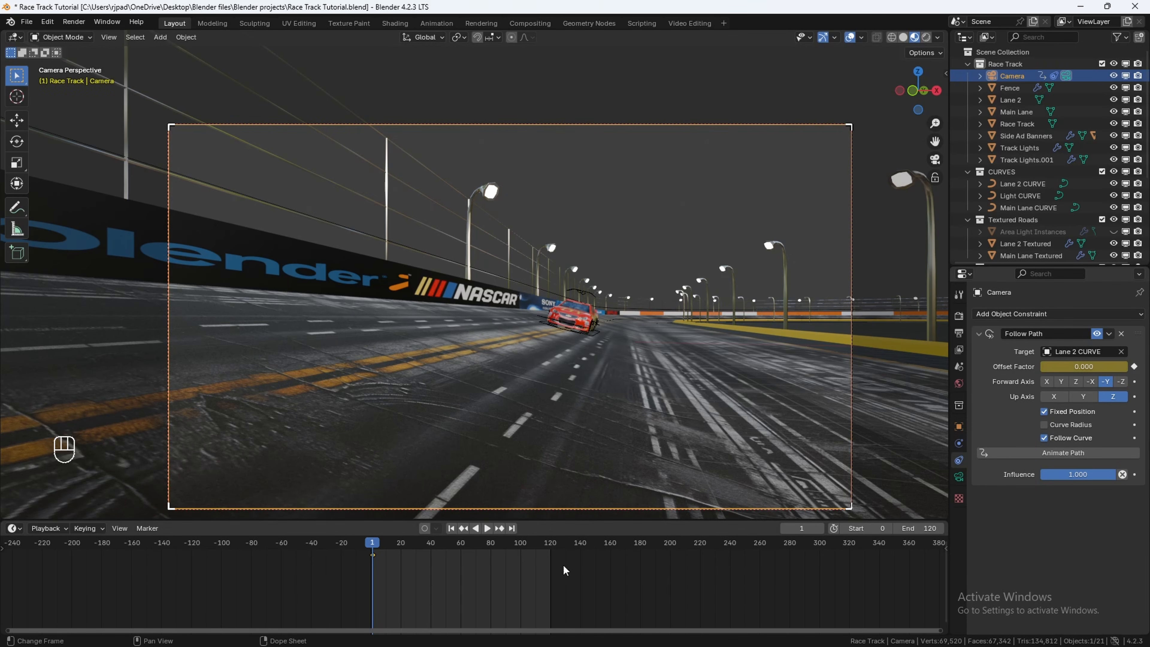
Step: On frame 400, set the camera's Follow Path Offset Factor to 1.000 and keyframe it
scroll(564, 570, down, 5)
drag(707, 546, 810, 547)
key(Left)
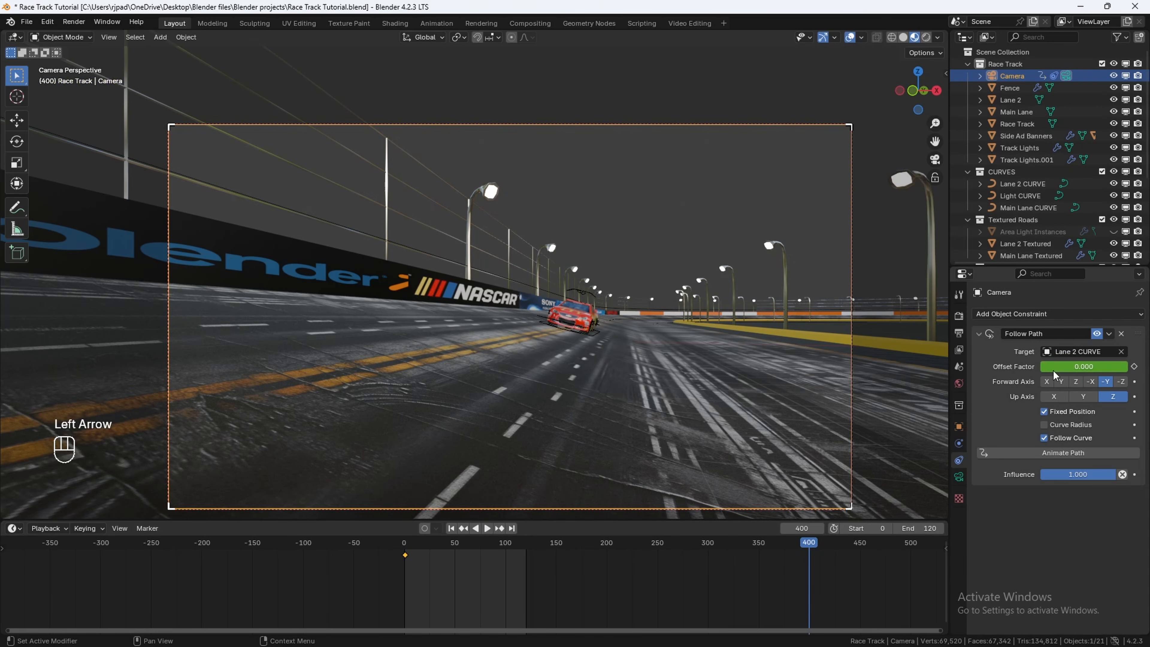
double_click(1054, 368)
text(1)
key(Return)
click(1135, 367)
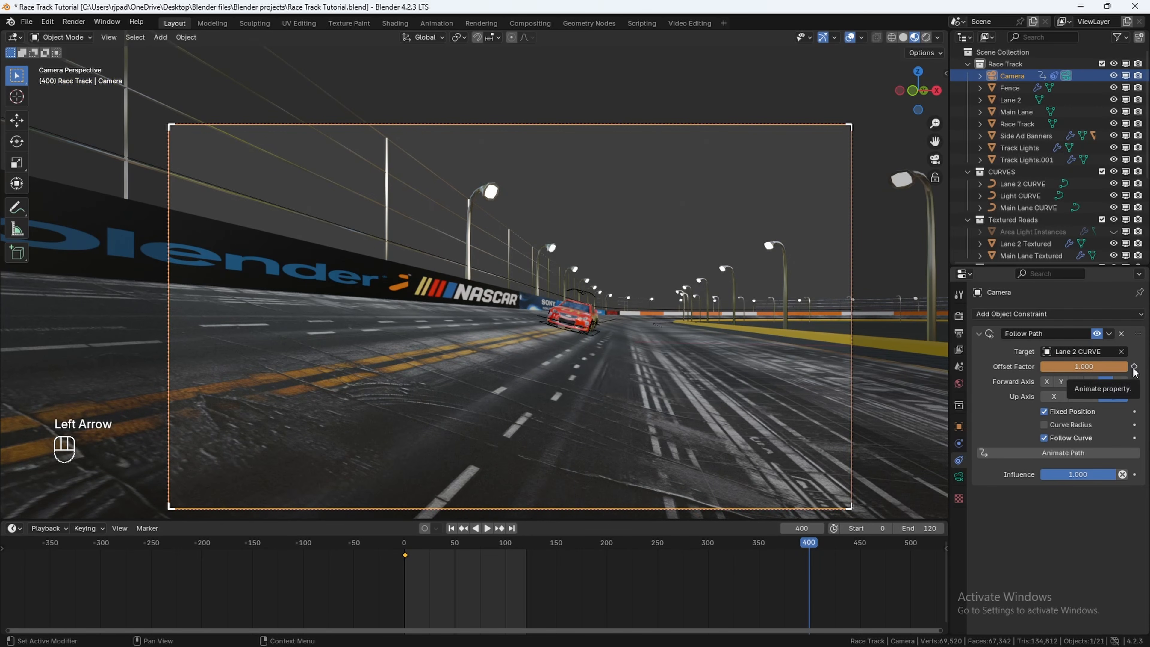
click(1135, 367)
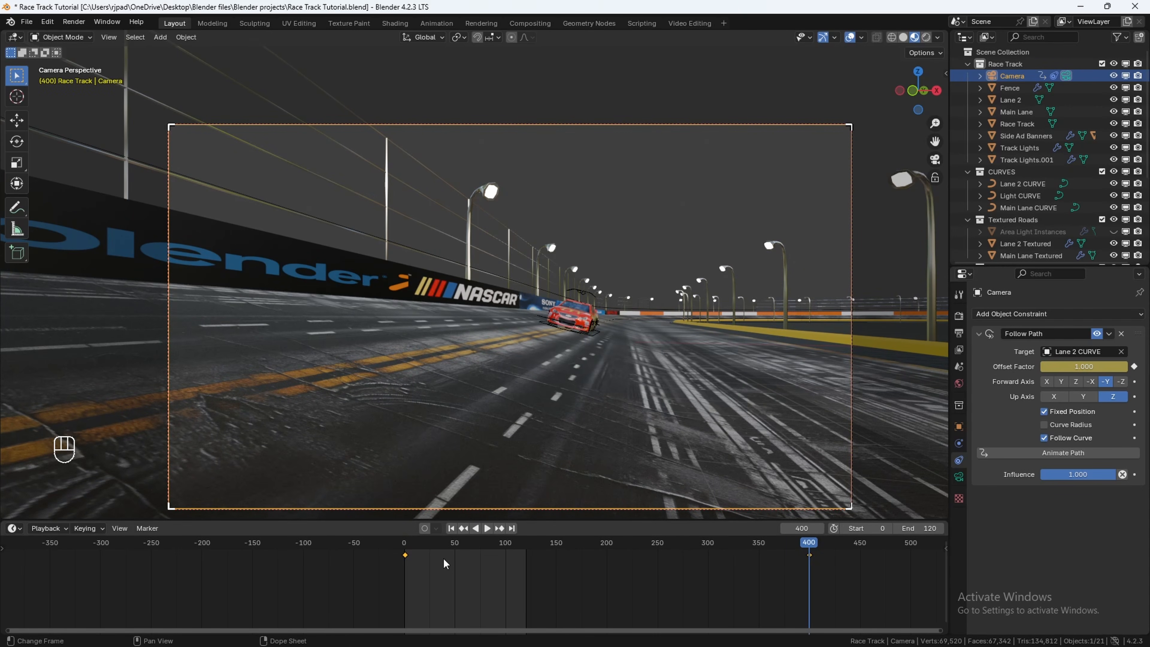
Step: Preview the camera following the car along the track and set the animation's start frame to 40
key(space)
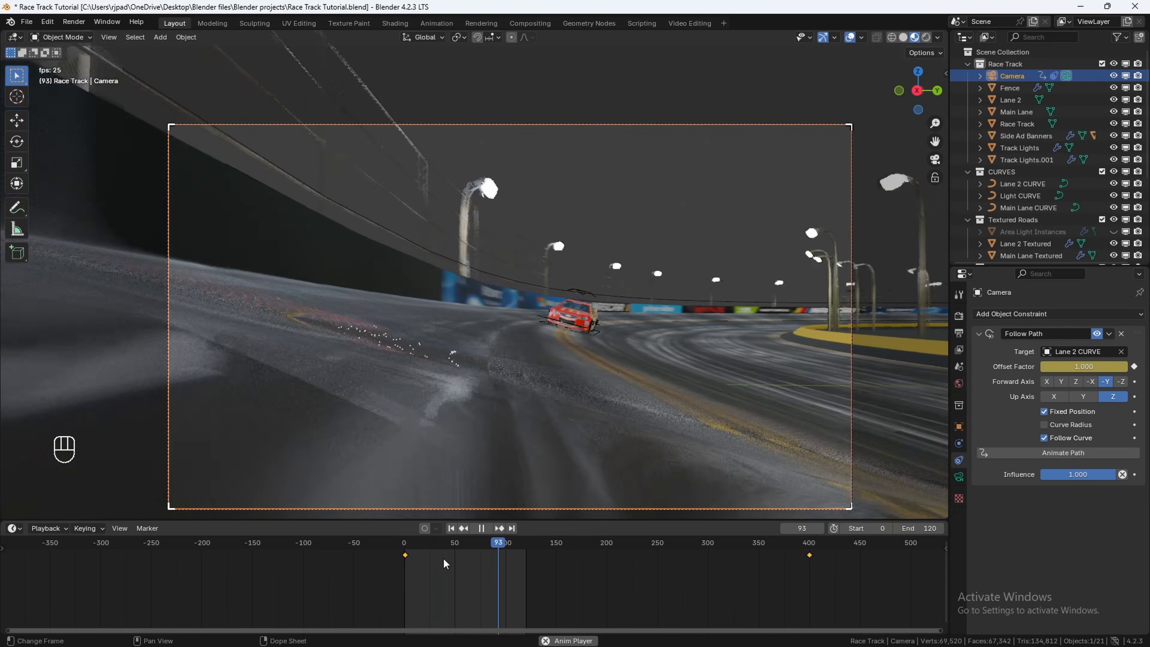
key(space)
drag(418, 544, 450, 556)
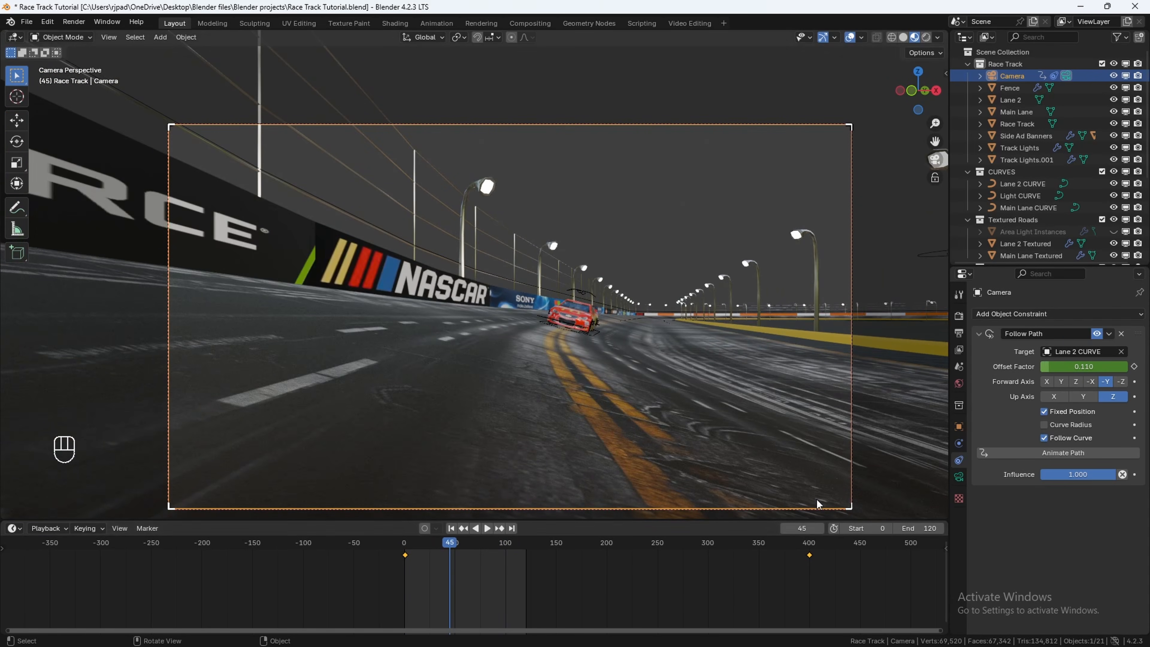
click(880, 529)
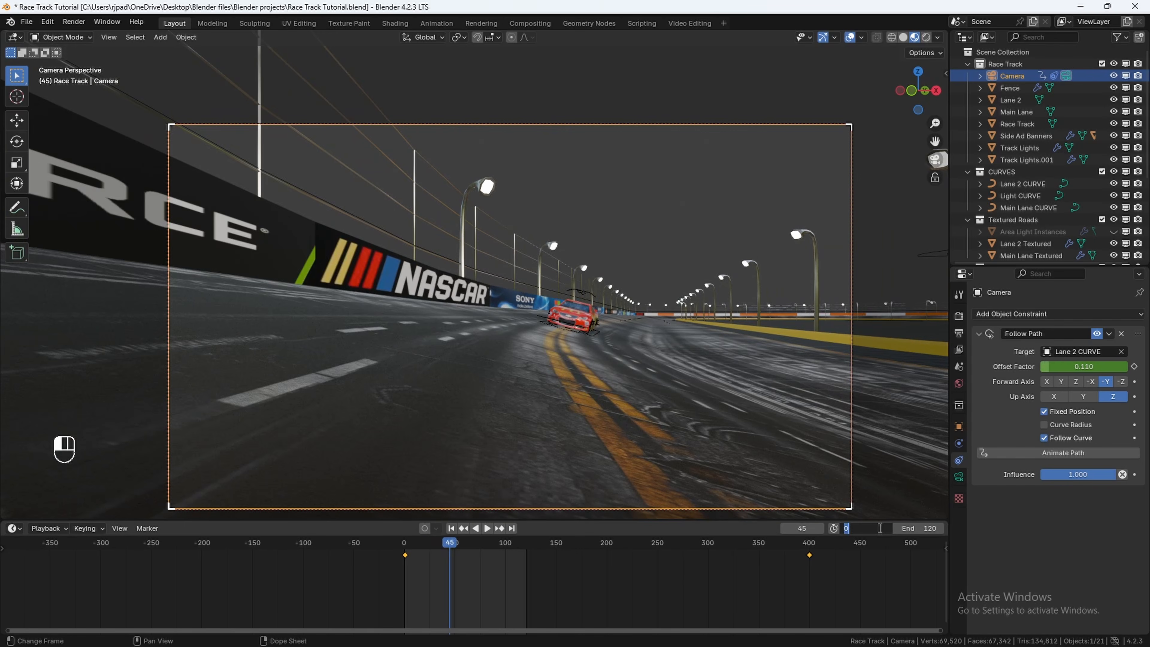
text(40)
key(Return)
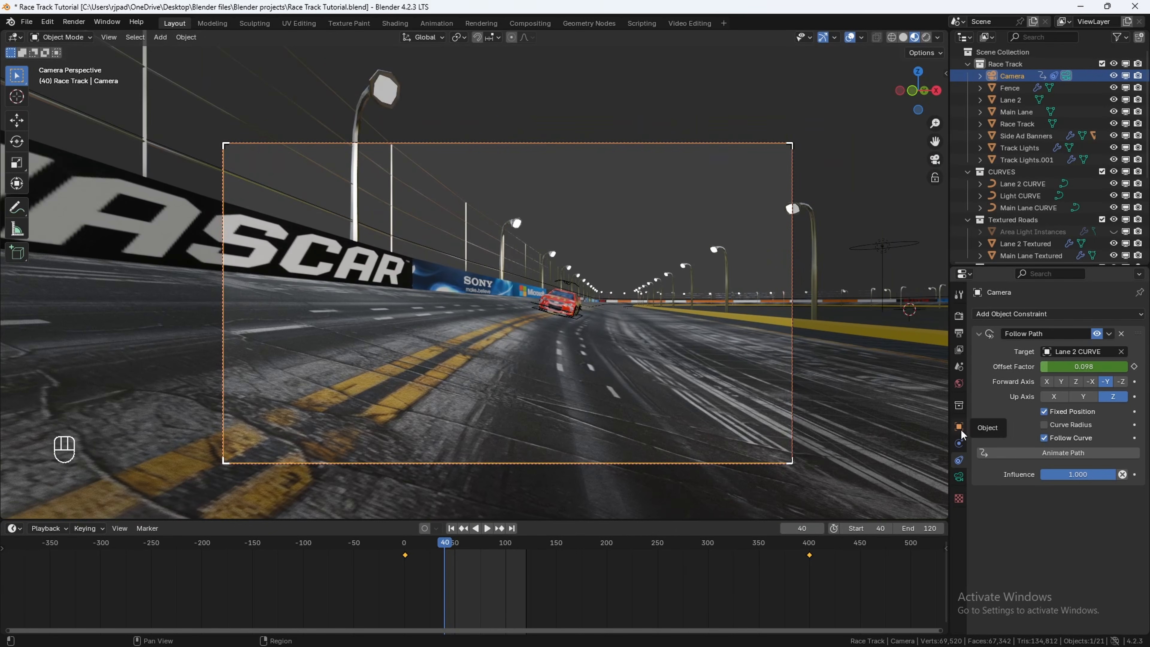
Step: Set the camera's Y rotation to 19° and Y location to -19.25 m, then keyframe its location and rotation at frame 40
click(961, 428)
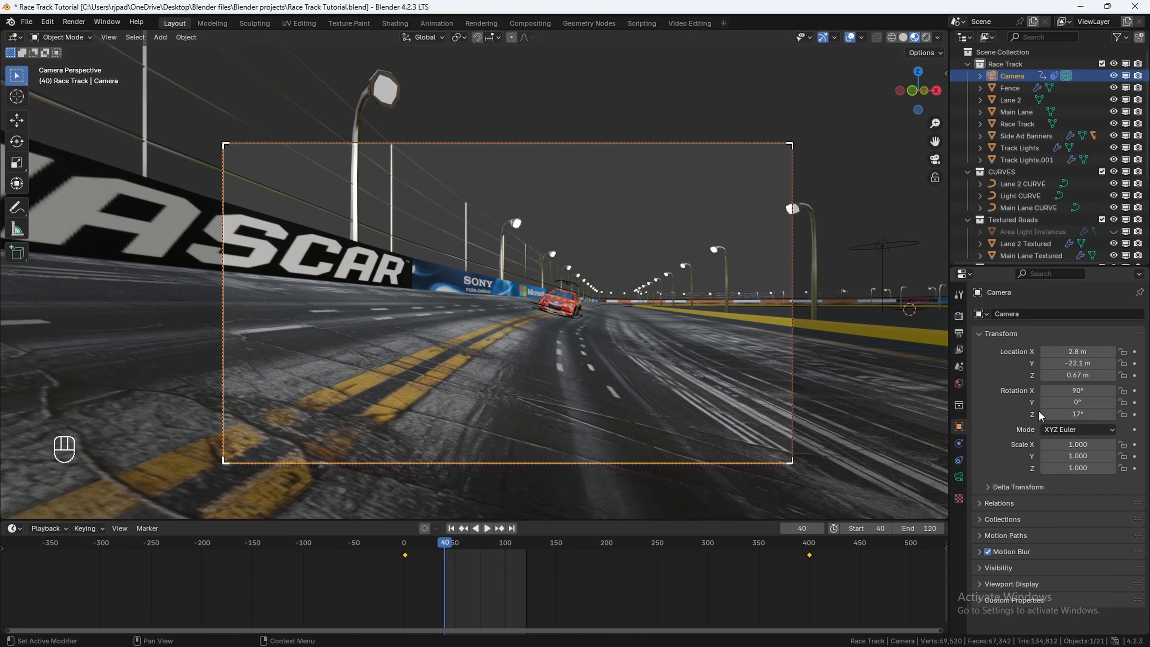
drag(1074, 402, 1114, 402)
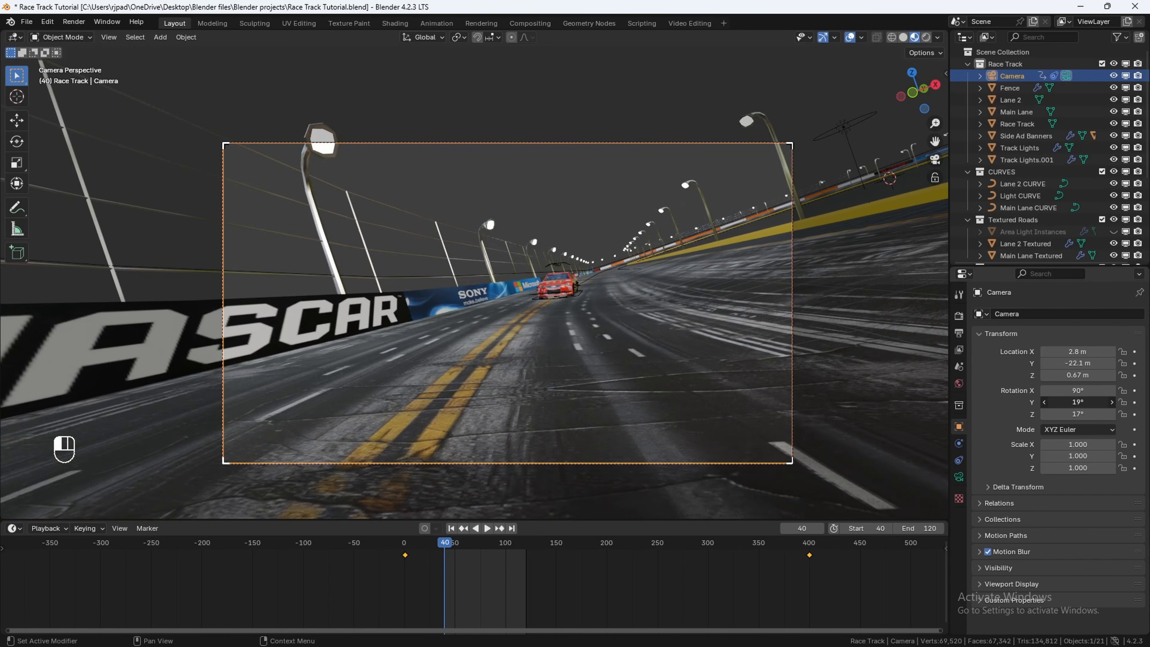
drag(1066, 363, 1043, 363)
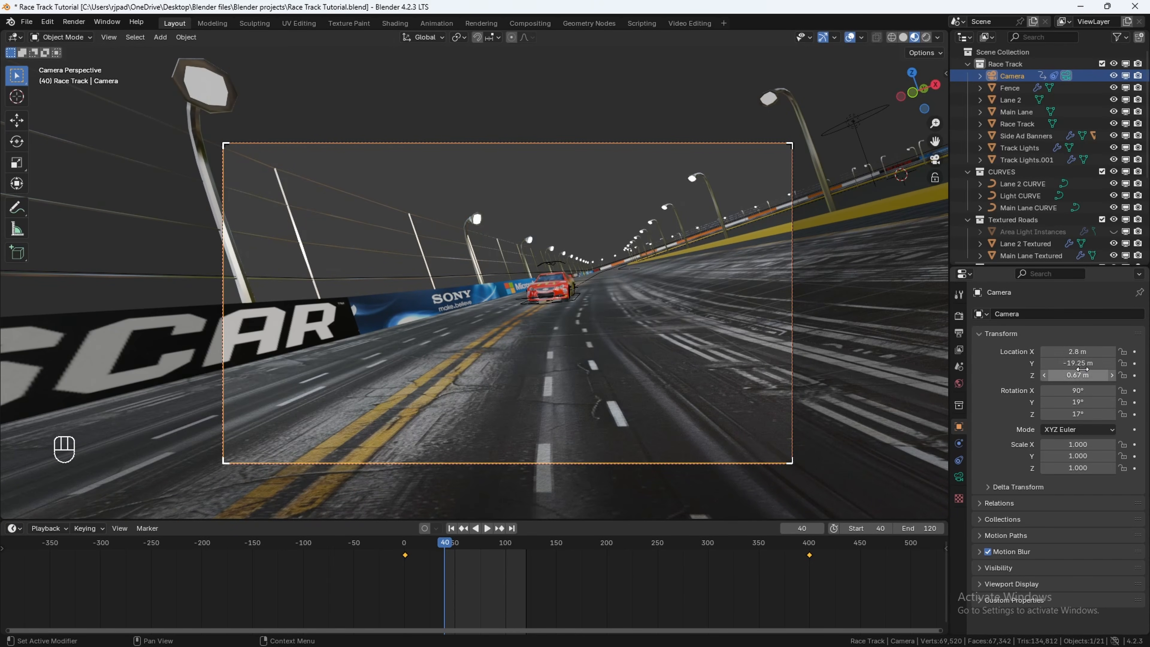
key(i)
key(i)
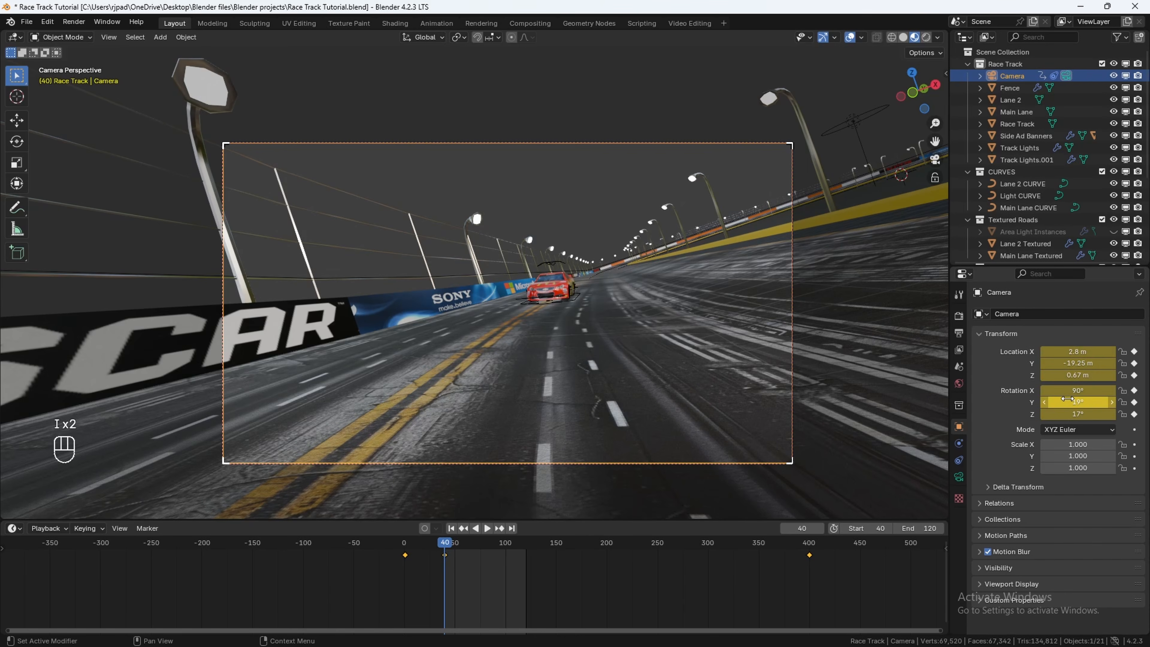
Step: At frame 120, keyframe the camera at location X 2.042, Y -4.854, Z 0.11 m and rotation X 100°, Y 3.3°, Z 38.3°
drag(481, 543, 526, 546)
key(Left)
drag(1078, 363, 1148, 364)
drag(1078, 375, 1101, 390)
shift+drag(1077, 352, 1109, 363)
shift+drag(1078, 414, 1110, 414)
shift+drag(1078, 363, 1096, 363)
shift+drag(1078, 402, 1101, 414)
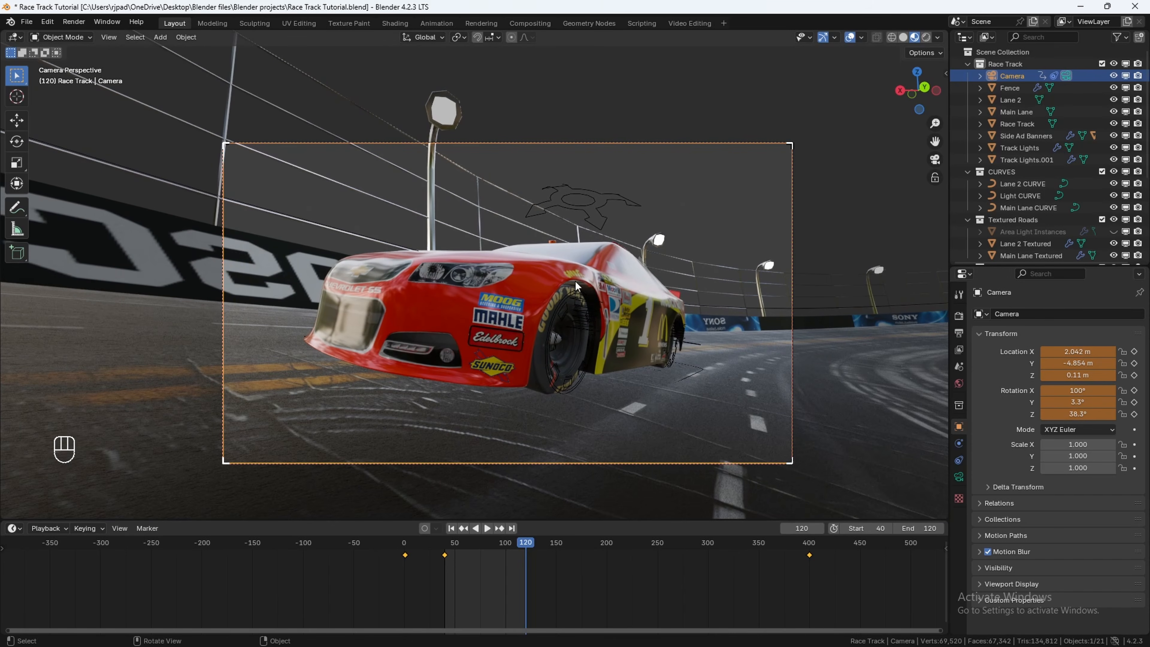
key(i)
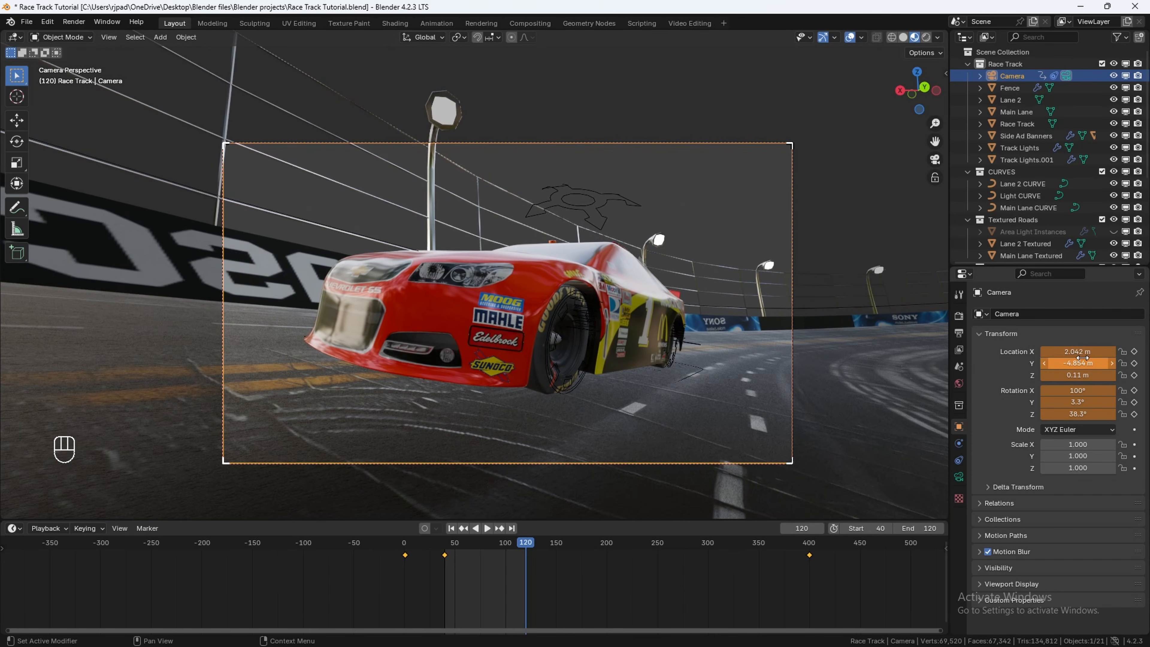
key(i)
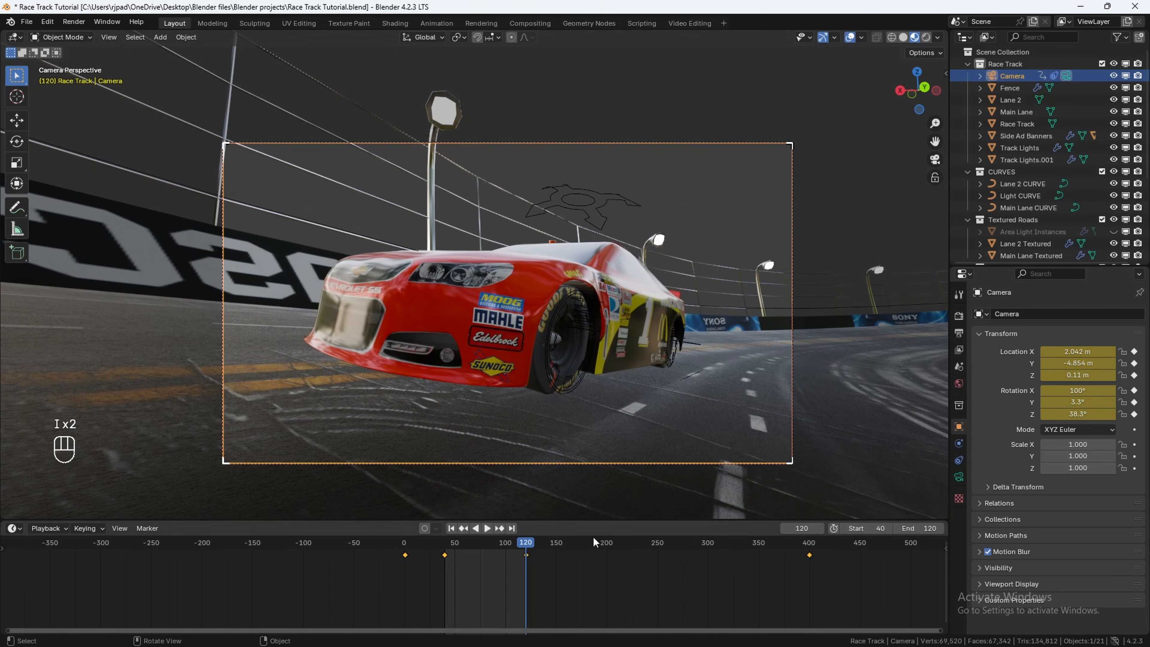
Step: Play back the keyframed camera move and examine the car close up
key(space)
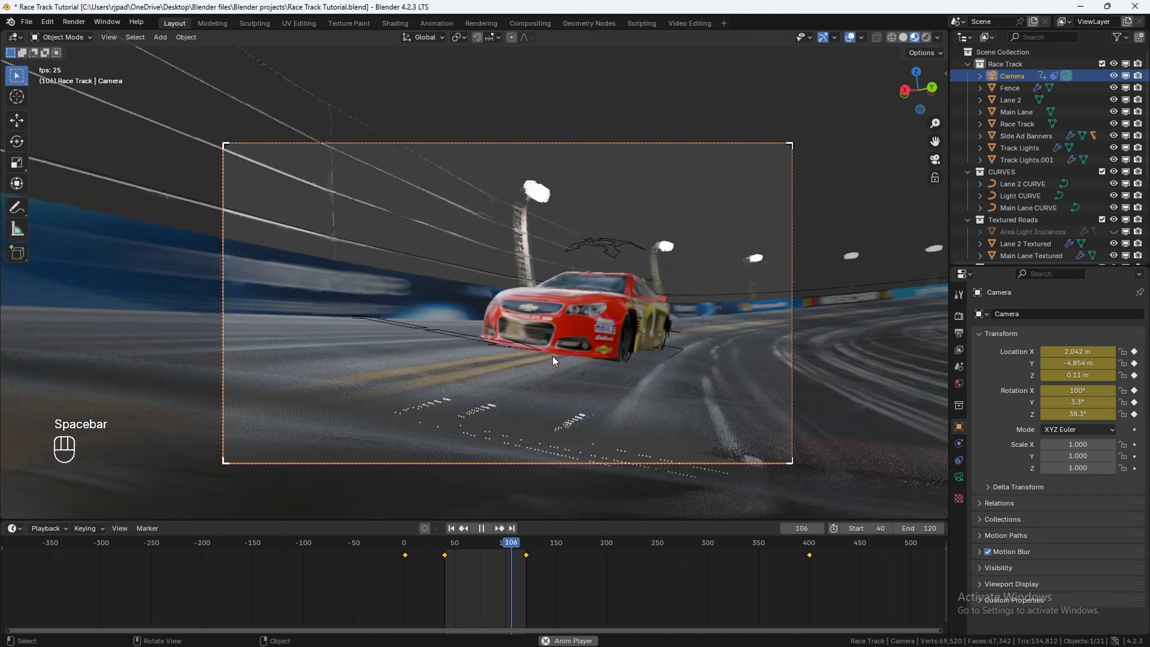
key(space)
scroll(534, 376, up, 4)
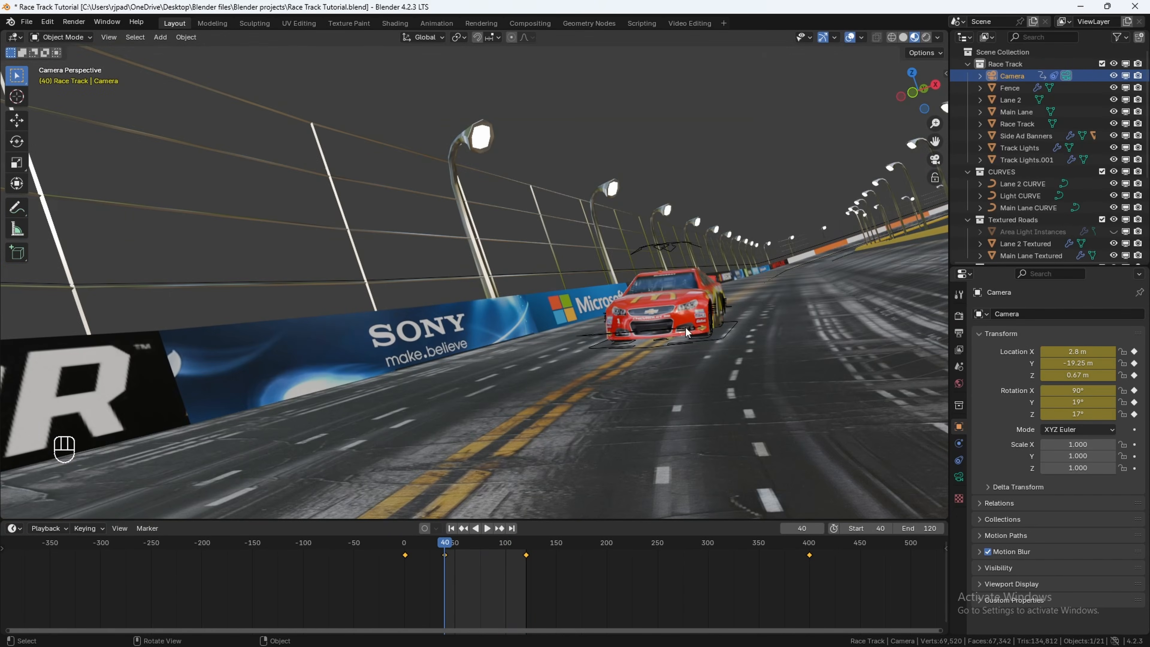
shift+middle_drag(686, 327, 556, 356)
Step: Select the car rig, preview its motion, return to frame 40, and select all its bones in Pose Mode
click(521, 259)
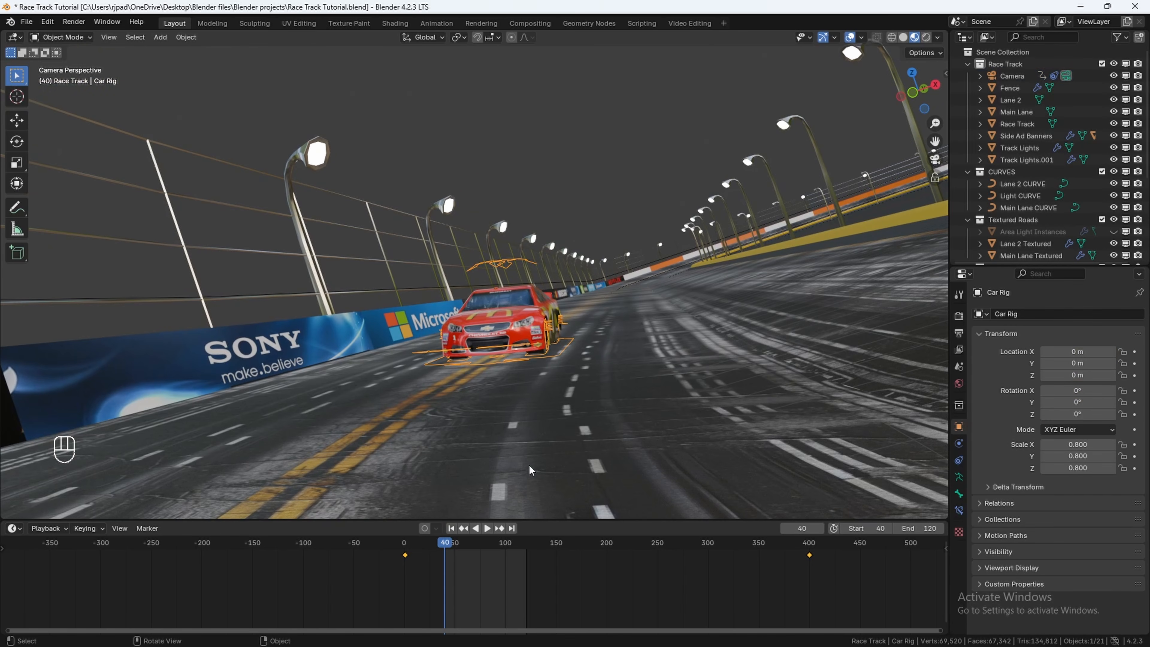
key(space)
key(space)
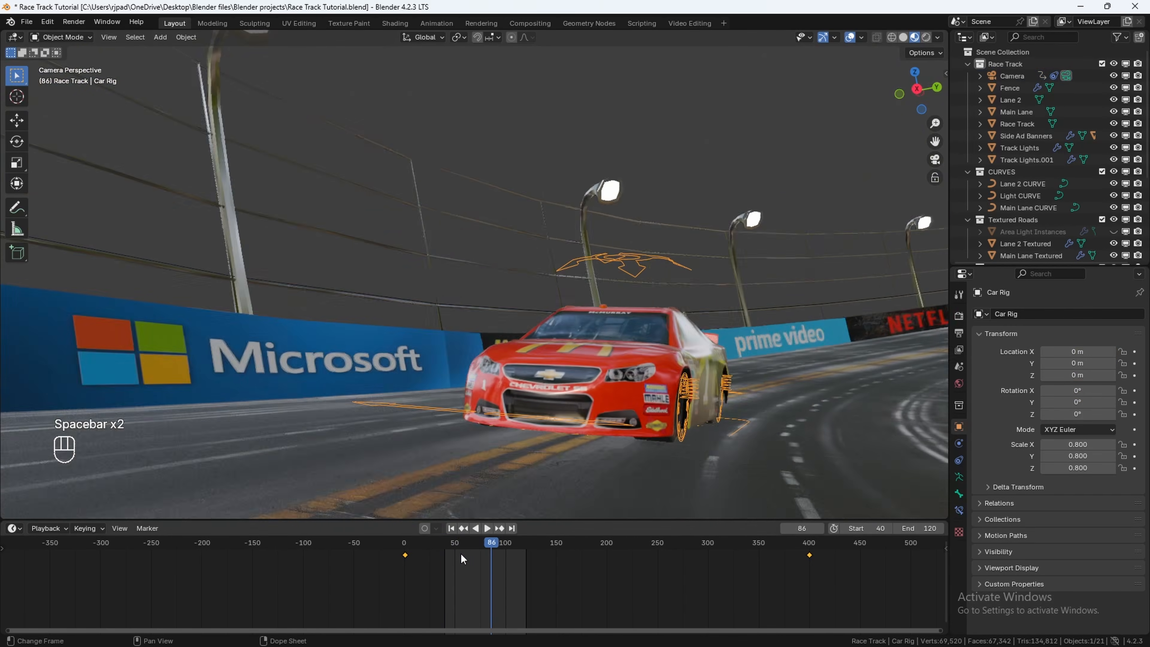
drag(455, 546, 446, 547)
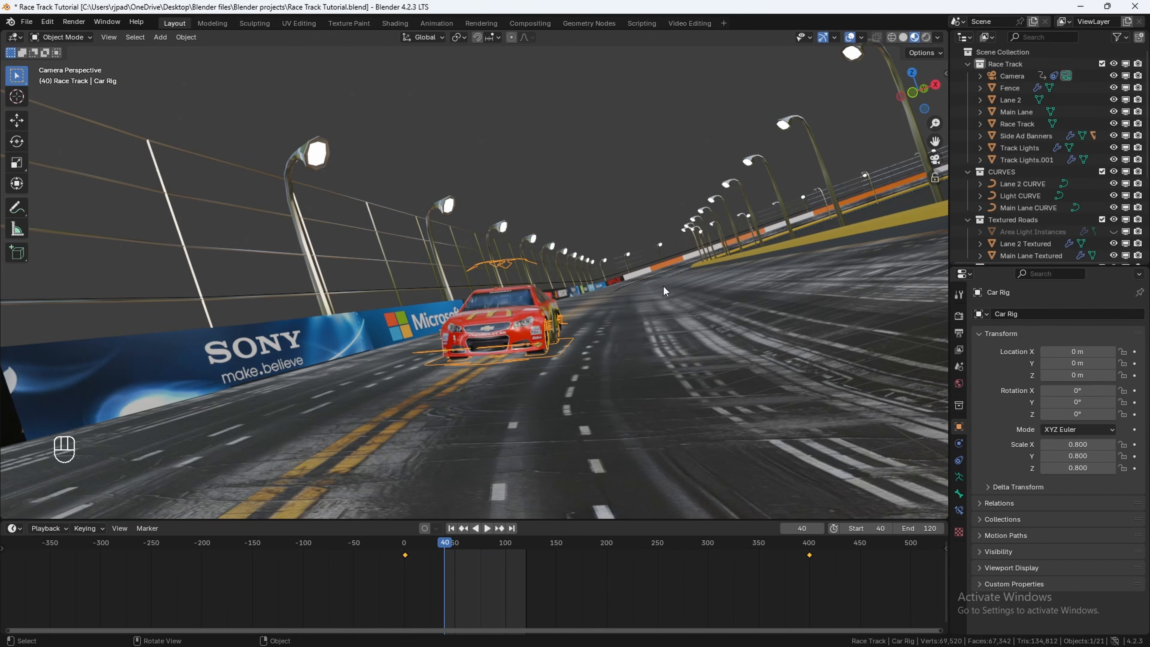
click(35, 40)
click(59, 77)
key(a)
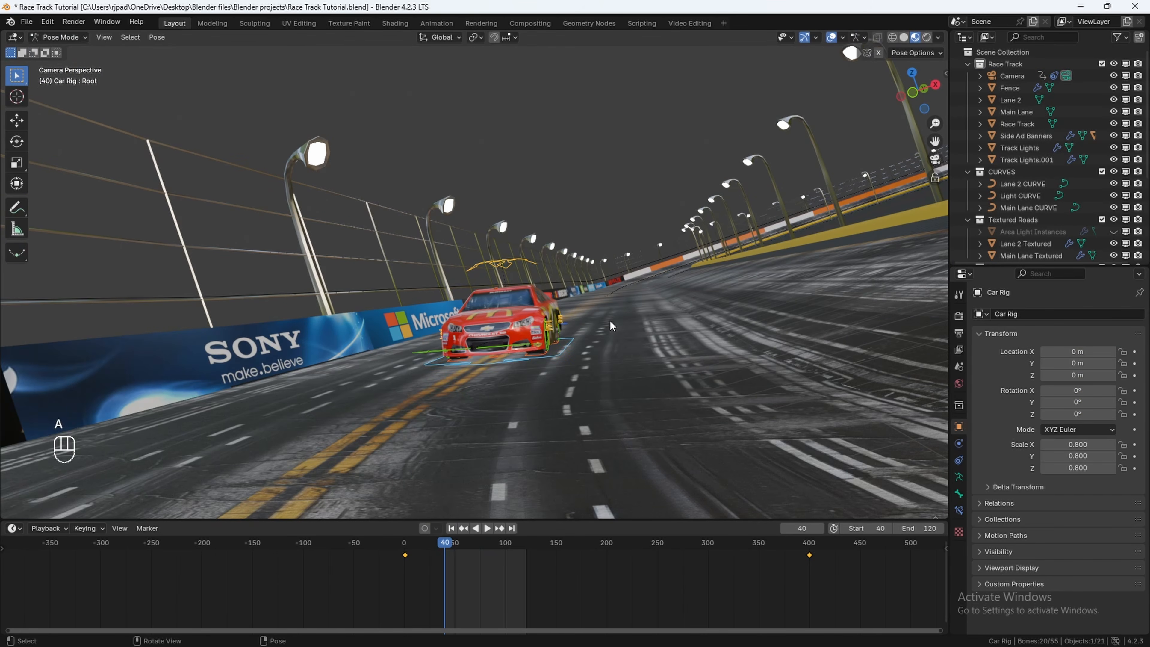
Step: Bake the rig's wheels rotation with Rigacar from frame 1 to 400 at 0.01 keyframe tolerance, and play back the result
key(n)
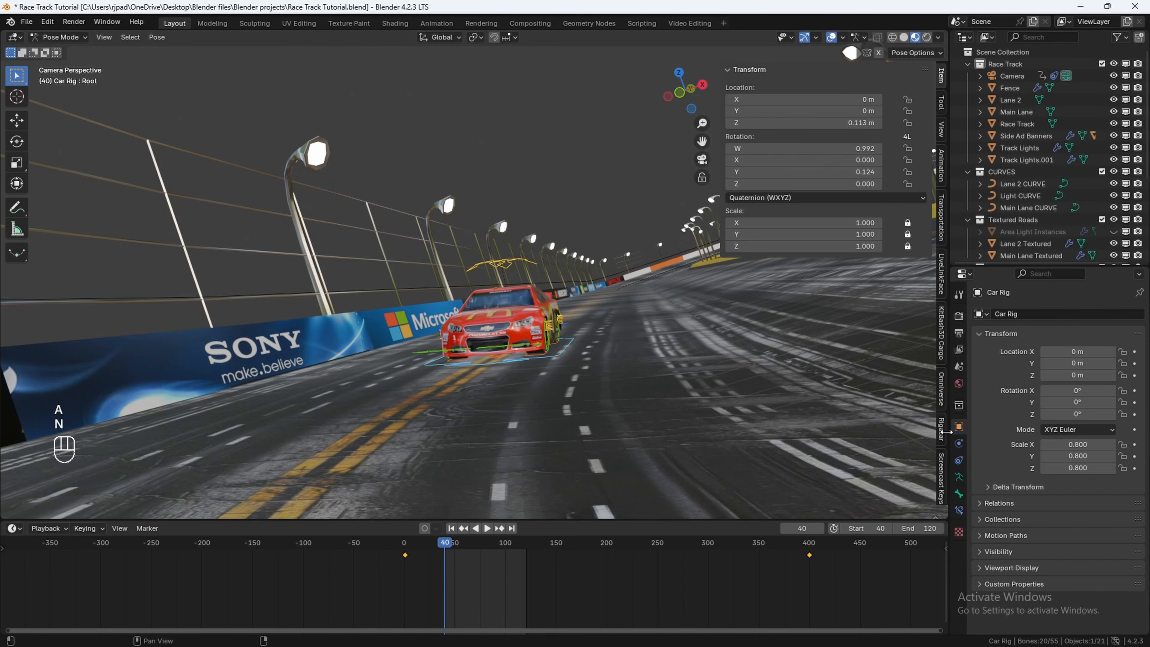
scroll(944, 432, down, 1)
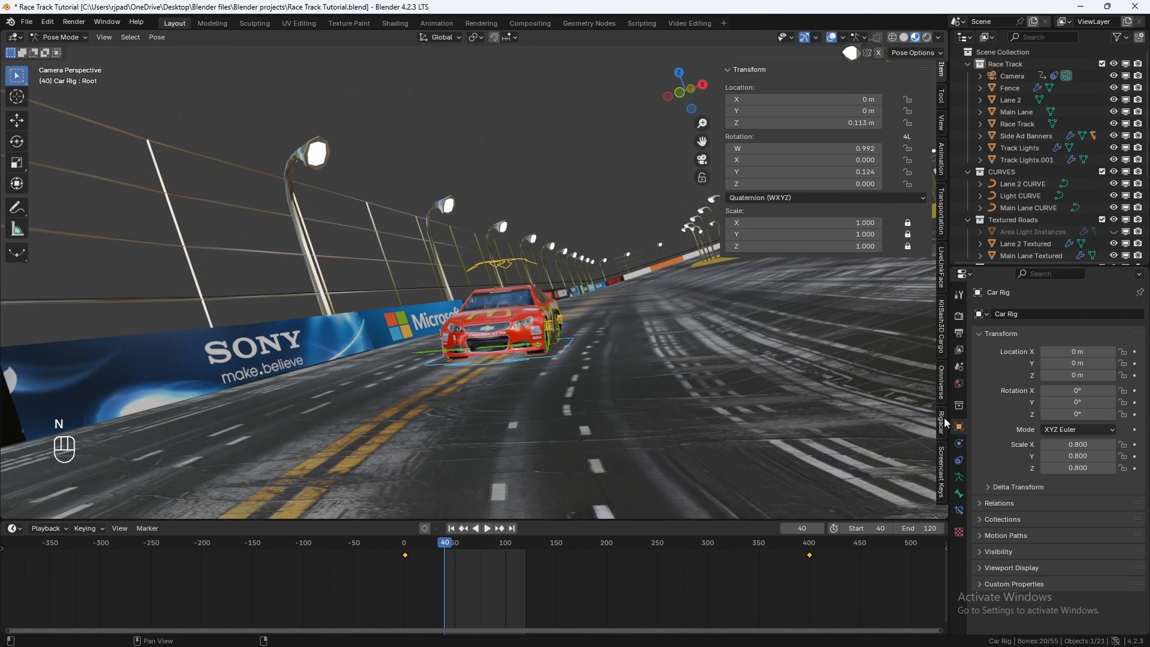
click(943, 423)
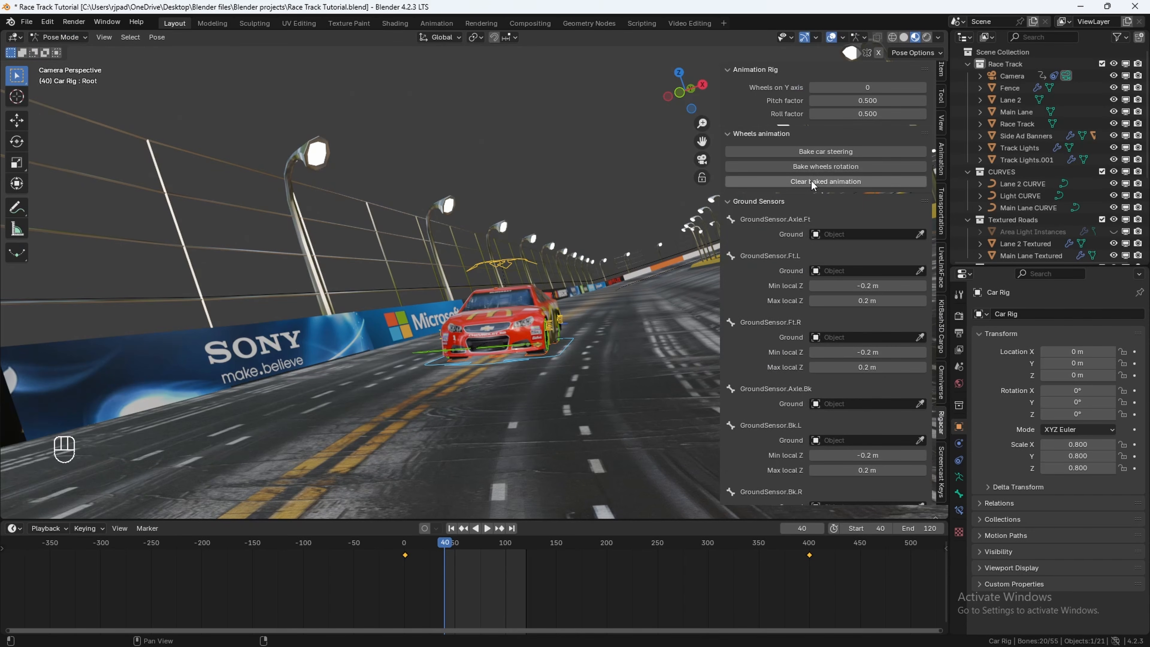
click(817, 167)
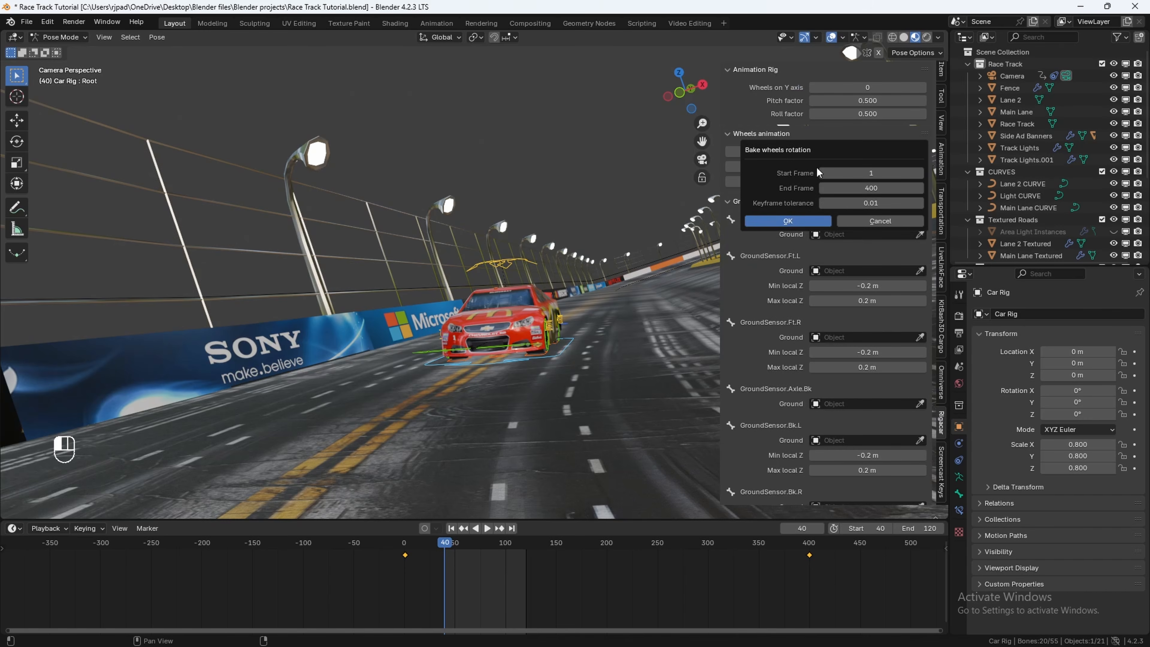
click(776, 221)
key(space)
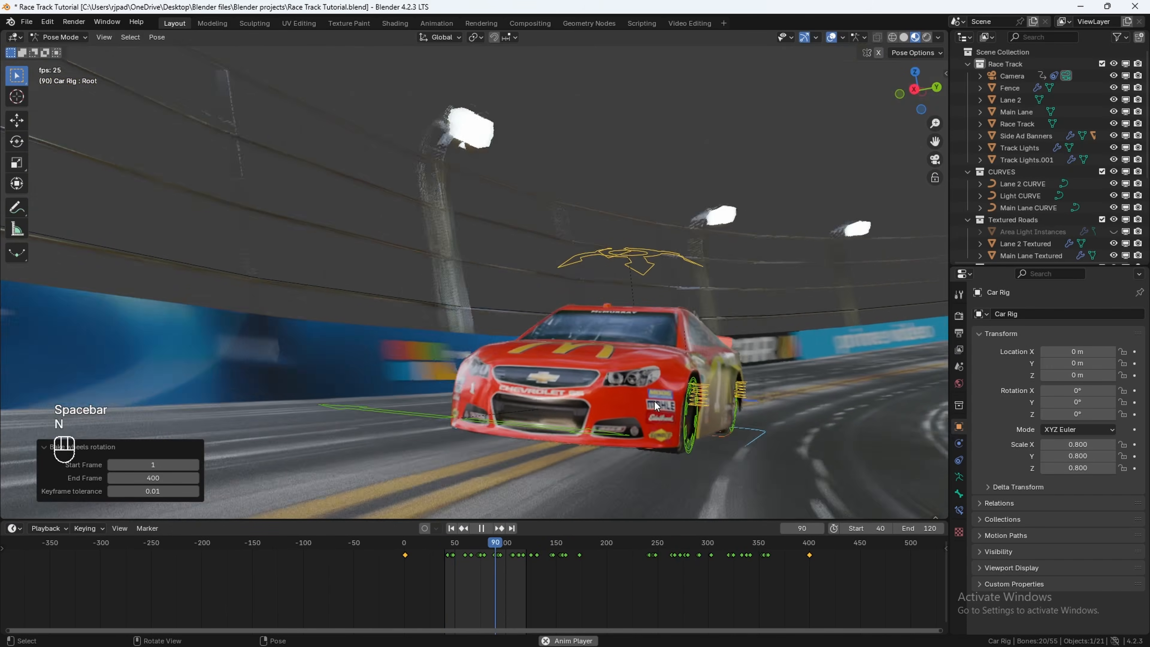
key(n)
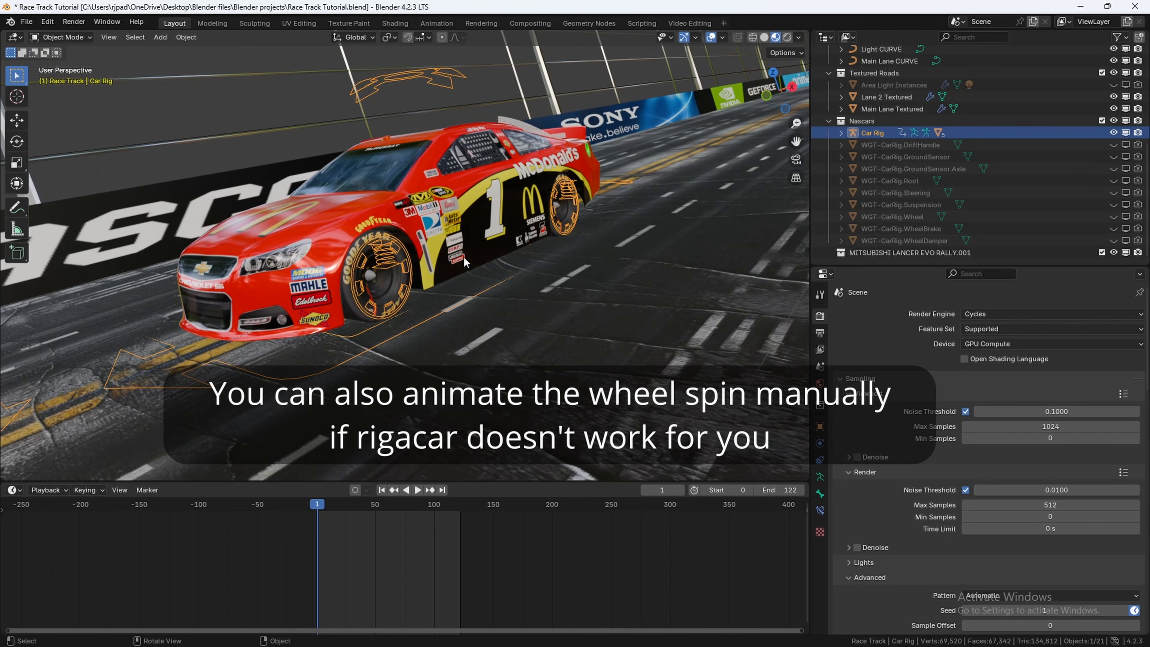
Step: Switch the car rig from Object Mode to Pose Mode to access its wheel bones
middle_drag(465, 258, 445, 265)
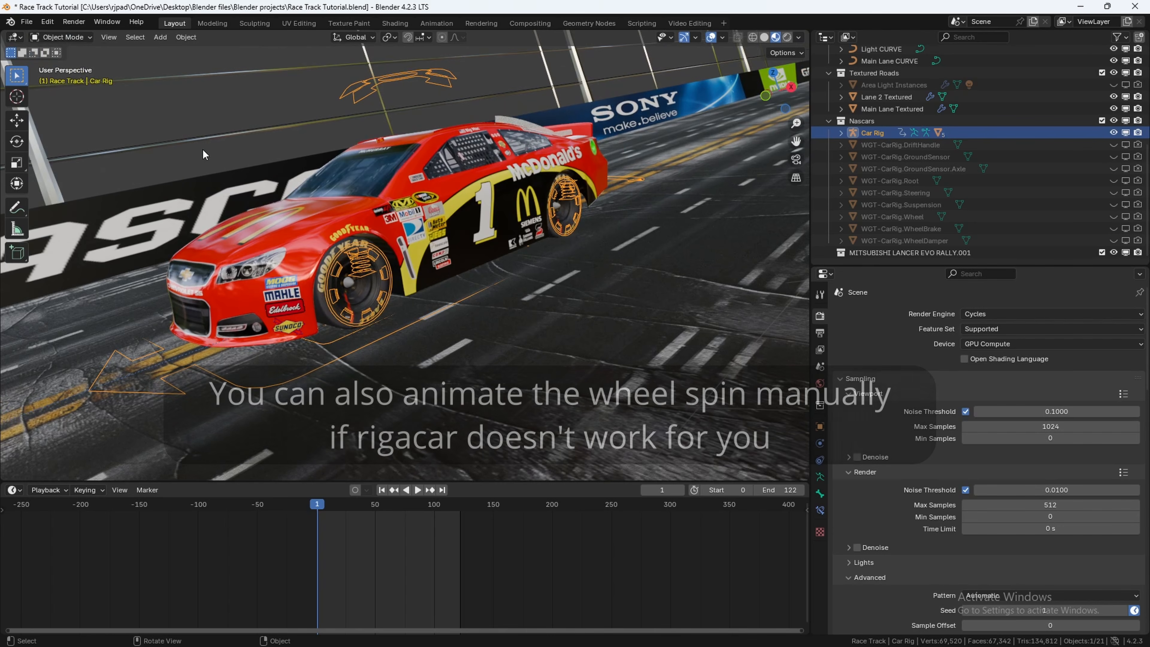
click(61, 38)
click(73, 79)
scroll(349, 247, up, 2)
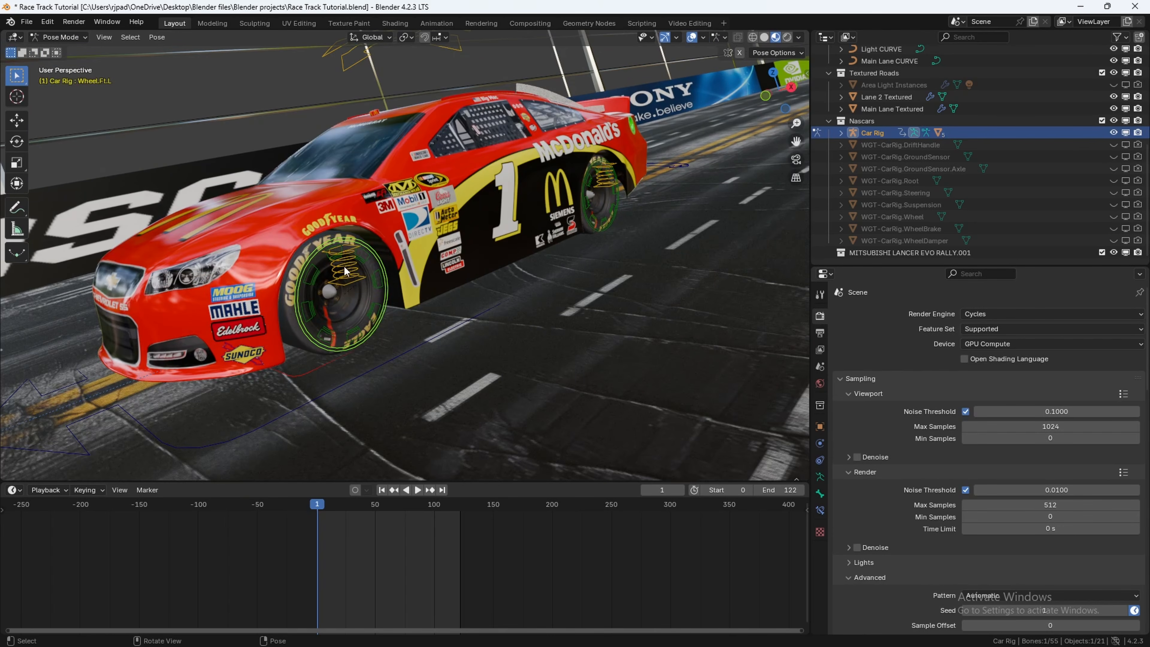
Step: Show the front-left wheel bone's transform properties and preview its spin by temporarily changing the X rotation
click(820, 494)
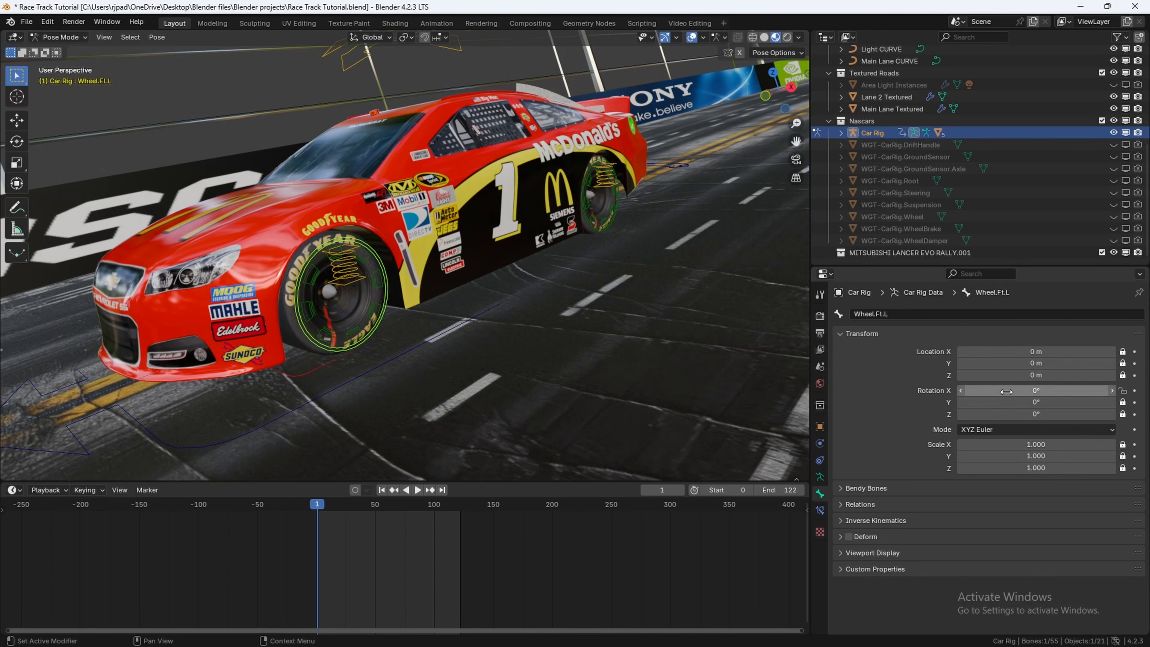
drag(1006, 391, 1078, 391)
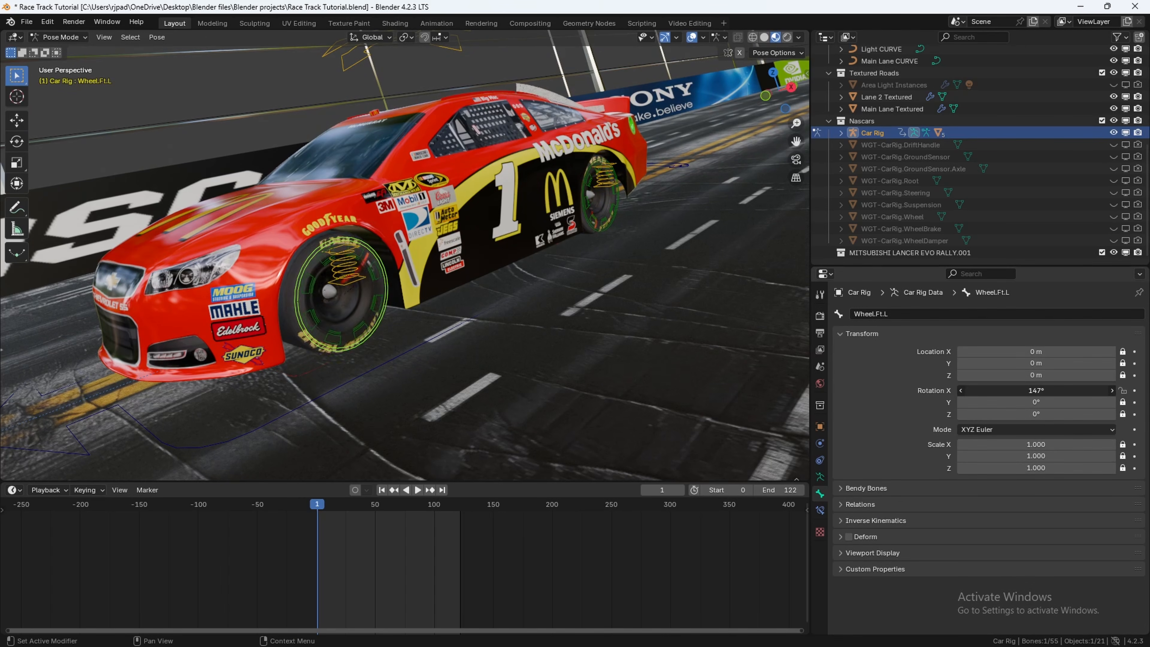
key(Escape)
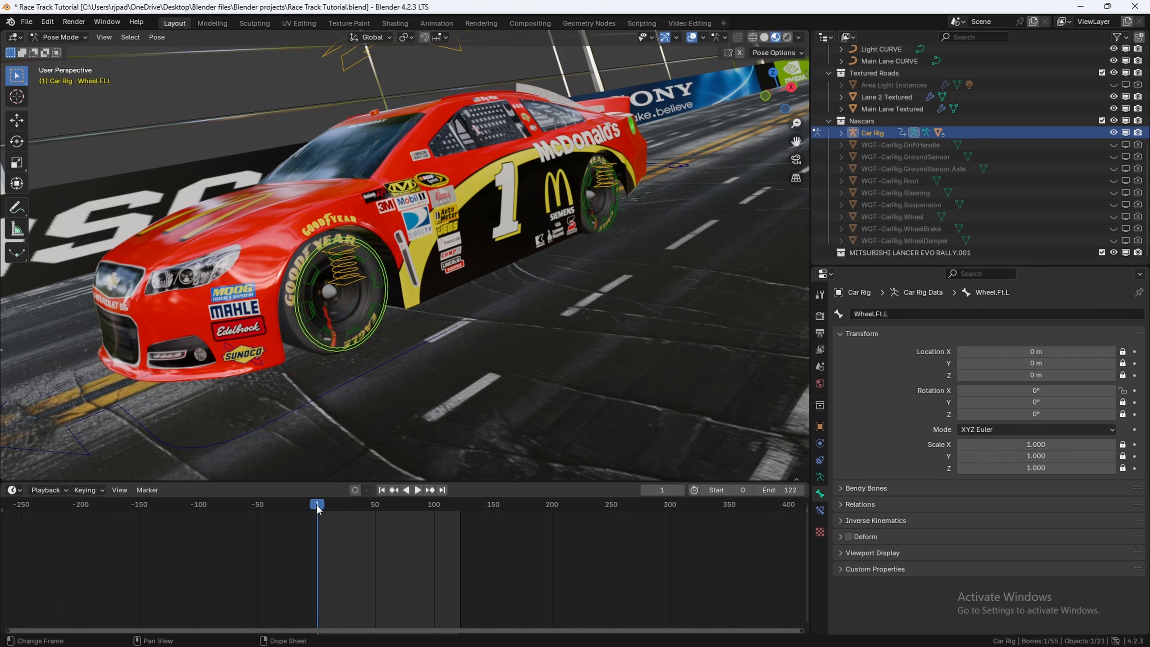
Step: Keyframe the front-left wheel bone's X rotation at 0° on frame 1, and set it to 2500° at frame 120
click(1134, 391)
drag(455, 511, 458, 506)
double_click(1032, 389)
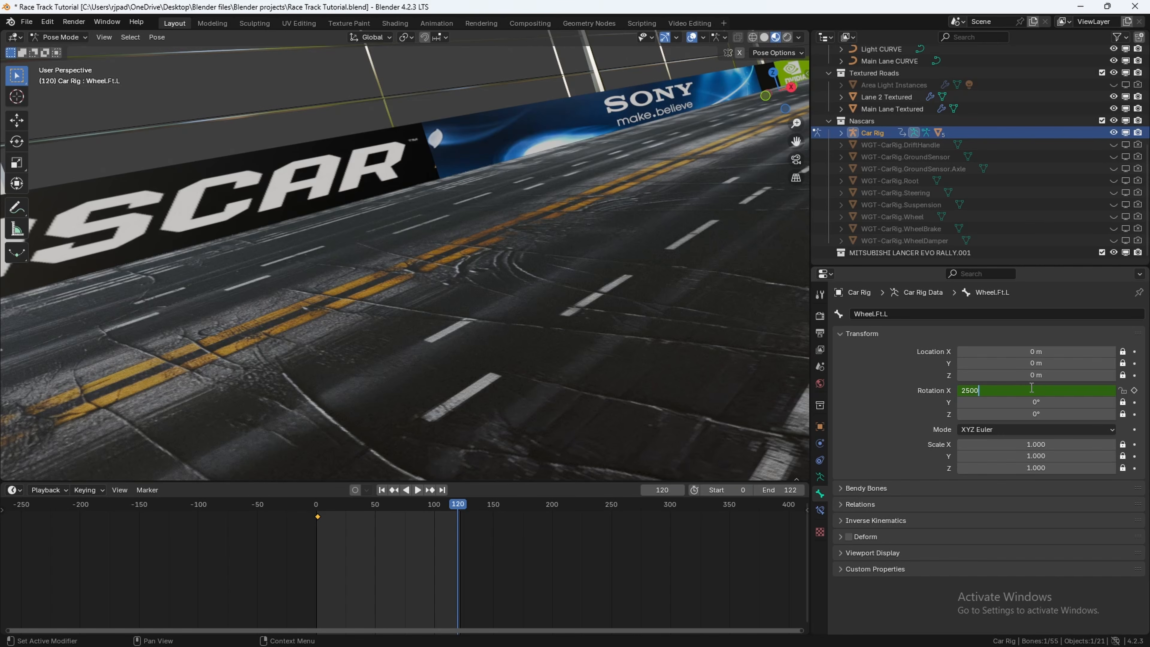
key(Return)
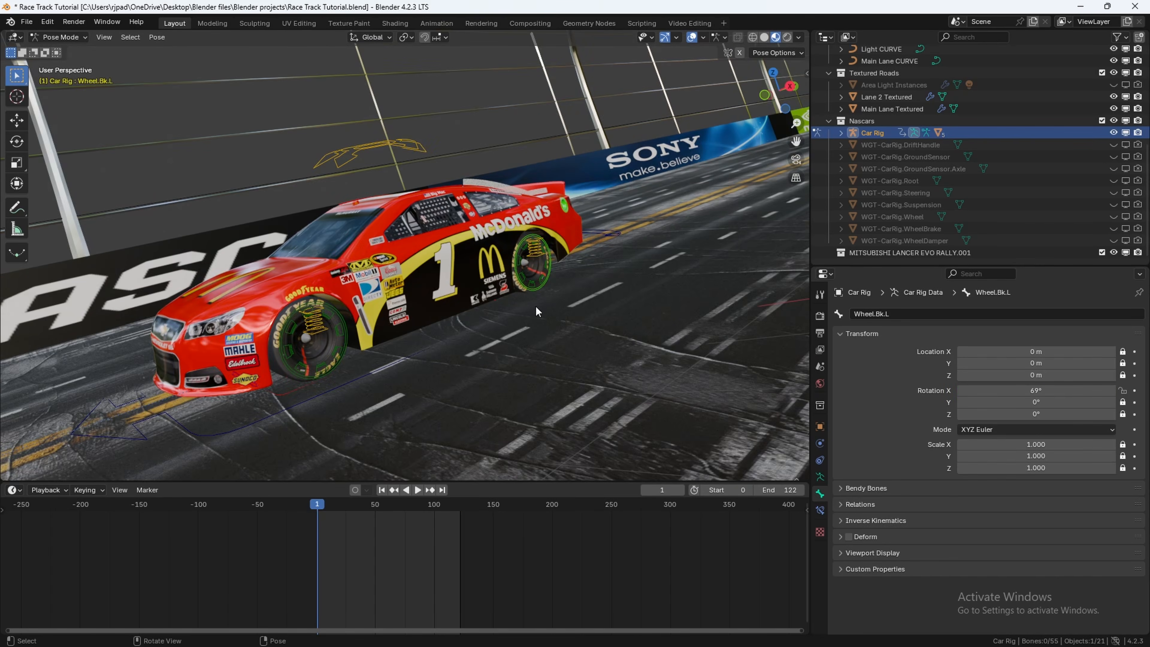
Step: Select the rear-left wheel bone and set its X rotation to 0°
scroll(536, 312, up, 6)
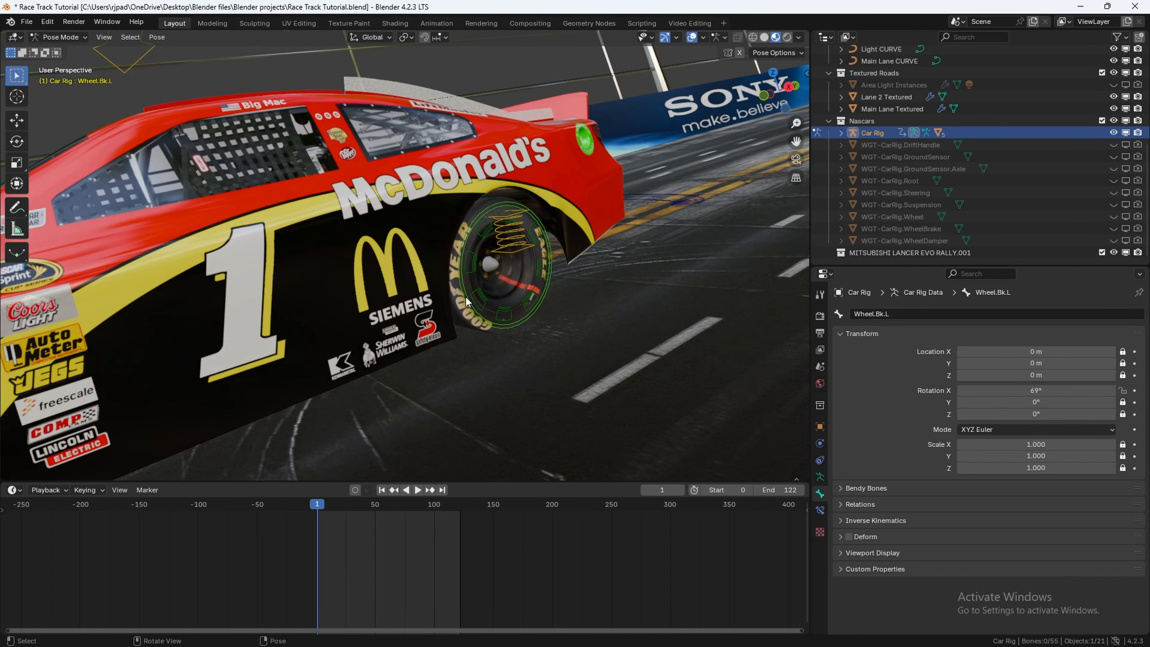
click(467, 298)
scroll(488, 305, up, 3)
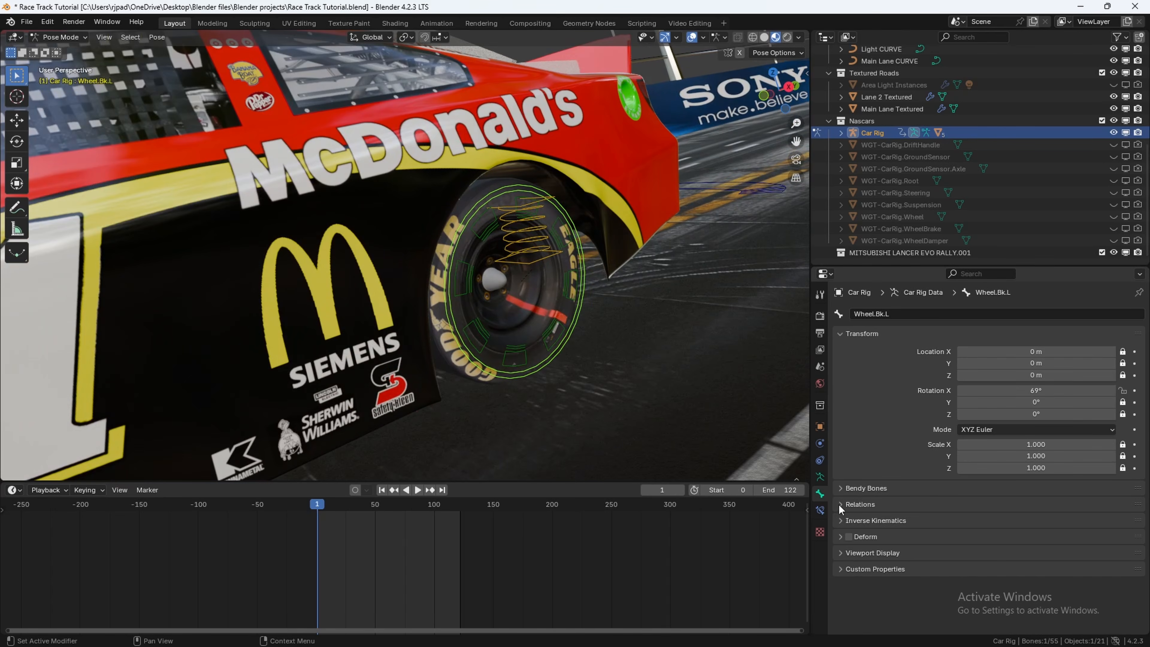
click(1024, 392)
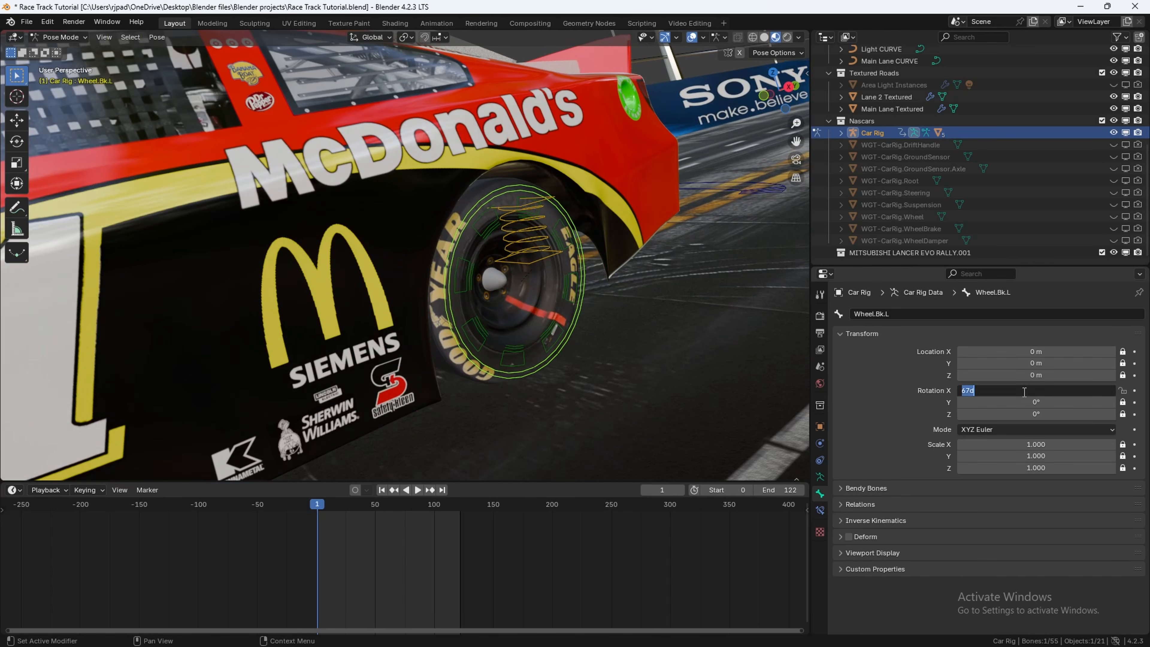
key(Return)
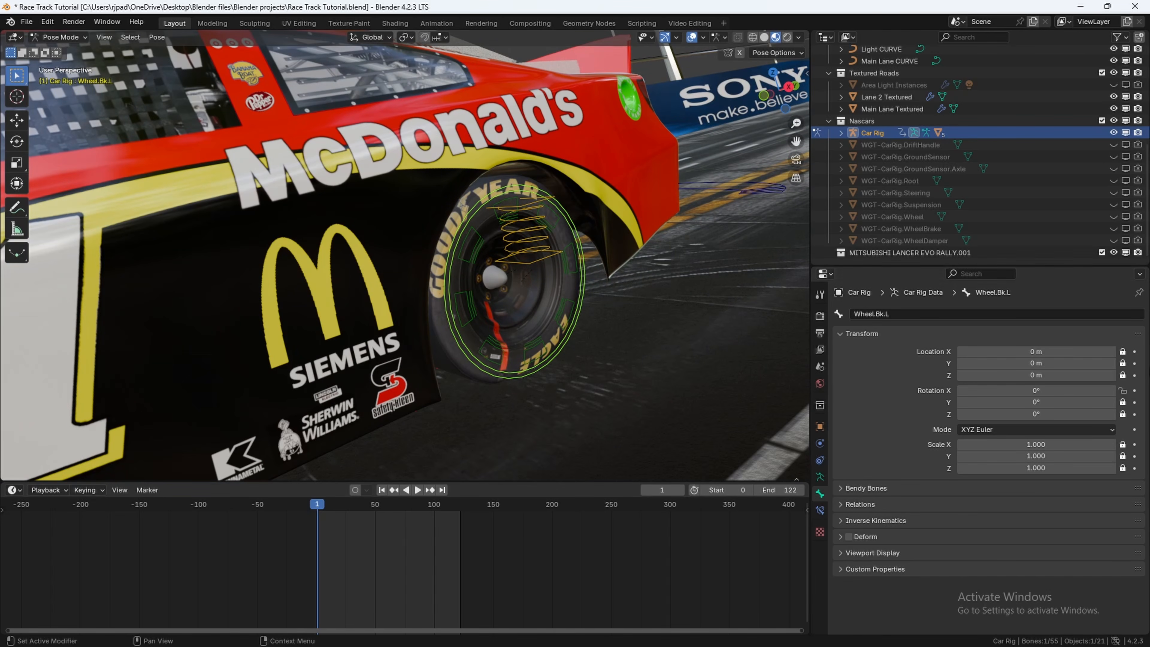
Step: Keyframe the rear-left wheel bone's X rotation at frame 1 and enter its end rotation at frame 122
click(1135, 391)
drag(436, 508, 460, 508)
click(1101, 388)
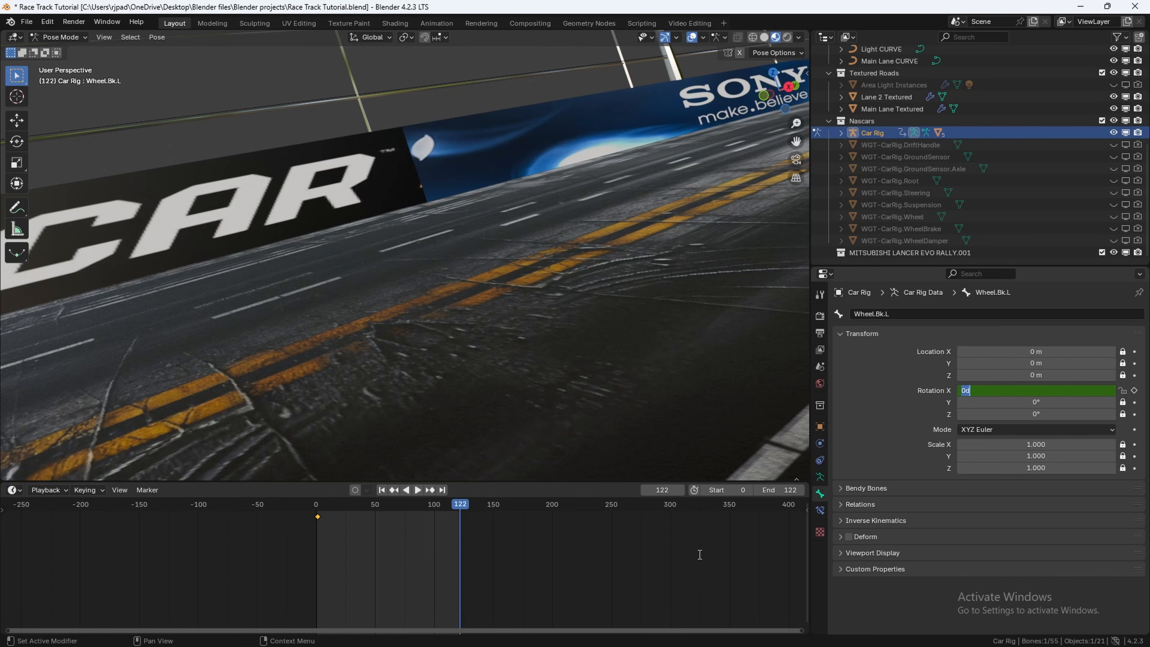
key(Return)
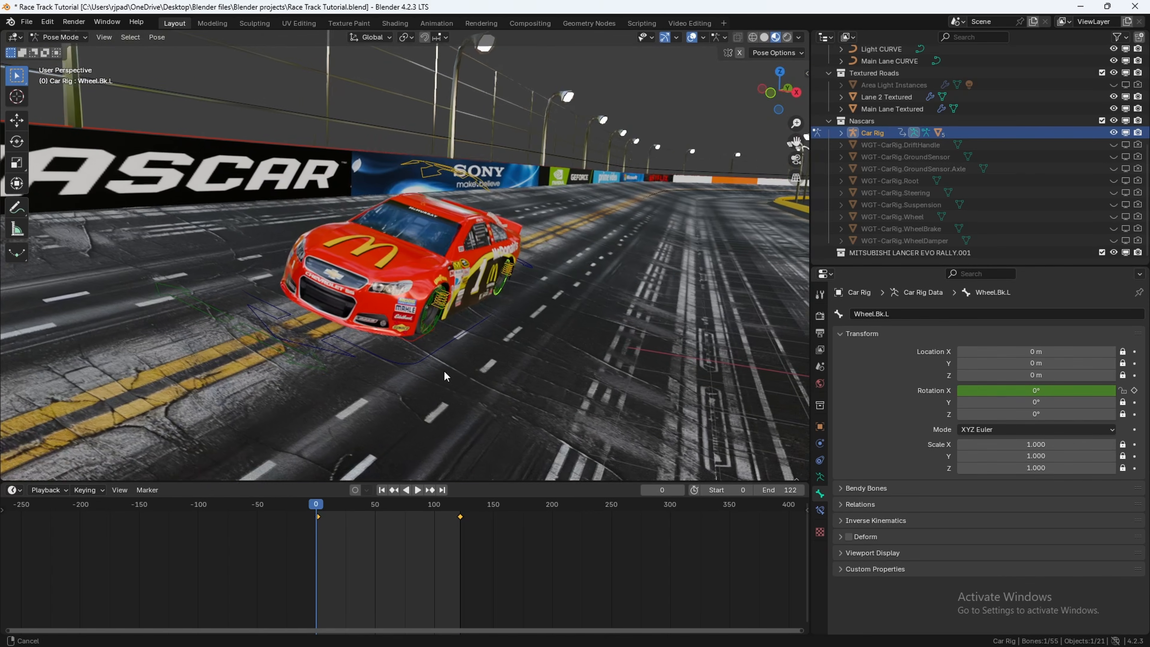
Step: Assign Lane 2 Textured as the ground object for Rigacar's front axle, front-left and front-right ground sensors
middle_drag(444, 371, 488, 340)
key(n)
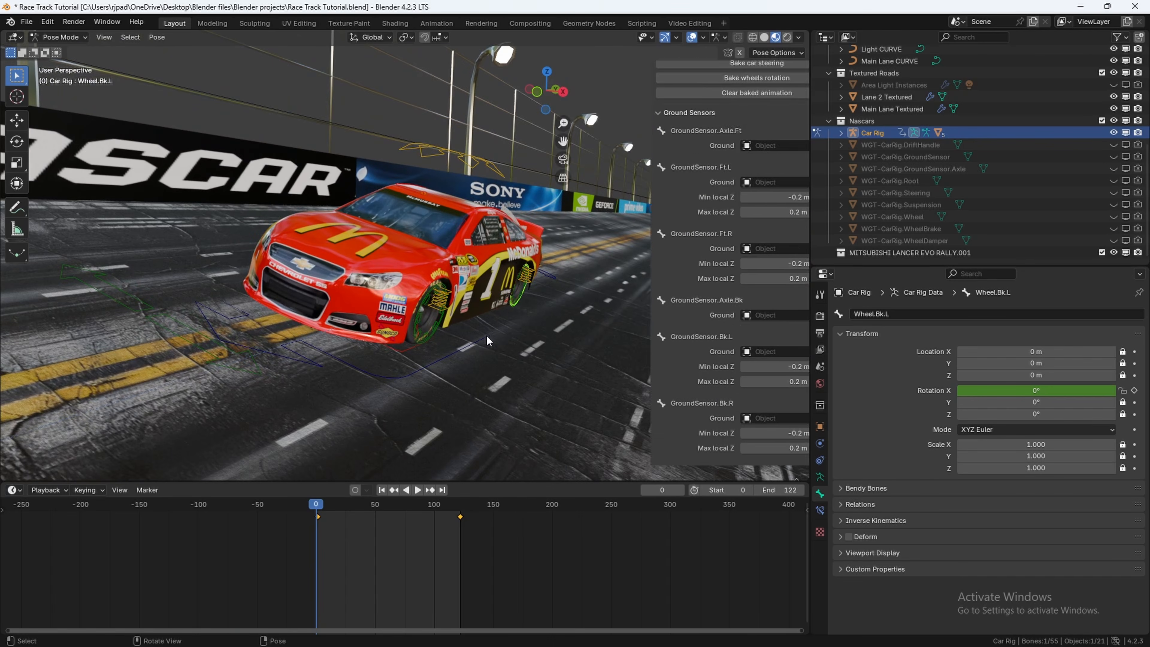
scroll(740, 225, up, 3)
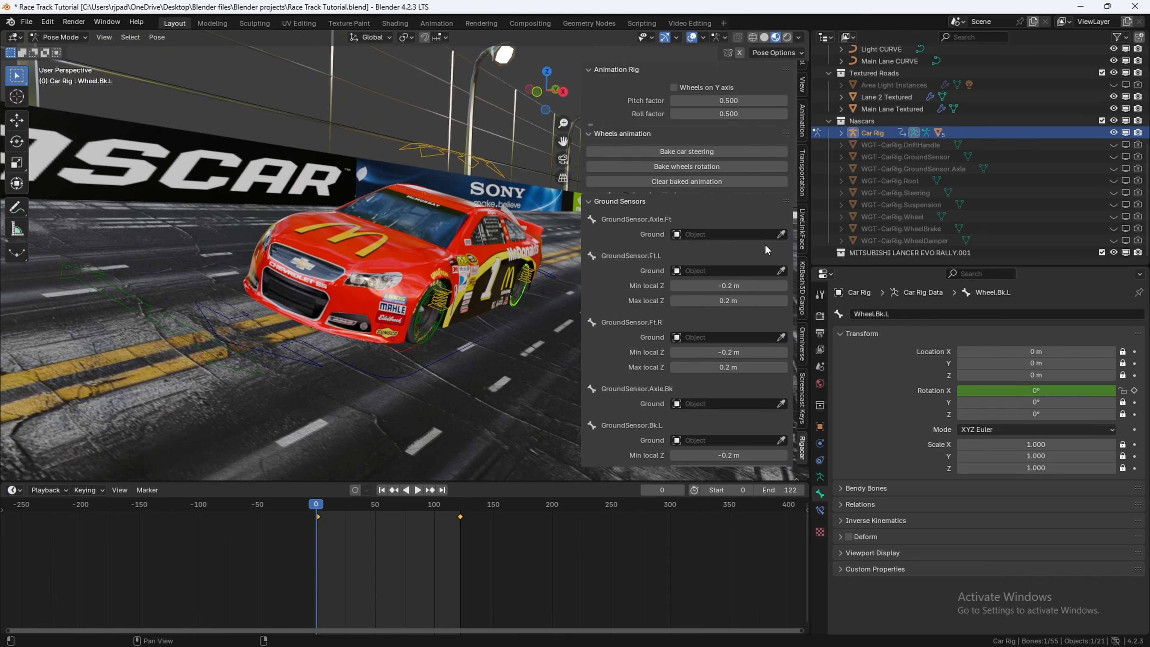
click(782, 234)
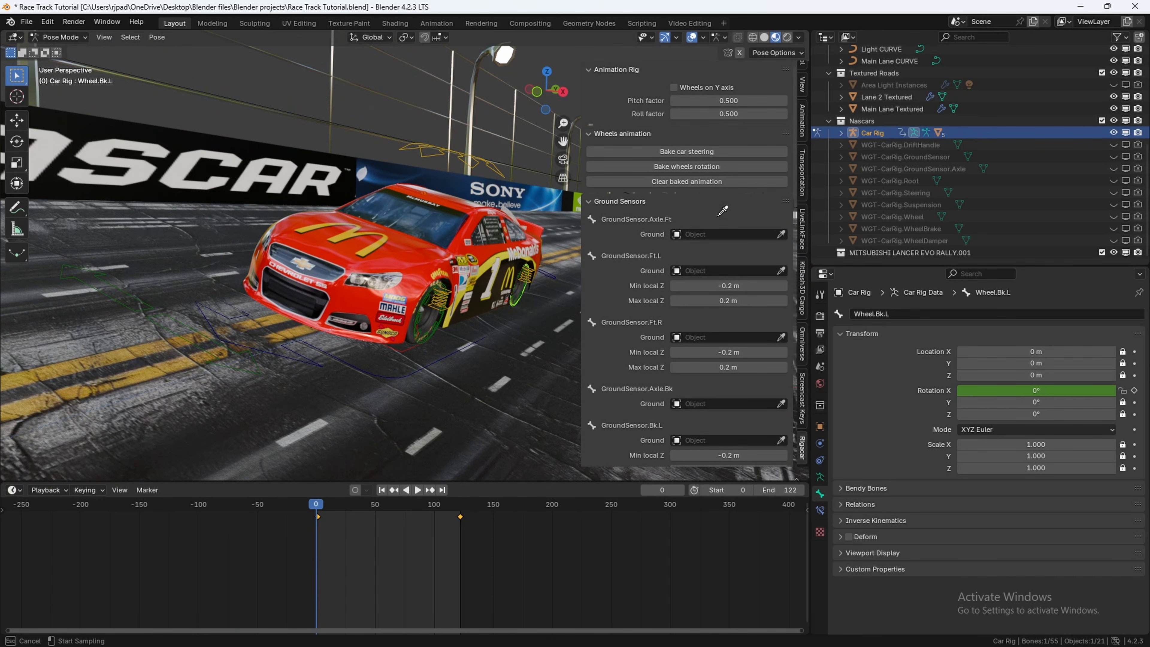
click(324, 410)
click(781, 301)
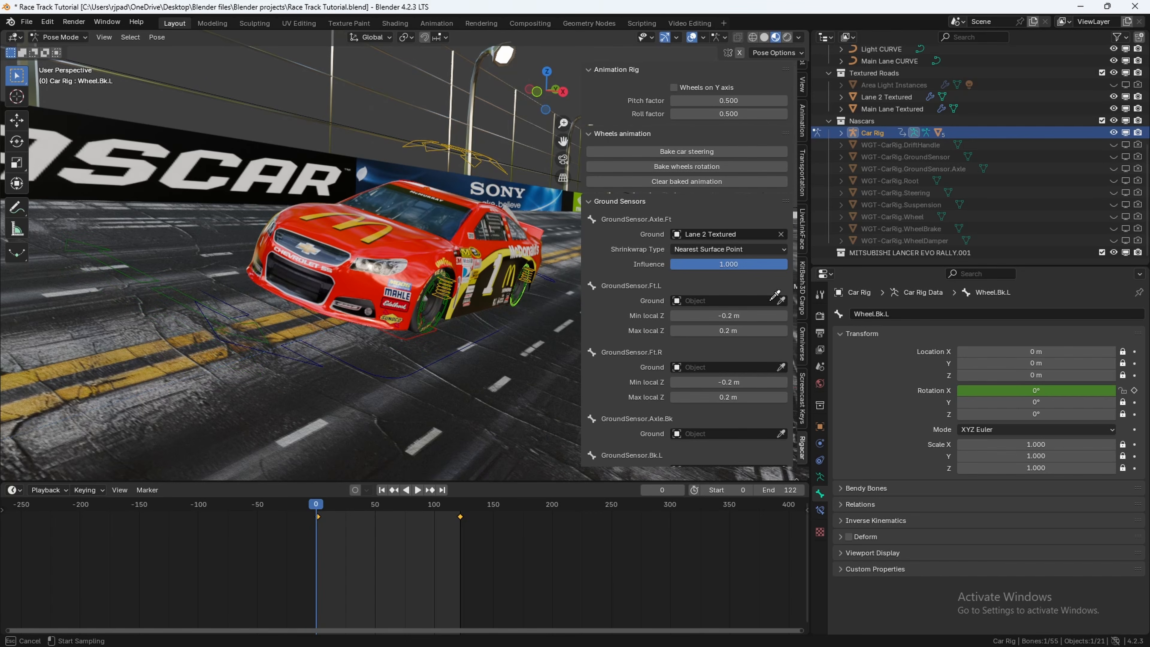
click(336, 412)
scroll(786, 368, down, 5)
click(782, 276)
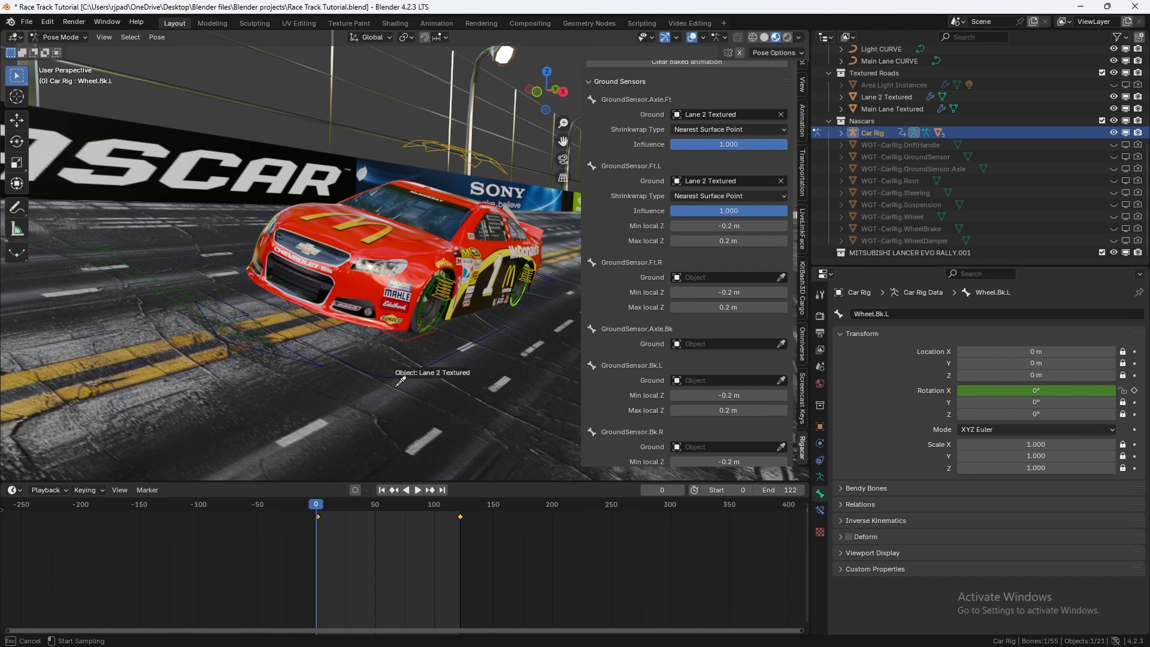
click(389, 365)
Step: Assign Lane 2 Textured as the ground object for Rigacar's back axle, back-left and back-right ground sensors
scroll(761, 353, down, 3)
click(781, 315)
click(359, 409)
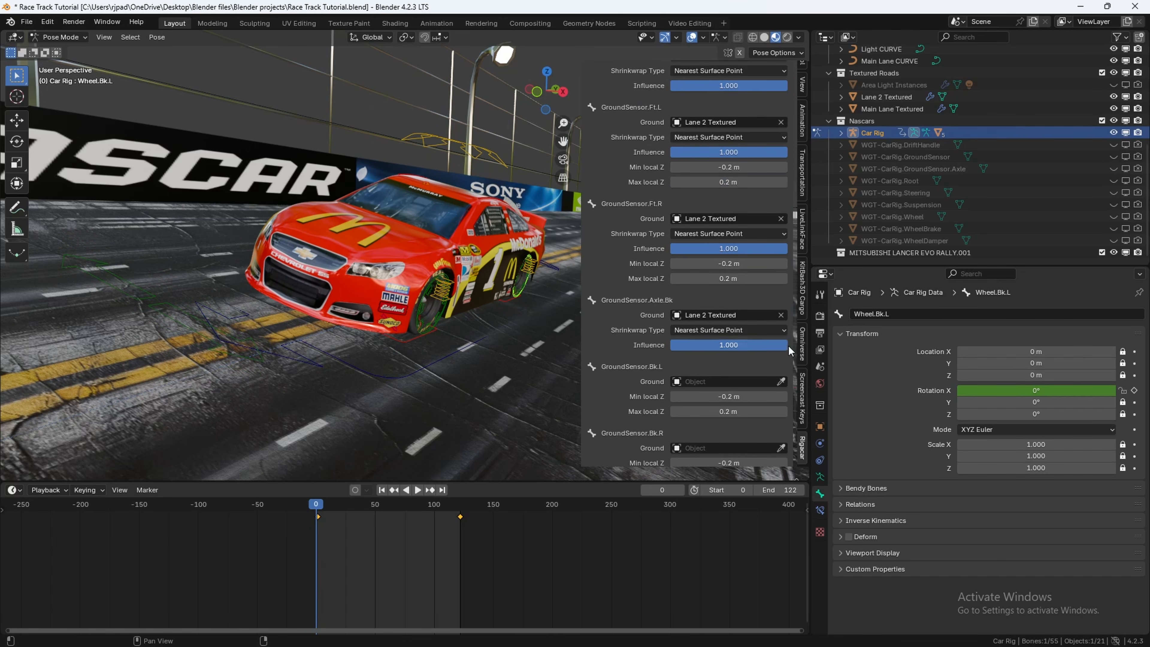
click(781, 382)
click(397, 425)
scroll(782, 362, down, 3)
click(782, 418)
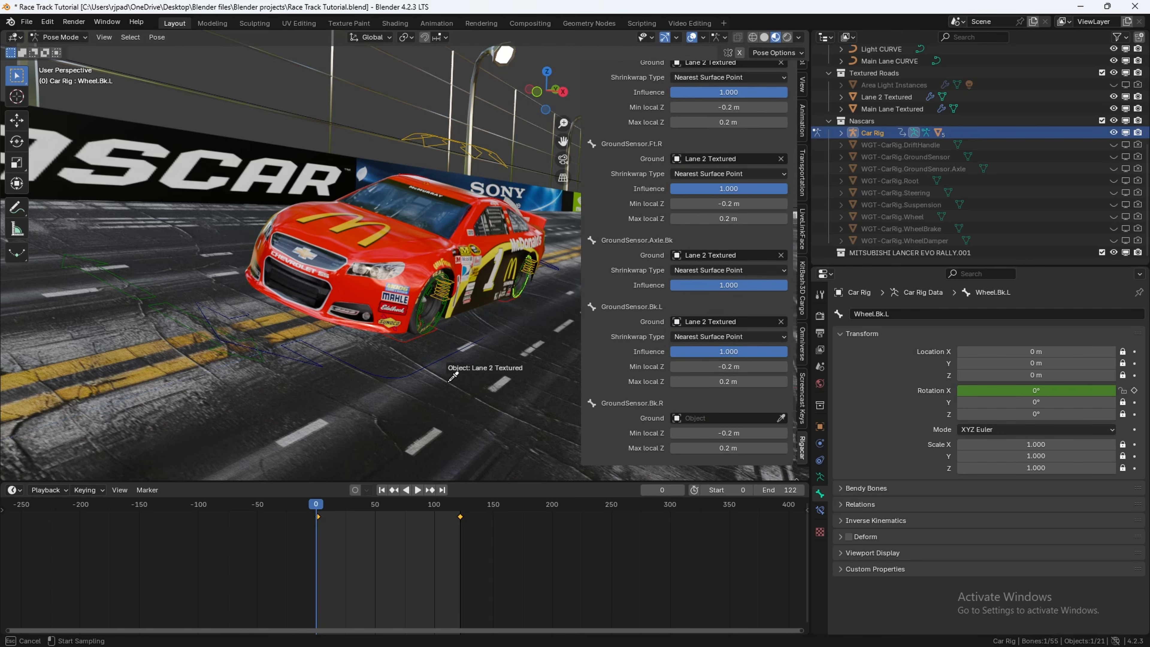
click(453, 376)
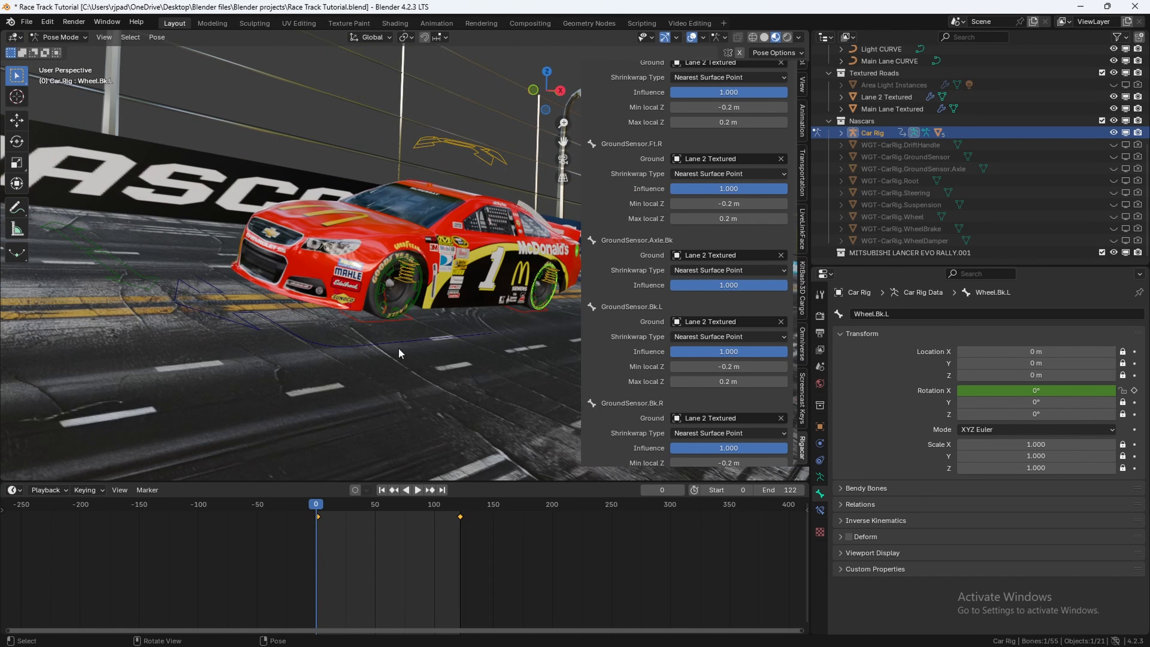
key(n)
Step: Switch the car rig to Object Mode and restore it to its unscaled size on all three axes
middle_drag(435, 341, 413, 348)
middle_drag(402, 343, 449, 337)
scroll(440, 331, down, 4)
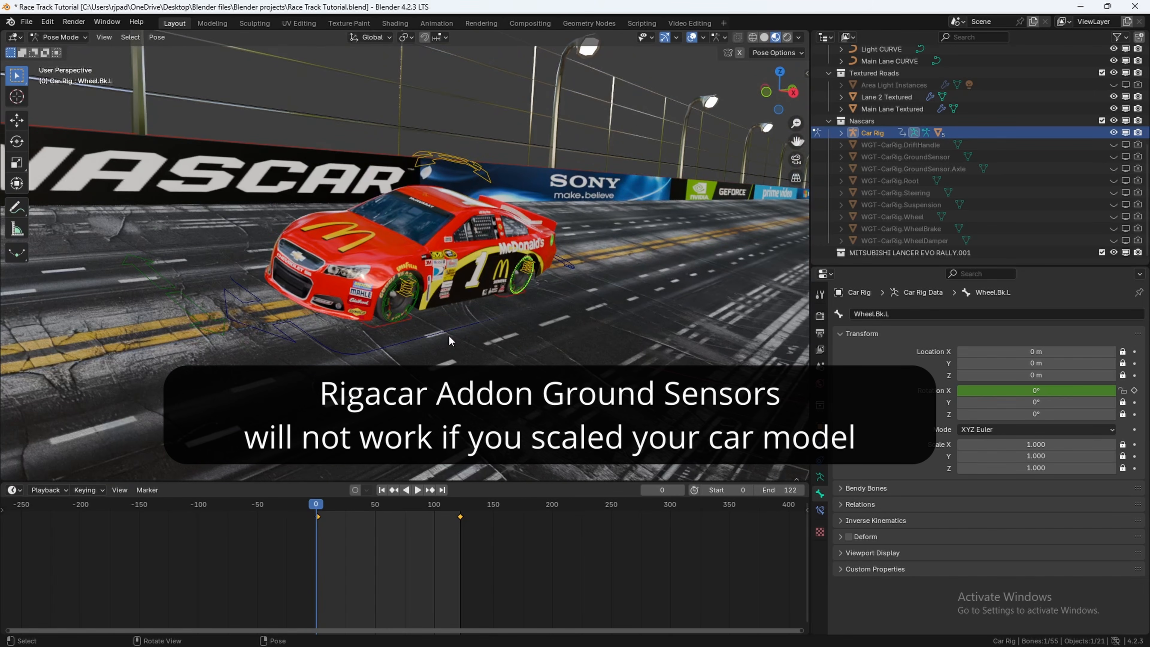
click(67, 51)
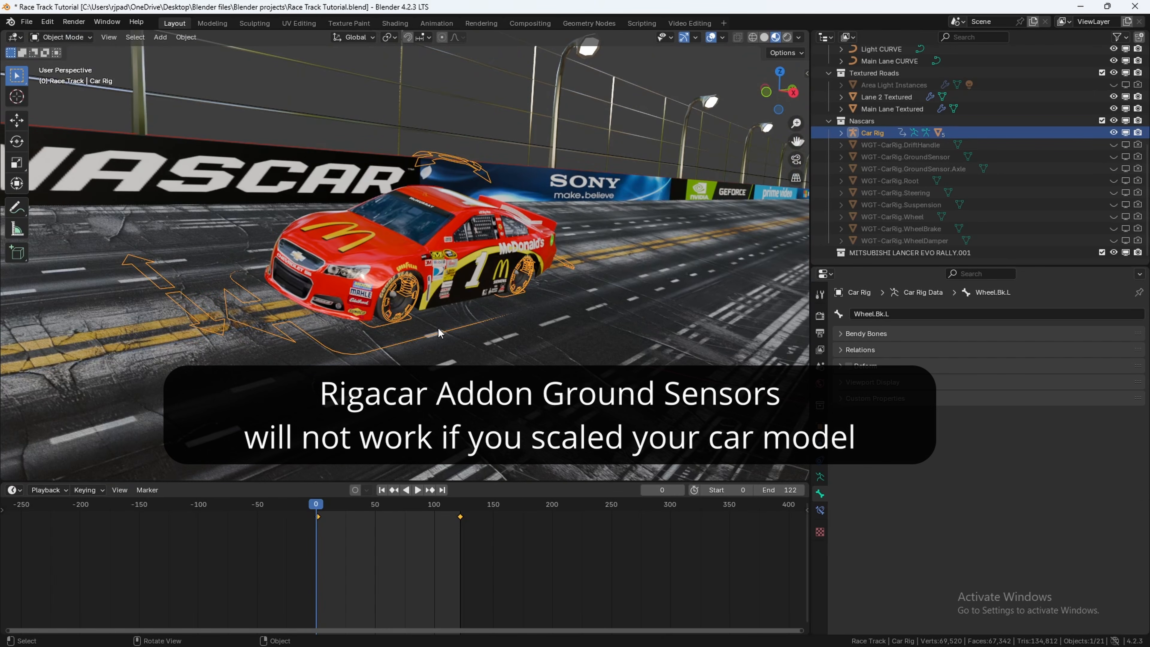
key(n)
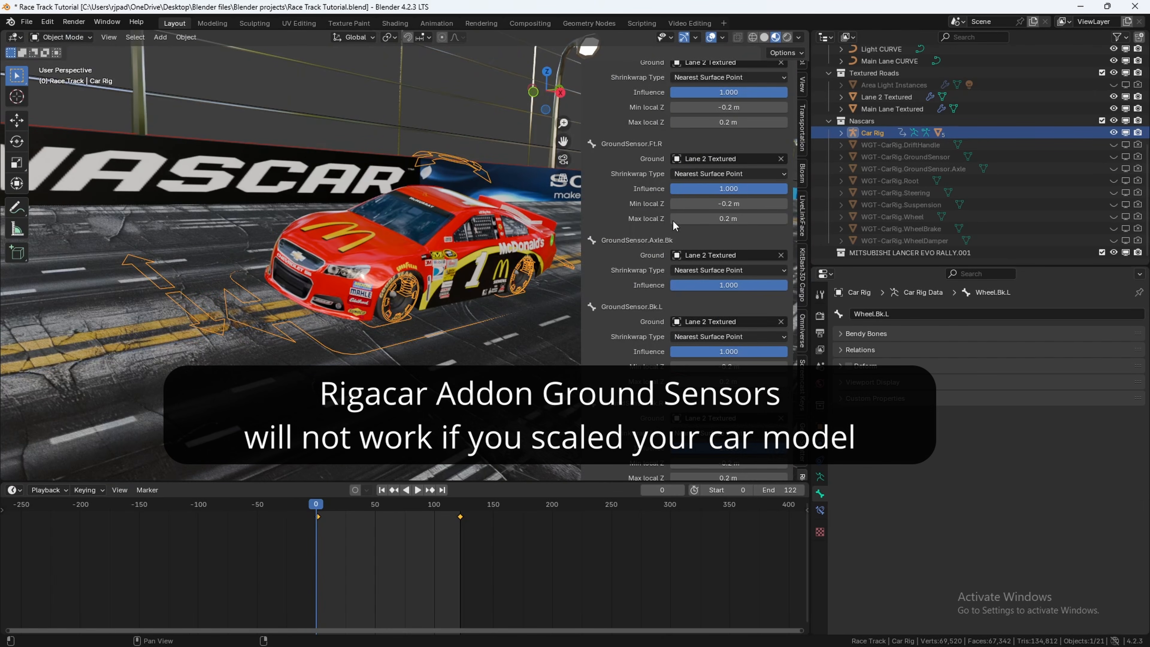
middle_drag(799, 74, 800, 119)
click(801, 81)
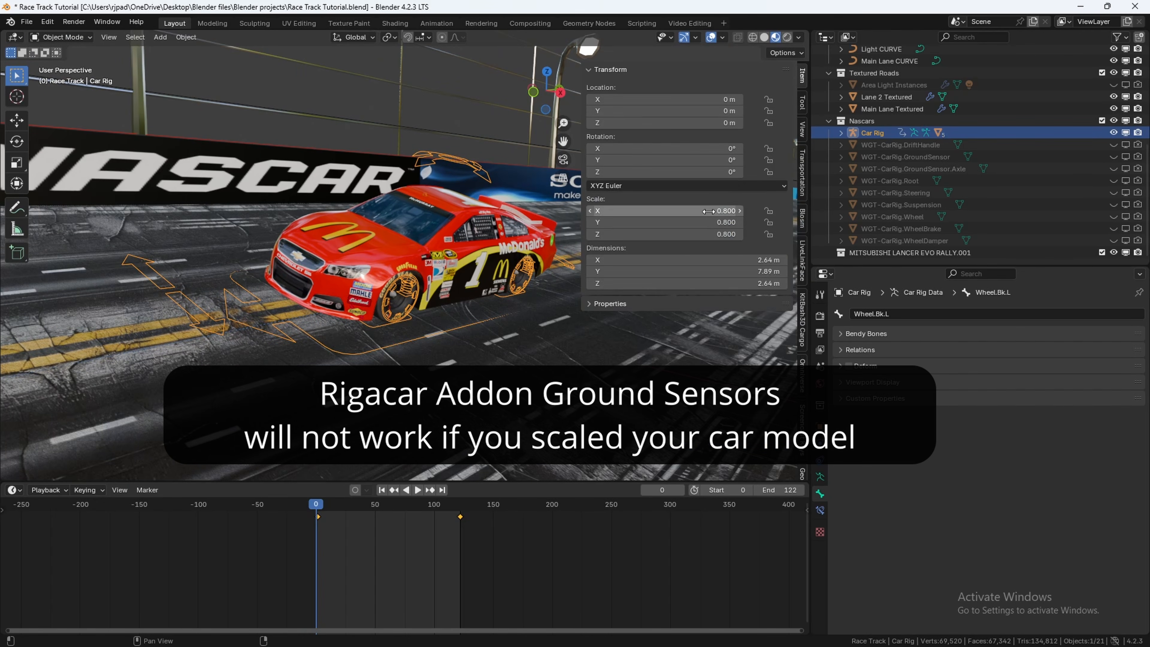
middle_drag(439, 328, 375, 291)
drag(680, 210, 694, 234)
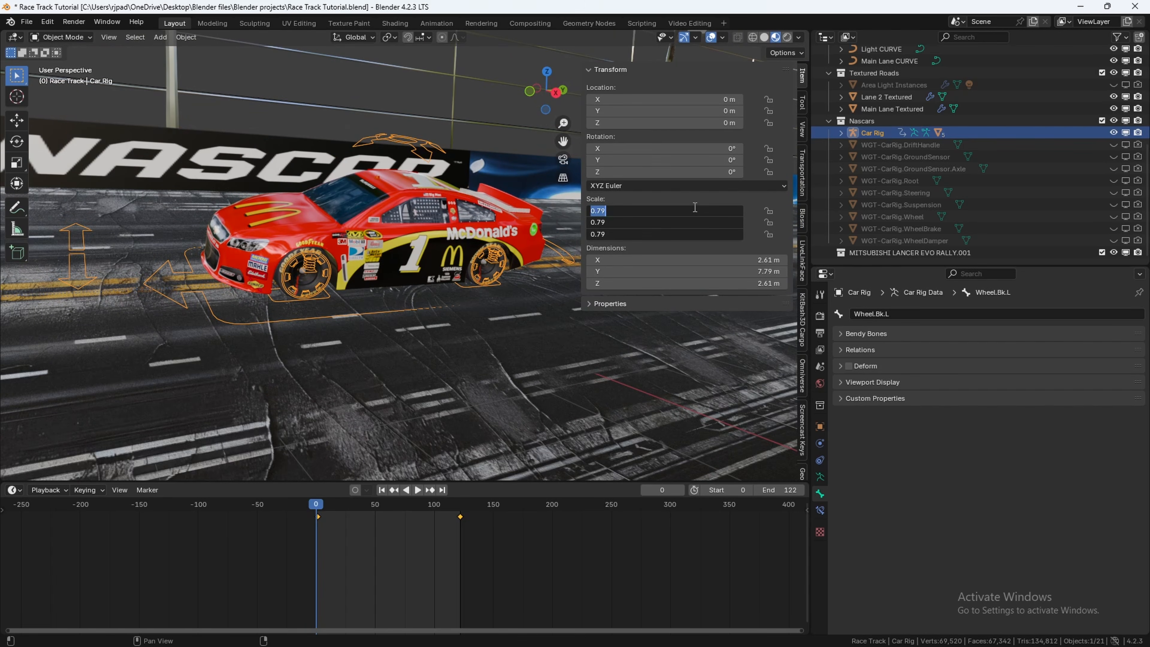
key(Return)
Step: Try moving the car rig along the X axis to test how the ground sensors follow the track
key(n)
middle_drag(359, 329, 389, 320)
scroll(378, 304, up, 2)
scroll(388, 320, down, 4)
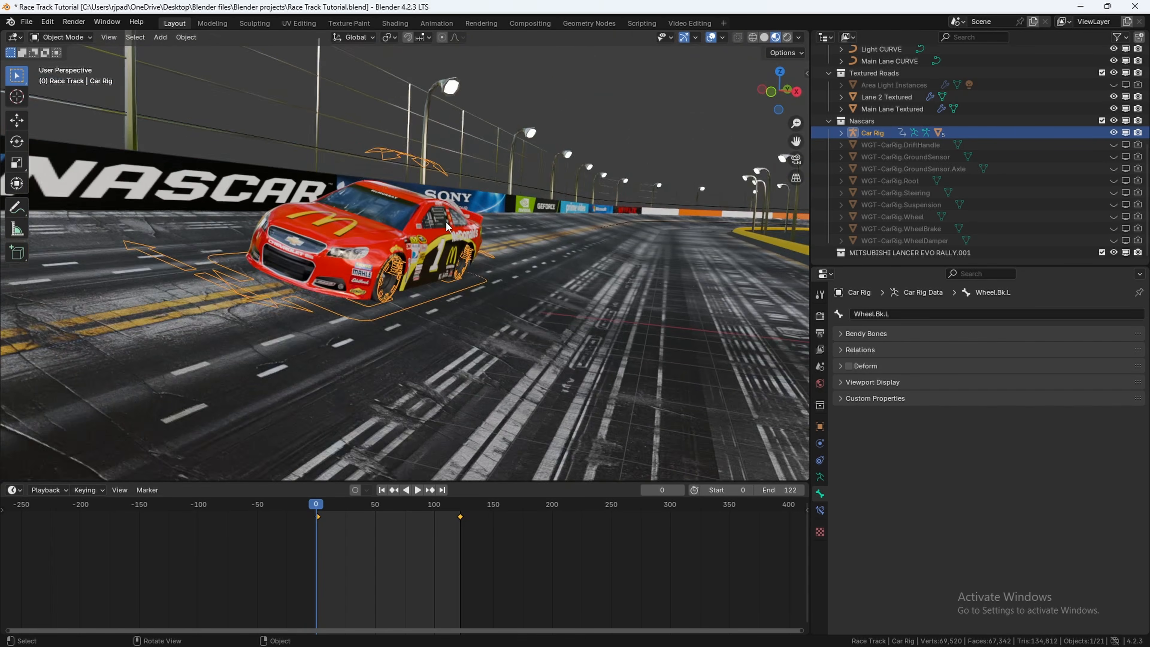
middle_drag(434, 232, 451, 248)
key(g)
key(x)
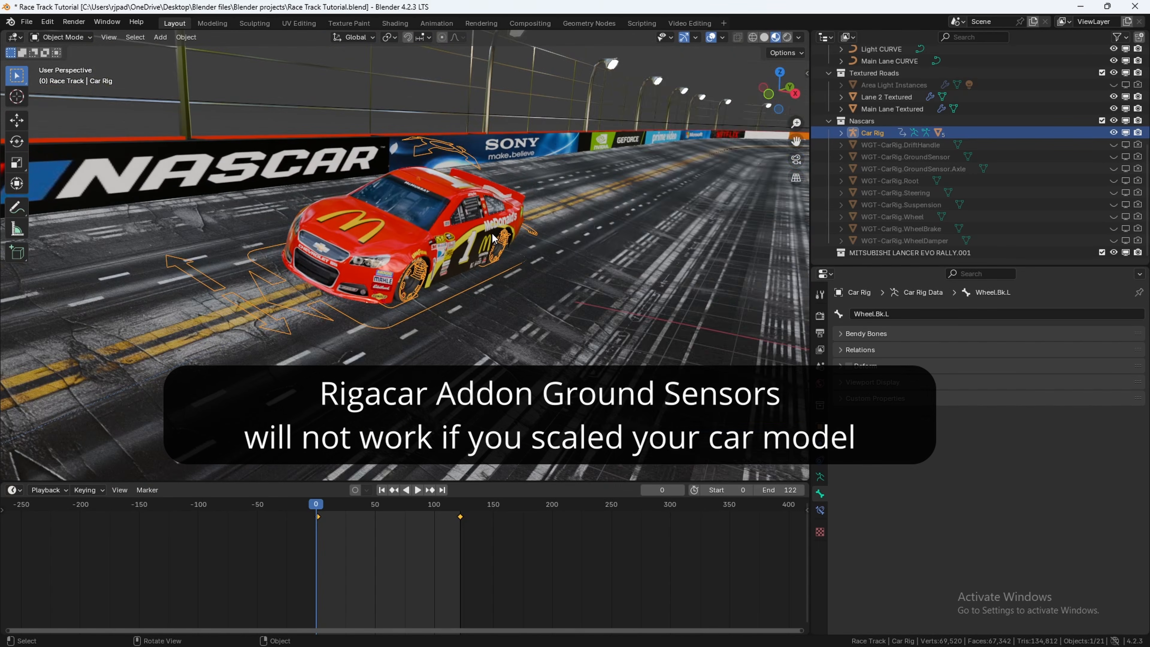
key(n)
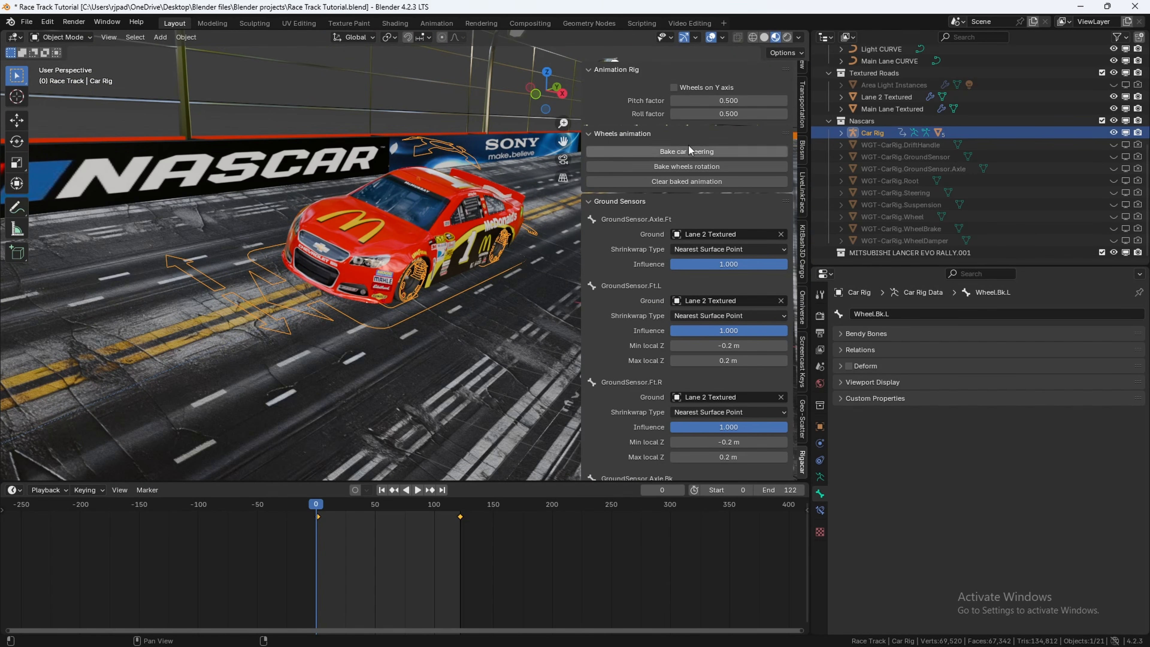
key(n)
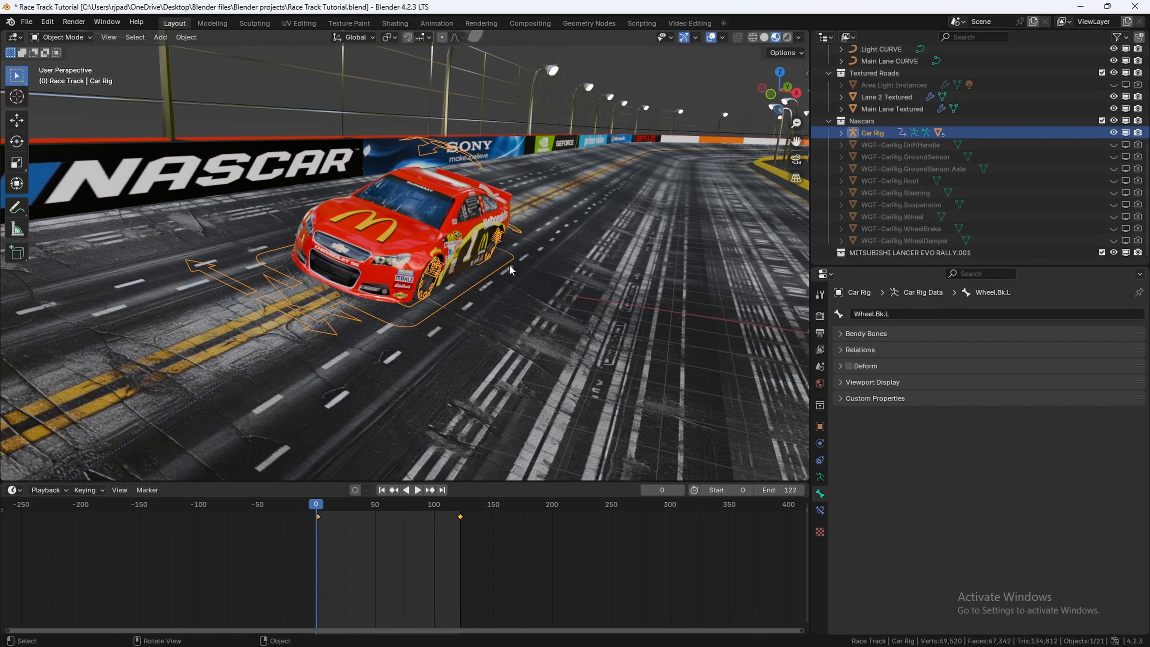
Step: Clear the Lane 2 Textured ground object from all six Rigacar ground sensors
key(n)
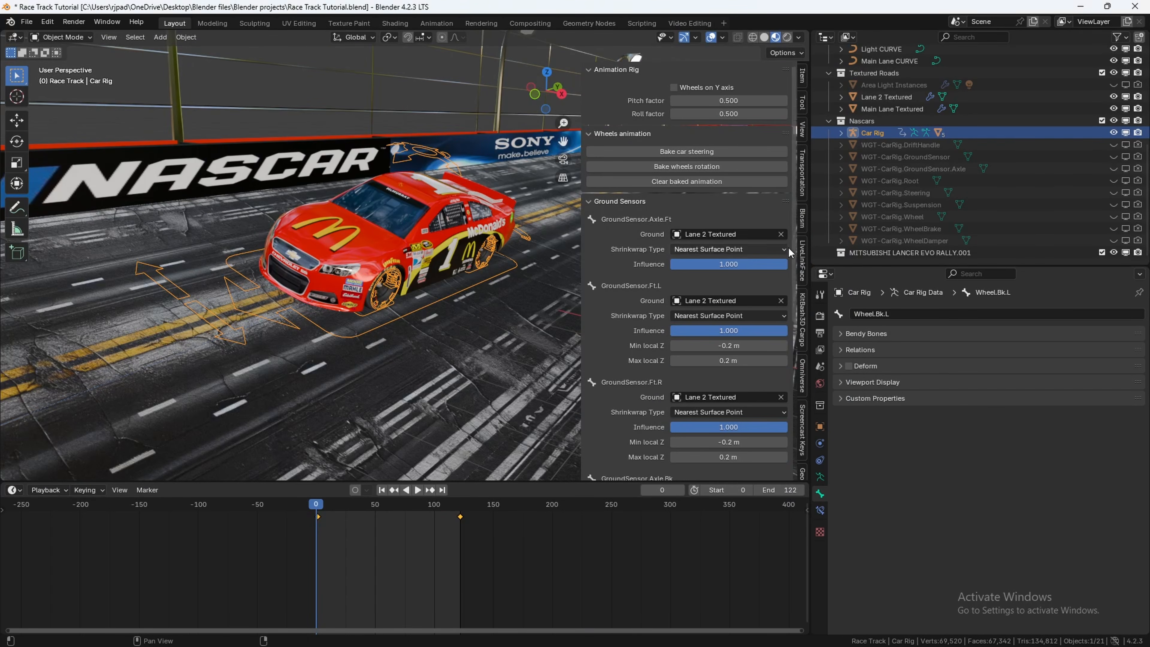
click(781, 234)
scroll(782, 236, down, 4)
click(781, 200)
scroll(783, 213, down, 5)
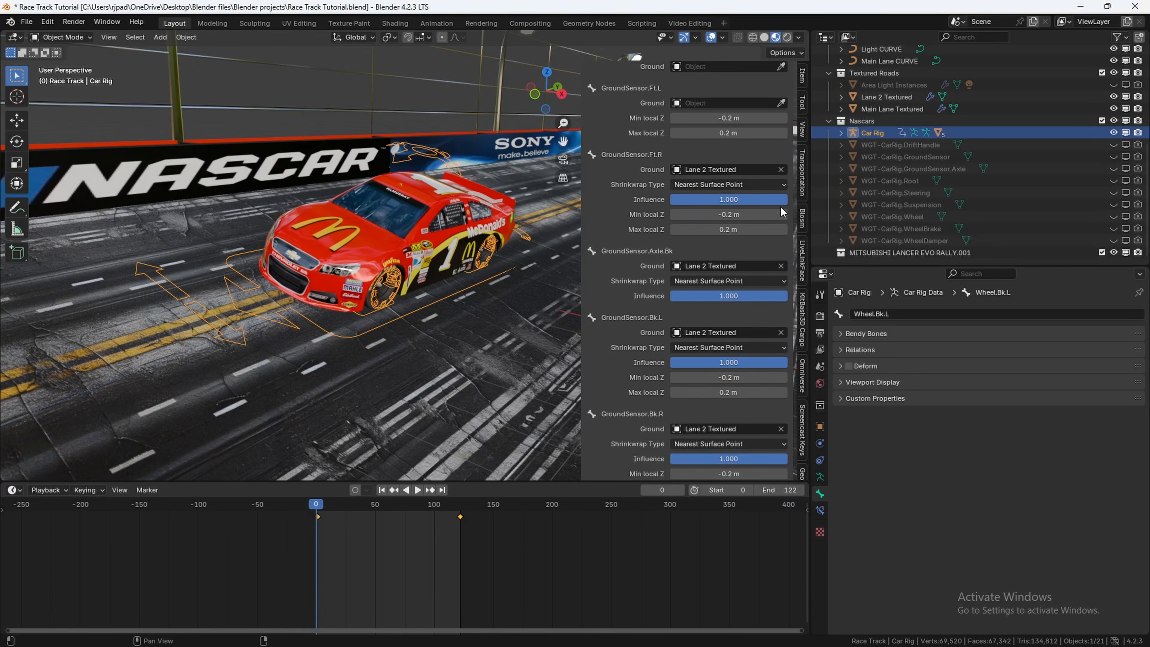
click(780, 169)
click(781, 240)
click(780, 306)
click(781, 402)
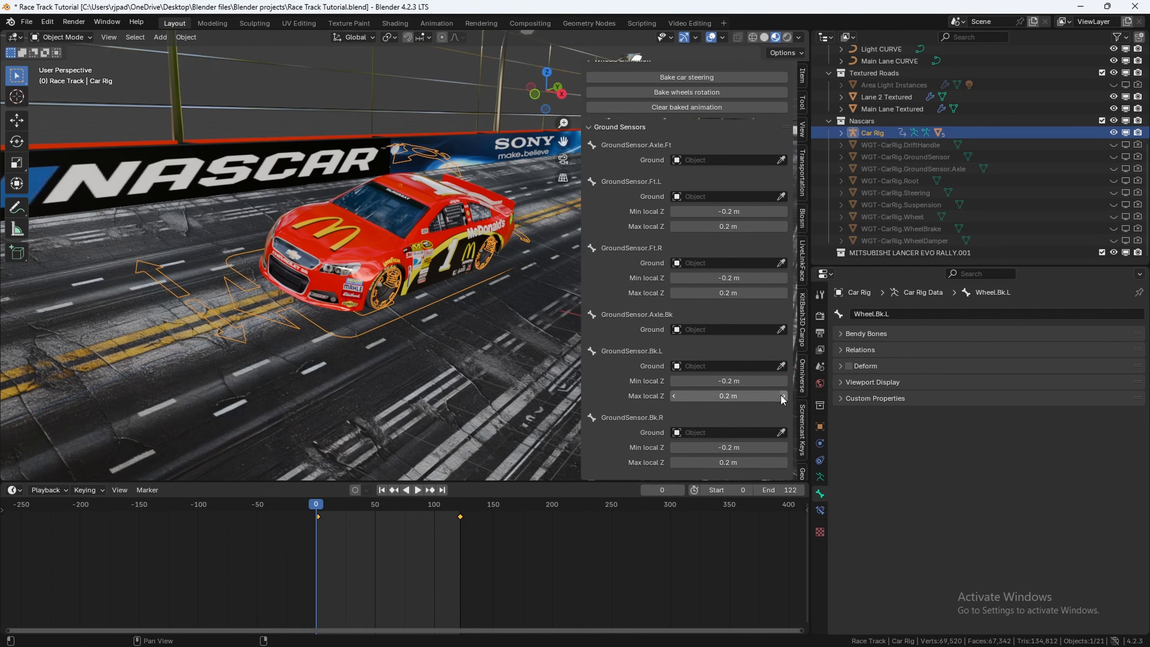
Step: Set the car rig's X, Y and Z scale to 0.8 and check its size on the track
click(804, 79)
double_click(681, 211)
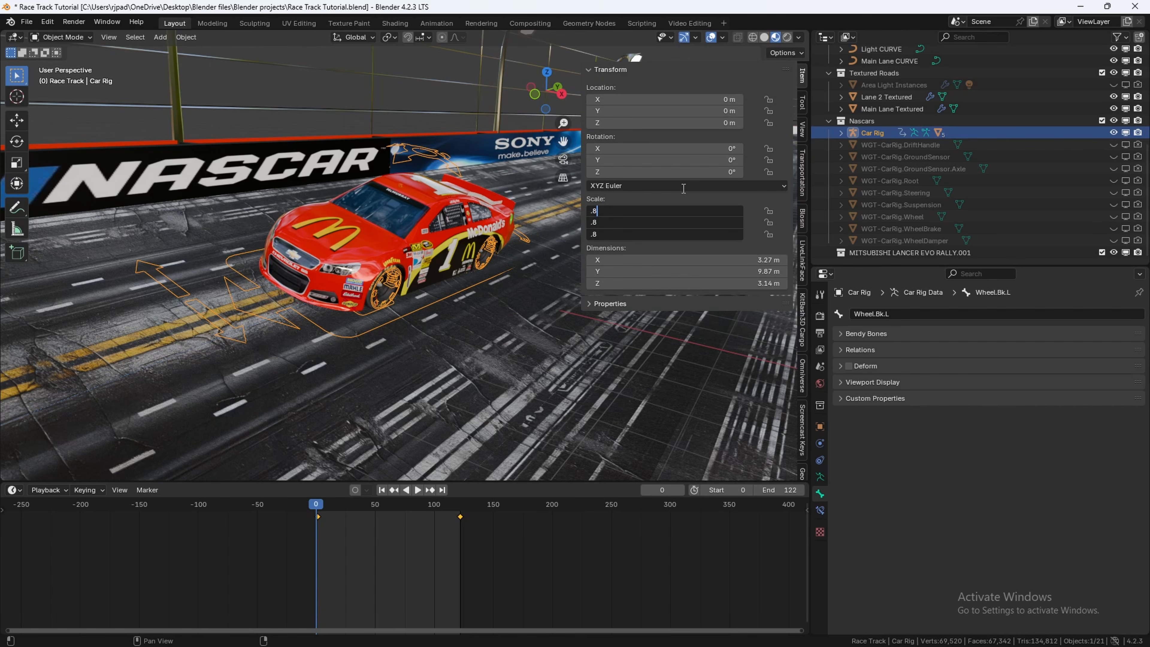
key(Return)
scroll(441, 266, down, 1)
middle_drag(445, 269, 436, 263)
middle_drag(469, 301, 430, 317)
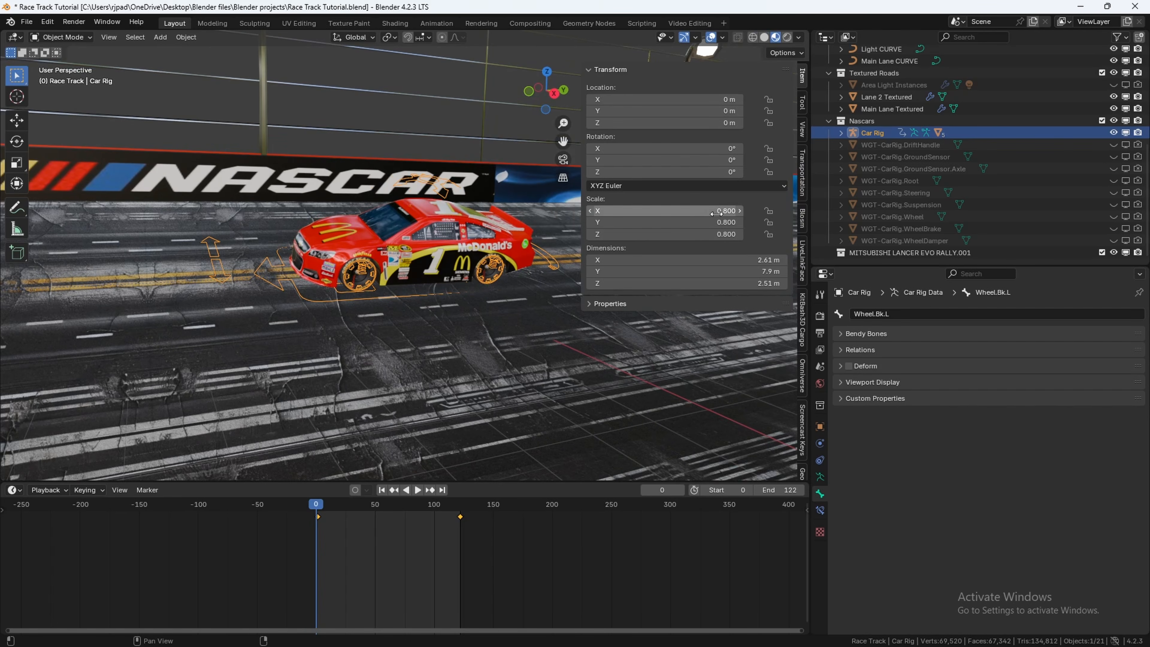
middle_drag(563, 339, 507, 328)
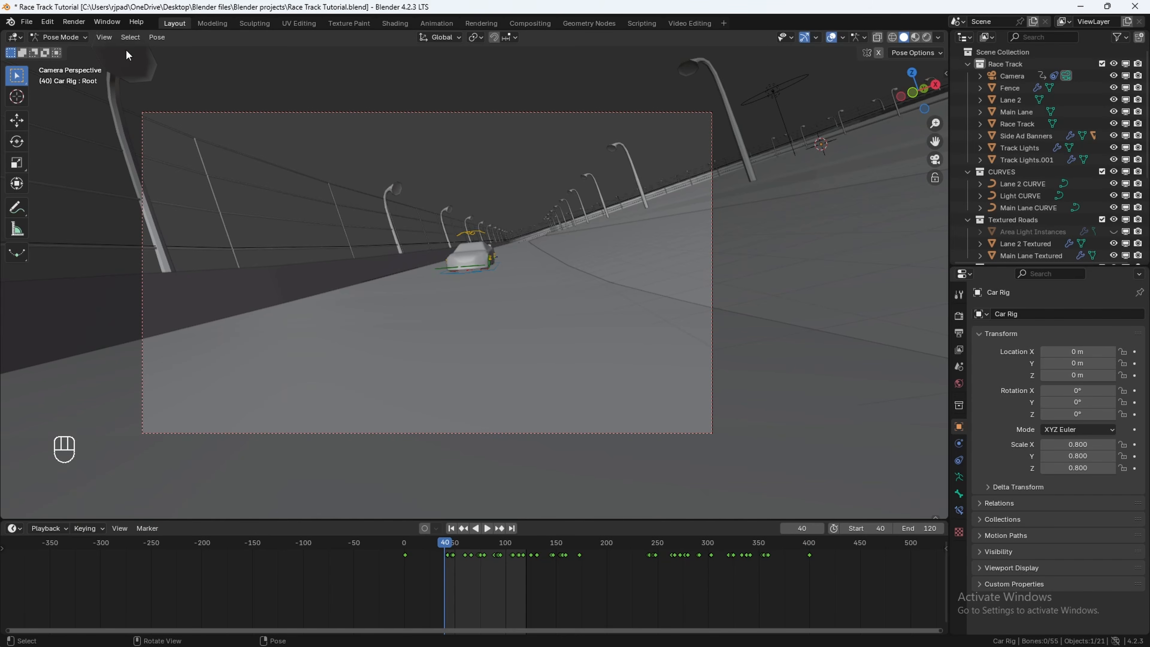
Step: Switch the car rig from Pose Mode to Object Mode
click(84, 41)
click(59, 53)
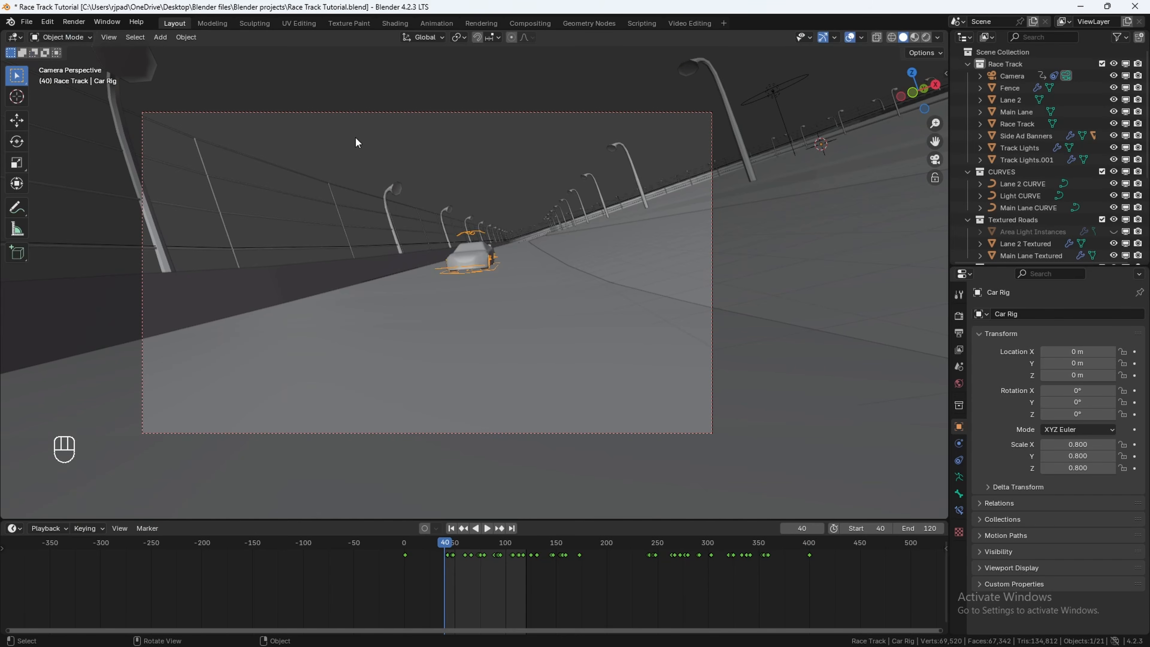
Step: Show the camera's animation curves in an enlarged Graph Editor and expand its Object Transforms channels
click(333, 112)
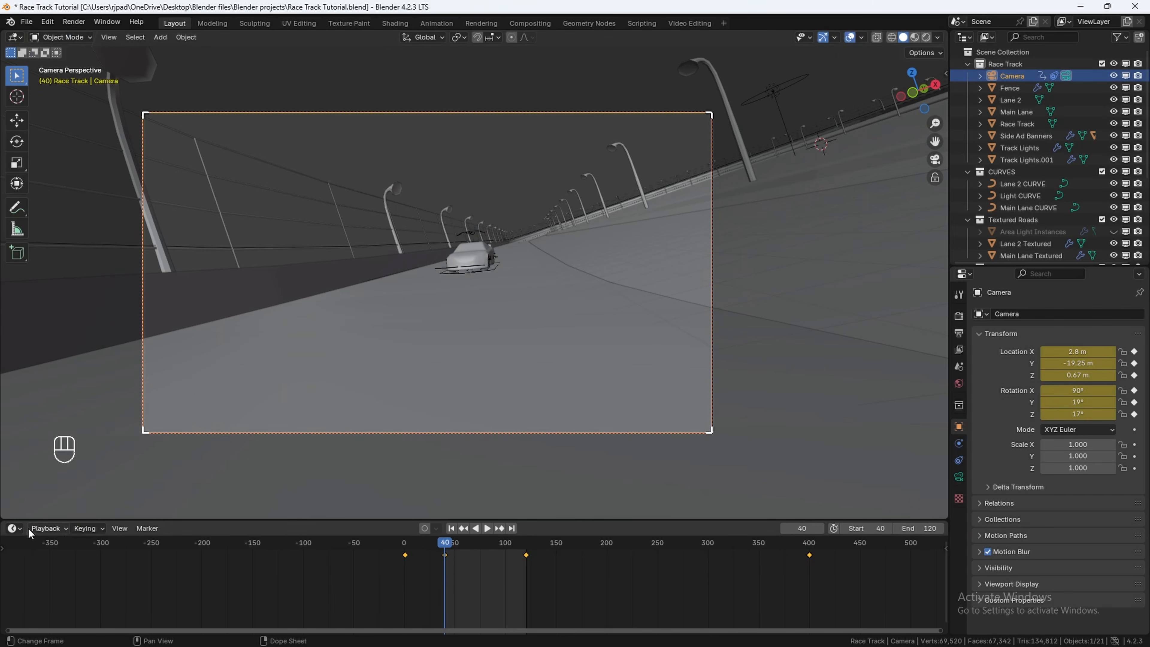
click(15, 529)
click(229, 434)
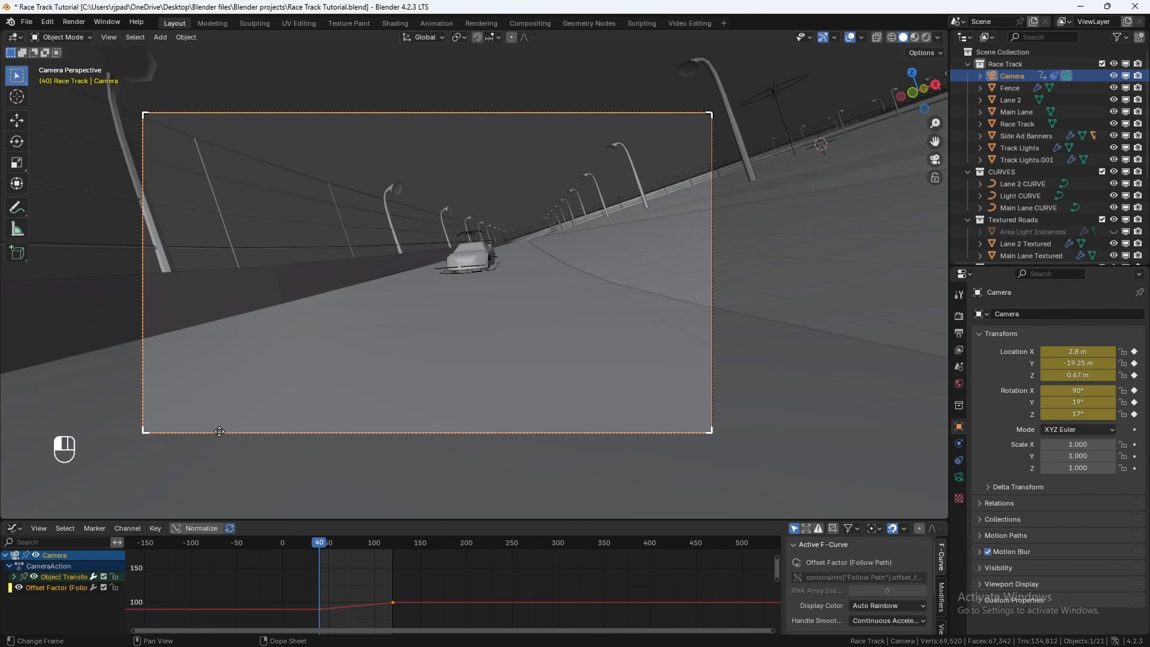
drag(136, 521, 136, 405)
click(13, 461)
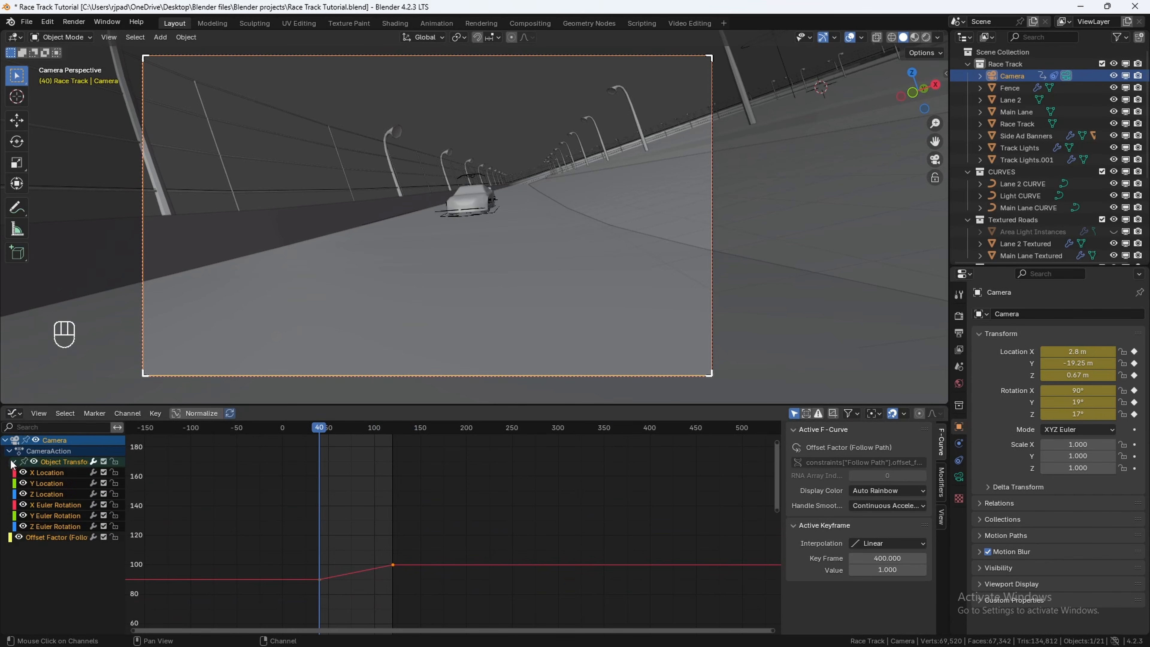
Step: Add a Noise modifier to the camera's X Euler Rotation curve and play back the camera shake
click(57, 505)
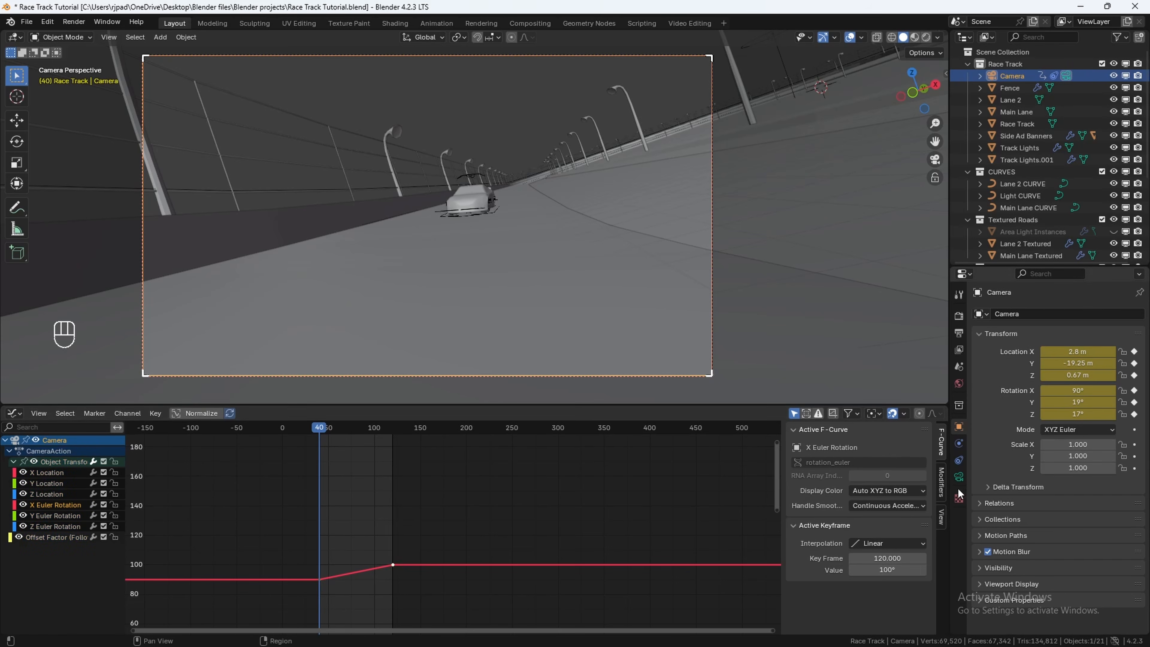
click(941, 484)
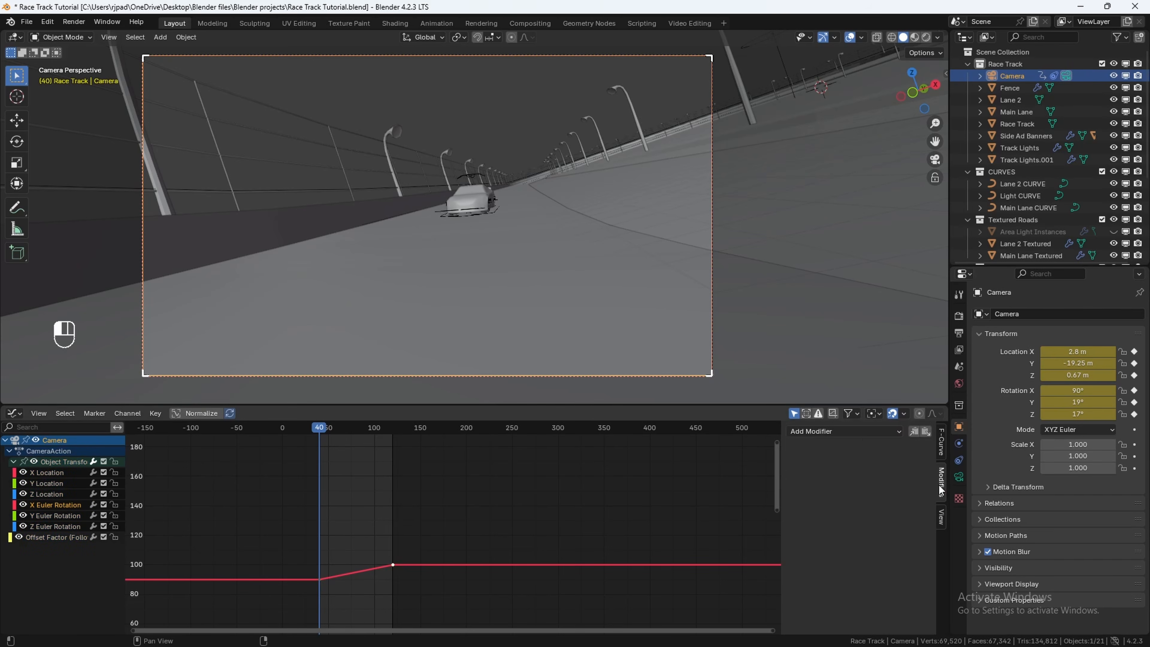
click(849, 432)
click(841, 500)
key(space)
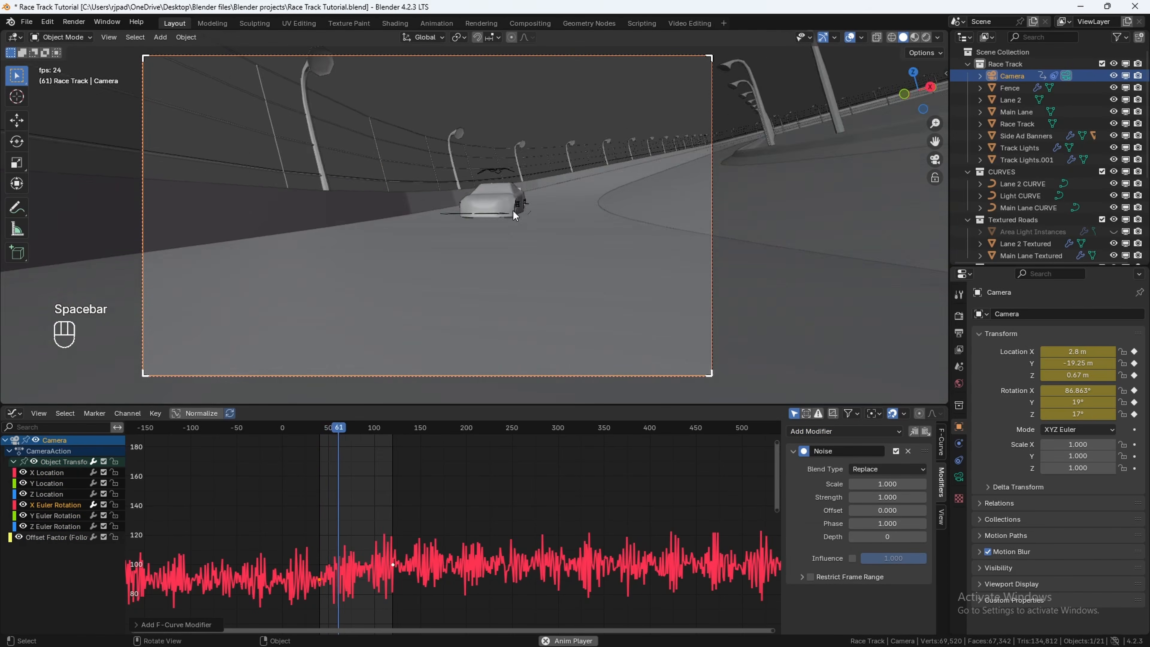
key(space)
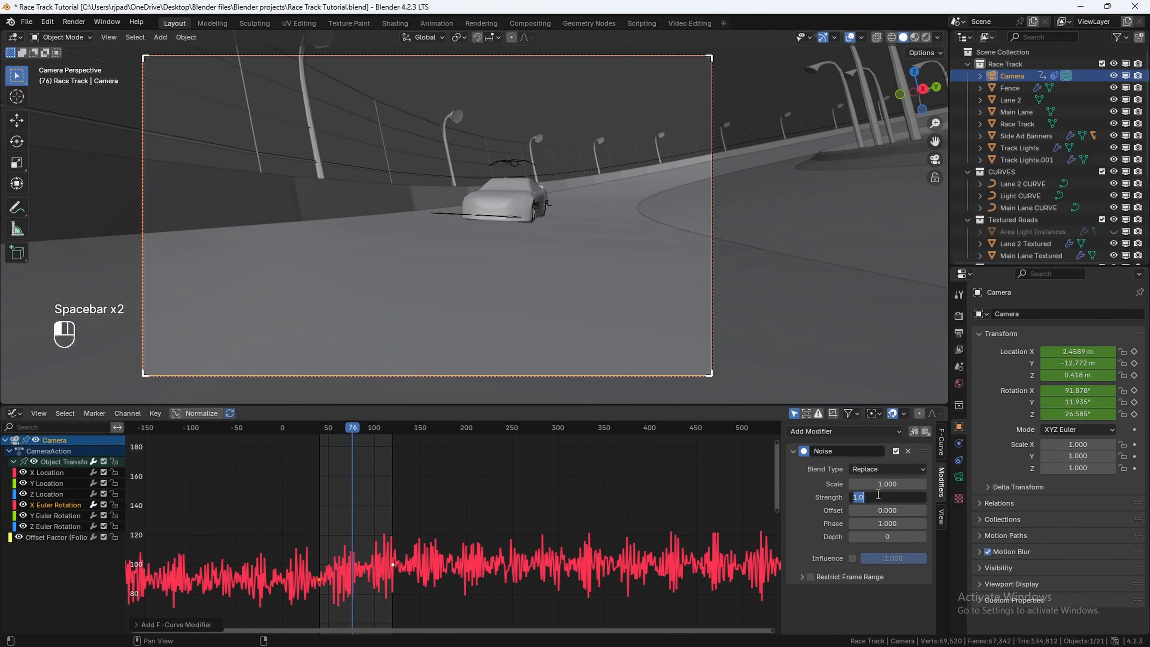
Step: Set the X rotation noise strength to 0.02 and preview the animation
click(879, 494)
text(0.02)
key(Return)
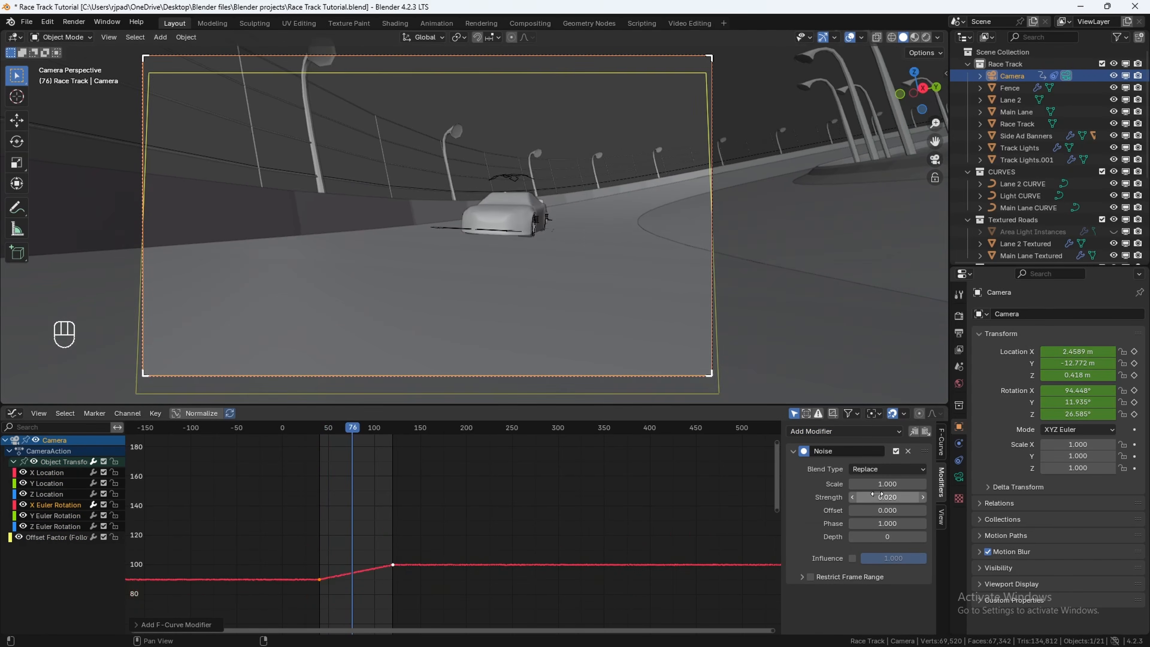
key(space)
key(Escape)
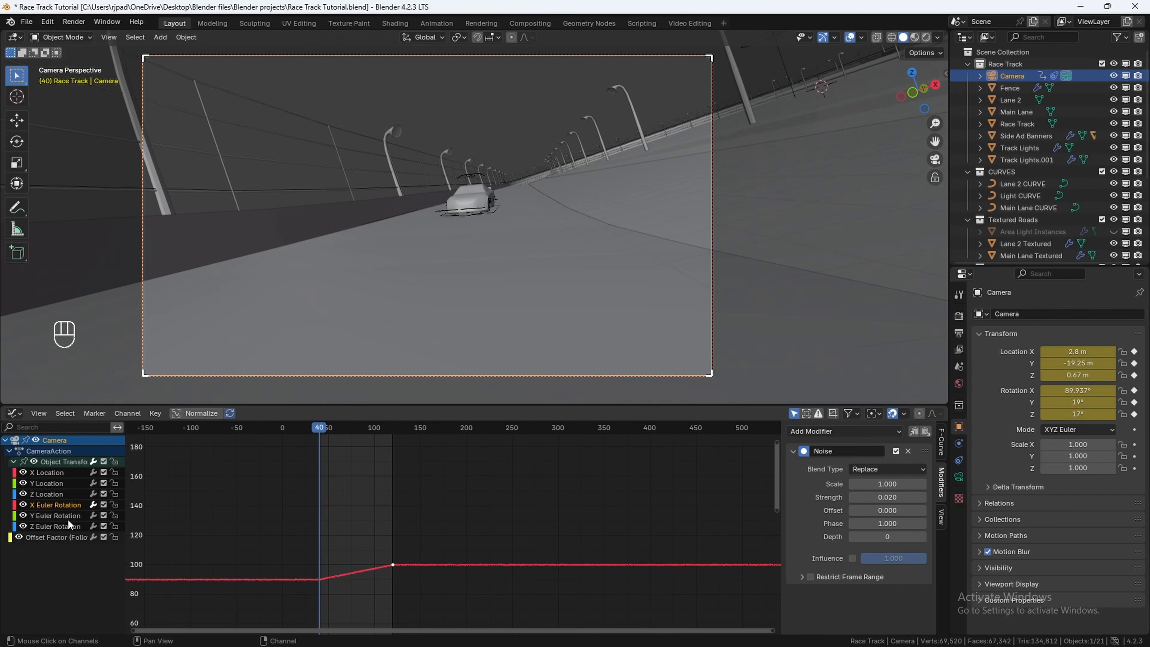
Step: Add a Noise modifier to the camera's Z Euler Rotation curve and play back the animation
click(60, 527)
click(845, 431)
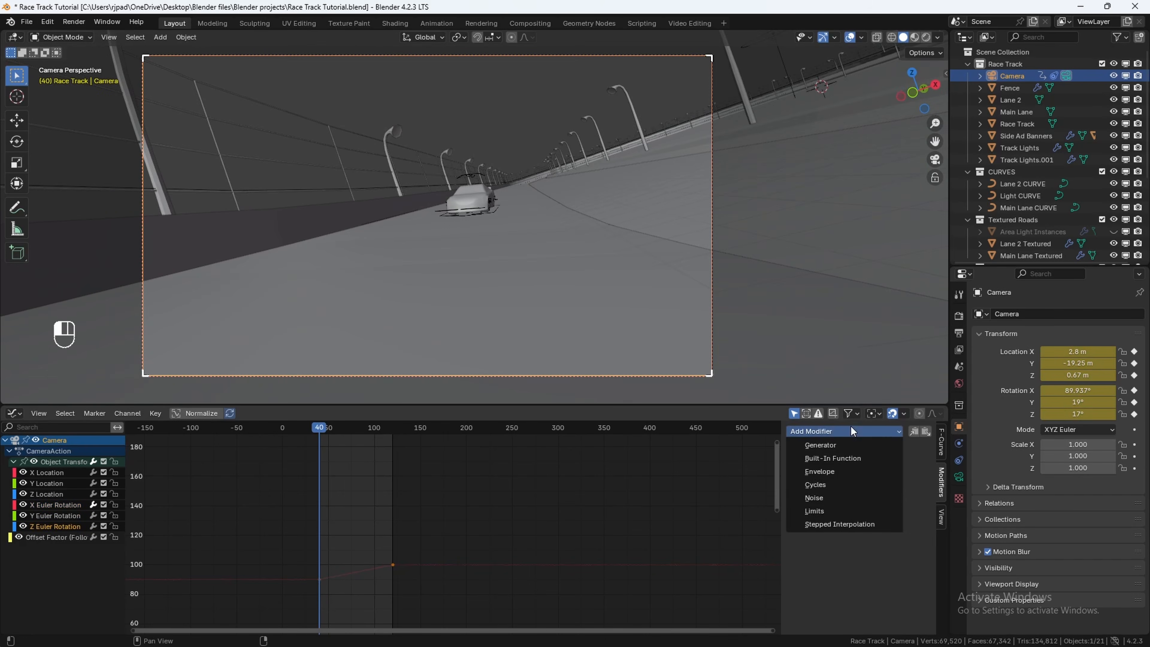
click(847, 502)
key(space)
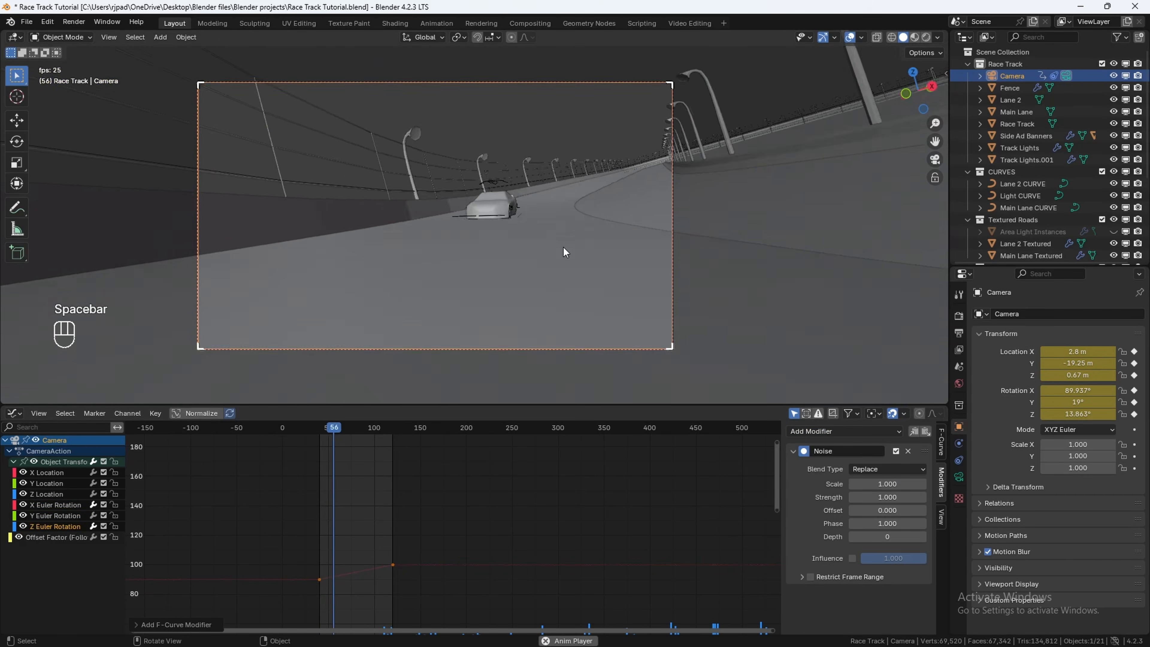
key(space)
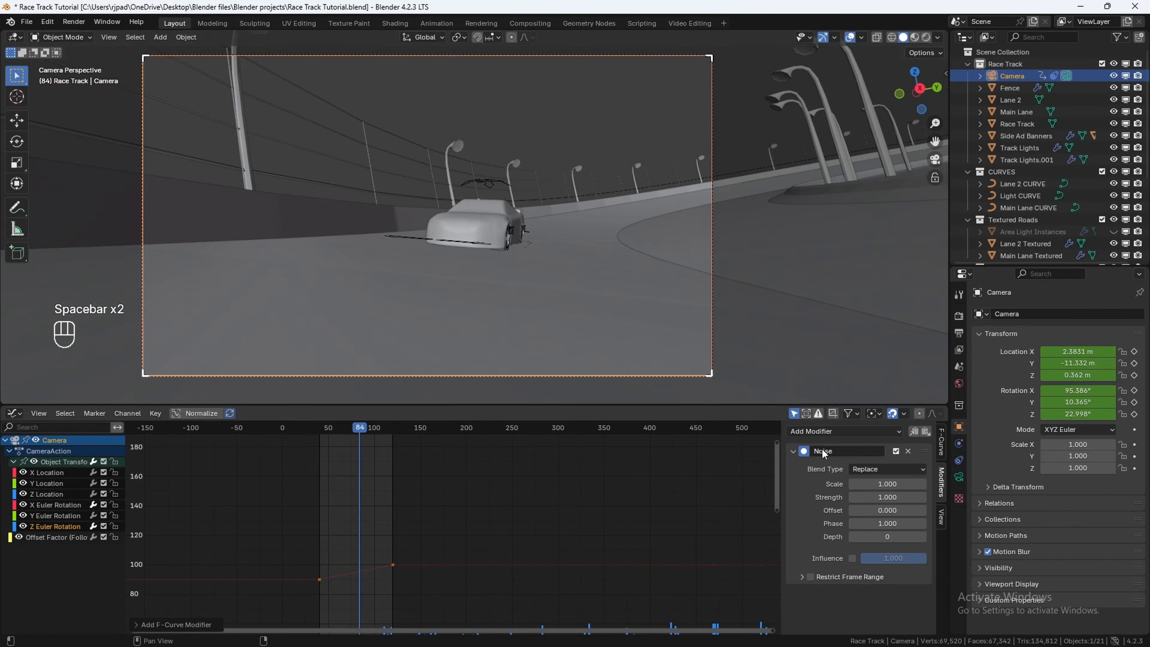
Step: Set the Z rotation noise scale to 6 and preview the animation
click(880, 485)
text(6)
key(Return)
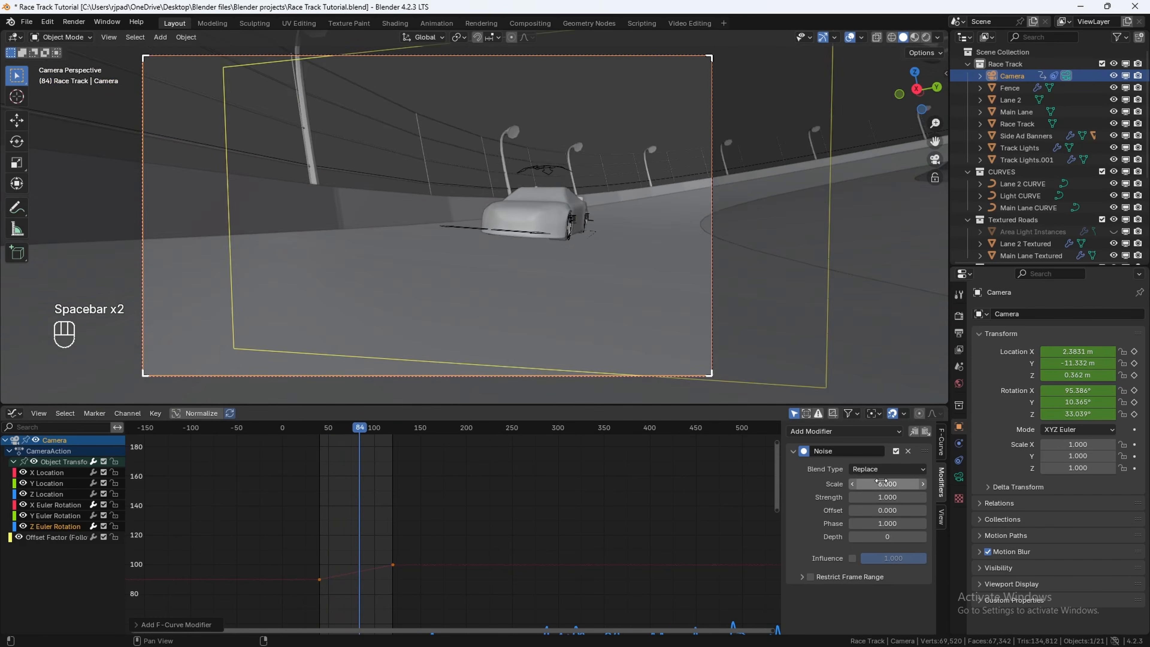
key(space)
key(space)
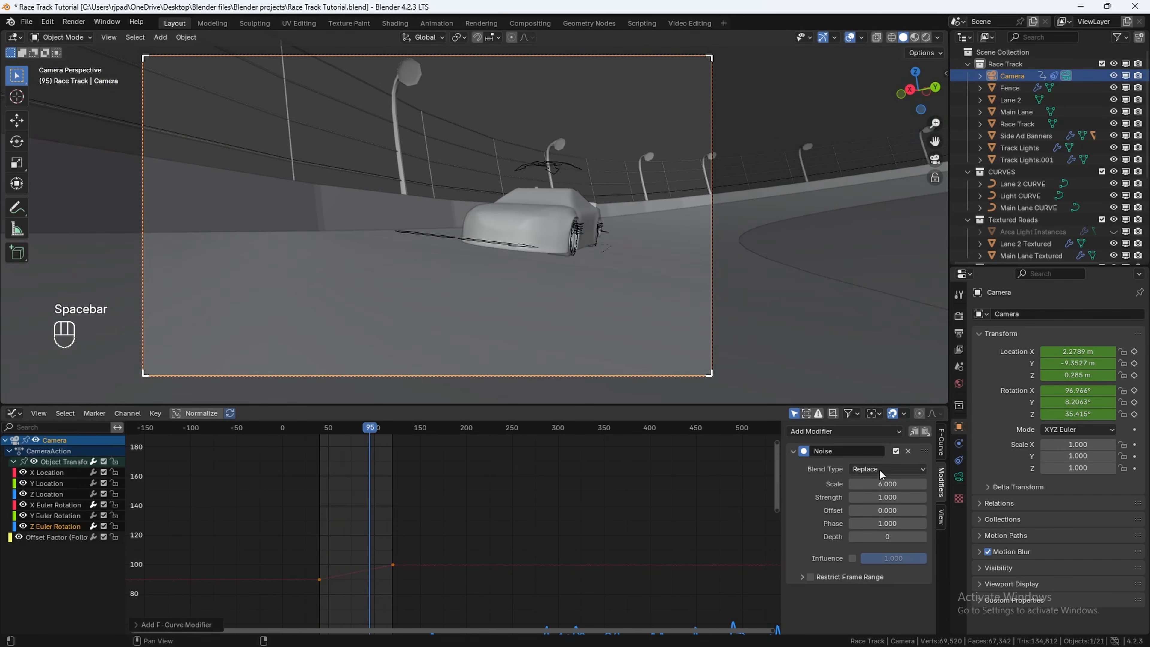
Step: Try a strength of 0.1 for the Z rotation noise and preview the animation
click(874, 497)
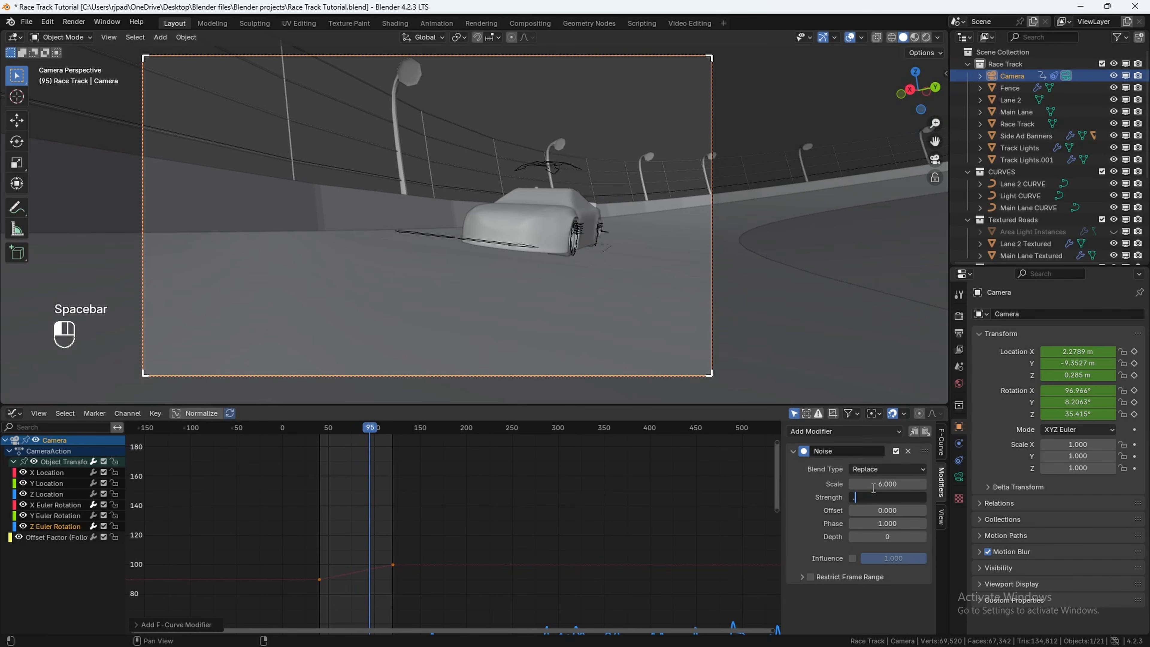
text(0.1)
key(Return)
key(space)
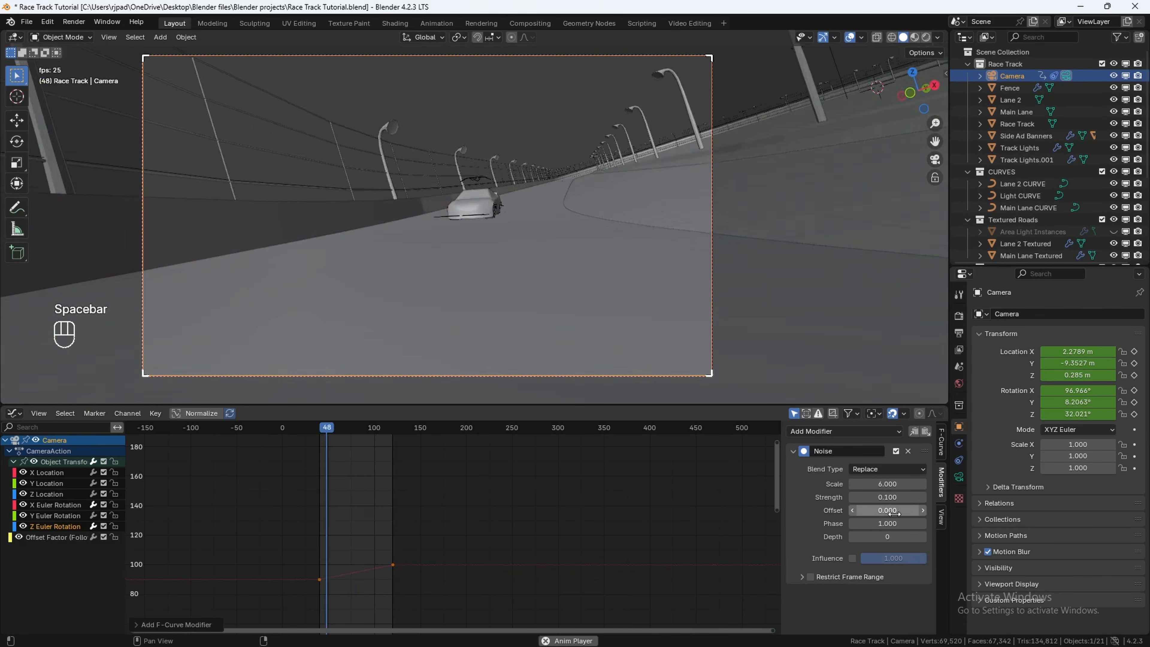
key(space)
Step: Set the Z rotation noise strength to 0.08 and play back the camera animation
click(890, 498)
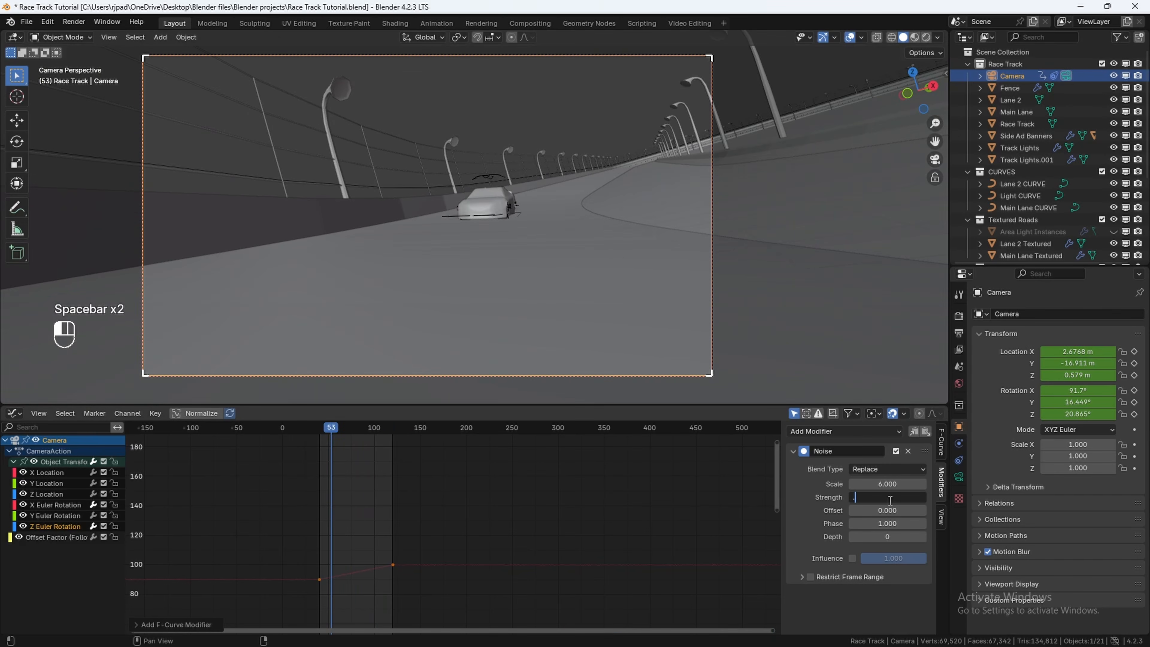
text(.08)
key(Return)
key(space)
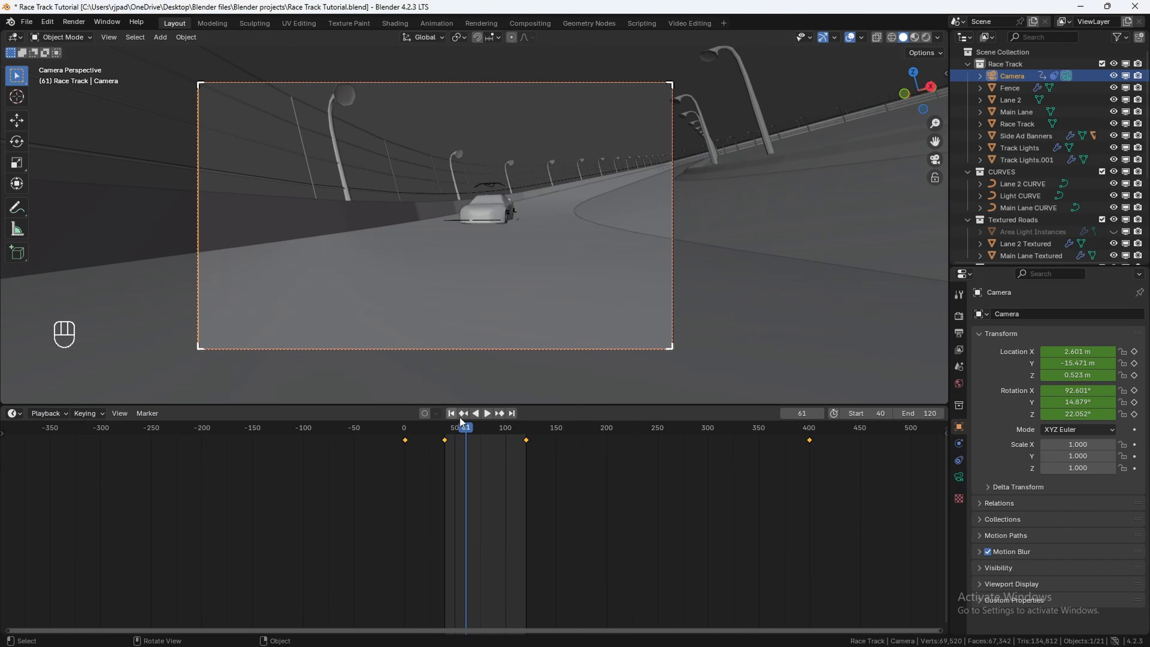
key(space)
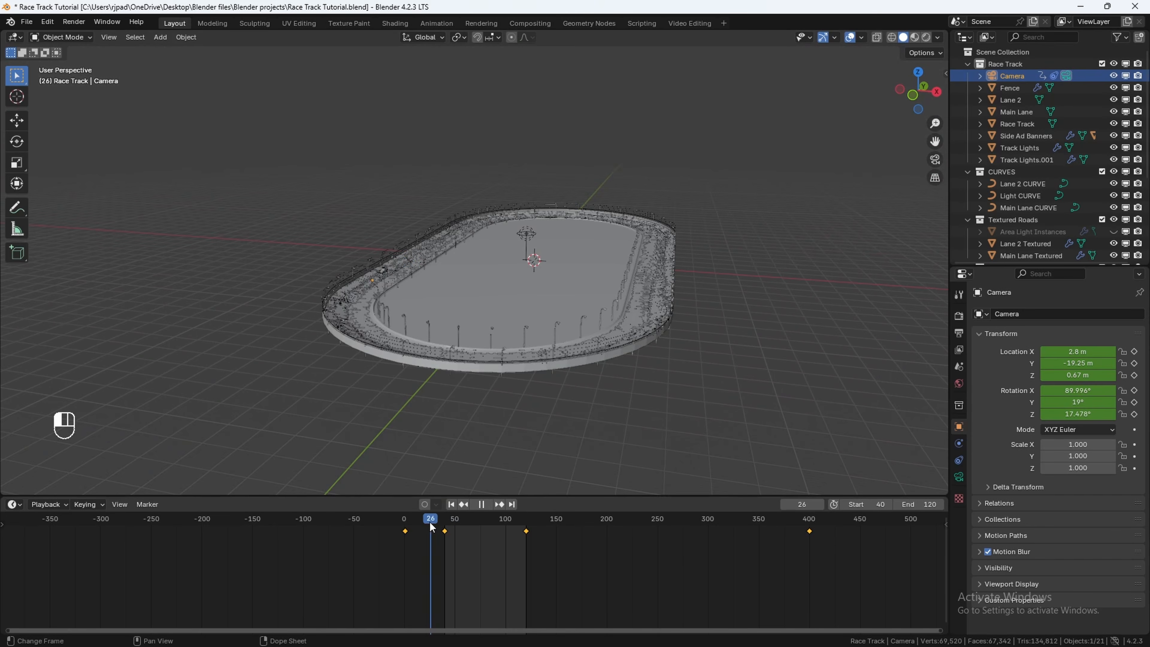
Step: Go to frame 1, bring the track into view and show the Transportation add-on's car models
drag(433, 527, 408, 525)
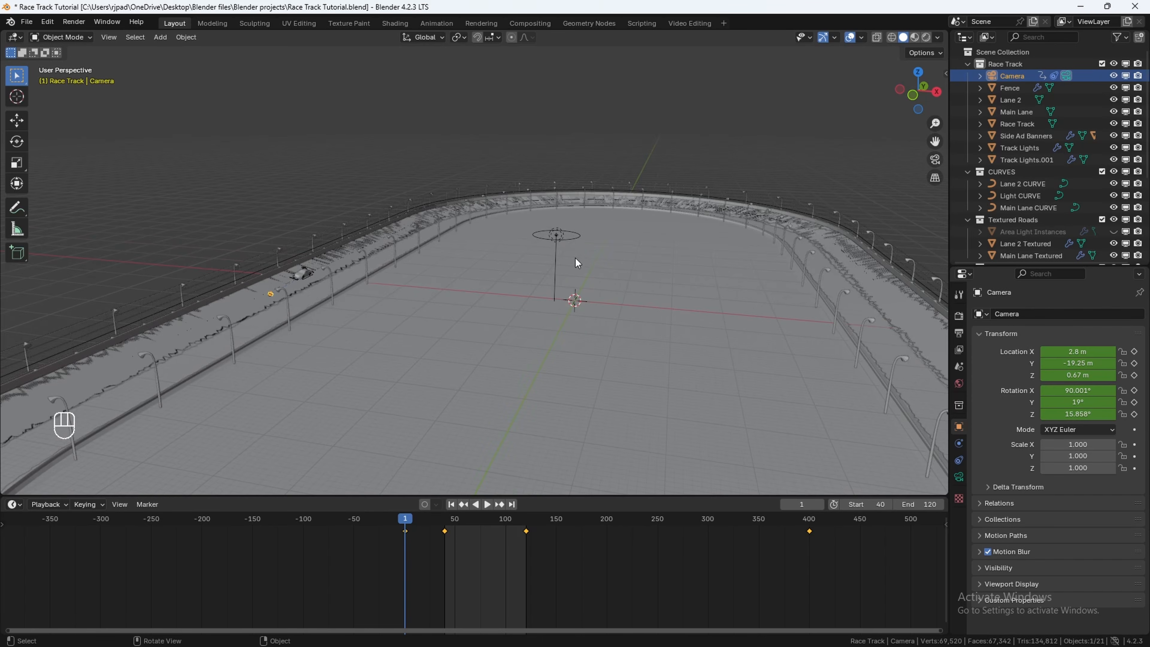
middle_drag(575, 258, 559, 263)
middle_drag(631, 264, 616, 265)
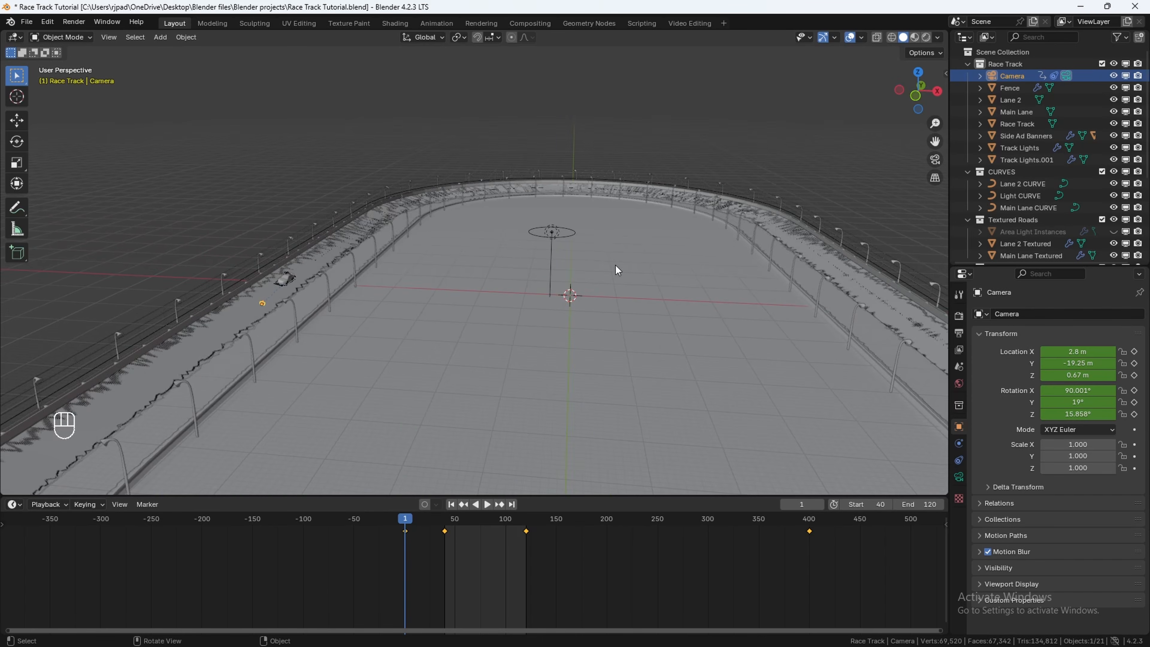
key(n)
click(940, 163)
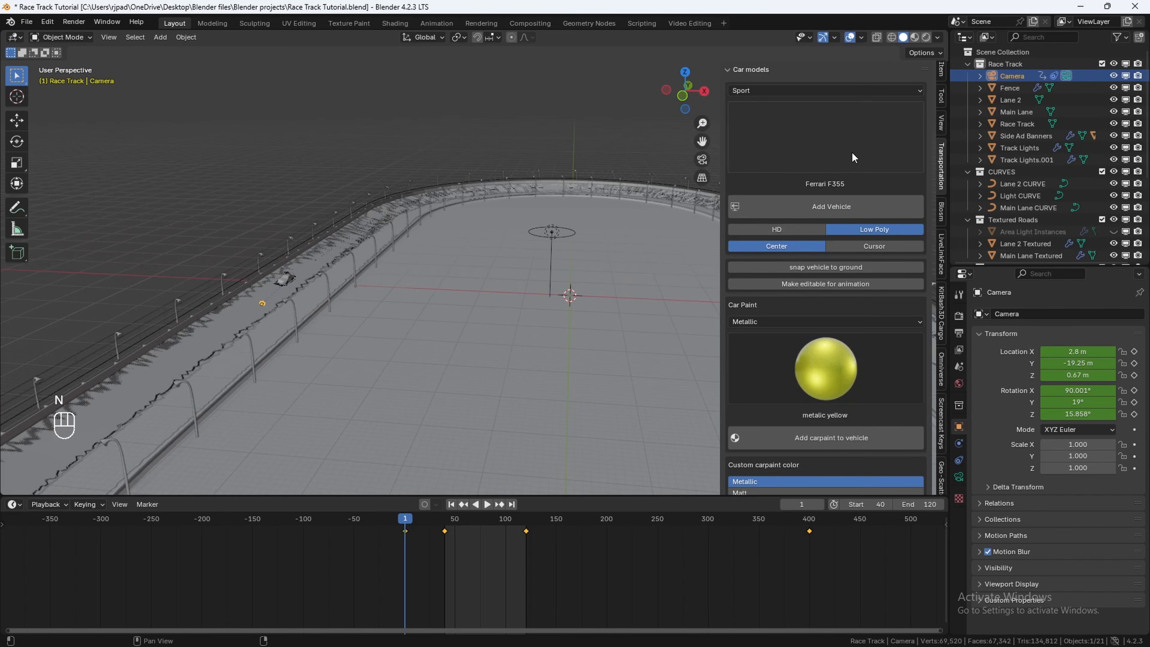
Step: Browse the low-poly 4x4 car models and choose the Audi Q7
click(820, 91)
click(805, 104)
click(777, 229)
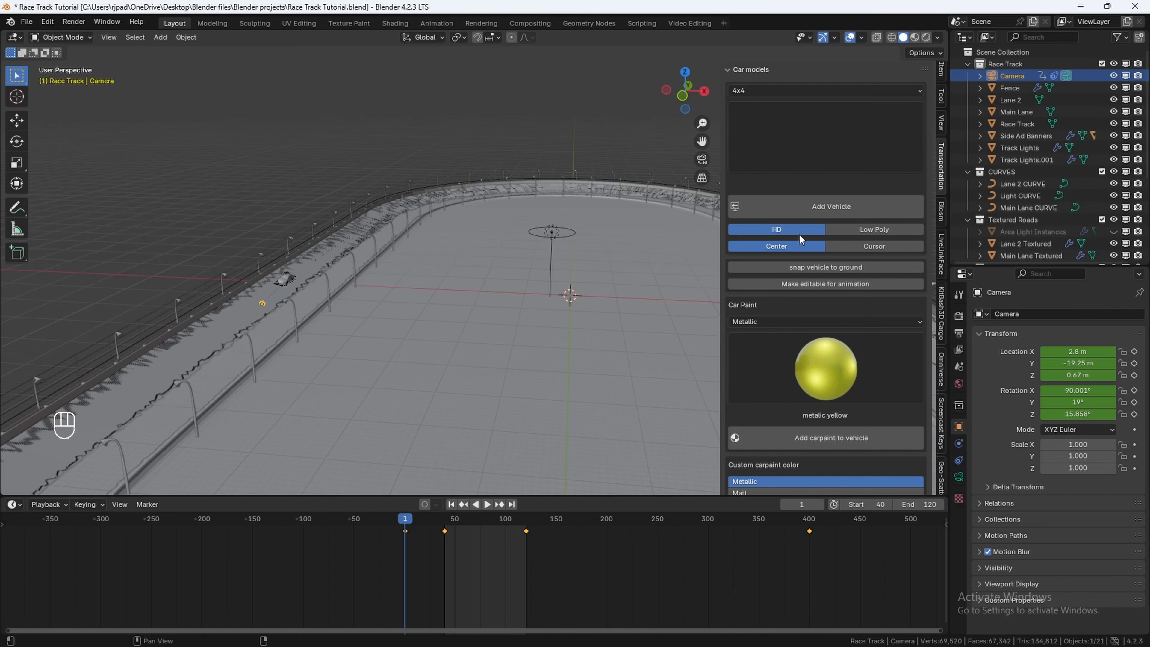
click(874, 229)
click(829, 166)
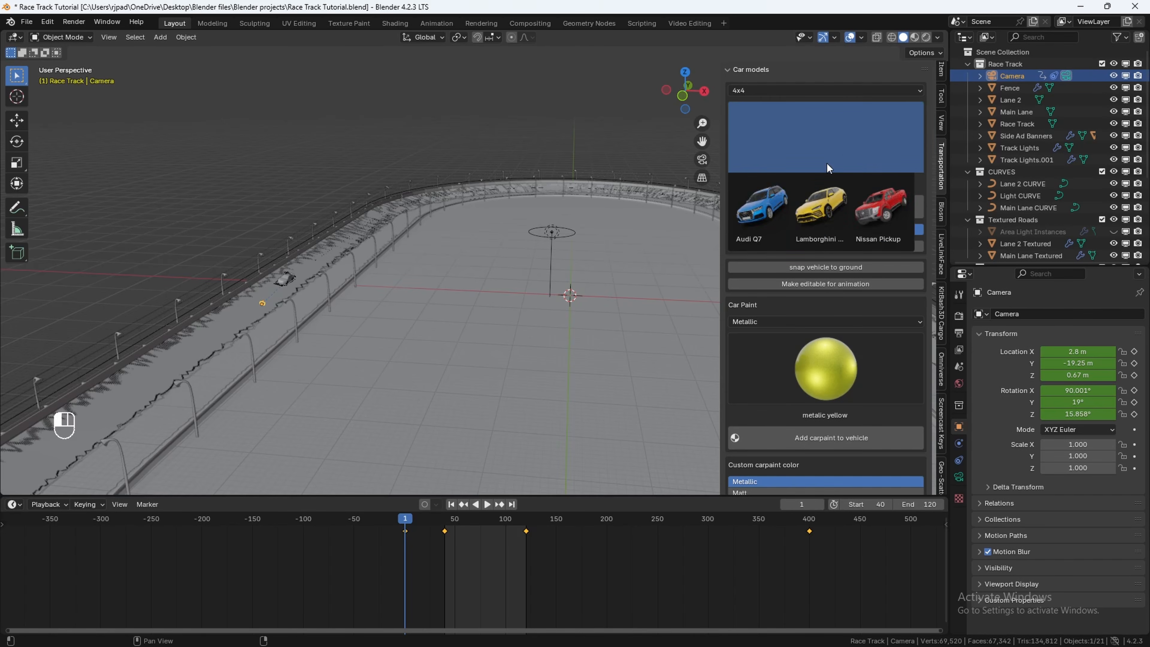
click(788, 208)
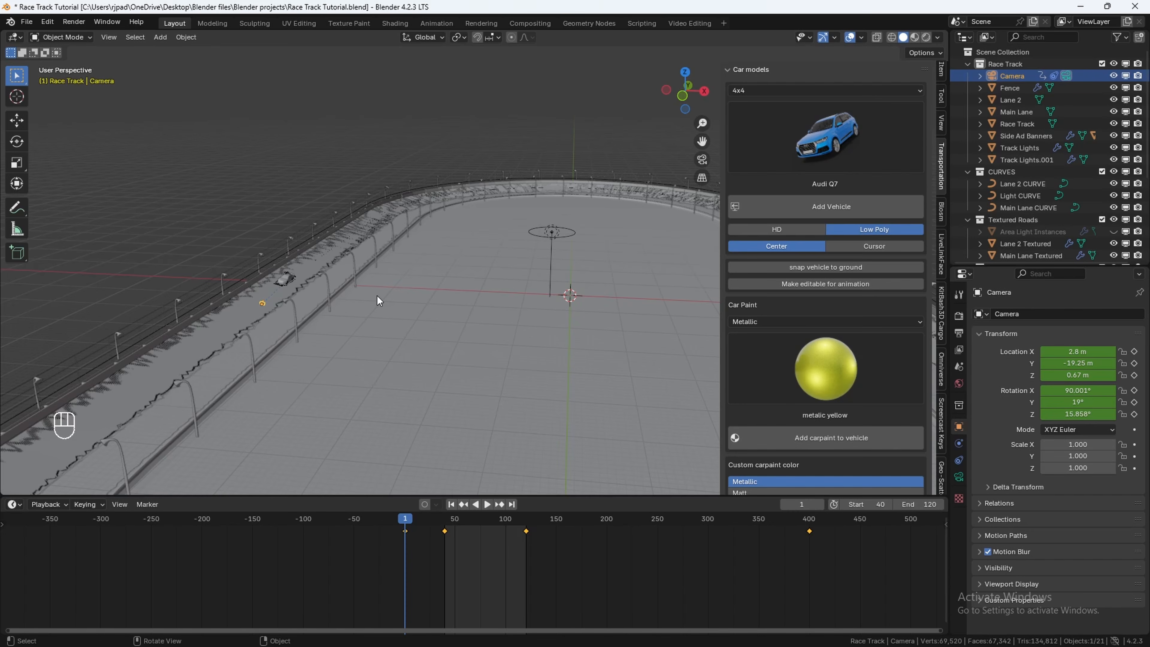
Step: Add the low-poly Mitsubishi Lancer Evo from the Rally category to the scene
click(824, 90)
click(775, 248)
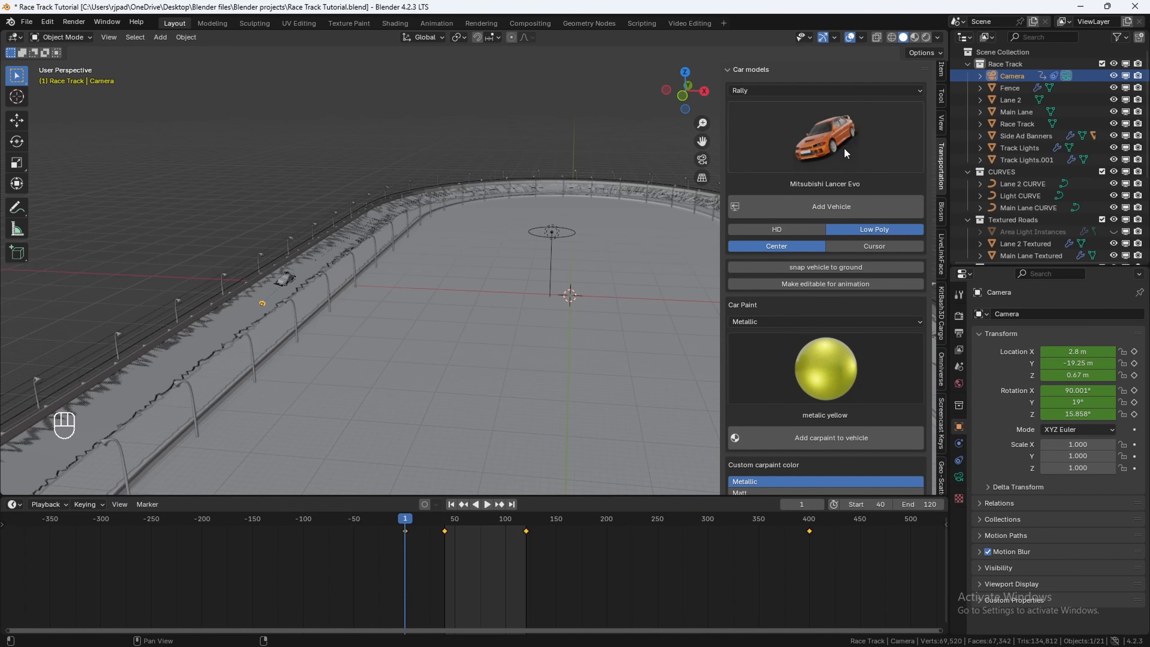
key(ctrl+z)
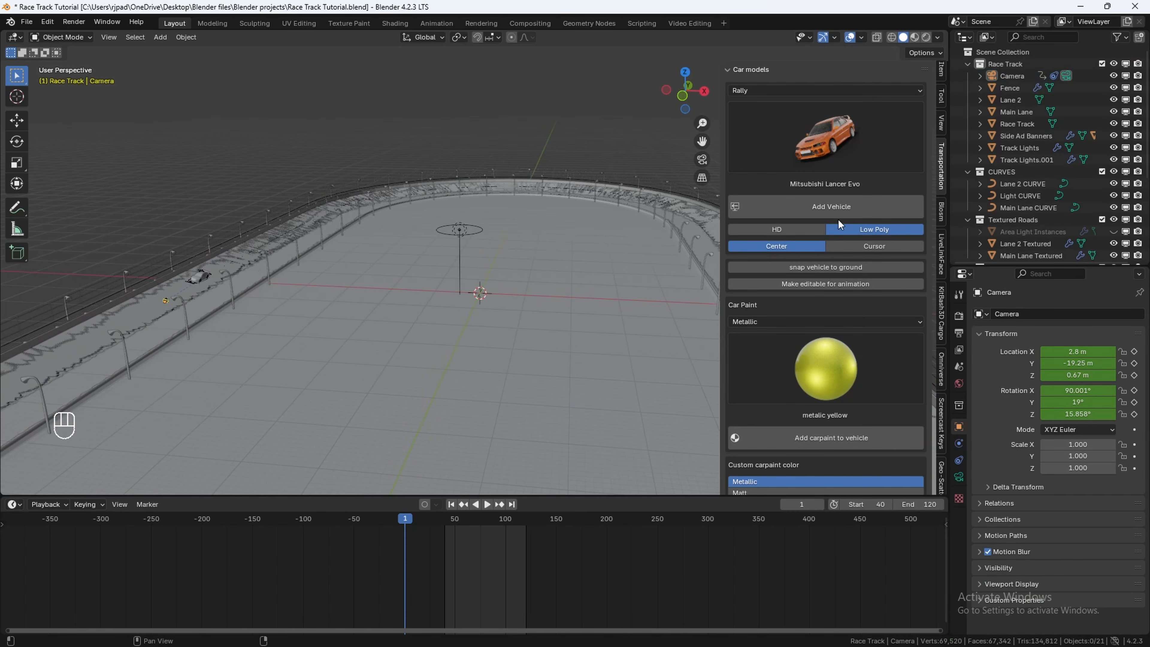
click(830, 209)
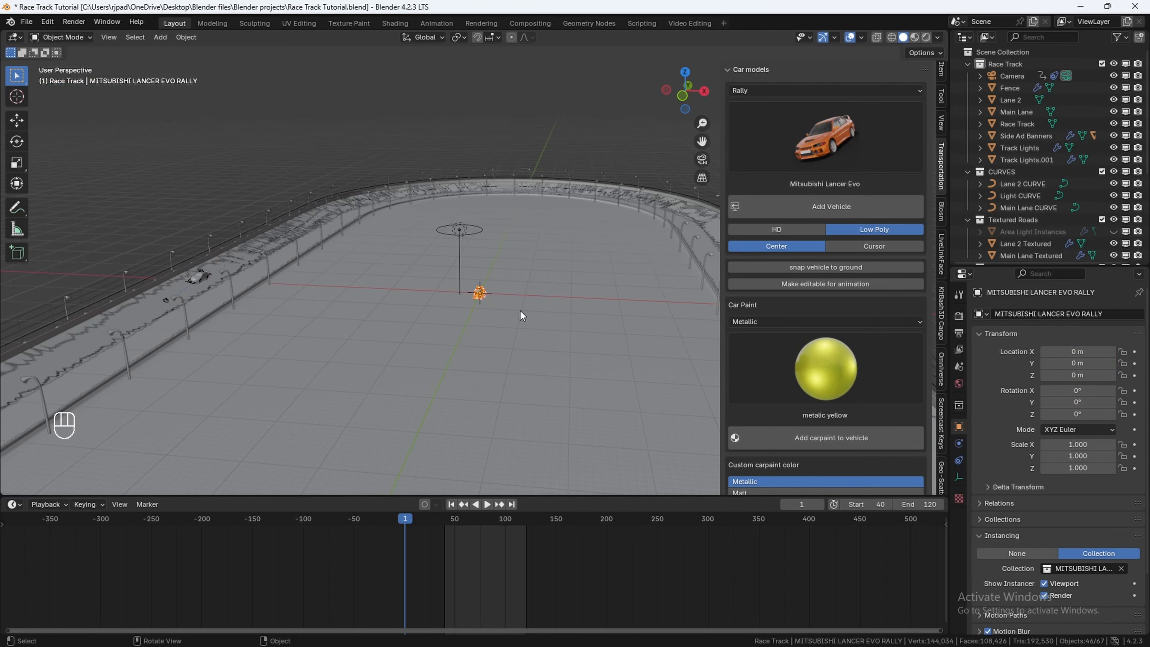
Step: Focus on the new Lancer Evo and make it editable for animation
key(KP_Decimal)
click(770, 285)
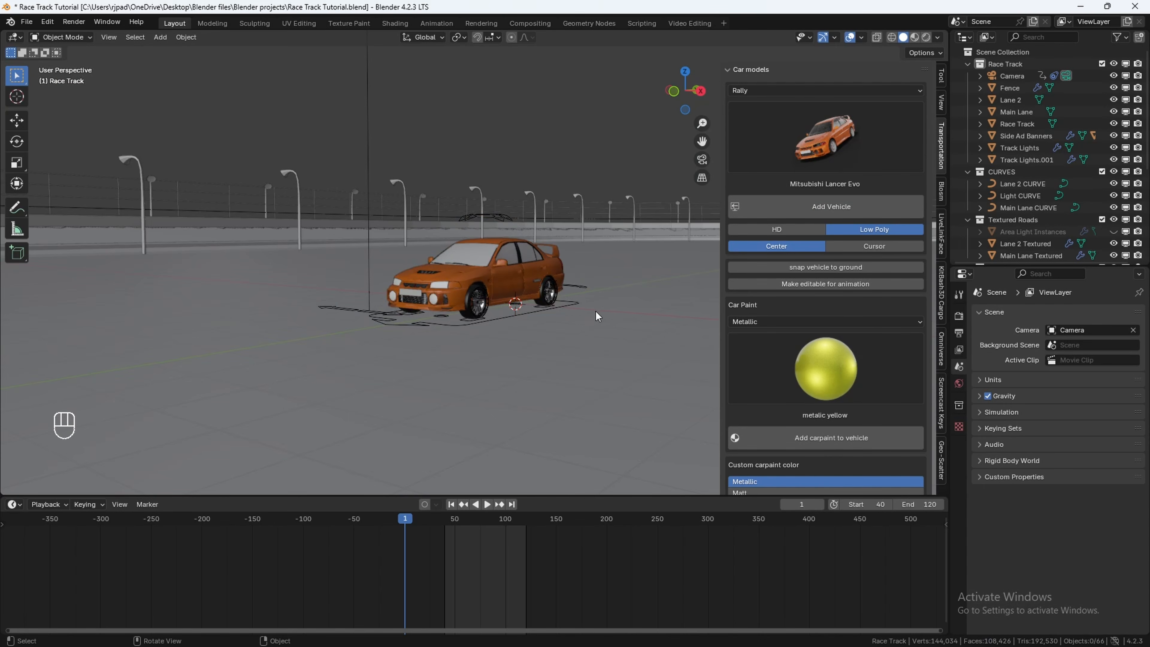
middle_drag(596, 312, 595, 335)
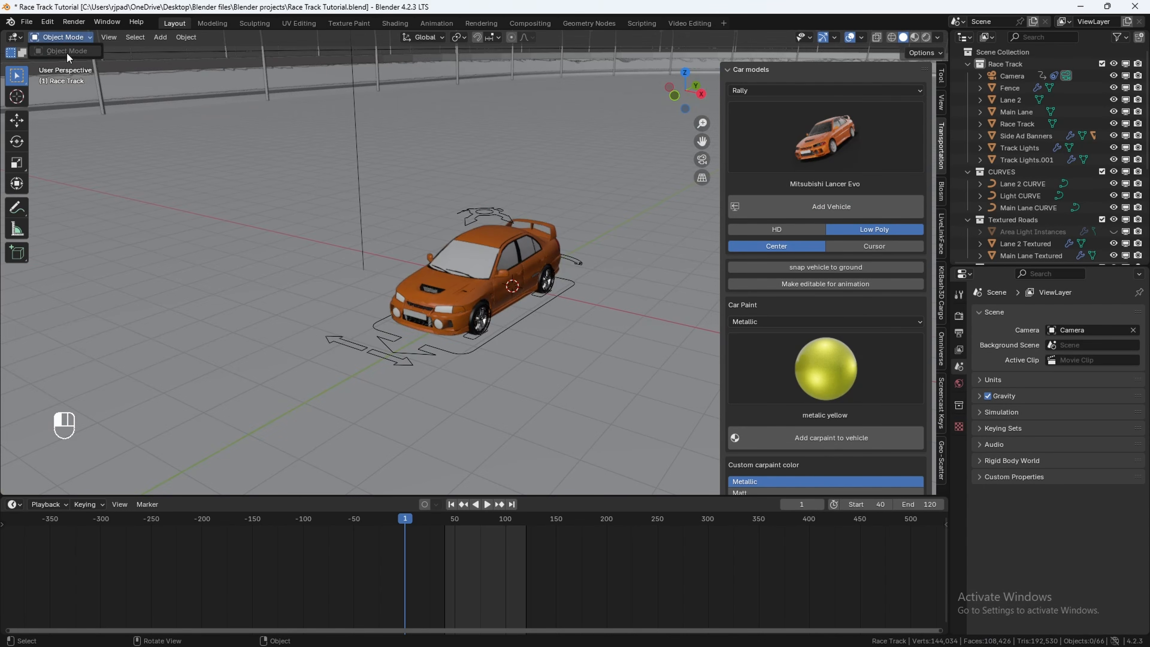
Step: Switch the Lancer Evo's car rig to Pose Mode and hide the add-on sidebar
click(512, 331)
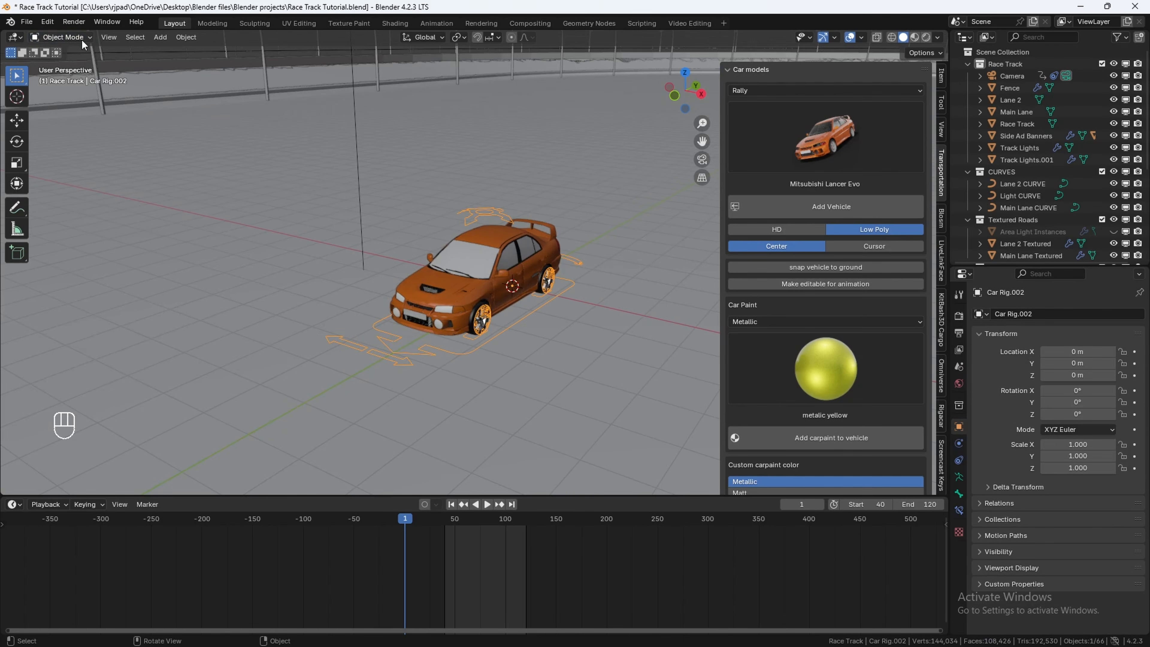
click(64, 37)
click(54, 75)
middle_drag(474, 225, 541, 237)
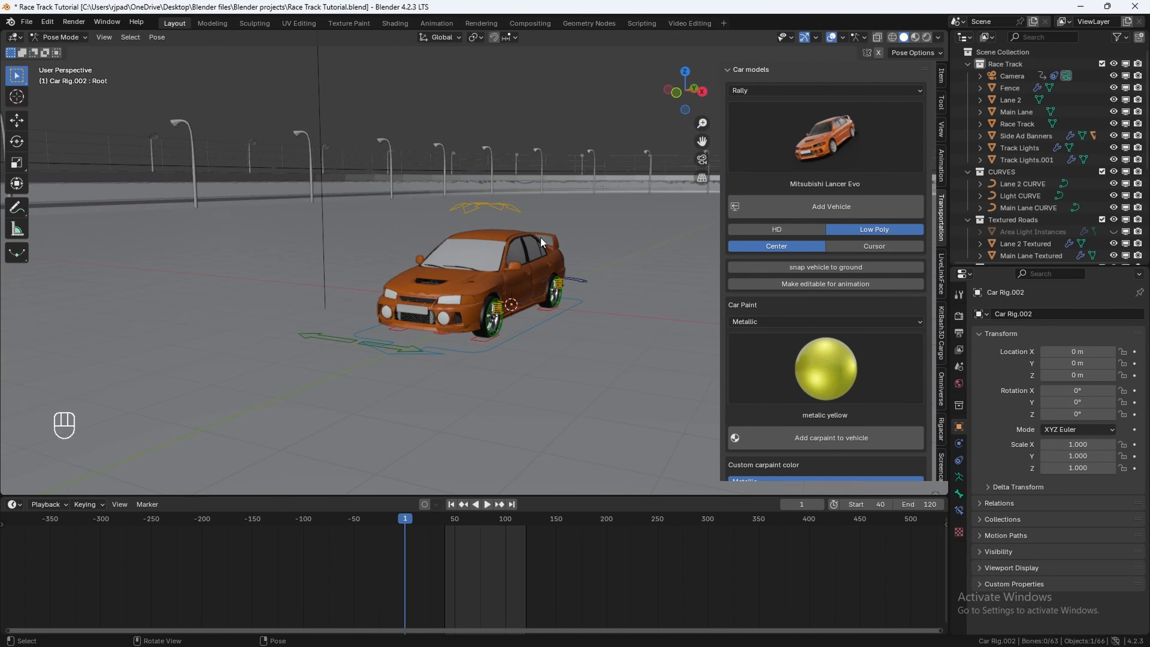
key(n)
shift+middle_drag(594, 311, 557, 313)
Step: Add a Follow Path constraint to the rig's Root bone with Lane 2 CURVE as its target
click(959, 510)
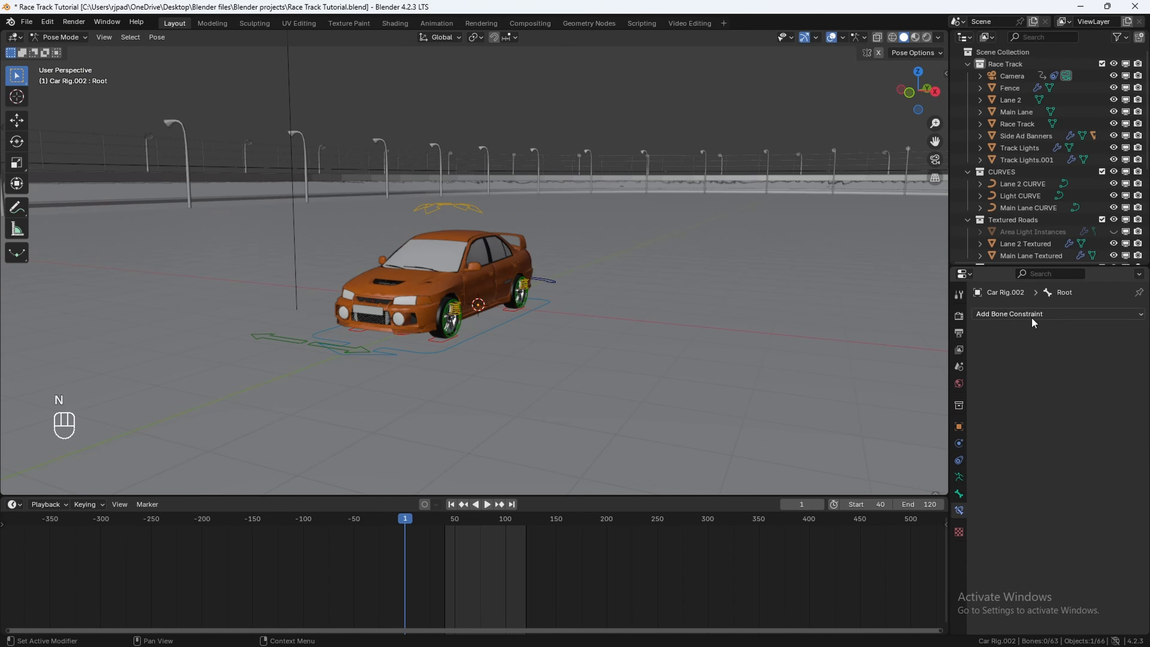
click(1034, 323)
click(1082, 405)
click(1052, 353)
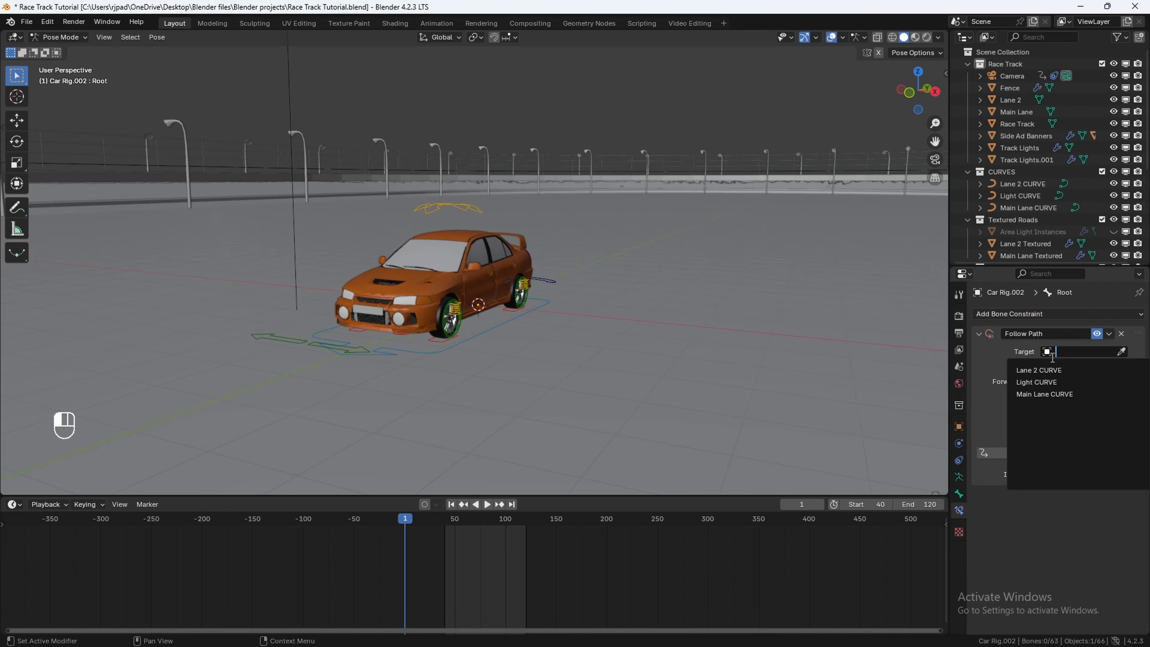
click(1042, 370)
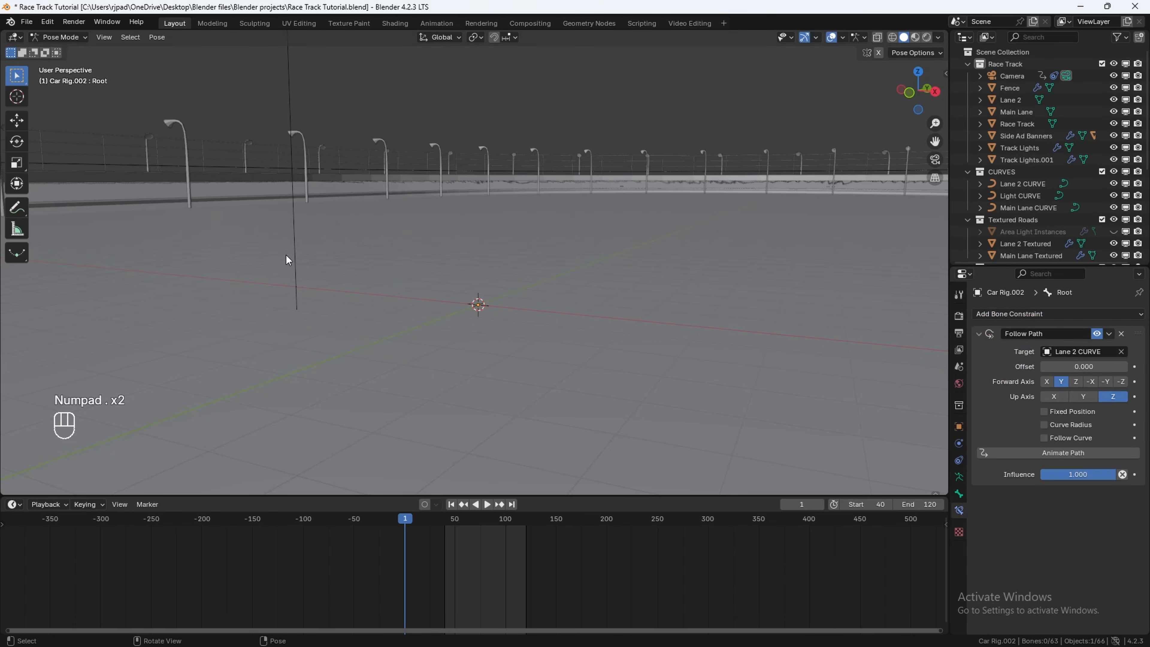
Step: Turn on Fixed Position and Follow Curve for the Follow Path constraint and set its Forward Axis to -Y
click(1073, 411)
click(1045, 437)
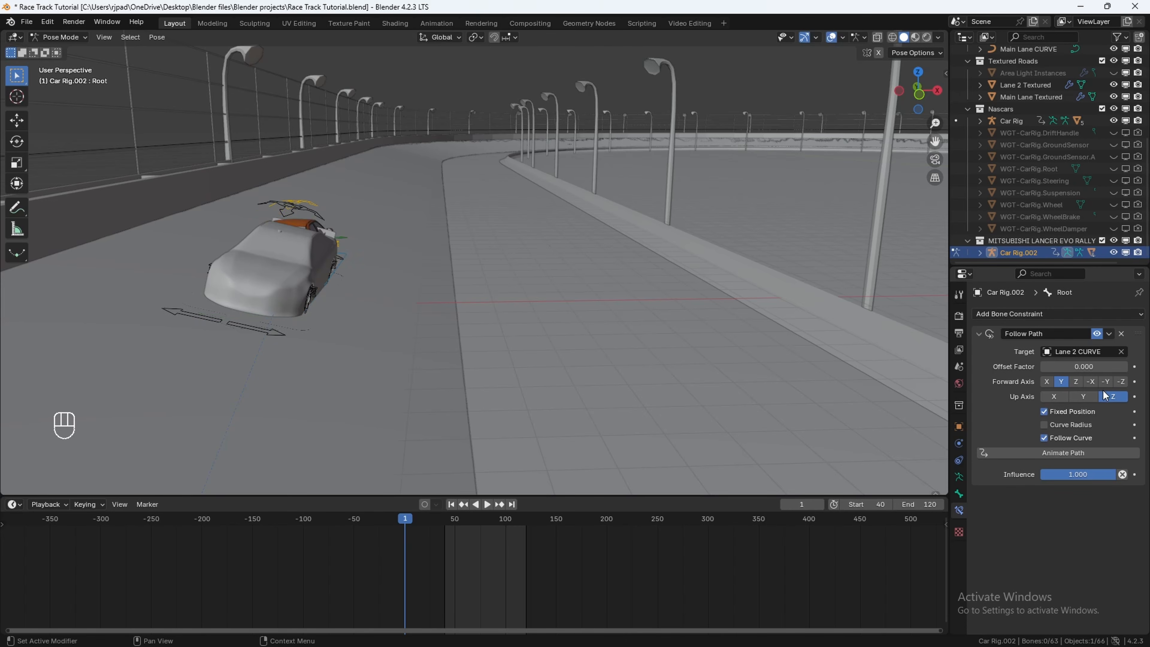
click(1106, 382)
scroll(473, 307, up, 2)
middle_drag(473, 307, 485, 267)
scroll(486, 263, down, 2)
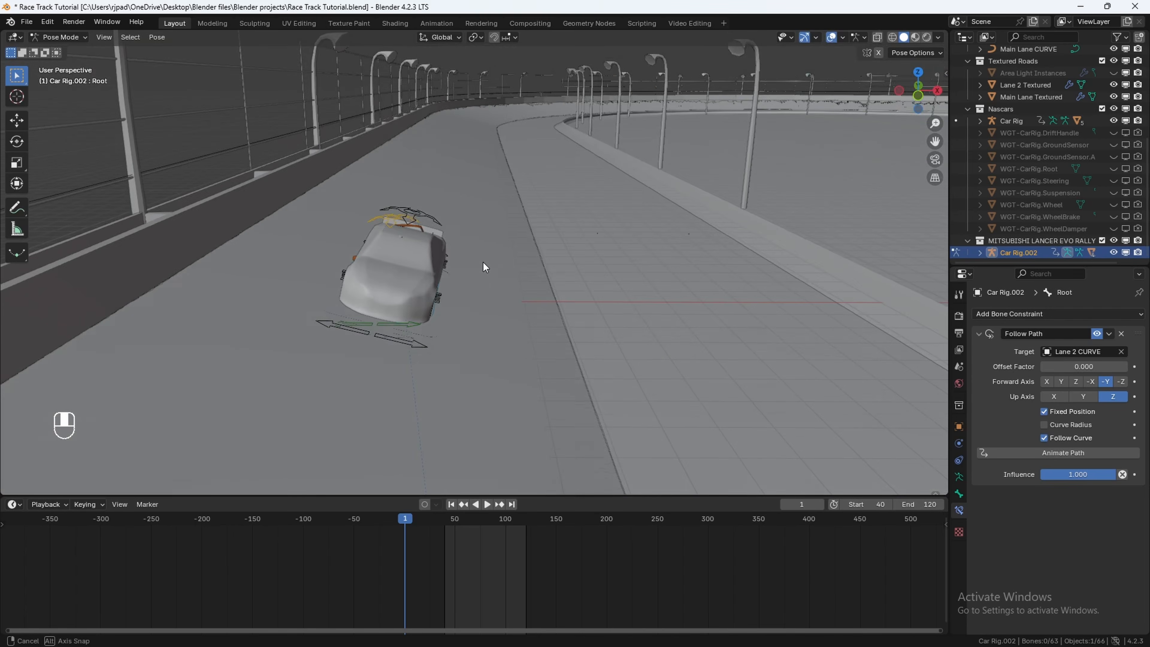
Step: Move the Lancer Evo's Root bone along X until the car sits beside the NASCAR car, and show the scene in Material Preview
key(shift+z)
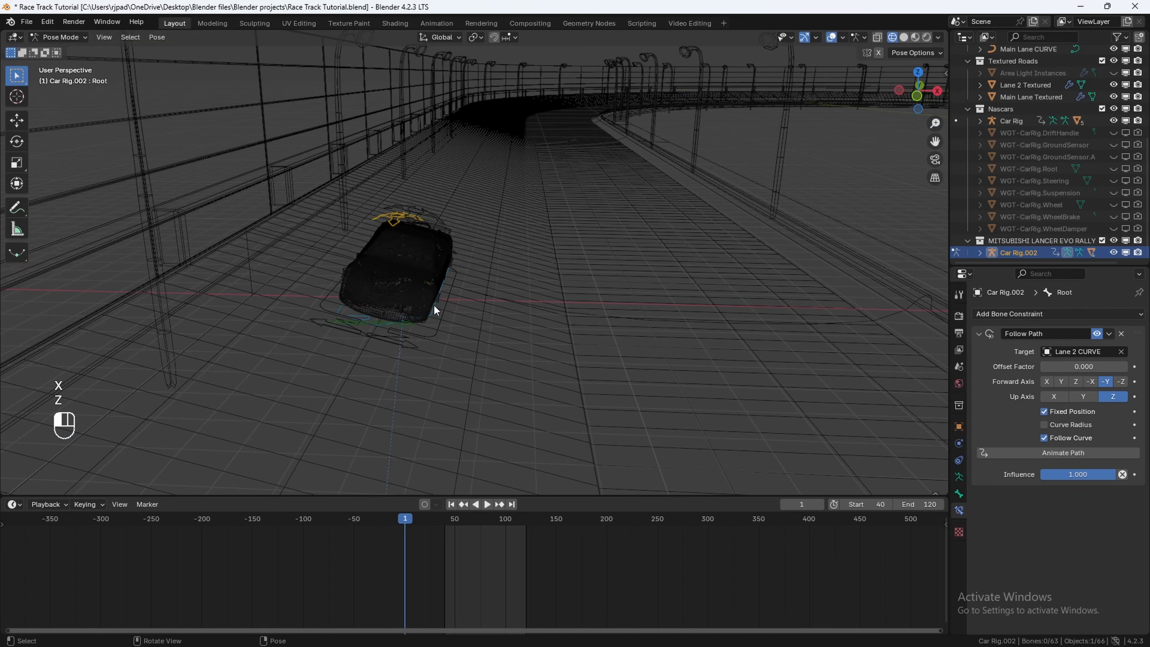
middle_drag(494, 303, 516, 268)
key(g)
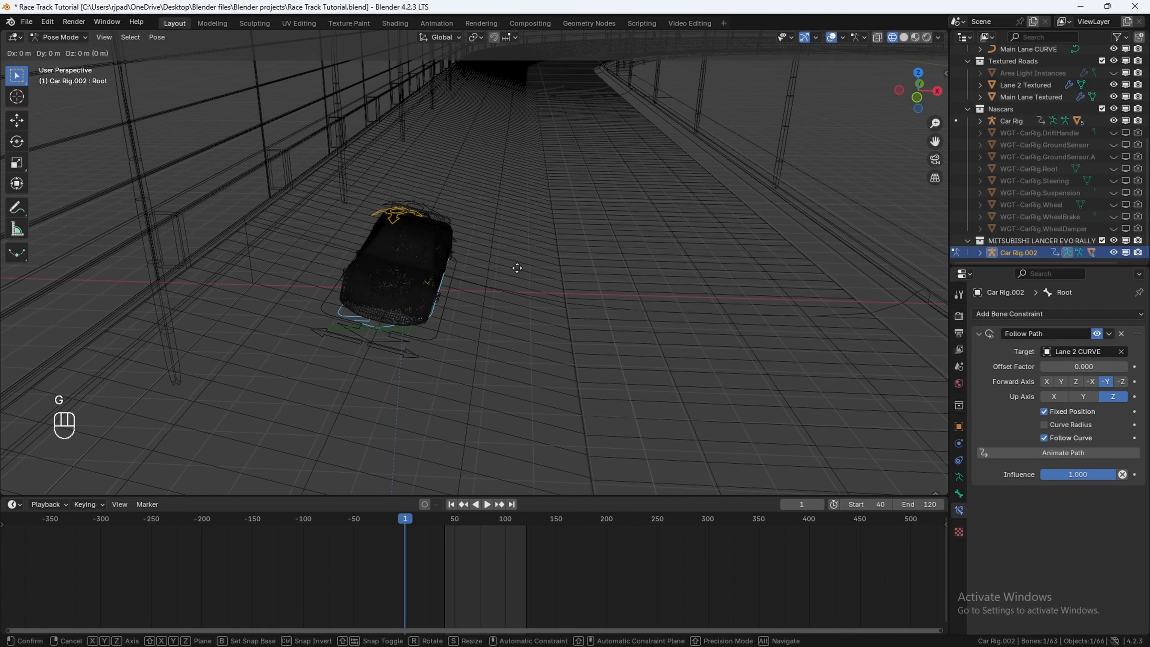
key(x)
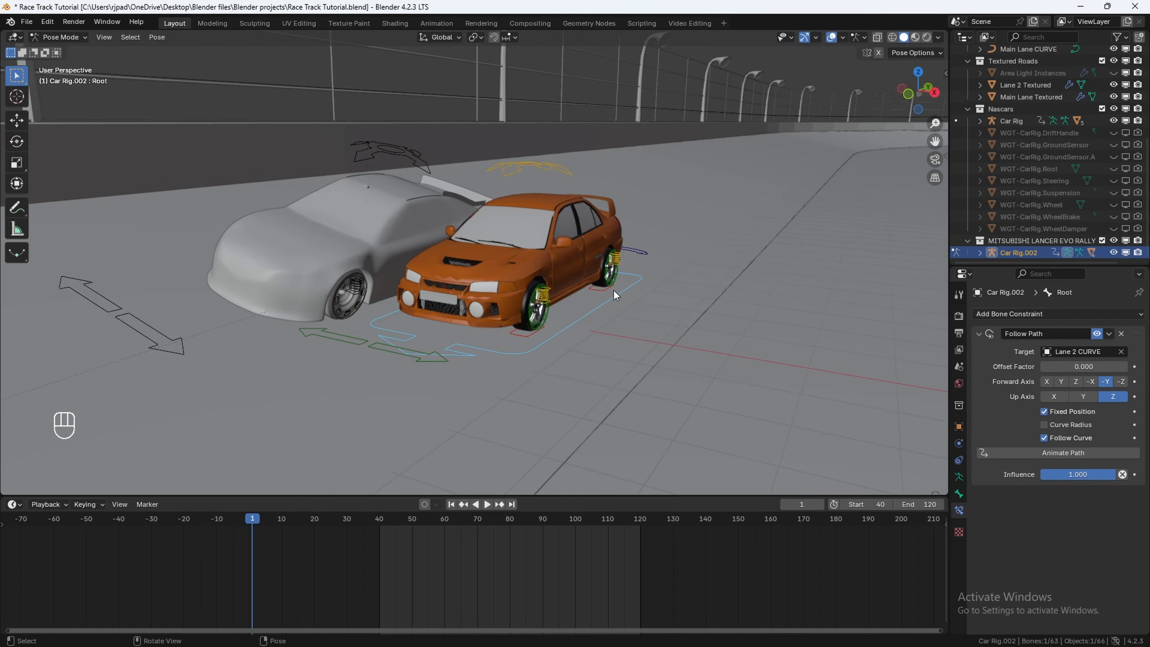
key(z)
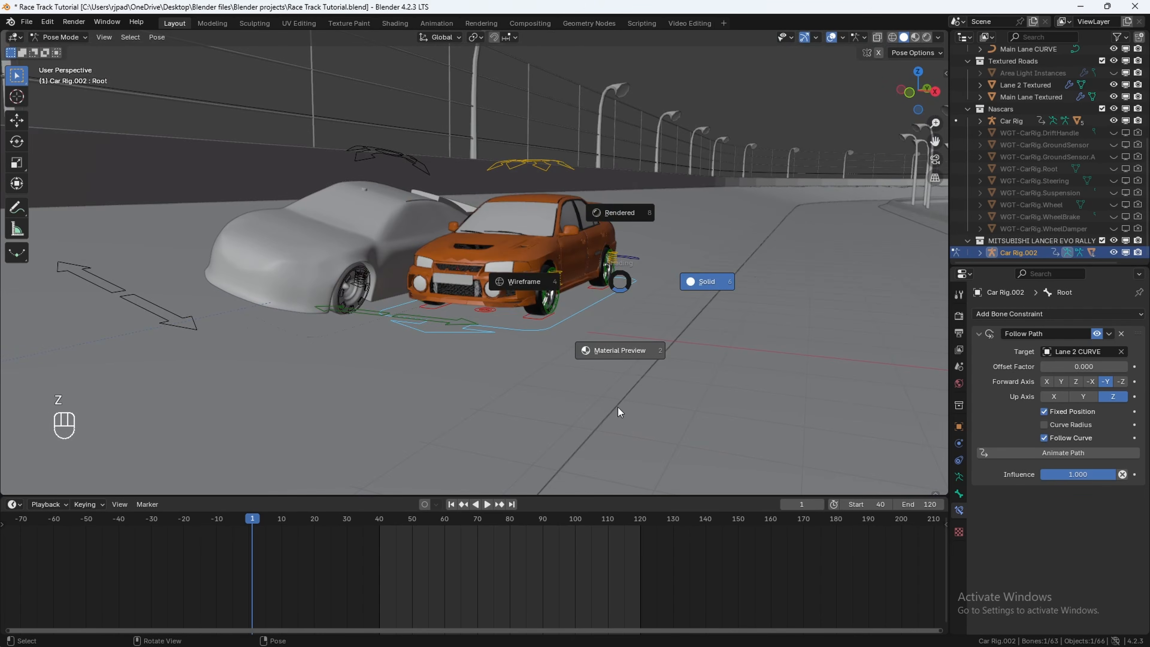
click(616, 346)
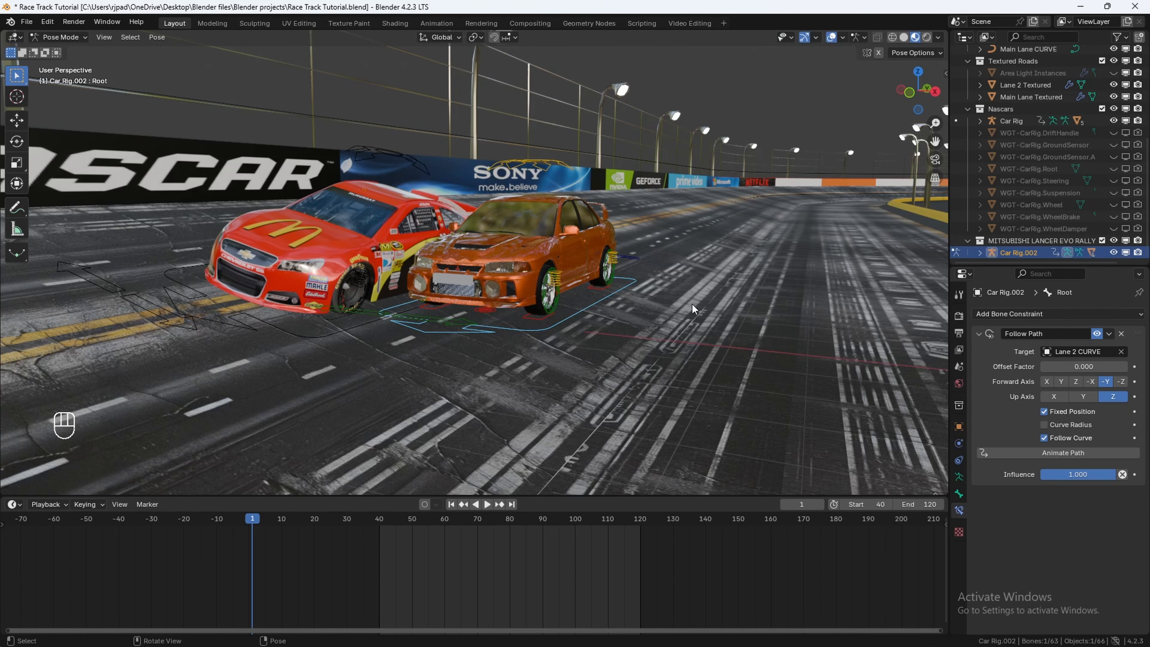
Step: Assign Lane 2 Textured as the ground of the rig's front axle, front-left and front-right ground sensors
key(n)
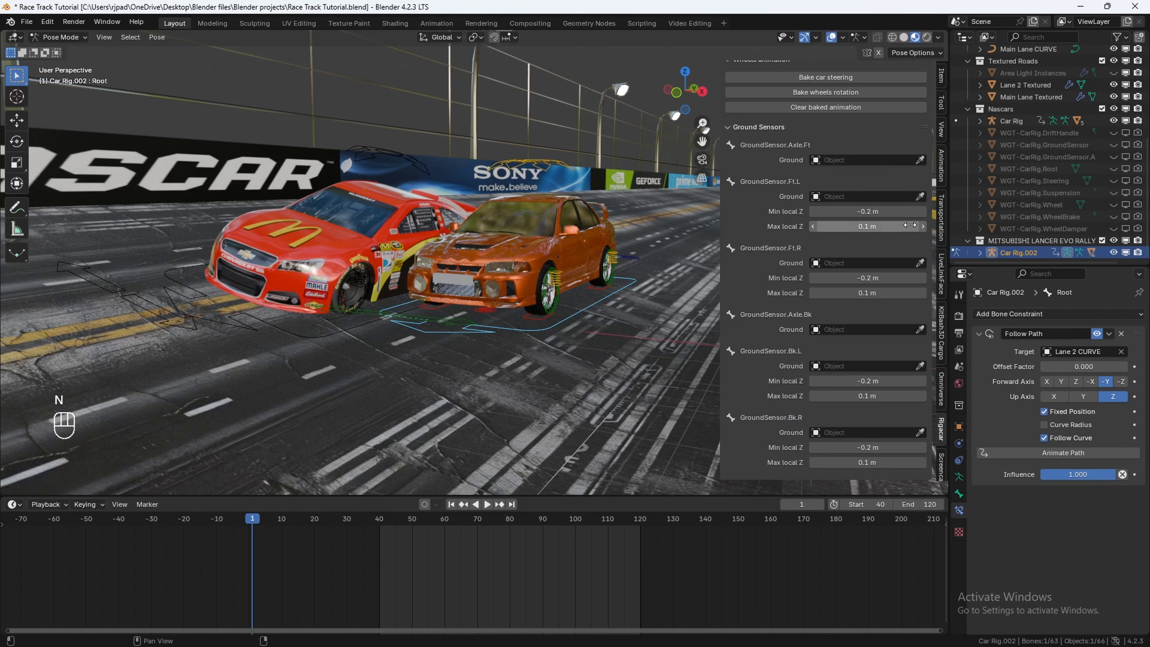
scroll(841, 197, up, 4)
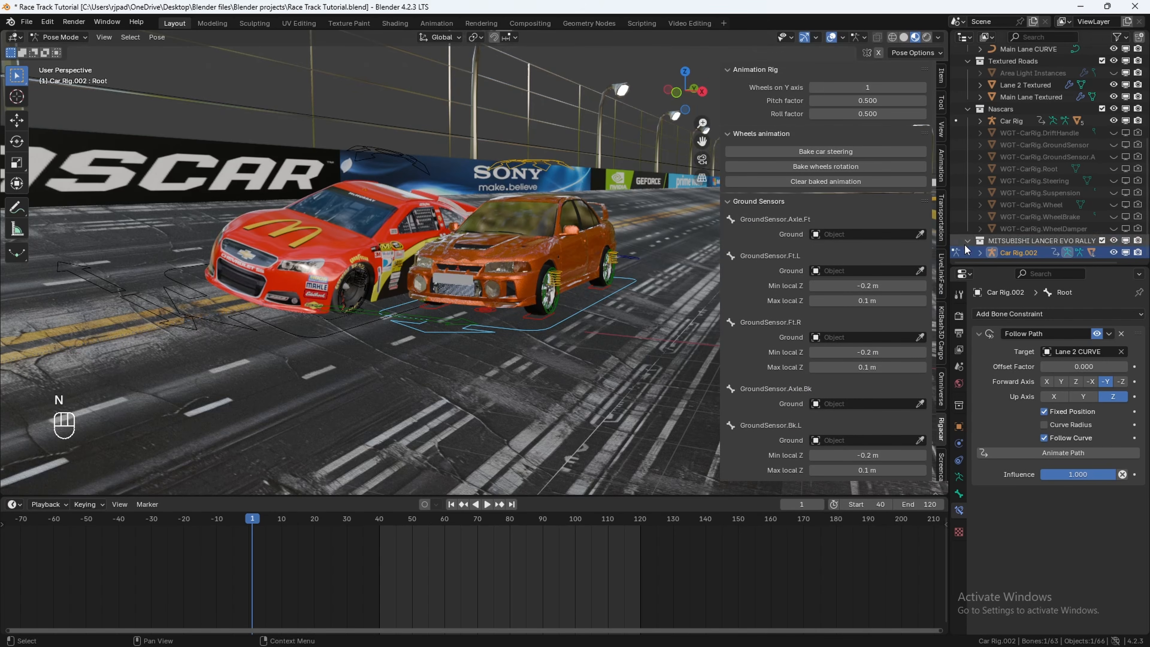
click(920, 234)
click(503, 386)
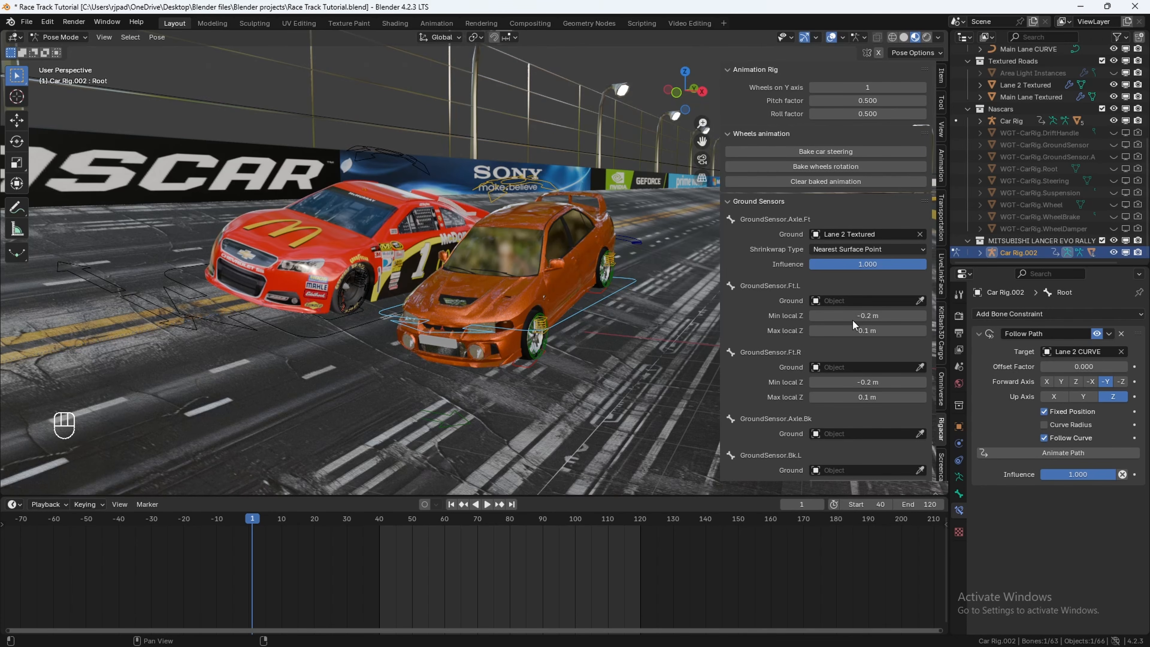
click(919, 300)
click(561, 398)
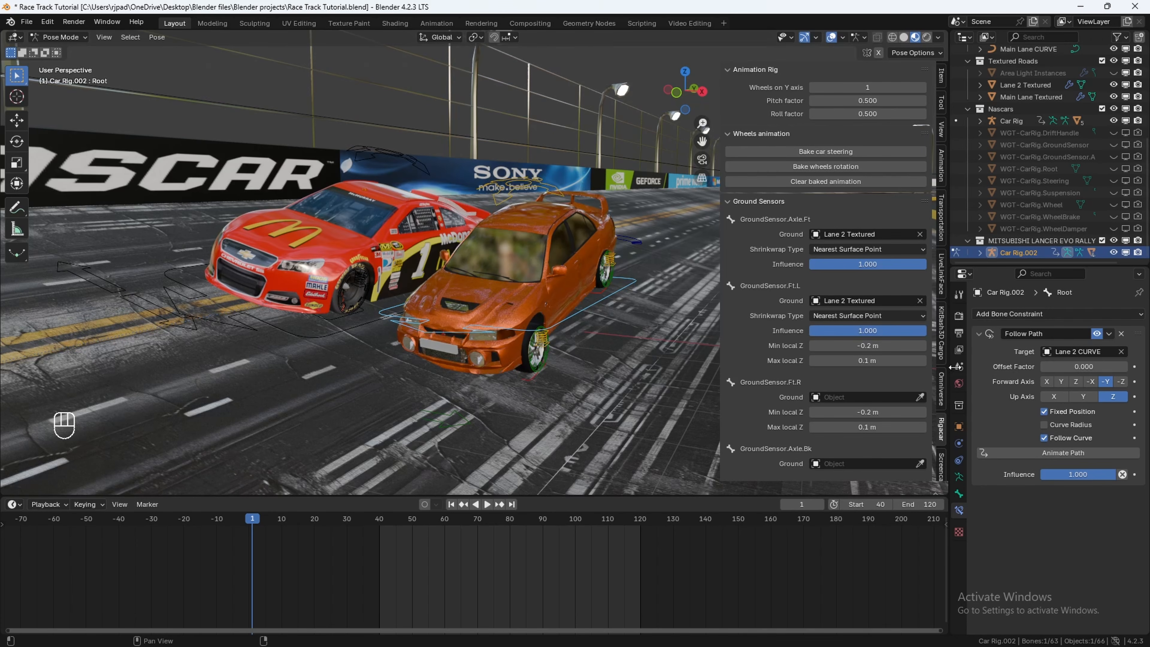
click(558, 403)
Step: Assign Lane 2 Textured as the ground of the back axle, back-left and back-right sensors and hide the sidebar
scroll(860, 317, down, 5)
click(920, 298)
click(917, 365)
click(920, 460)
click(501, 395)
key(n)
Step: Lower the Root bone about 0.85 m along Z and tilt it about 18.5° around Y to match the banked road
middle_drag(526, 389, 577, 304)
key(g)
key(z)
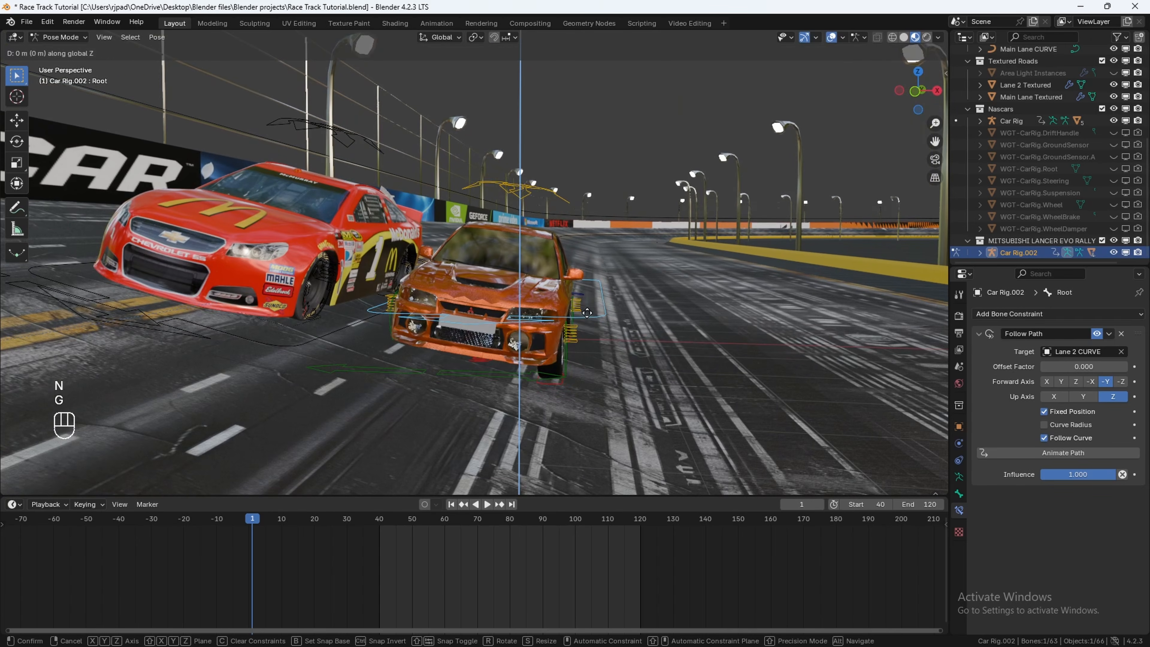
click(627, 351)
key(r)
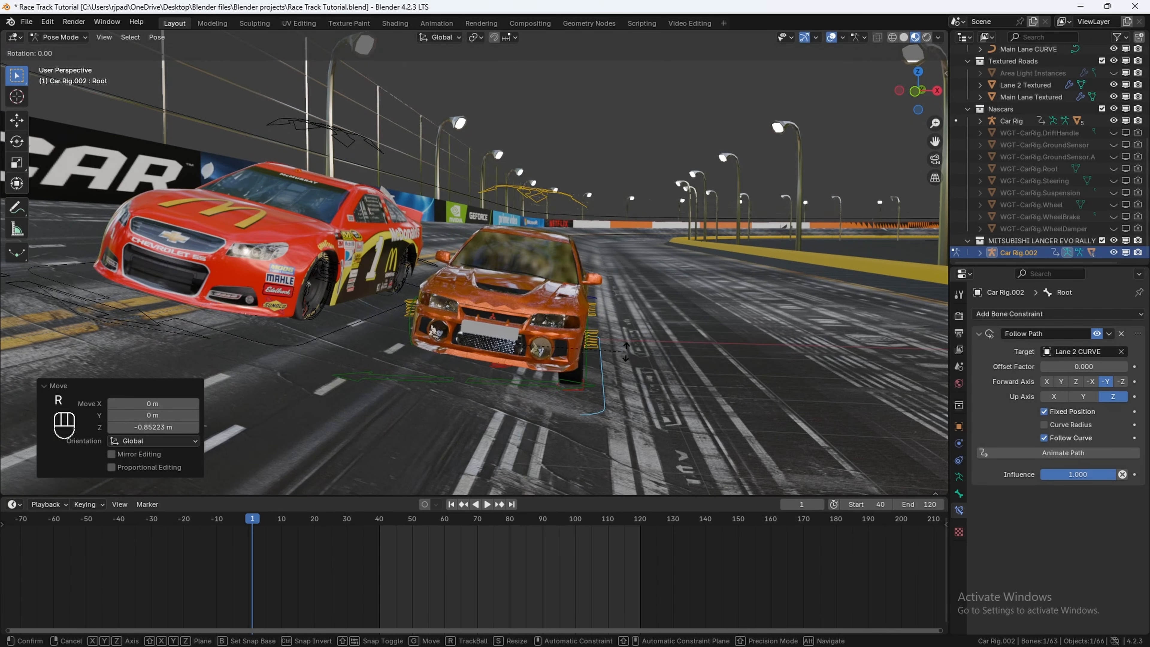
key(y)
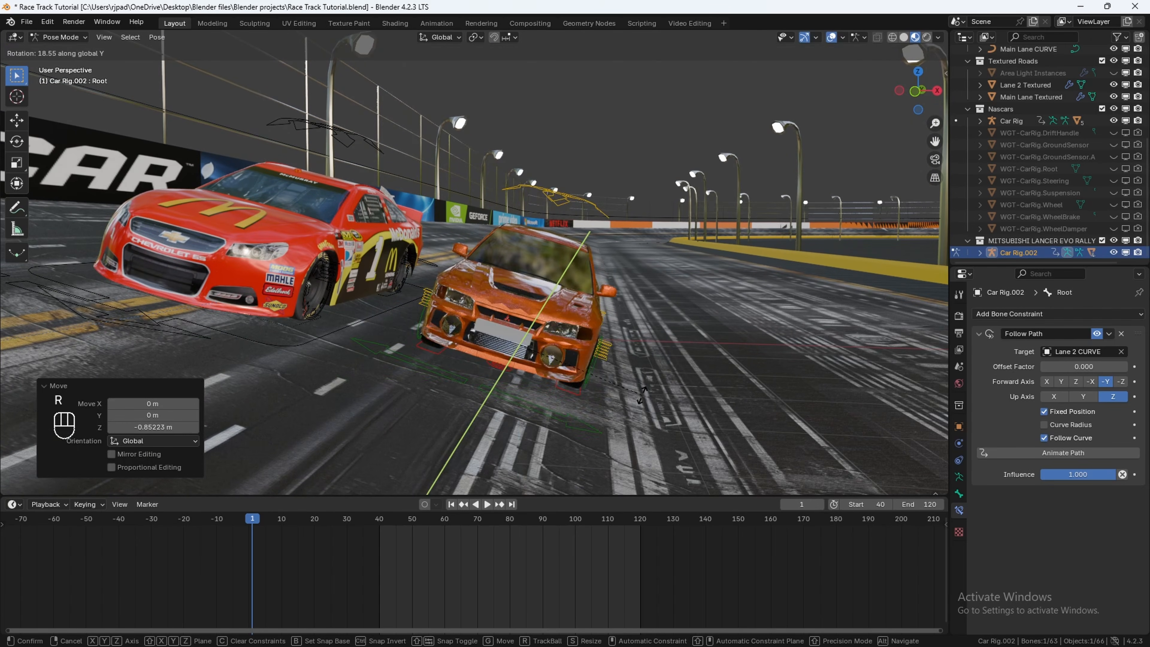
click(642, 395)
middle_drag(642, 395, 576, 399)
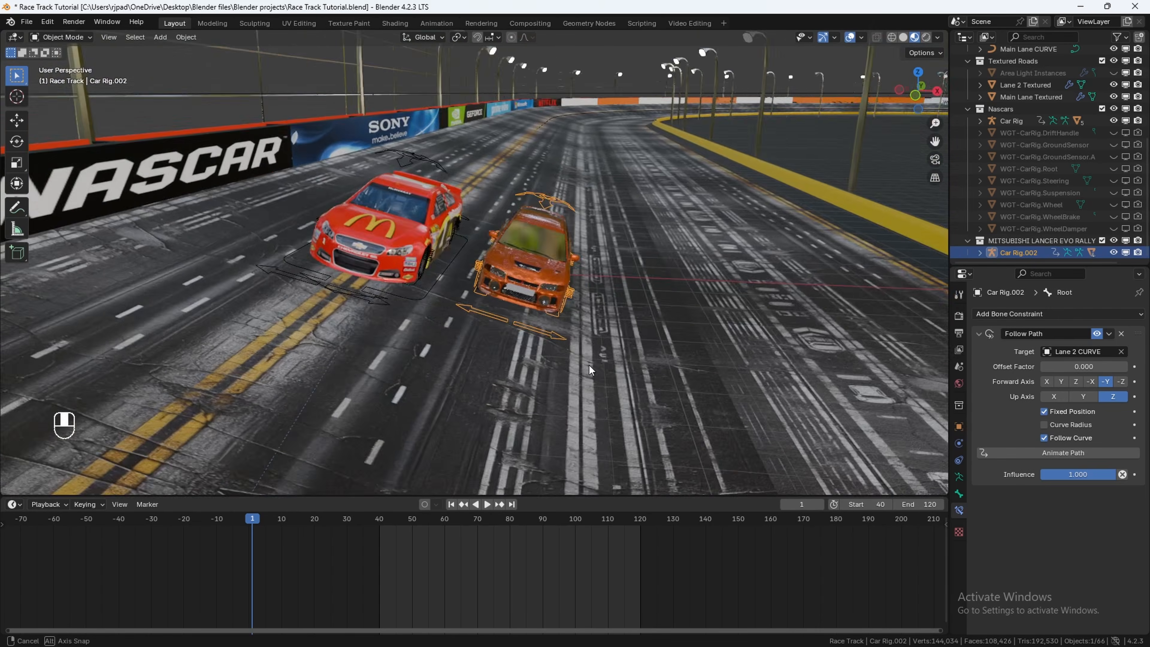
Step: Keyframe the Follow Path Offset Factor at 0 on frame 1 and at 1.000 on frame 399
middle_drag(589, 365, 415, 492)
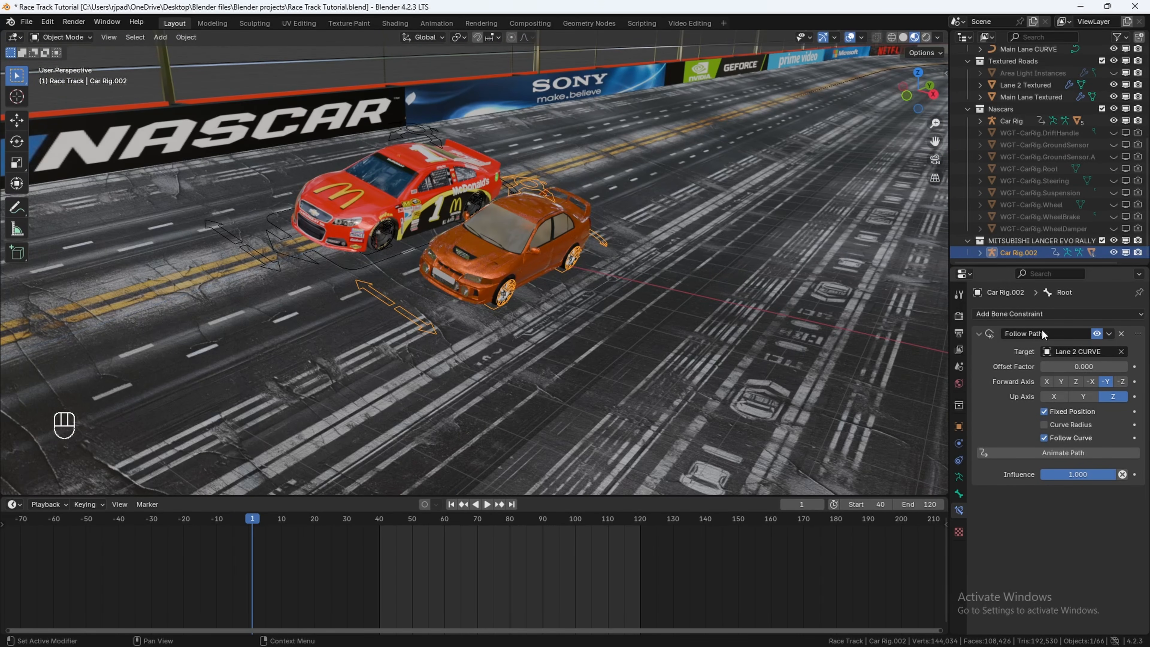
click(1135, 367)
scroll(451, 547, down, 2)
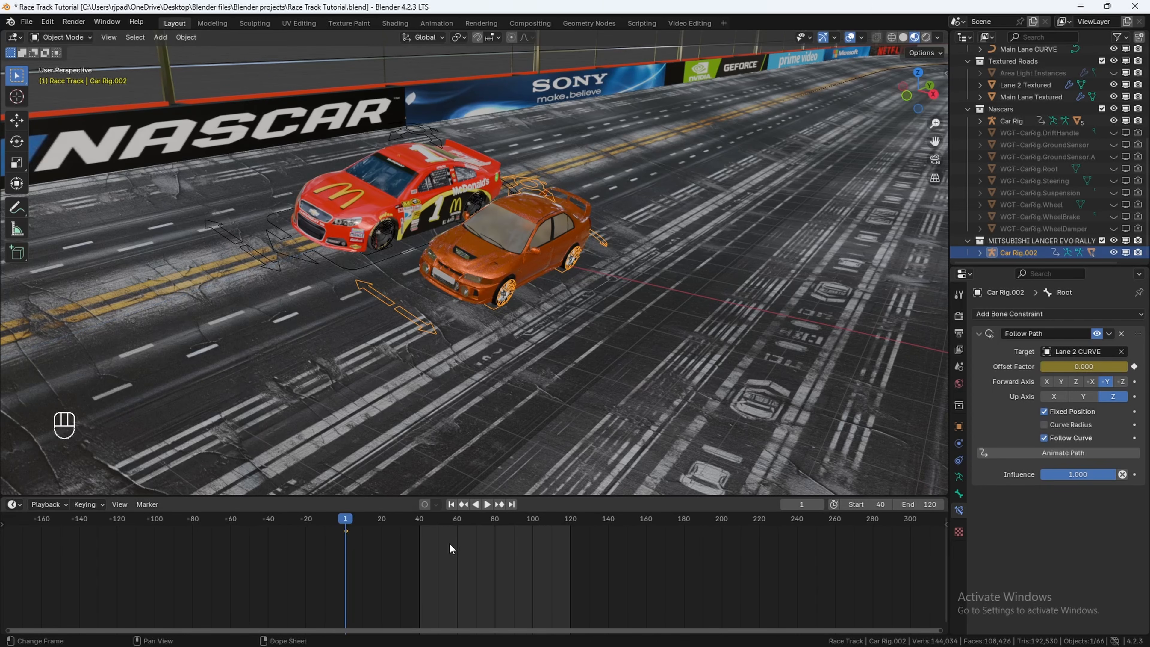
scroll(453, 543, down, 2)
drag(621, 524, 897, 541)
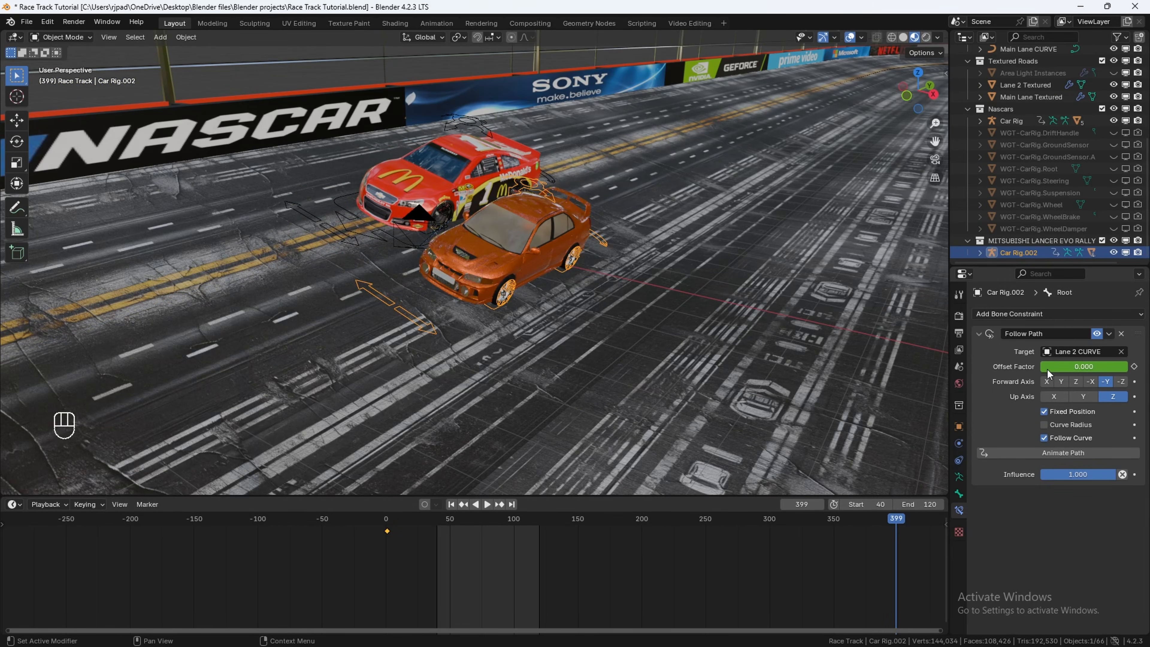
drag(1048, 370, 1133, 370)
click(1135, 367)
Step: Play the animation through the camera to check how both cars move in the shot
key(KP_0)
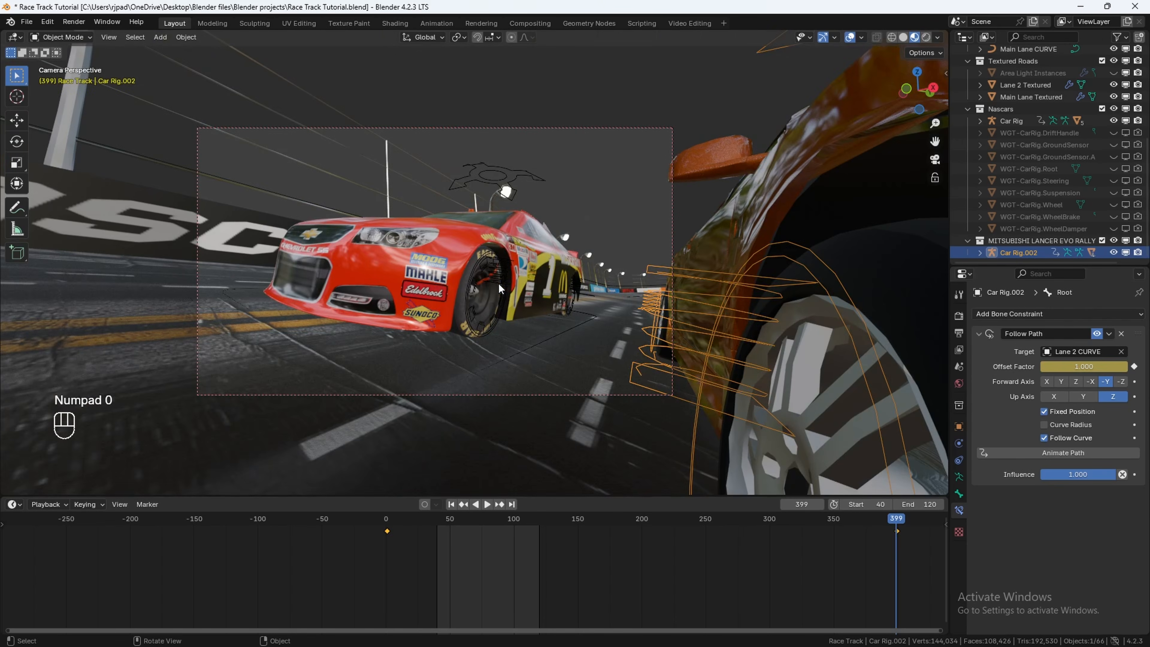
key(space)
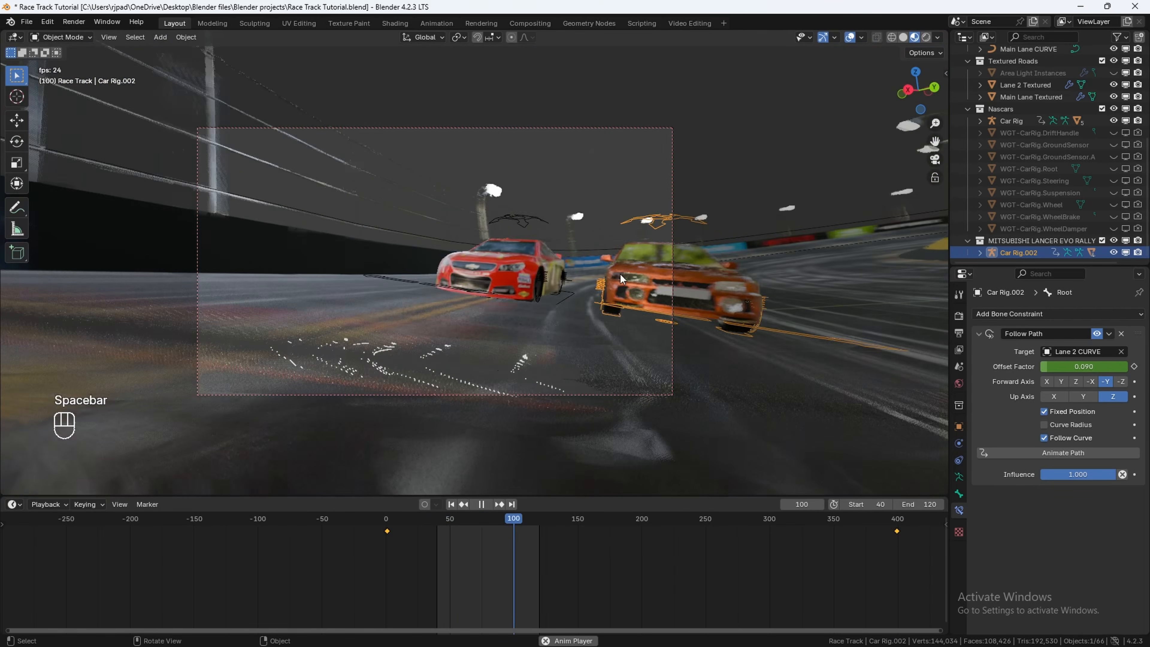
key(space)
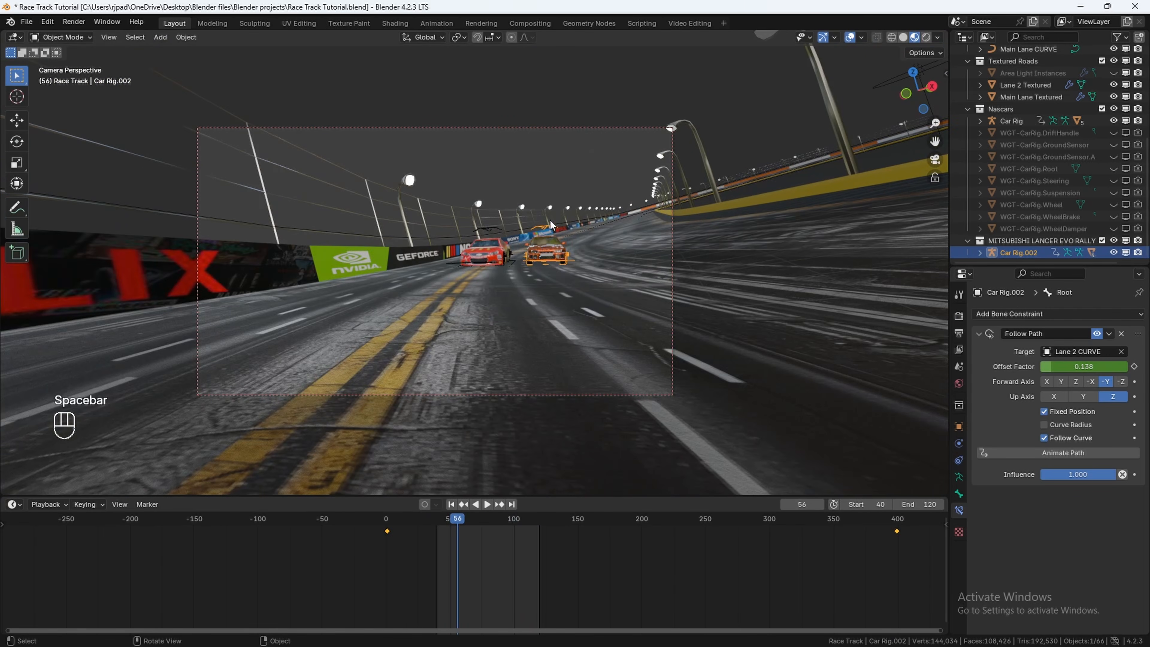
Step: Go to frame 40, focus on the Lancer Evo and switch its rig to Pose Mode
drag(461, 515, 436, 524)
middle_drag(511, 263, 558, 426)
key(KP_Decimal)
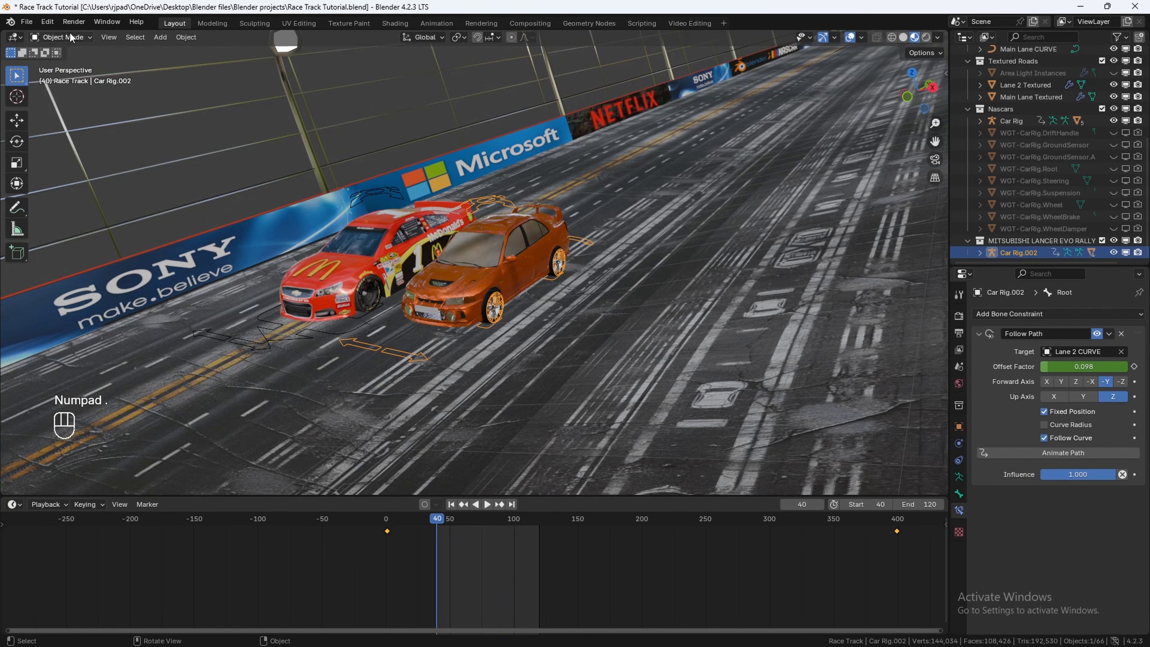
click(68, 38)
click(93, 75)
Step: Move the last Offset Factor keyframe of the Lancer Evo to about frame 425 to slow the car down
scroll(638, 538, down, 7)
scroll(460, 335, down, 1)
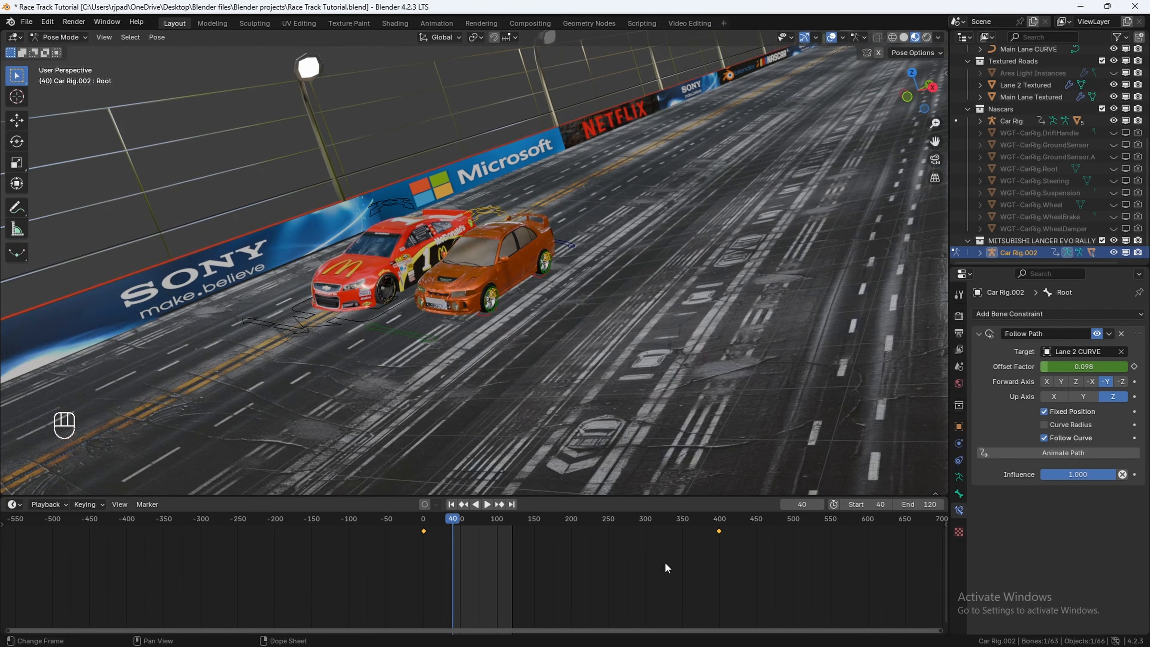
scroll(722, 577, up, 2)
drag(798, 574, 737, 524)
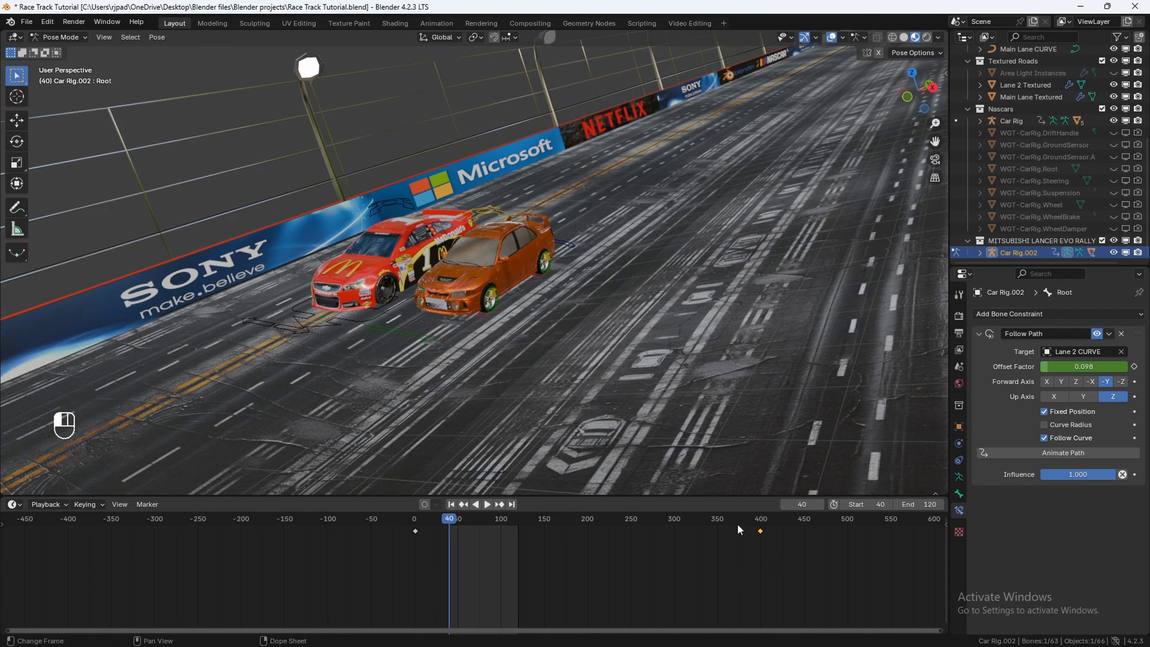
key(g)
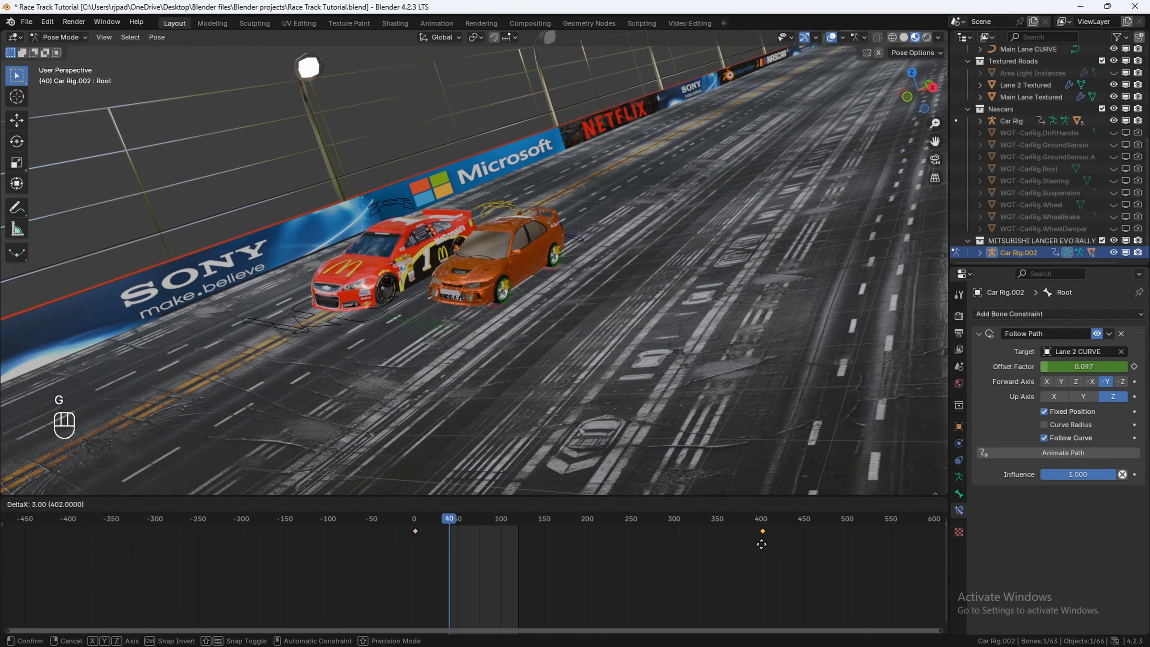
click(782, 543)
Step: Play the shot through the camera and move the Lancer Evo's last Offset Factor keyframe to about frame 450
key(KP_0)
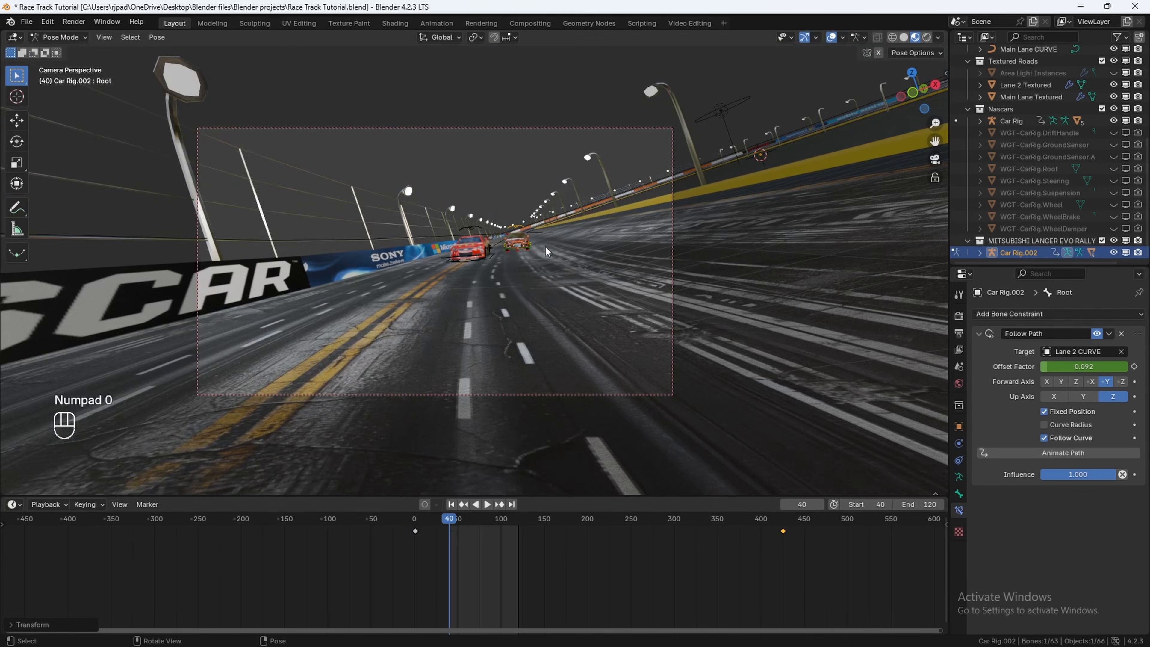
key(space)
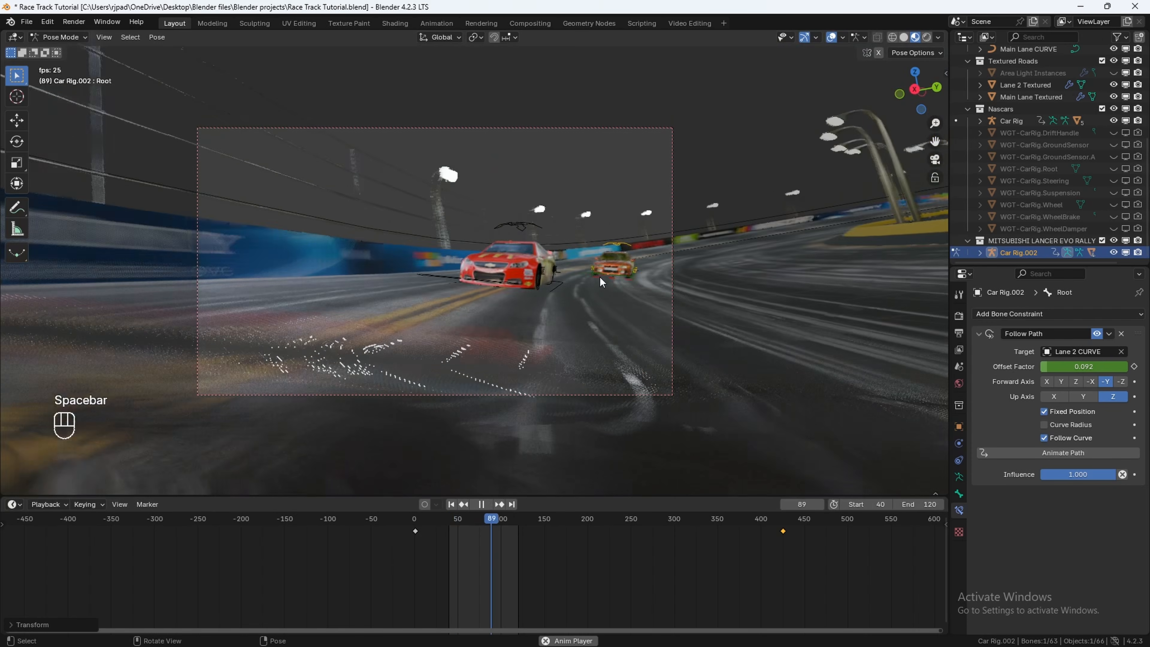
key(space)
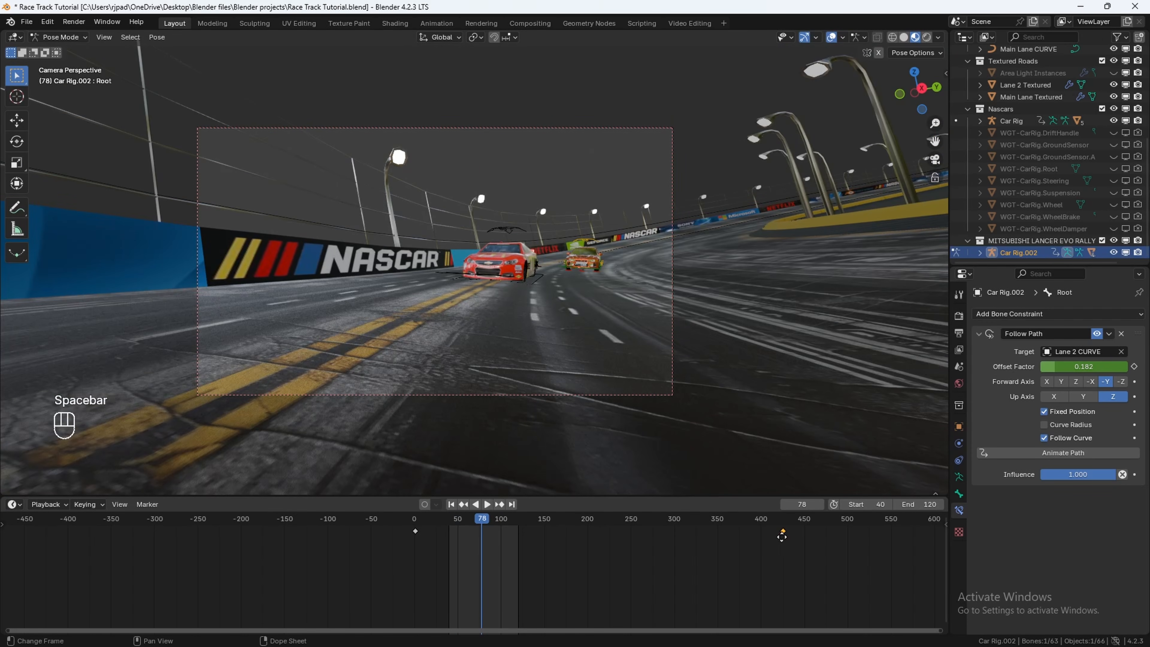
key(g)
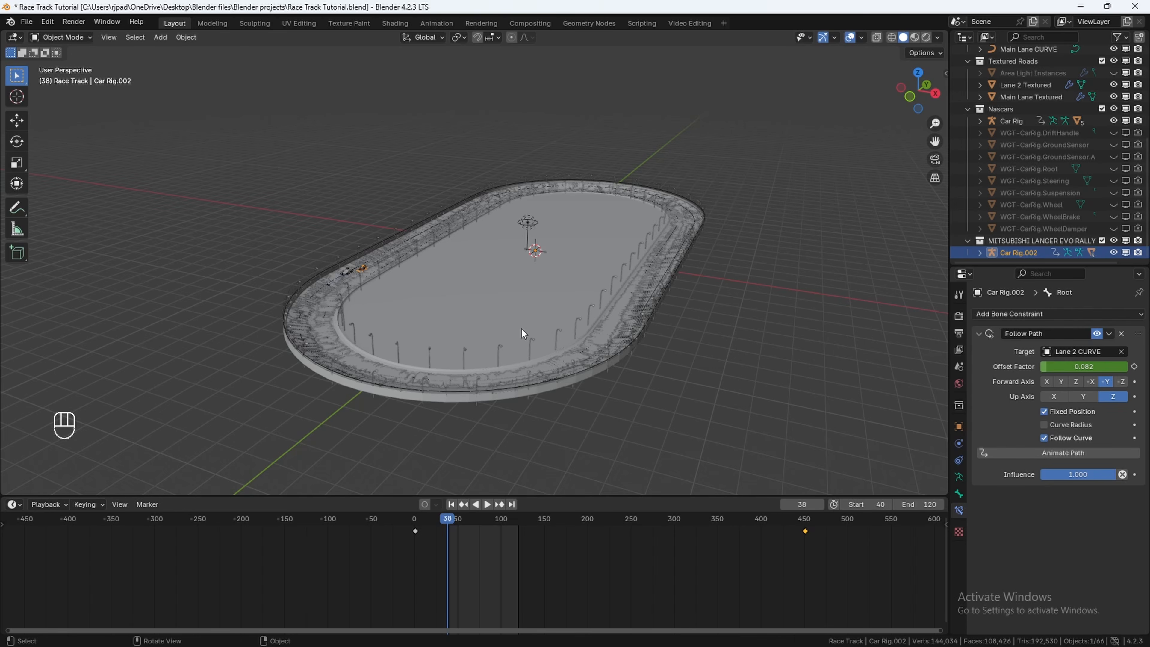
Step: Add a mesh circle to the Race Track collection and look at the track from the top
mouse_move(521, 329)
middle_down()
mouse_move(434, 327)
mouse_move(470, 306)
mouse_move(580, 295)
mouse_move(501, 291)
mouse_move(521, 334)
middle_up()
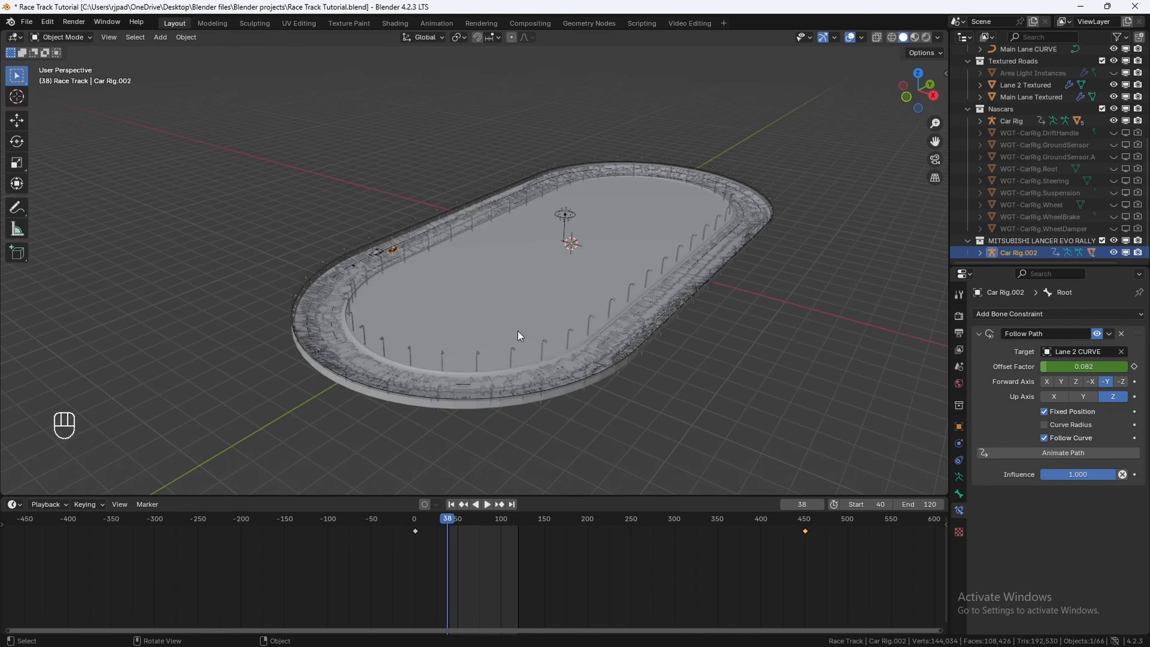
scroll(1083, 168, up, 8)
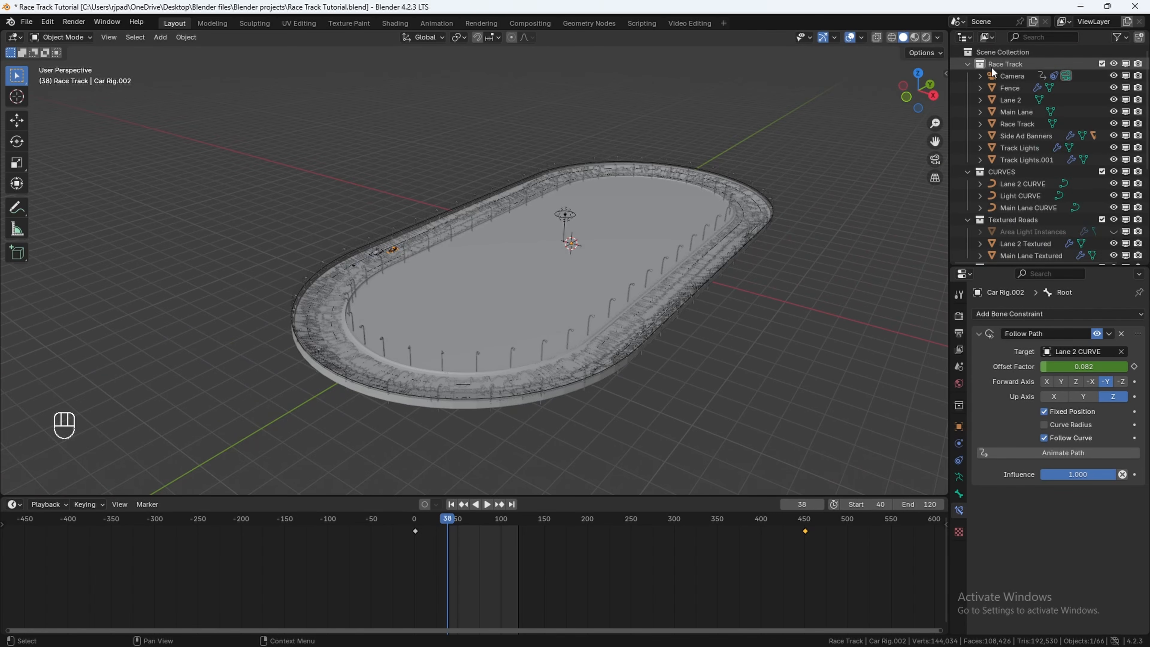
click(981, 64)
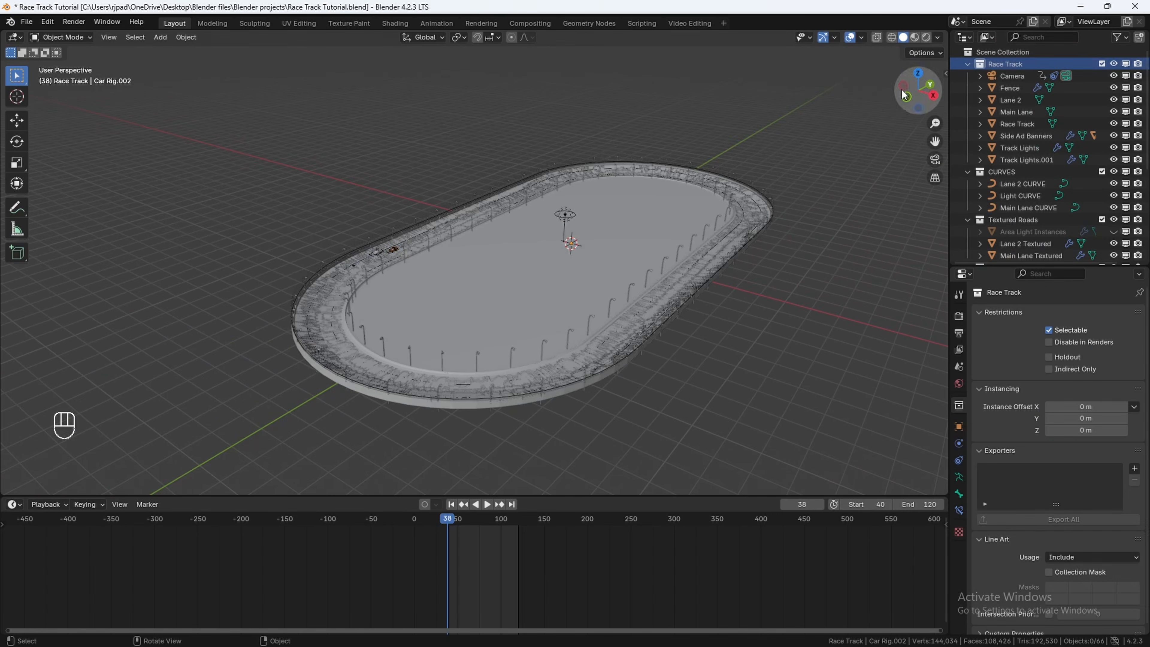
drag(903, 89, 495, 292)
key(shift+a)
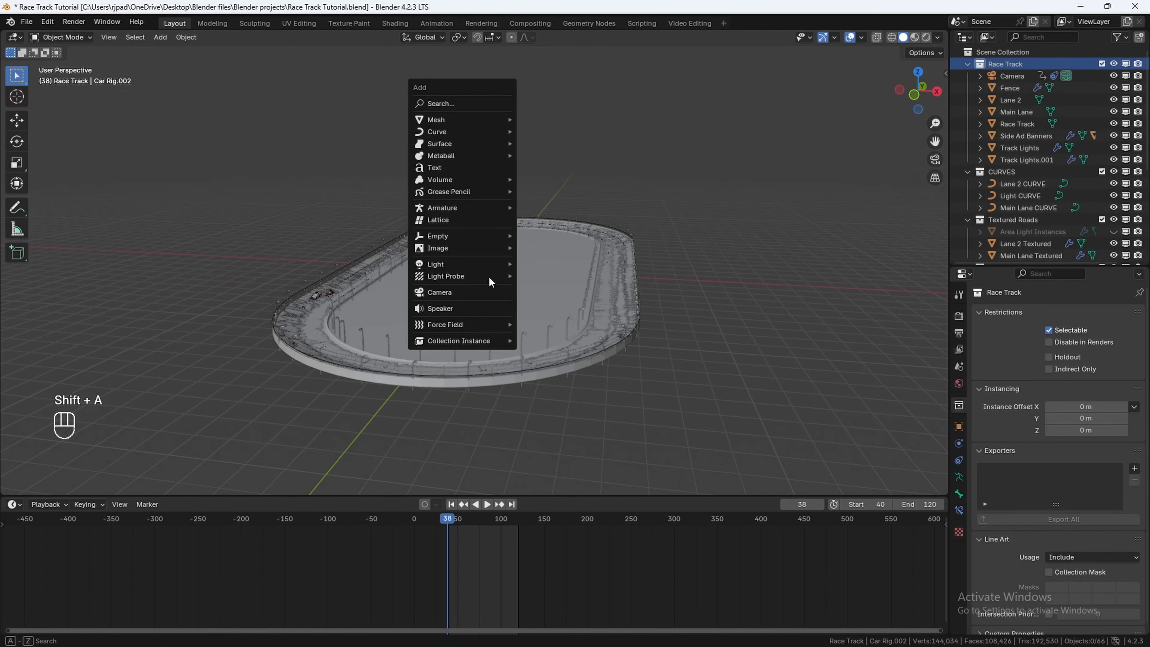
mouse_move(450, 119)
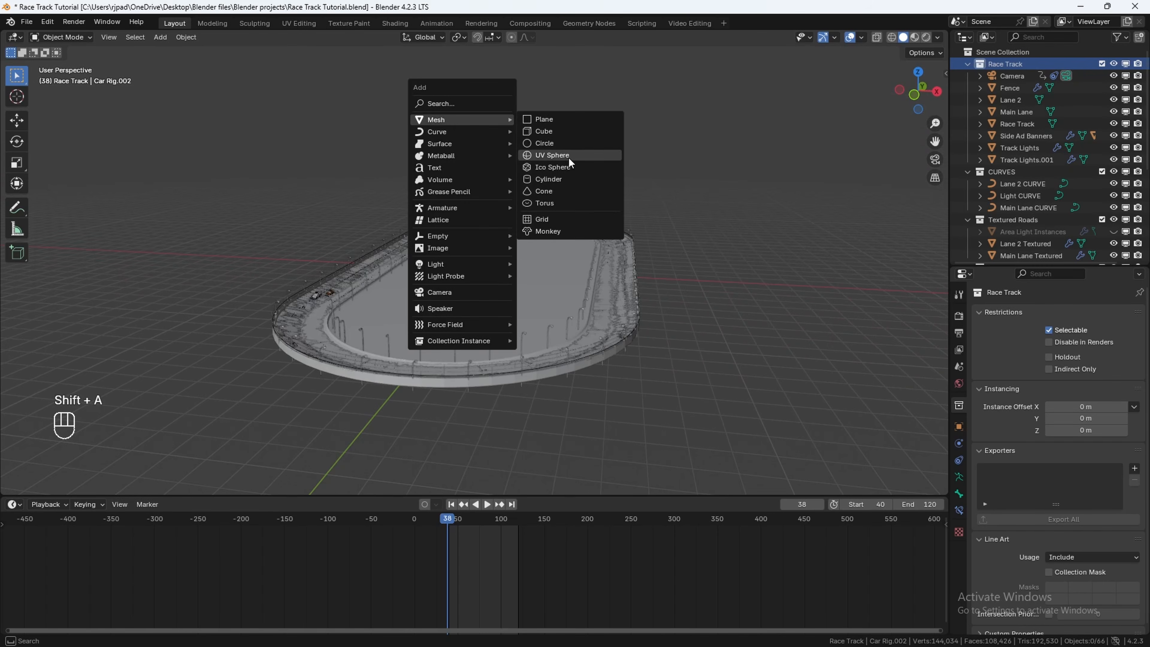
click(555, 142)
click(919, 74)
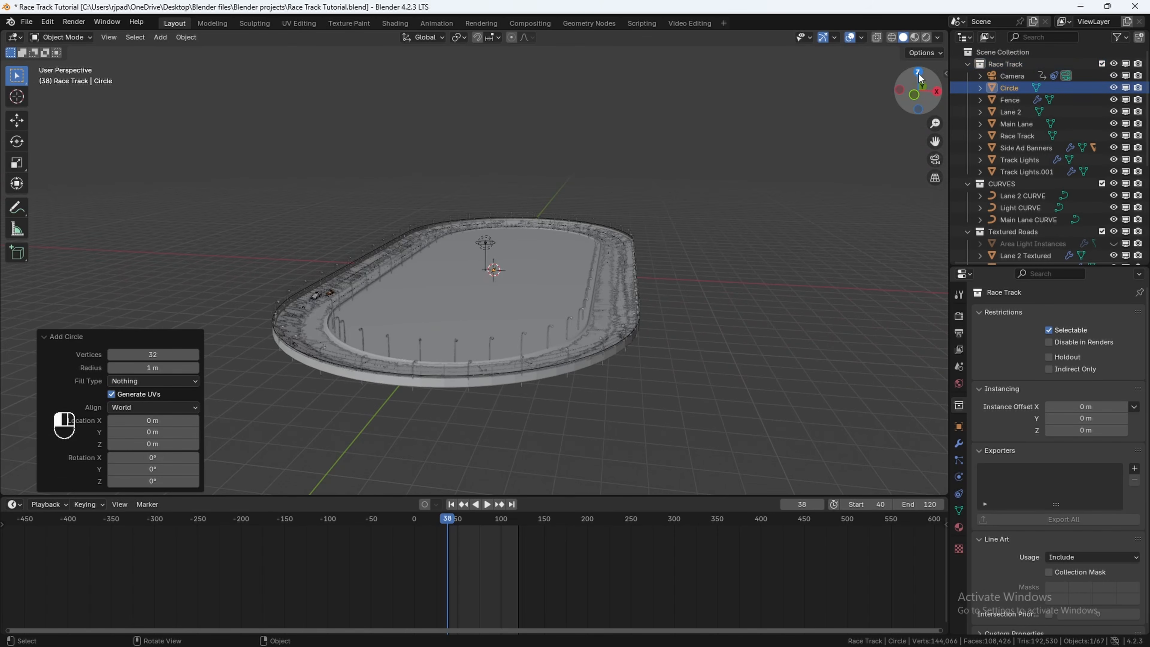
Step: Scale the circle up to about 339 m across so that it surrounds the whole race track
shift+scroll(570, 221, up, 3)
key(s)
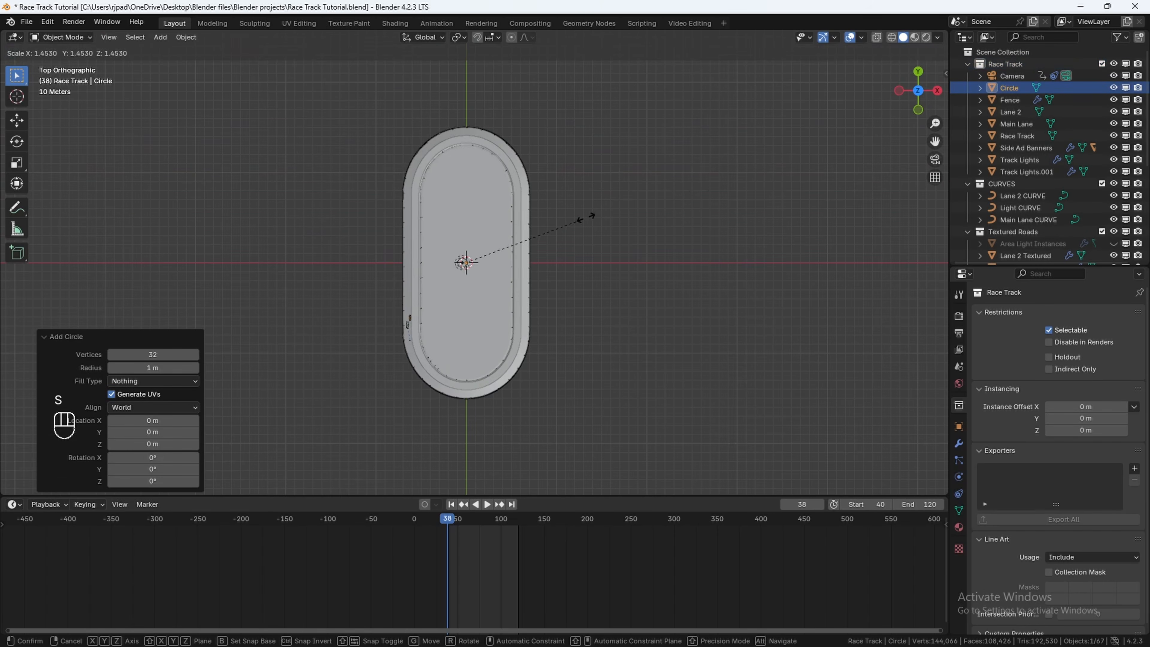
click(528, 413)
key(s)
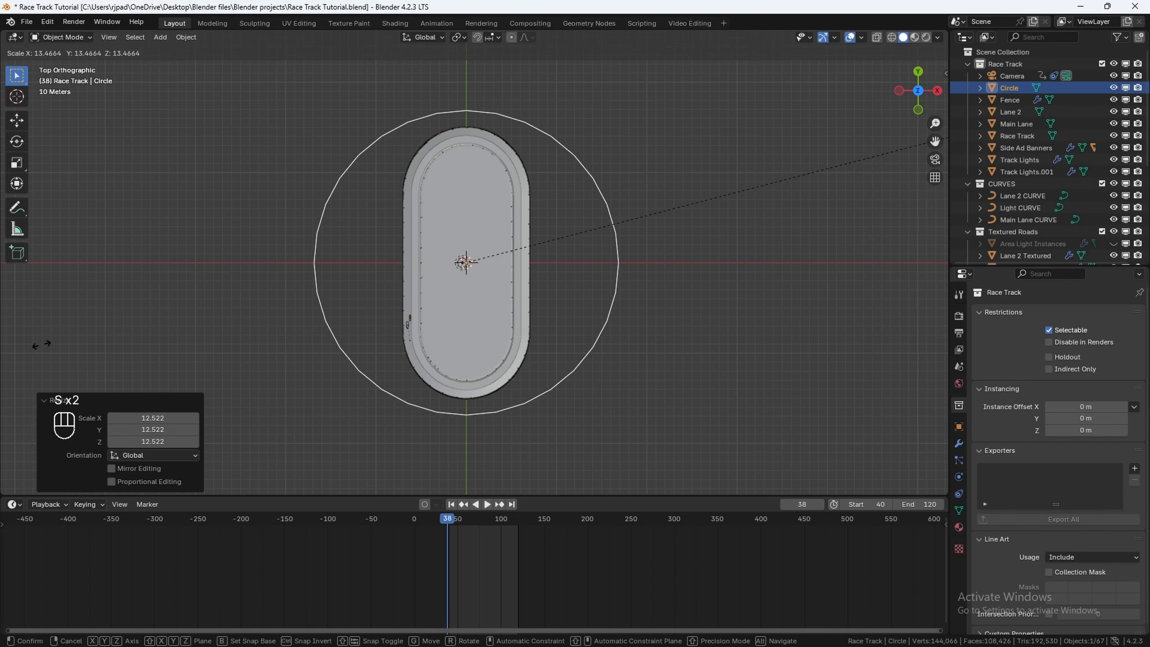
click(42, 345)
Step: Set the circle's dimensions to 358 m in X and 506 m in Y
key(n)
click(863, 263)
text(358)
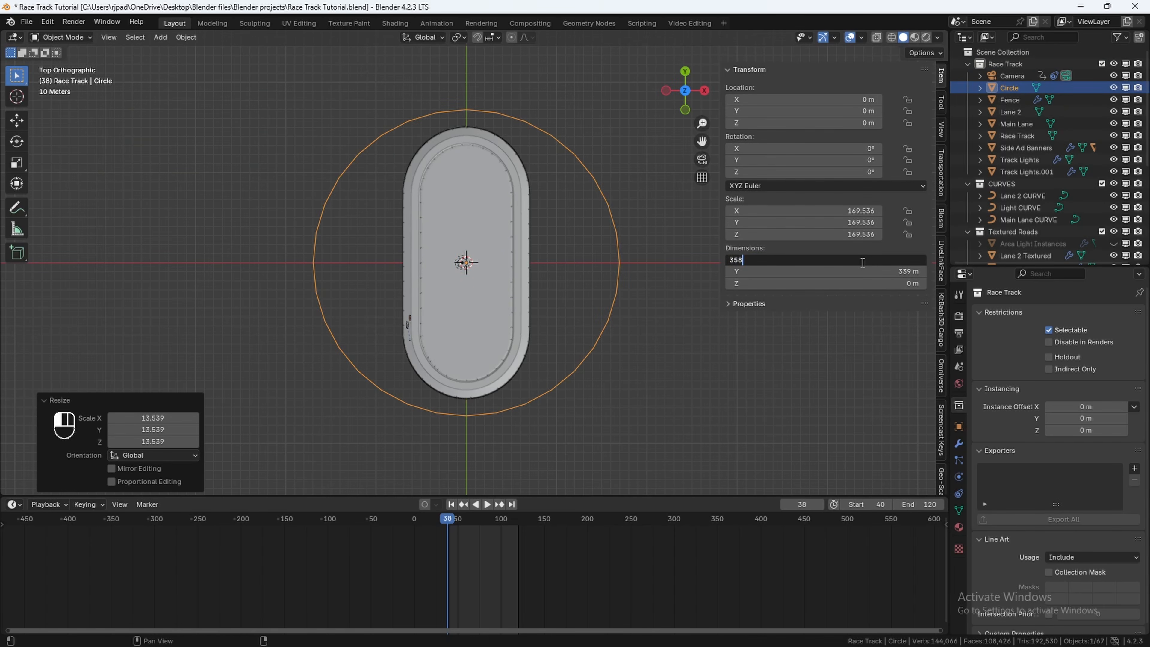
key(Return)
click(846, 272)
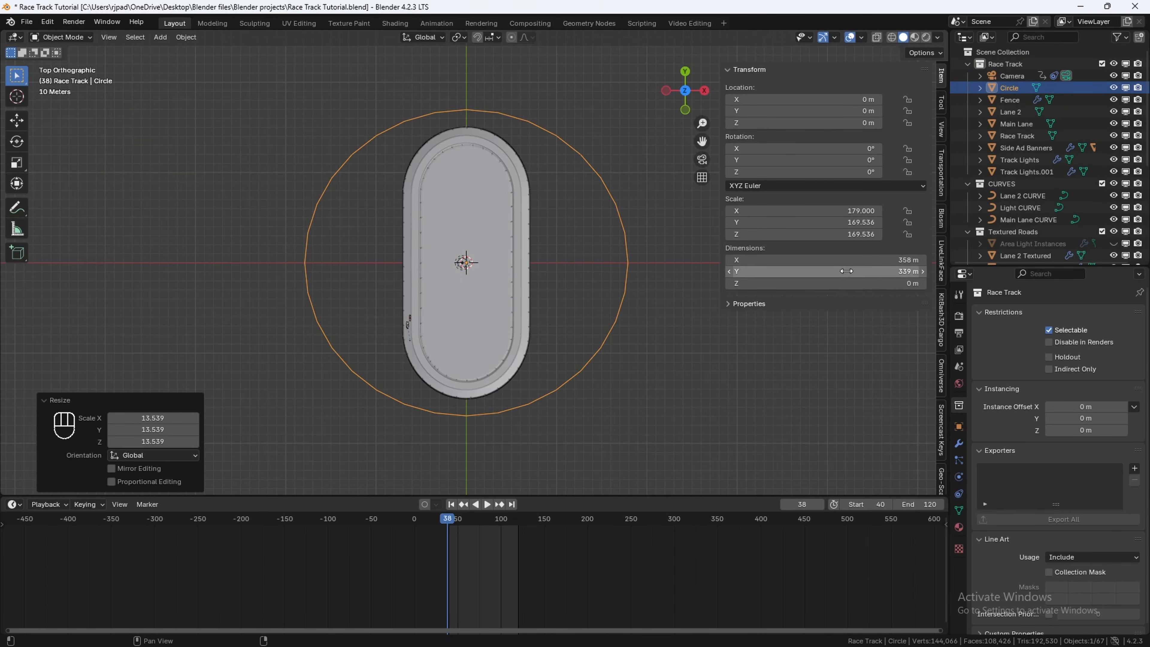
text(506)
key(Return)
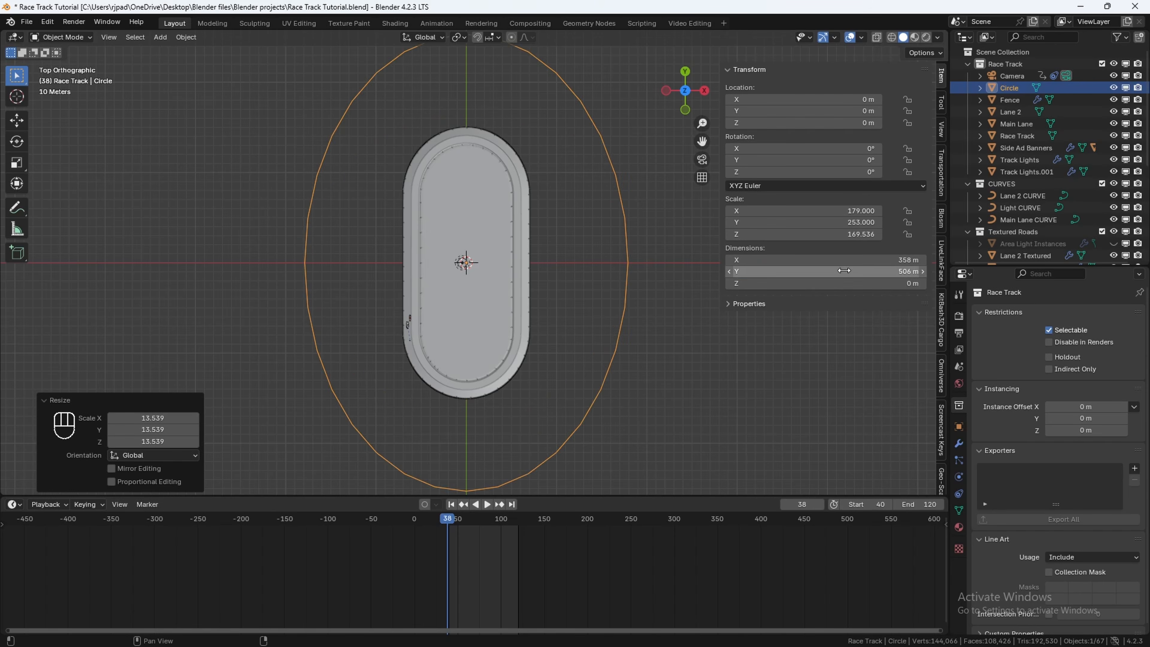
key(n)
Step: Enter Edit Mode on the circle, switch to vertex selection and fill it with a face
middle_drag(567, 254, 590, 327)
key(Tab)
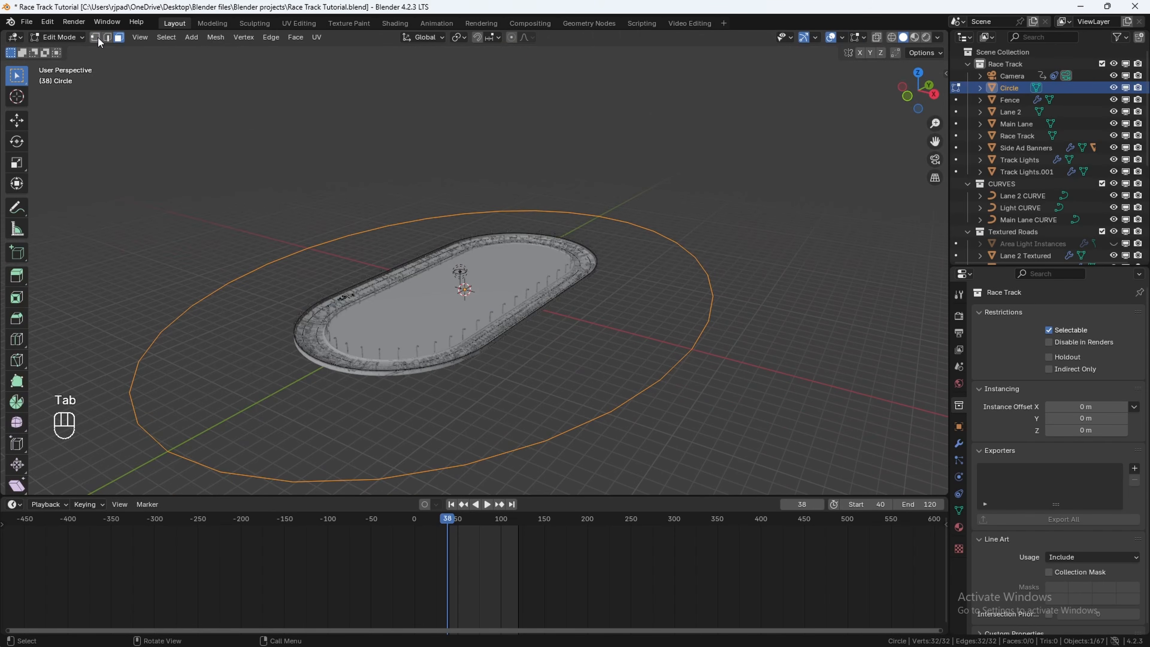
click(96, 37)
key(f)
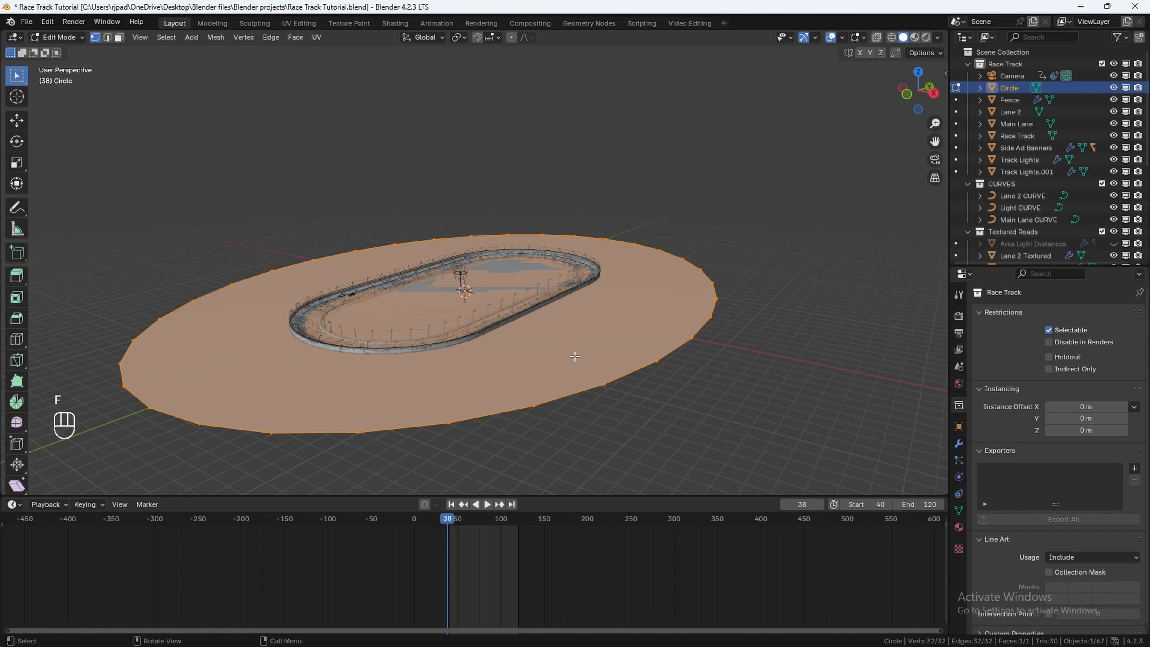
Step: Extrude the filled circle face 50 m upward
key(e)
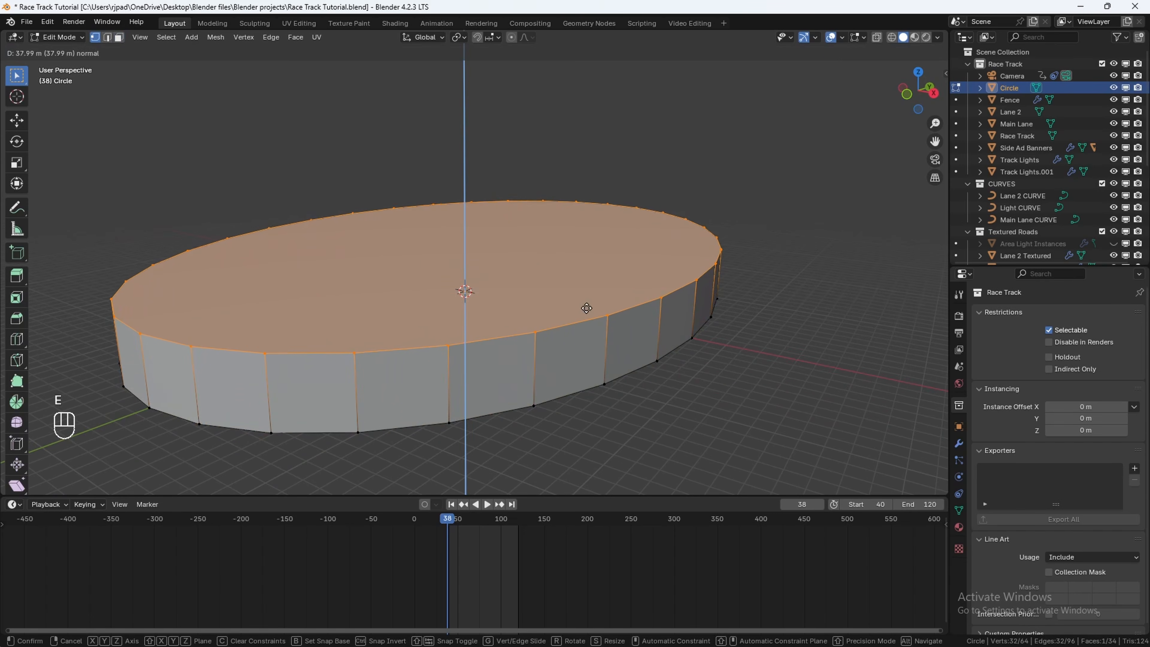
click(586, 309)
click(168, 441)
text(50)
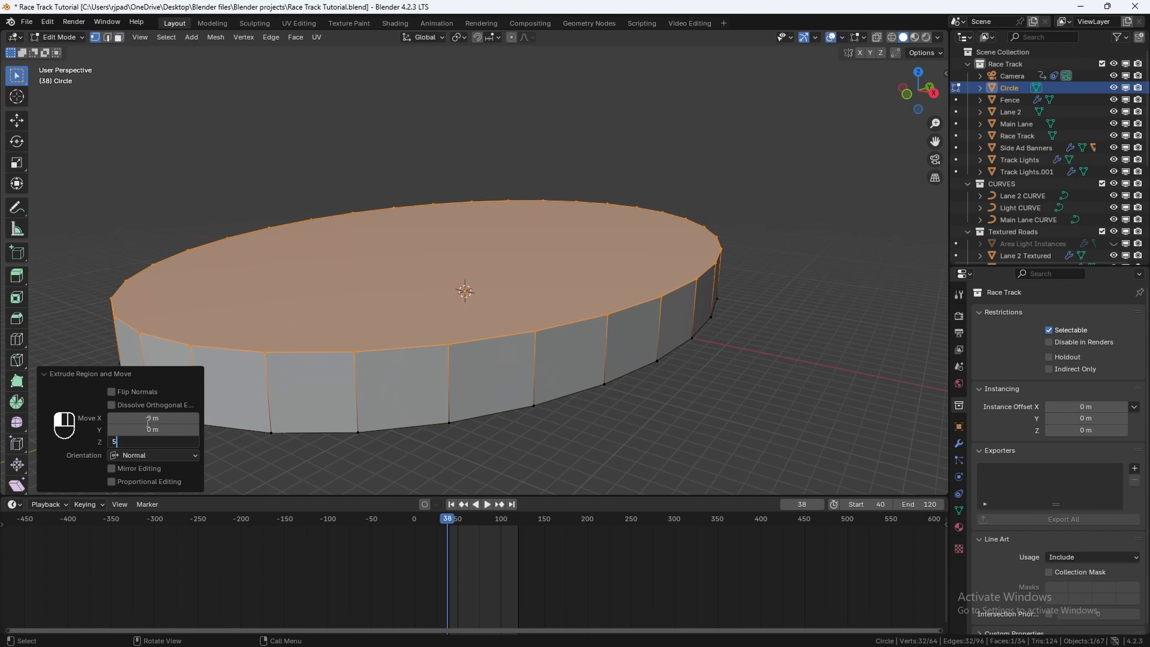
key(Return)
Step: Select the top face of the extruded circle and separate it into its own object
click(121, 40)
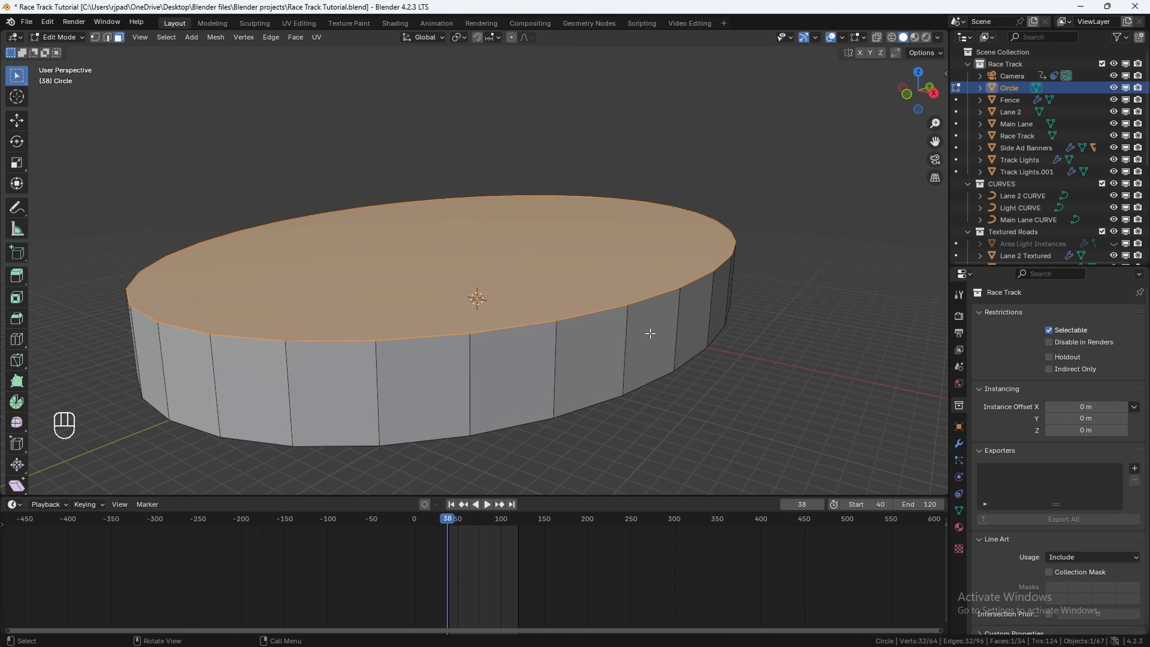
click(644, 251)
middle_drag(565, 263, 577, 271)
key(p)
click(662, 293)
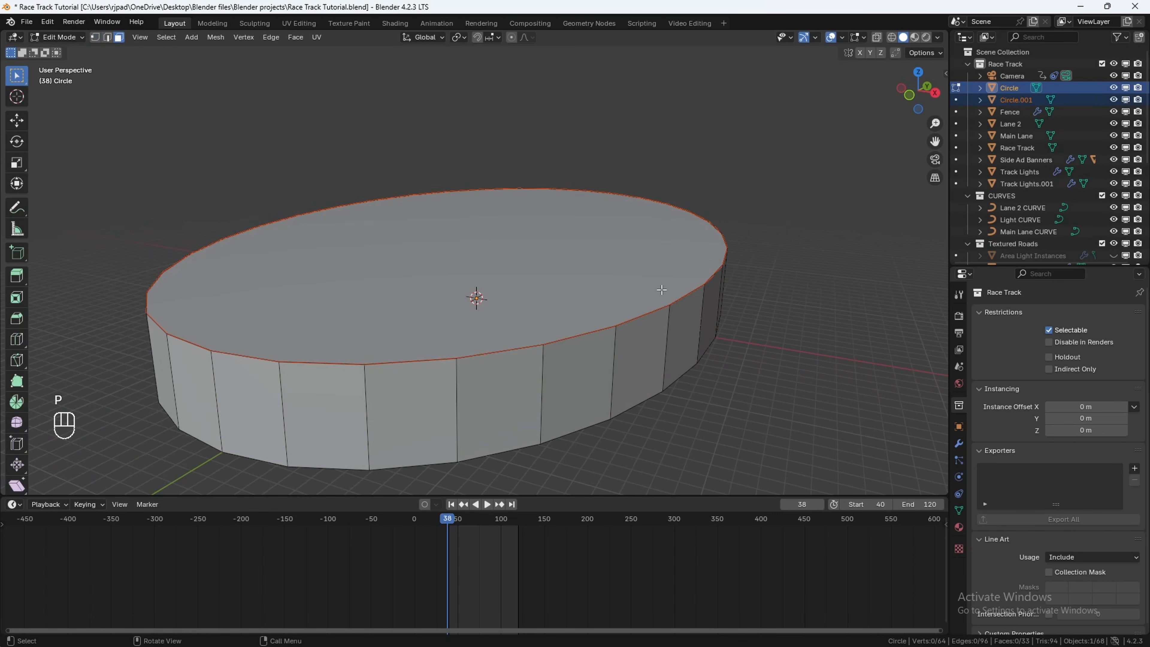
Step: Return to Object Mode and rename the separated top face object as Glass Dome
click(55, 37)
click(66, 53)
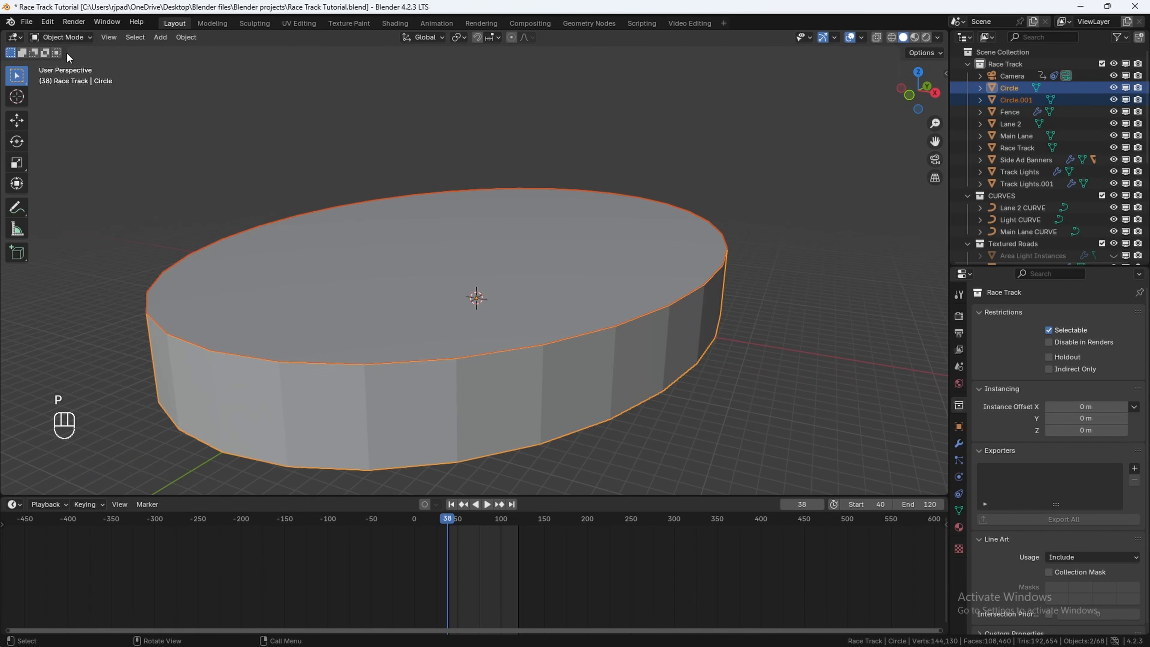
click(401, 247)
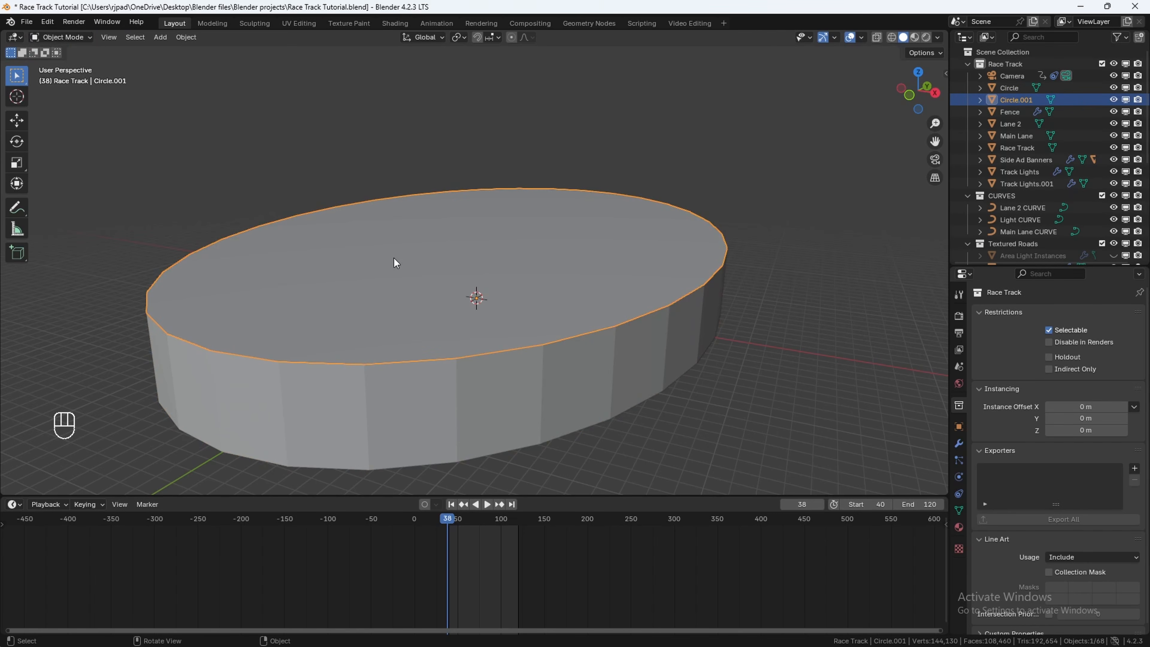
key(F2)
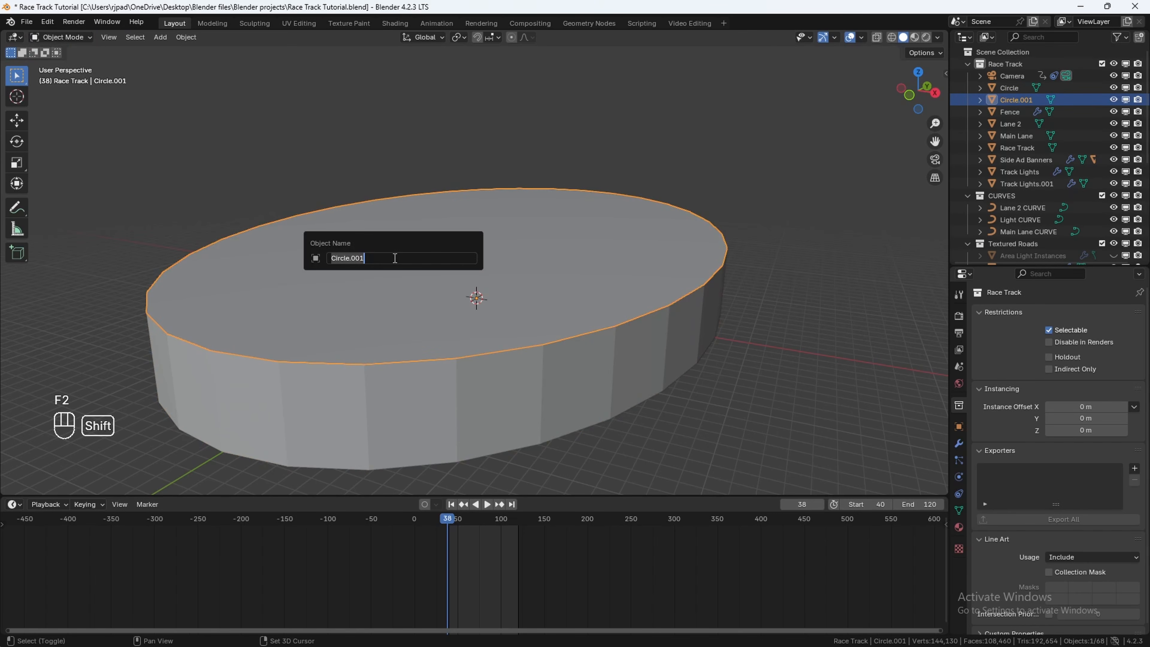
text(Glass Dome)
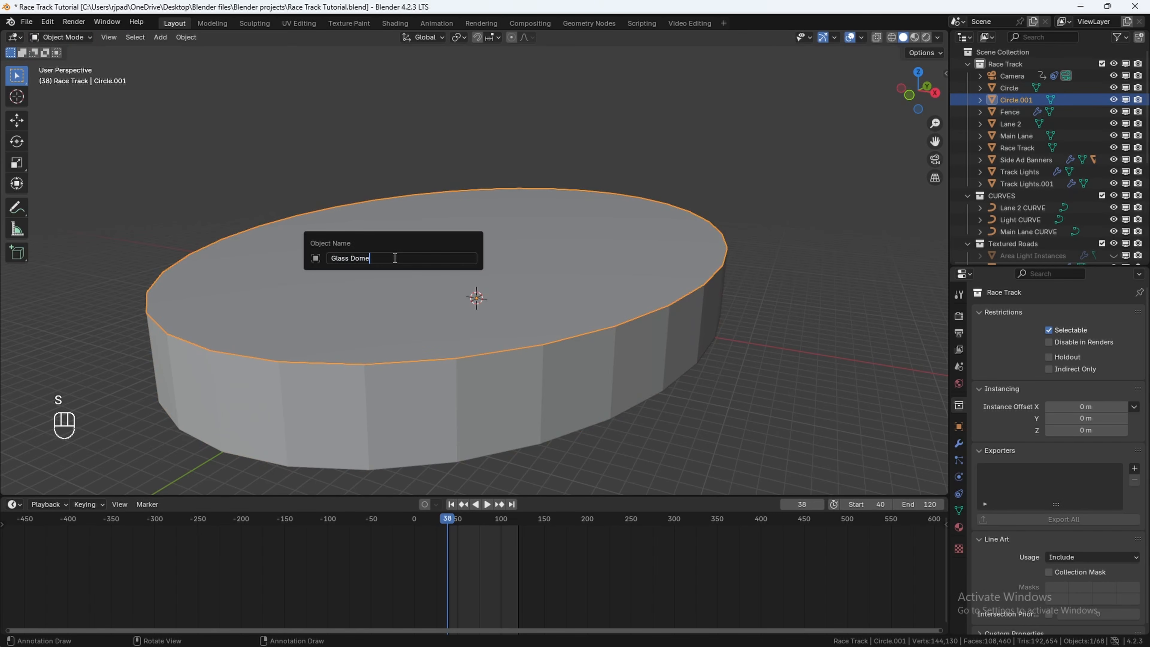
key(Return)
Step: Extrude the Glass Dome face 5 m upward and scale the new top face slightly inward
key(Tab)
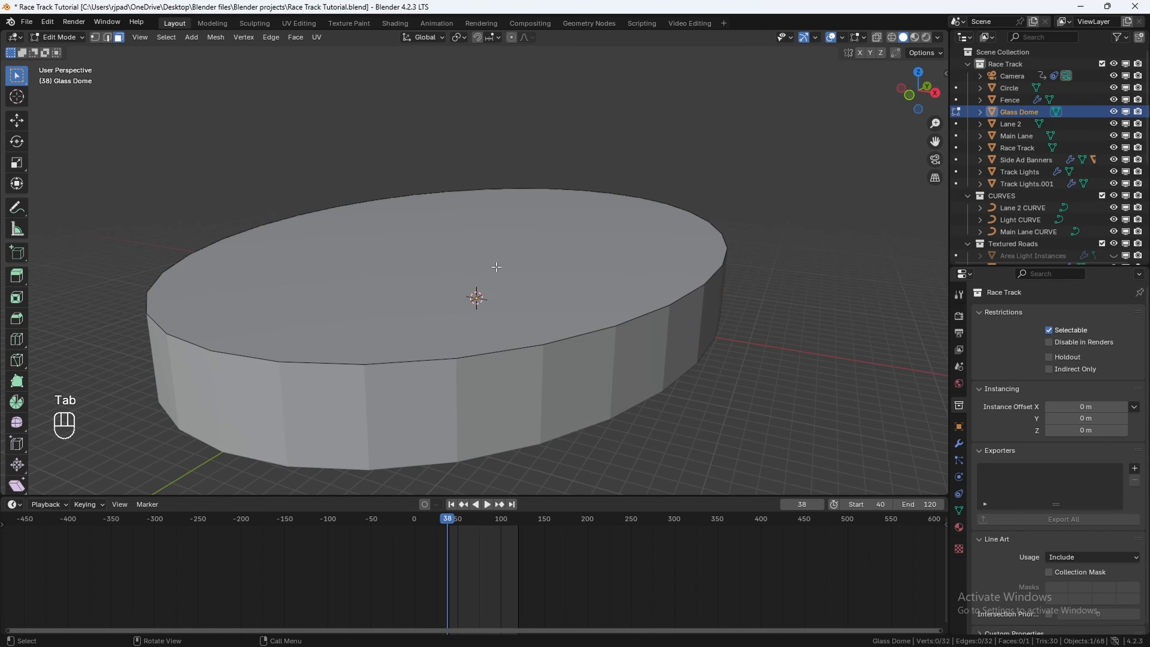
click(497, 267)
key(e)
click(682, 331)
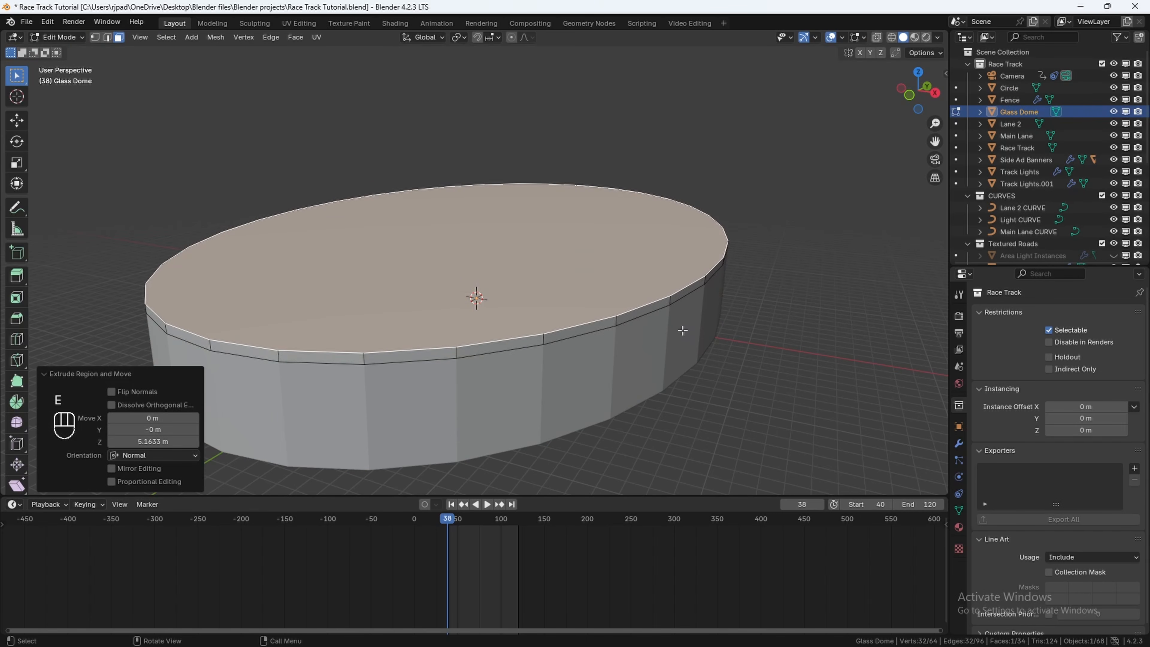
click(154, 442)
text(5)
key(Return)
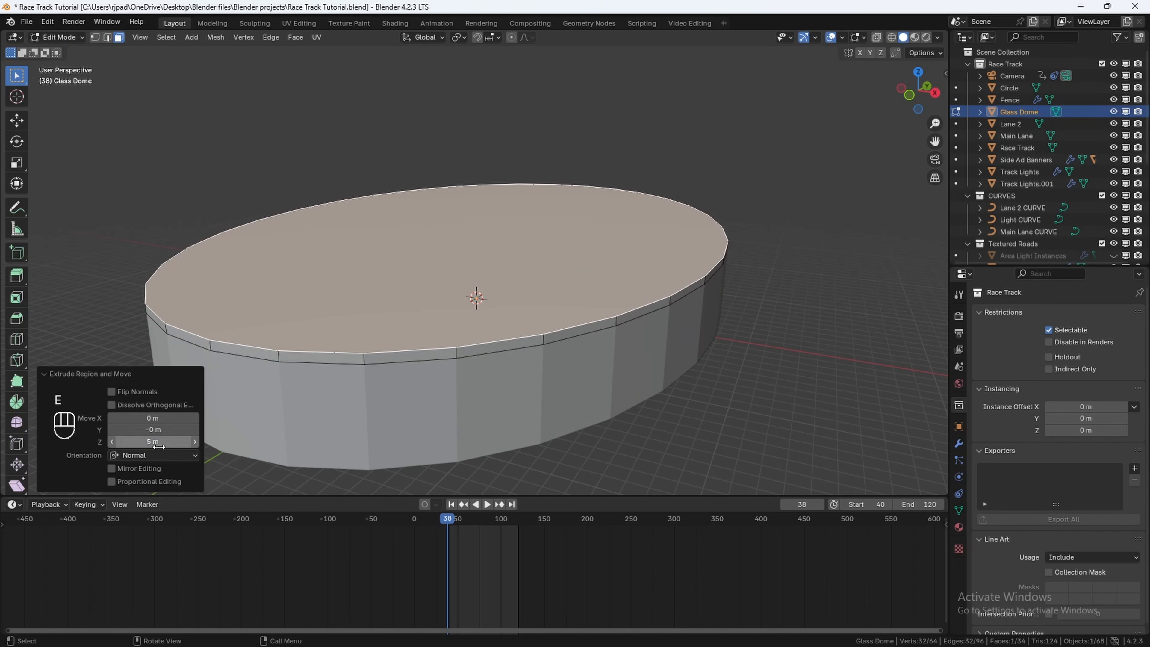
key(s)
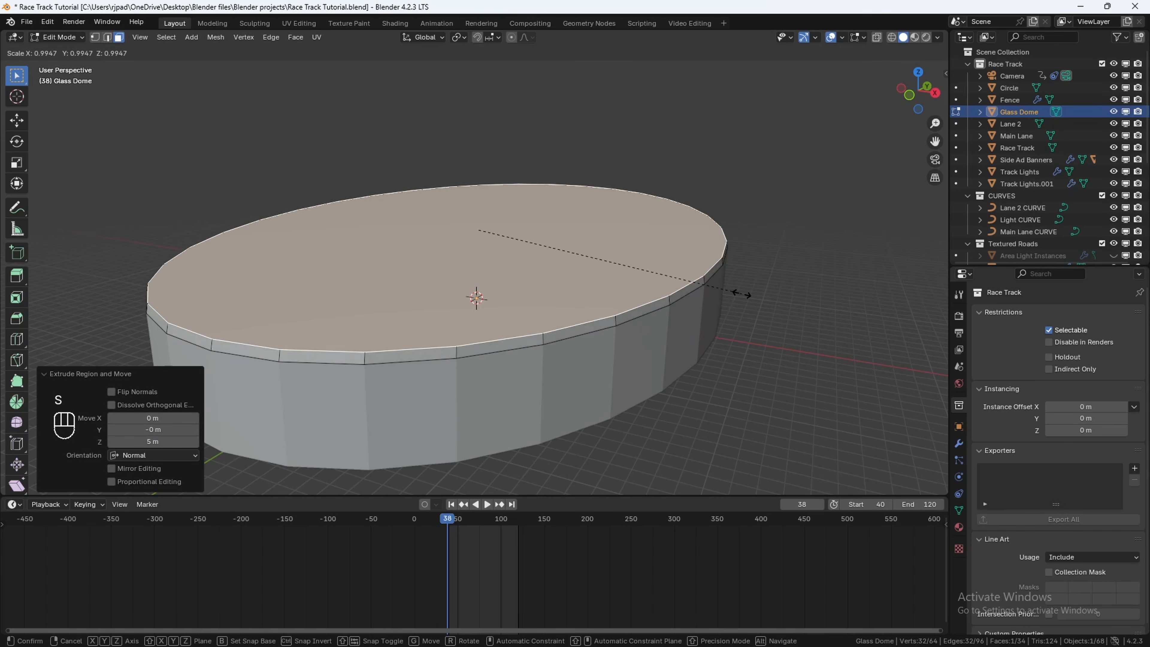
click(713, 284)
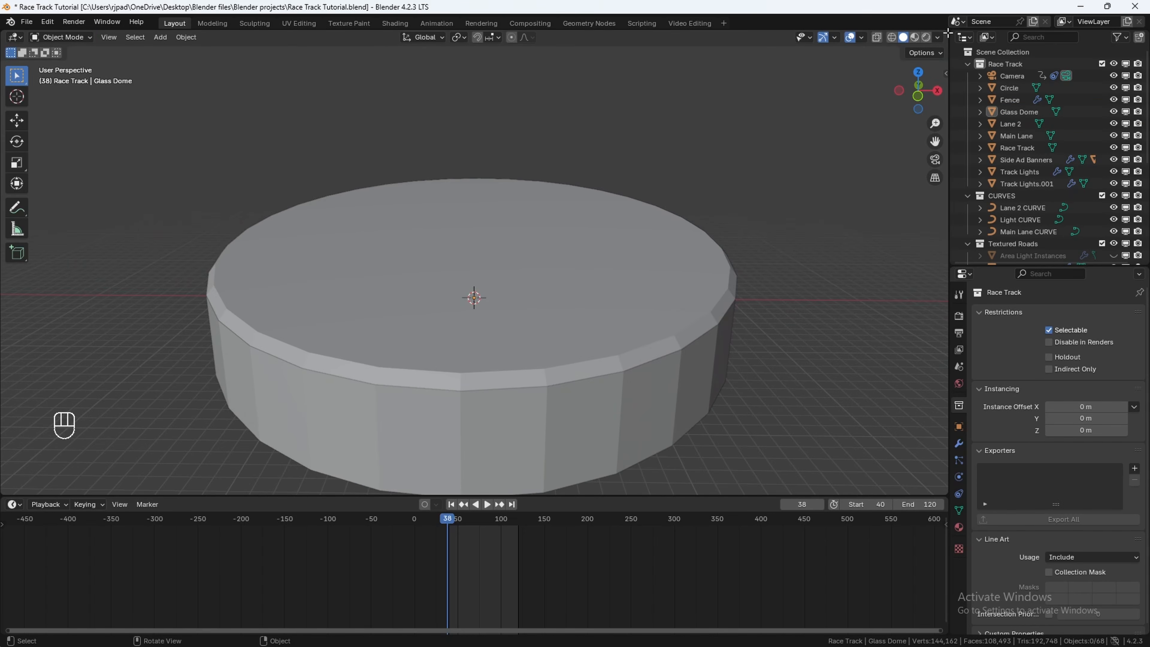
Step: Split off a Shader Editor beside the 3D viewport and set the viewport shading to Material Preview
drag(947, 34, 570, 49)
click(568, 38)
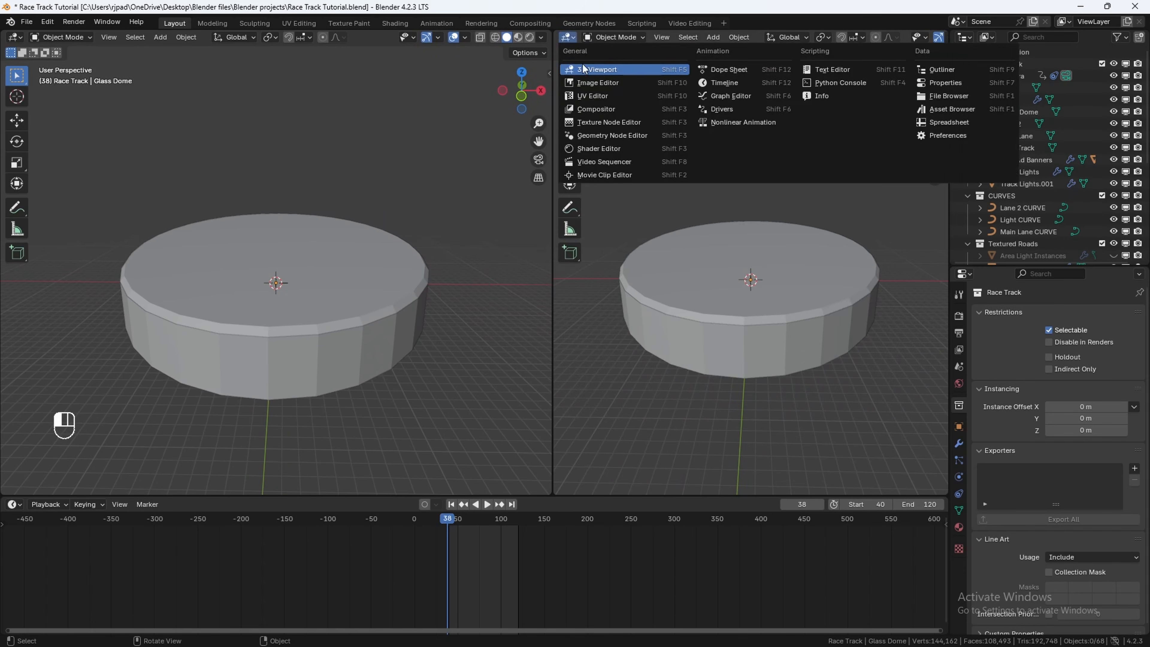
click(613, 148)
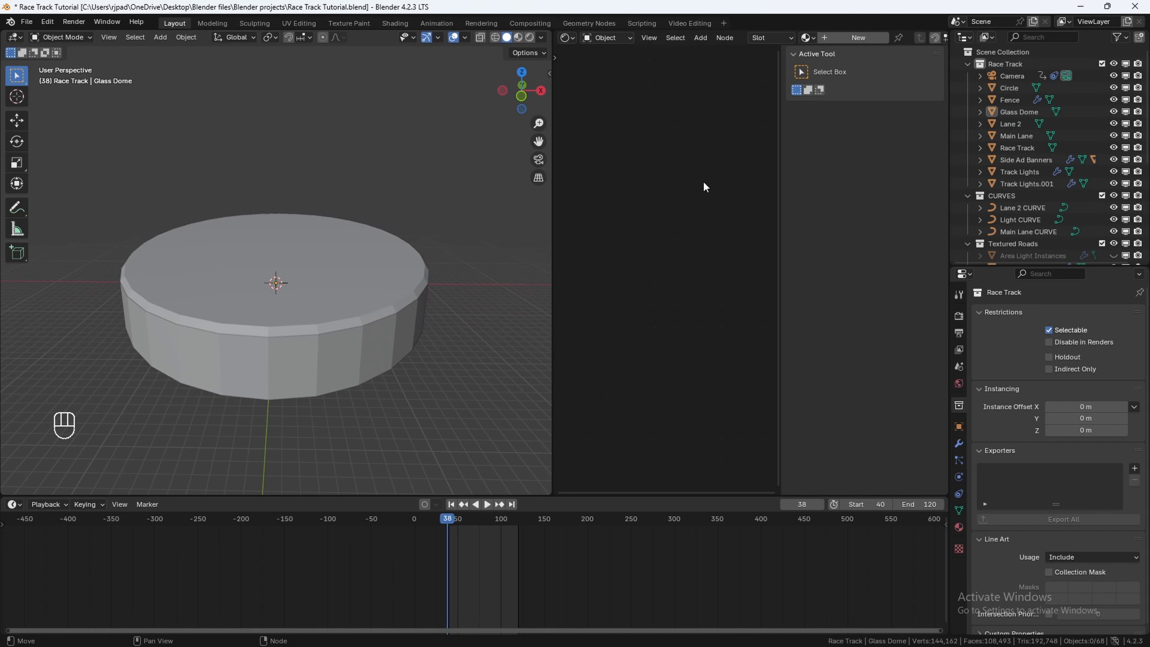
key(n)
middle_drag(375, 249, 295, 248)
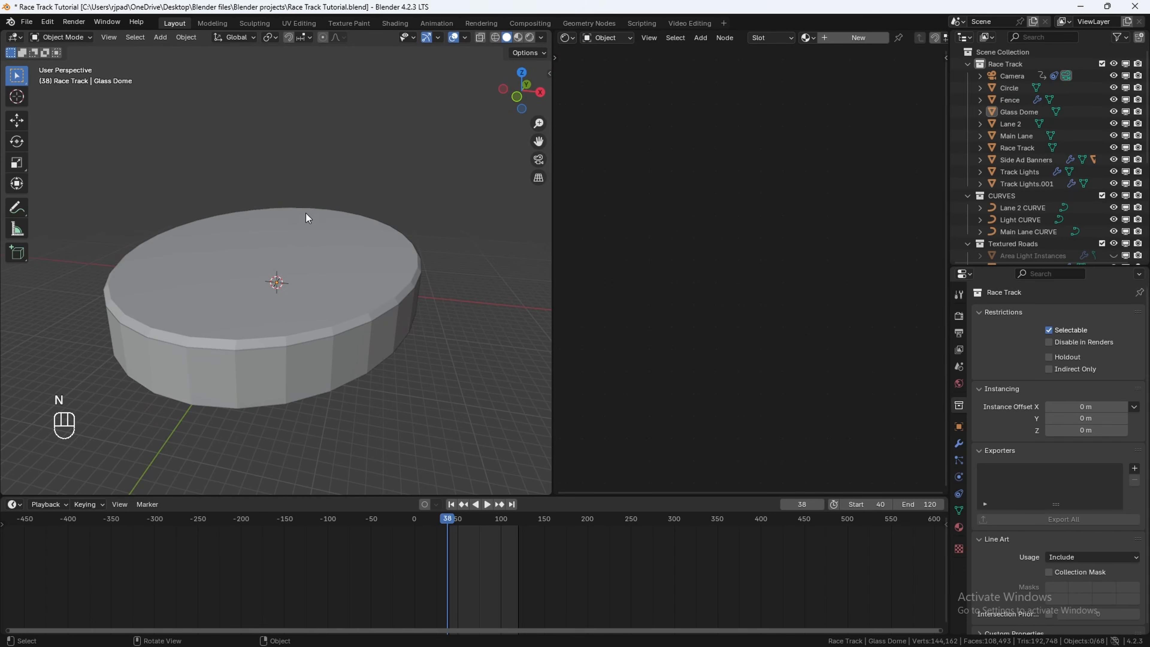
key(z)
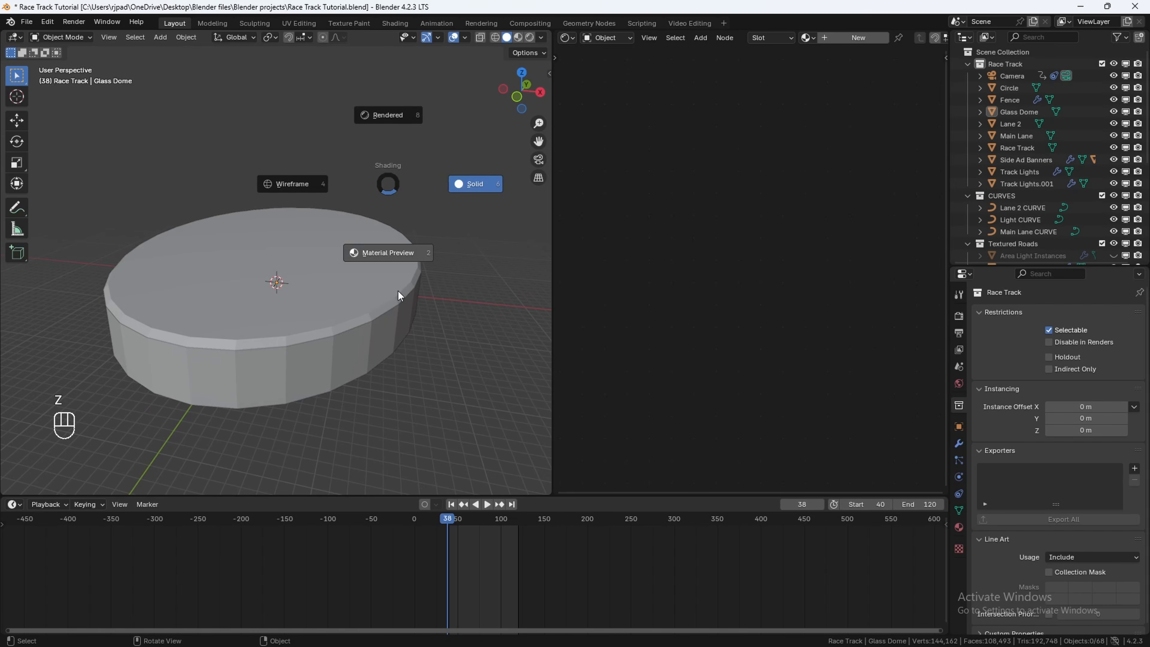
click(398, 291)
Step: Create a new material on the Glass Dome object and name it Glass Dome
click(223, 257)
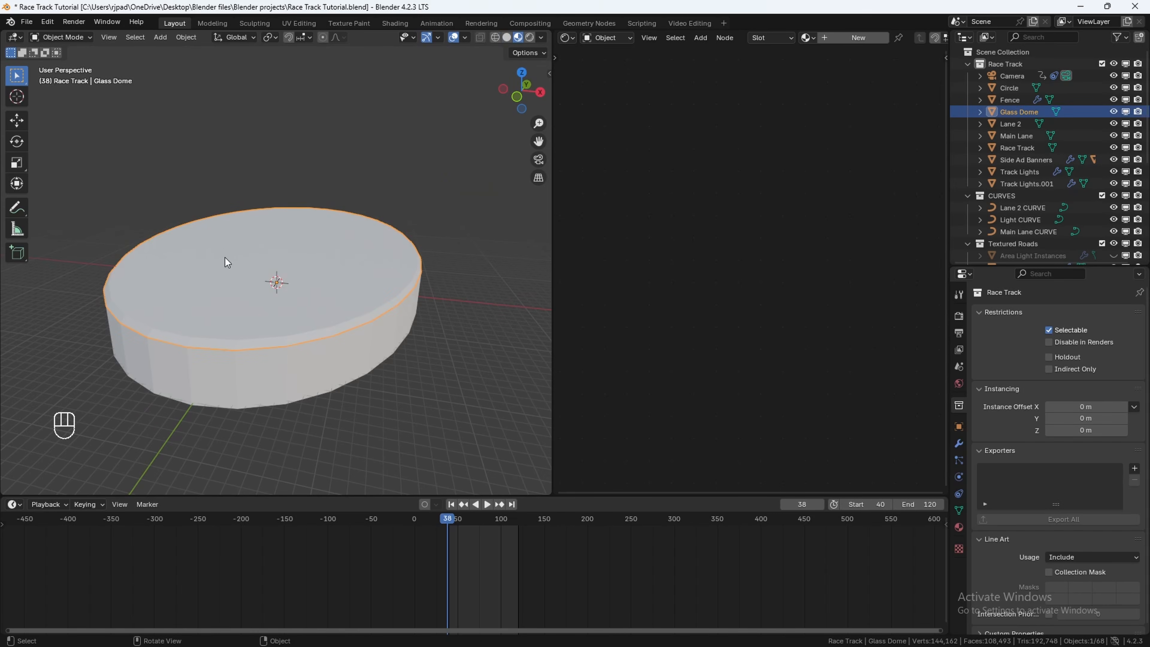
click(880, 36)
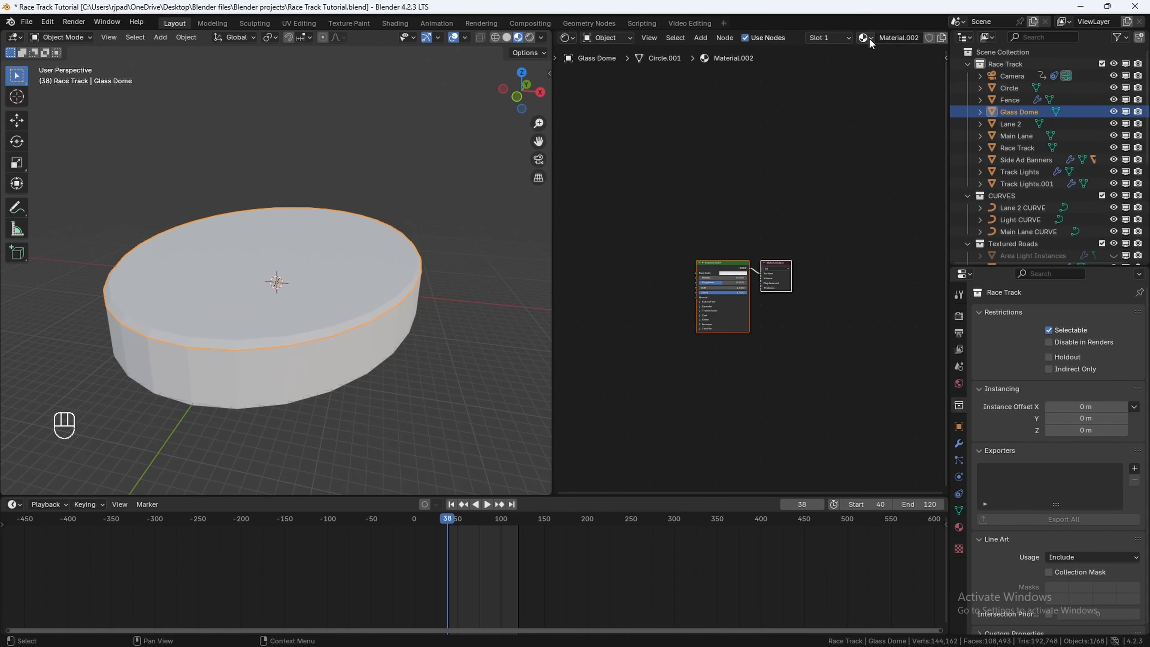
double_click(901, 38)
text(Glass Dome)
key(Return)
Step: Replace the material's default Principled BSDF node with a Glass BSDF node
scroll(680, 259, up, 3)
key(x)
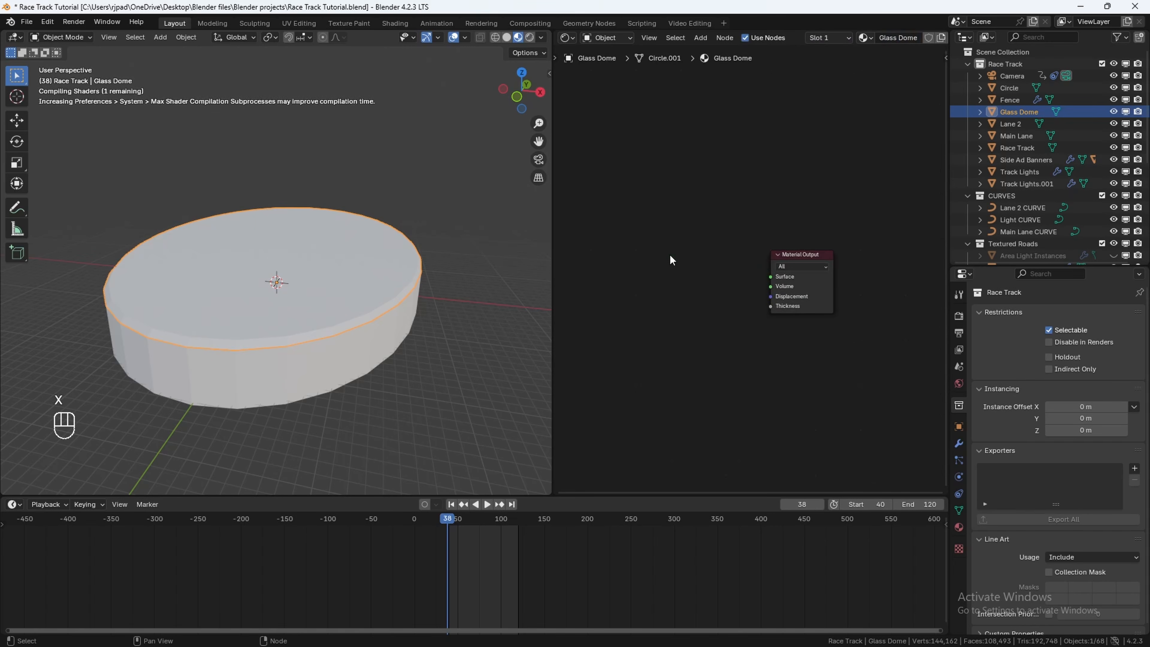
key(shift+a)
text(g)
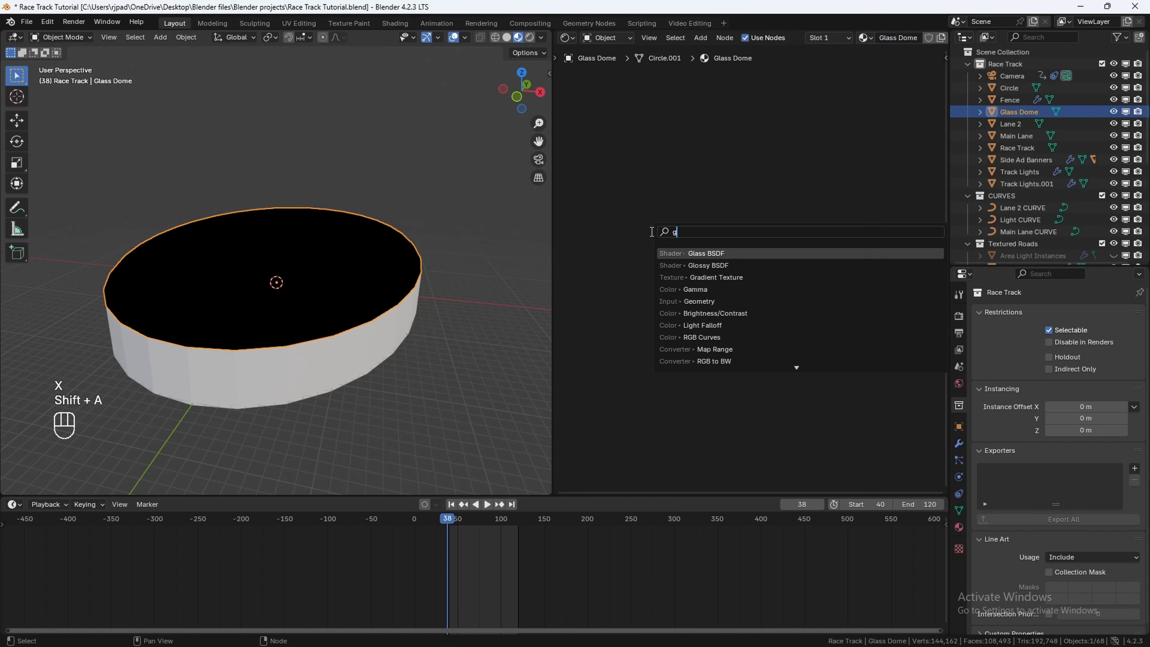
text(lass)
click(678, 254)
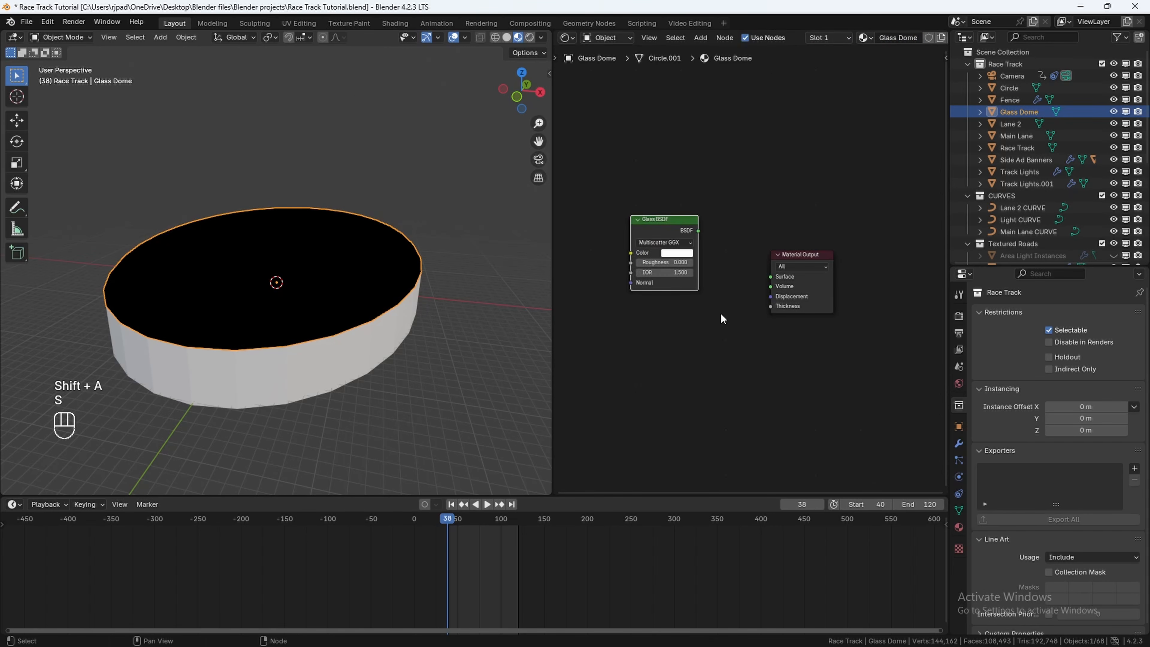
Step: Add a Transparent BSDF node and place it below the Glass BSDF node
key(shift+a)
text(tra)
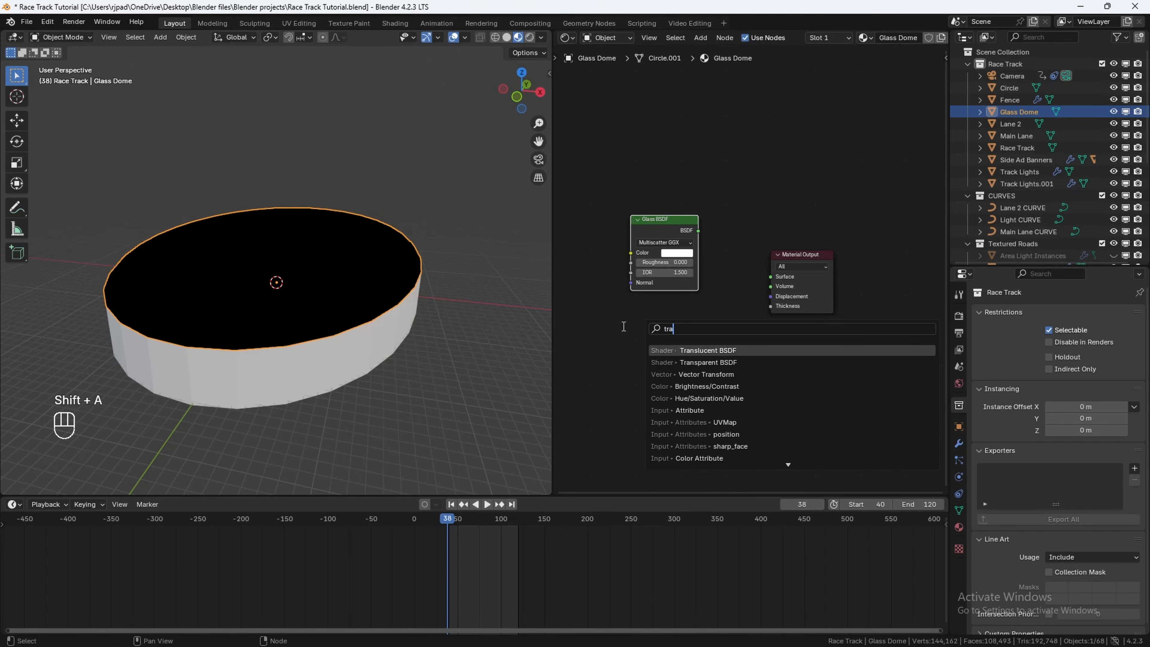
text(n)
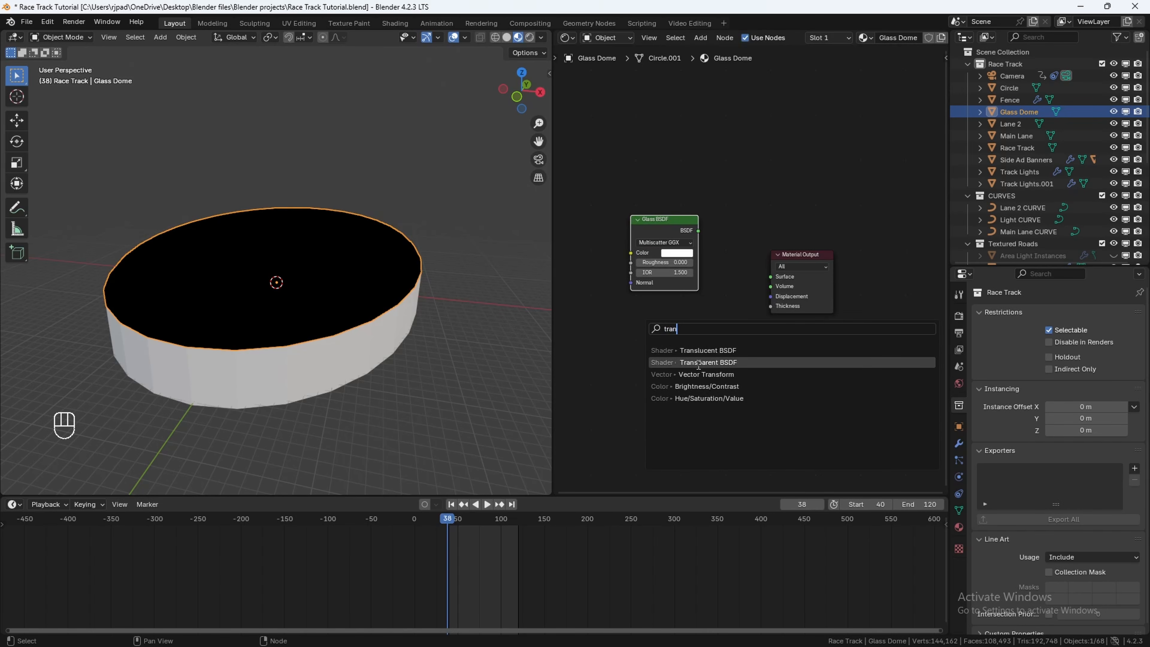
click(698, 364)
click(667, 347)
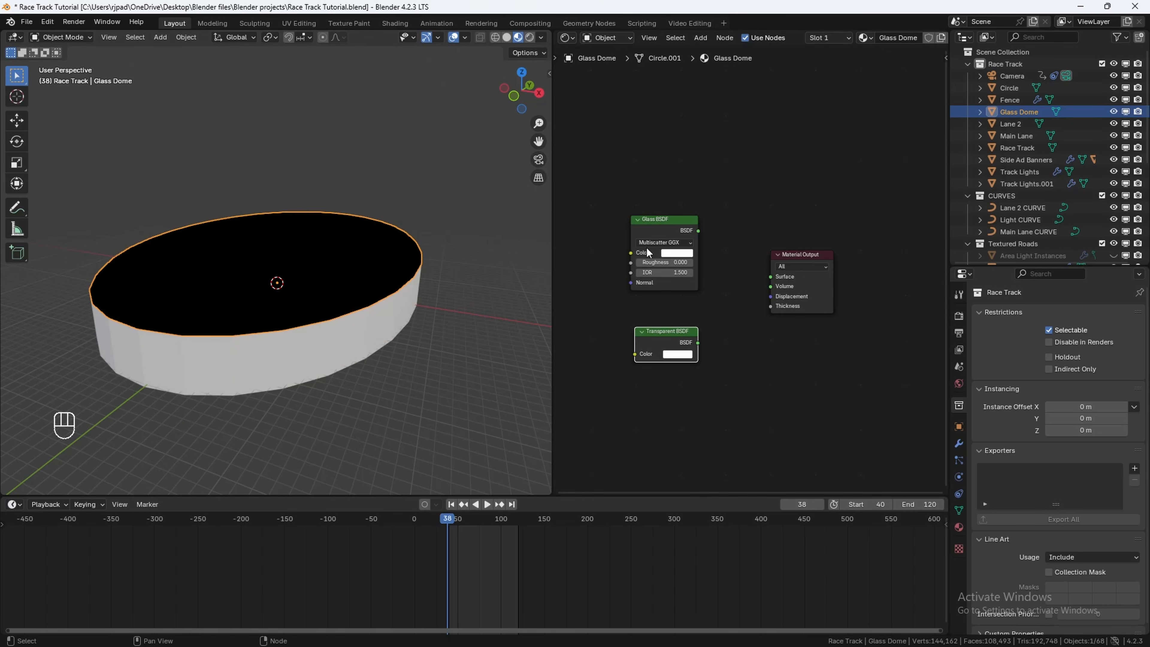
Step: Move the Material Output node aside and place a Mix Shader node in front of it
drag(777, 254, 838, 252)
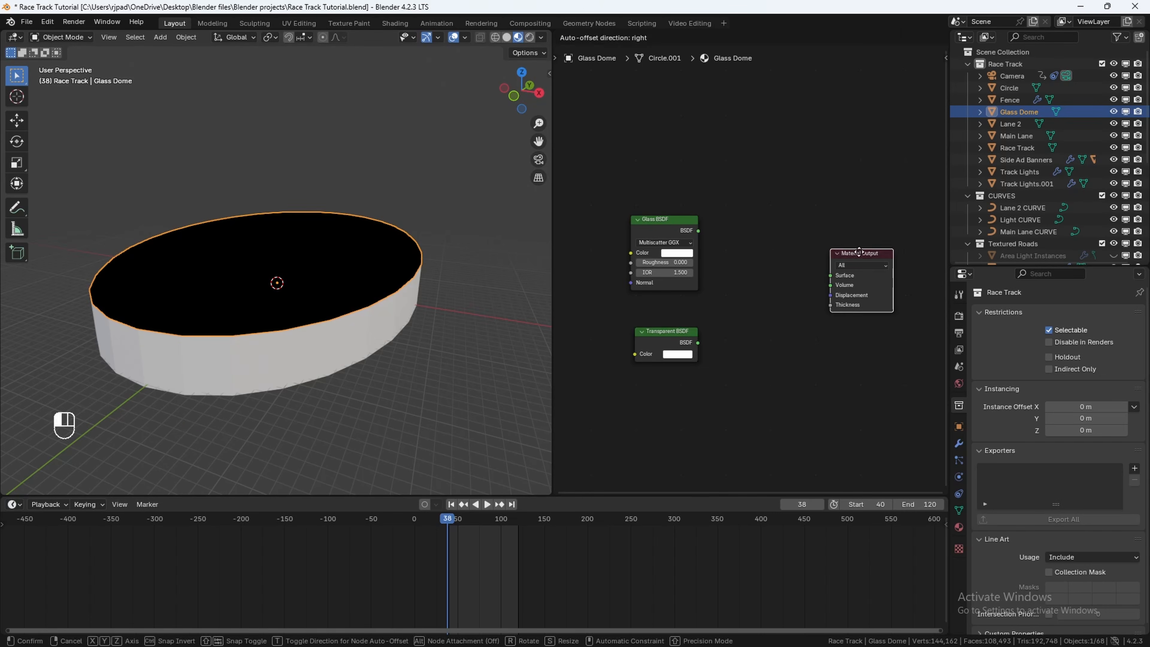
key(shift+a)
click(750, 252)
text(mix)
click(778, 295)
click(748, 268)
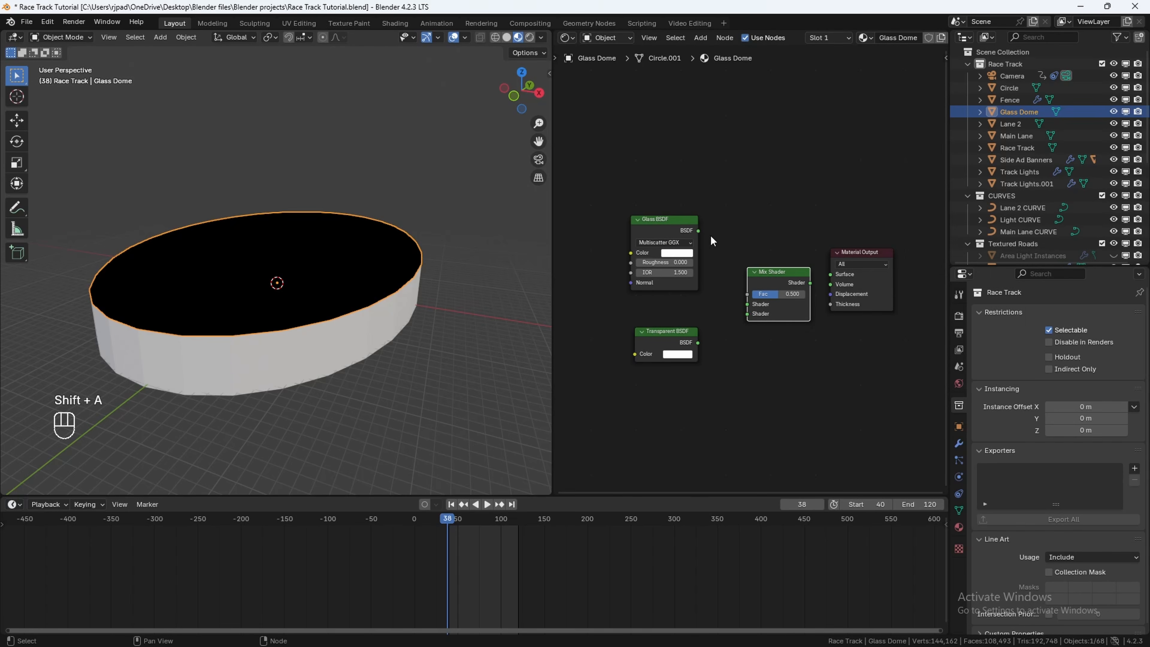
Step: Connect Glass BSDF and Transparent BSDF to the Mix Shader's inputs and its output to the Material Output's Surface
drag(698, 230, 747, 304)
drag(698, 342, 747, 314)
drag(811, 282, 831, 274)
Step: Set the Mix Shader's Fac to 0.717 in the Glass Dome material
scroll(830, 275, up, 2)
click(790, 298)
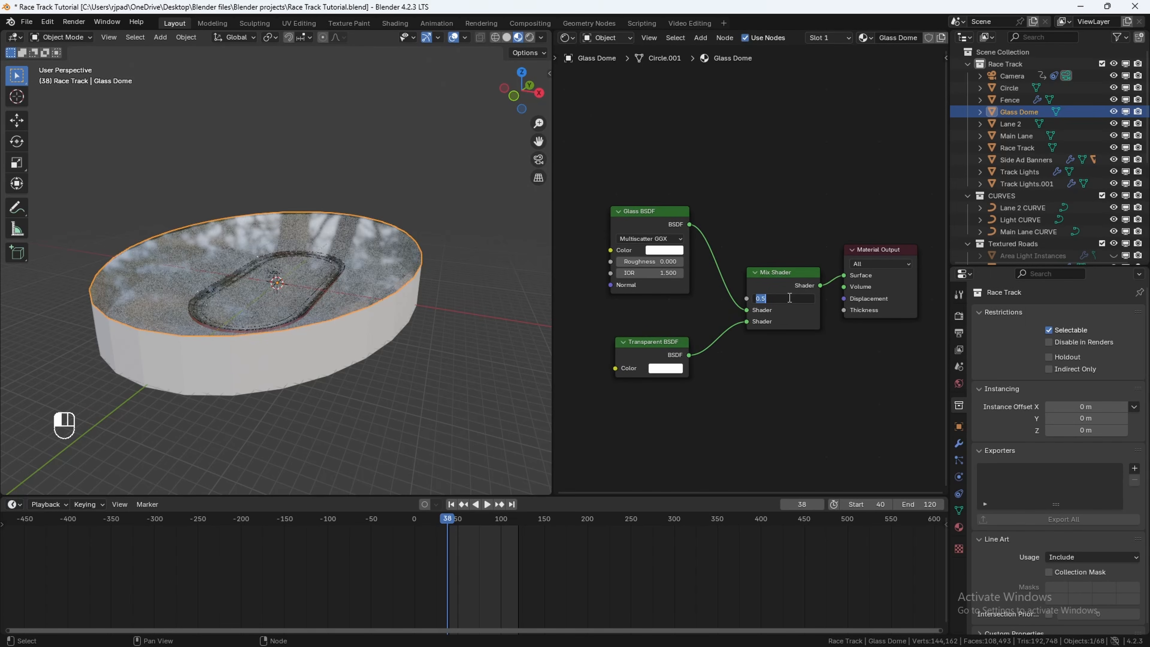
text(.717)
key(Return)
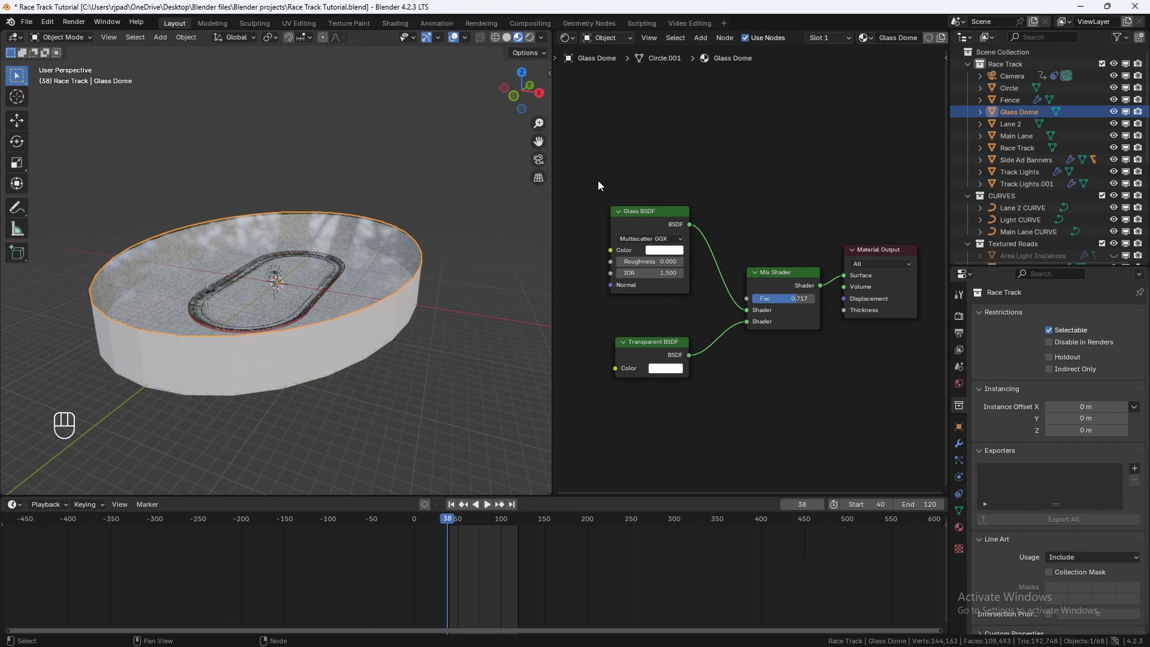
Step: Rename the circular wall object around the track as Building
middle_drag(317, 345, 305, 356)
click(305, 355)
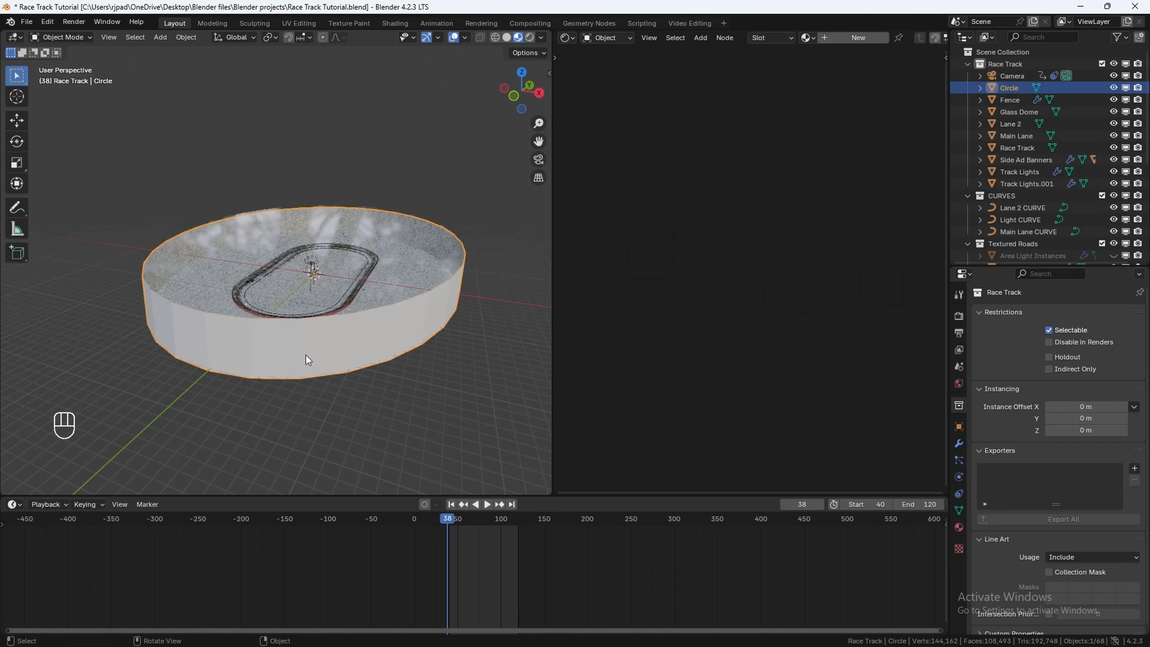
key(F2)
text(Building)
key(Return)
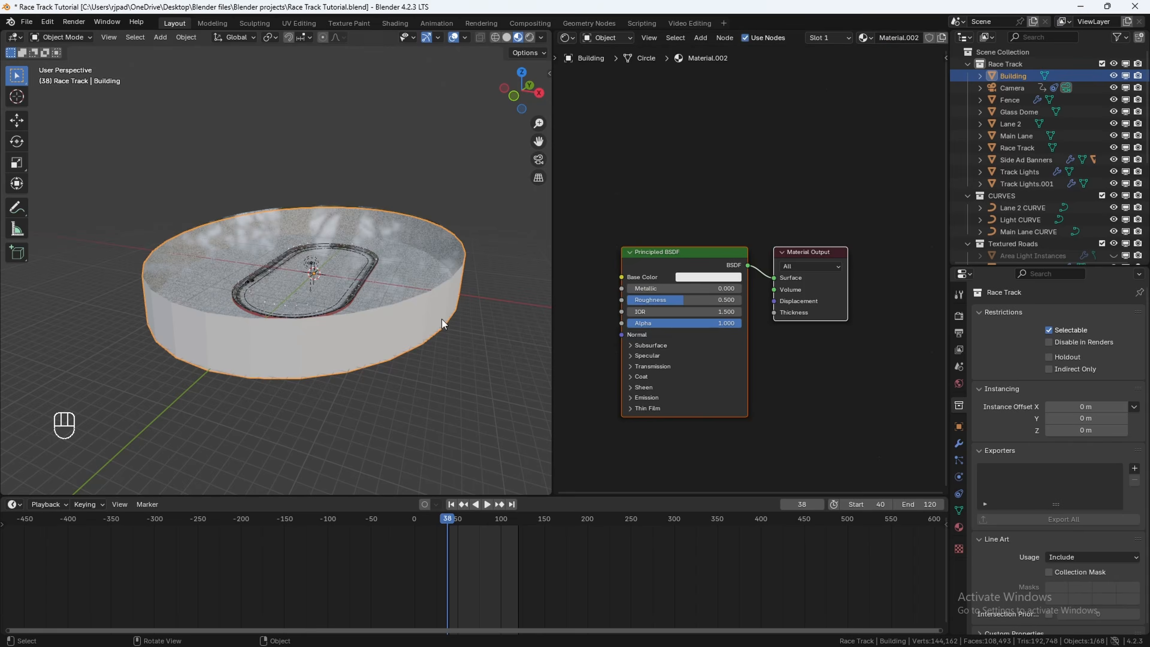
Step: Apply Shade Auto Smooth to the Building at 30° and display the viewport in solid shading
right_click(327, 325)
click(320, 337)
key(z)
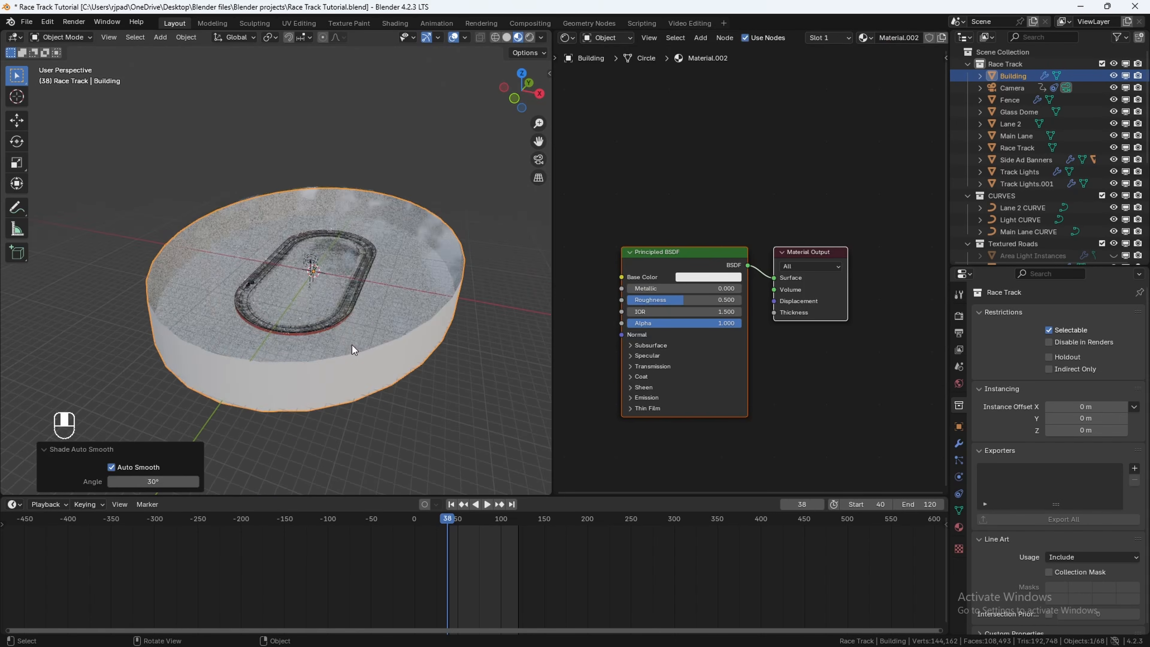
click(390, 334)
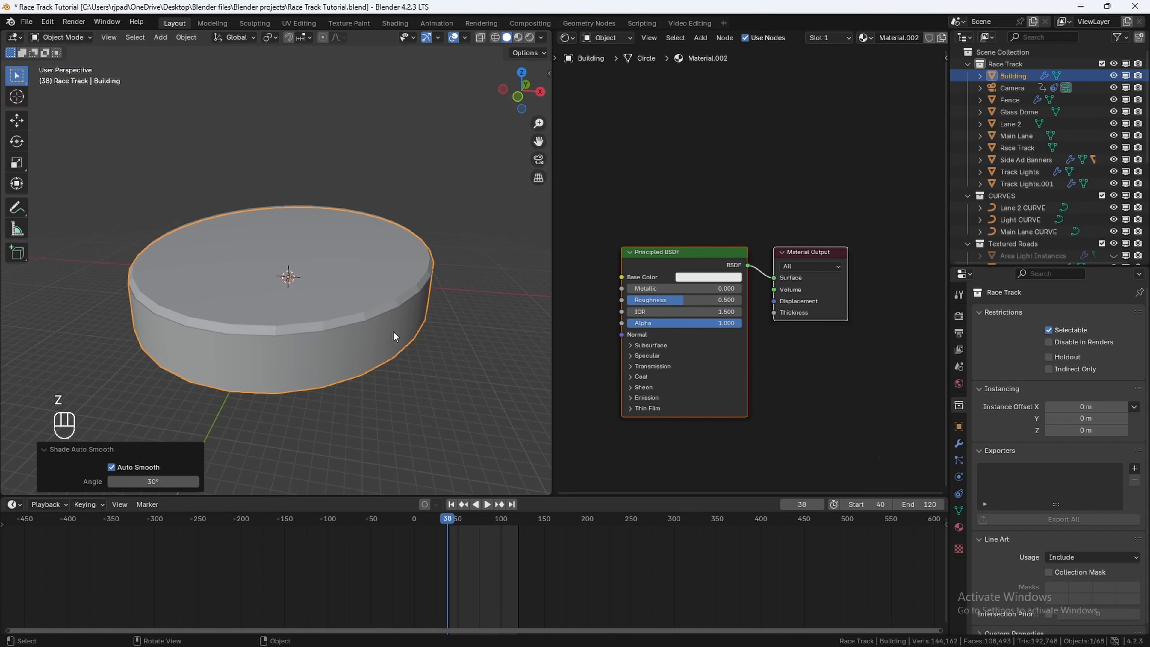
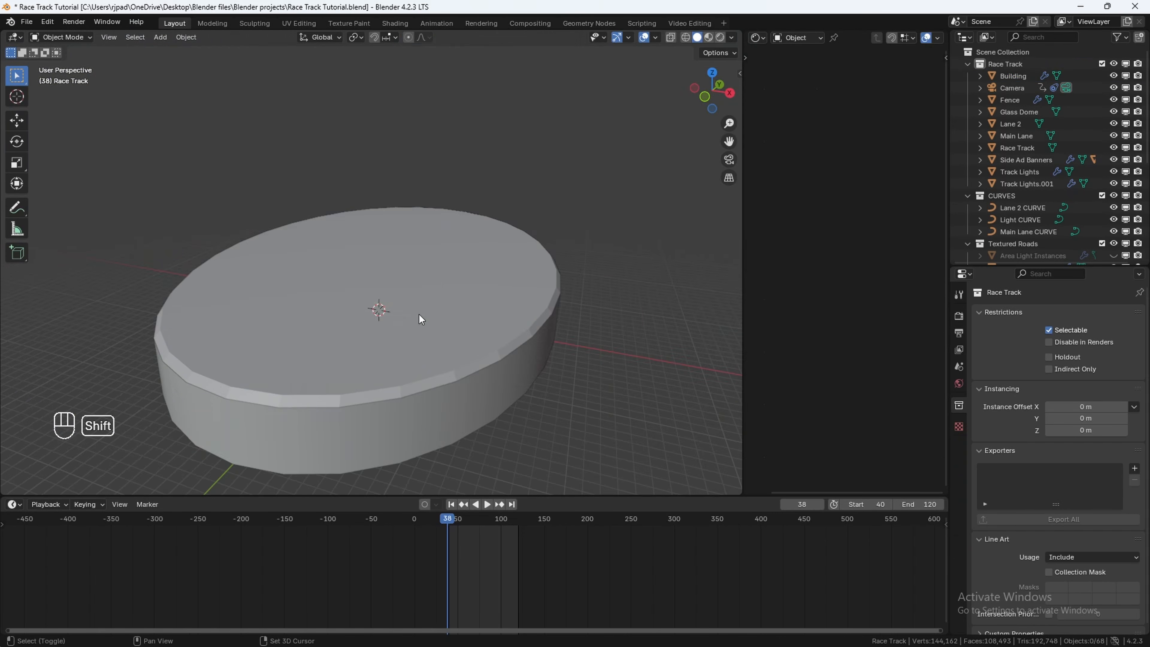
Step: Add a cube at the world origin and view the scene from the top in wireframe
key(shift+a)
mouse_move(422, 312)
click(467, 326)
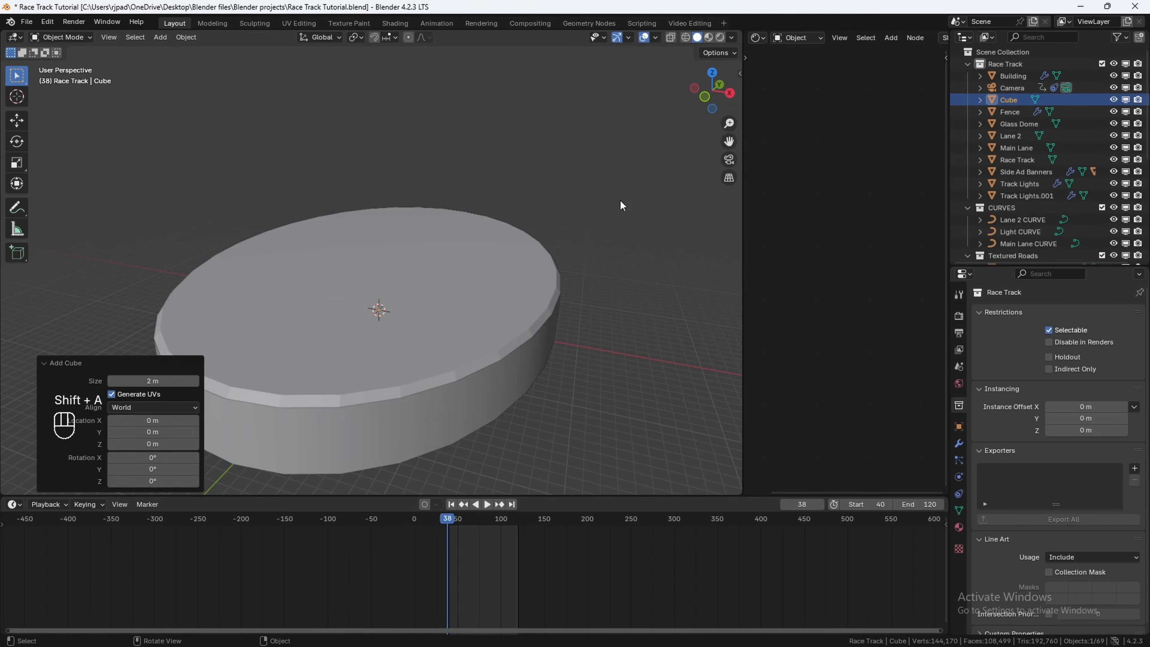
click(713, 74)
key(z)
click(457, 288)
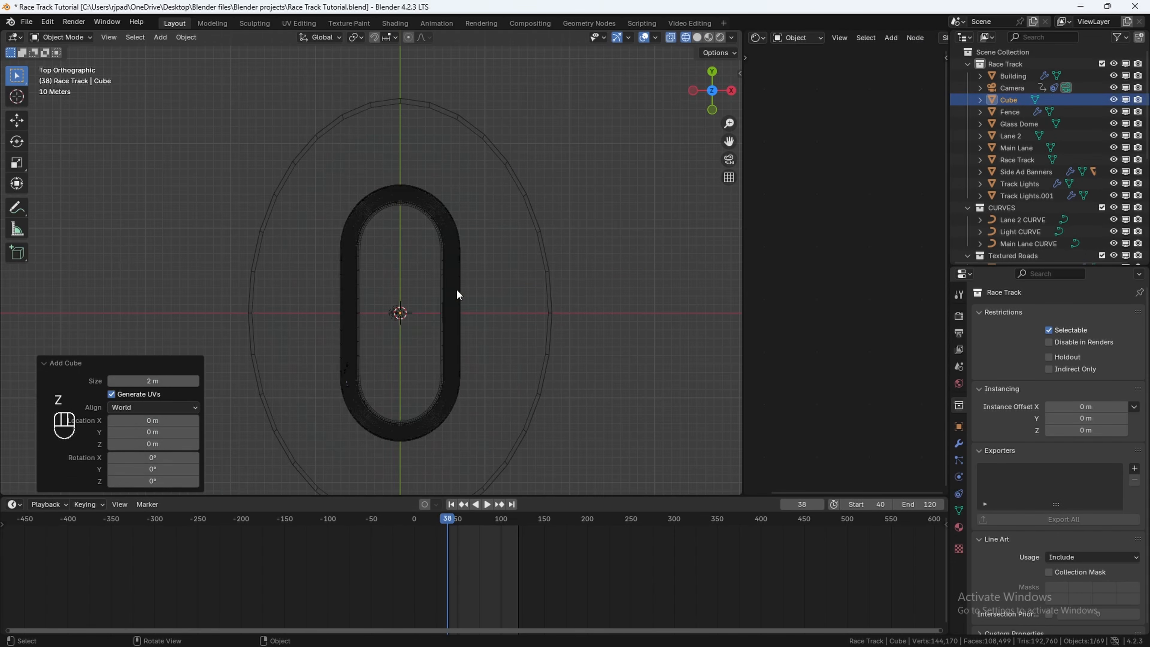
Step: Scale the cube up uniformly until its outline surrounds the whole oval building
scroll(435, 276, down, 5)
key(ctrl+z)
key(s)
click(18, 163)
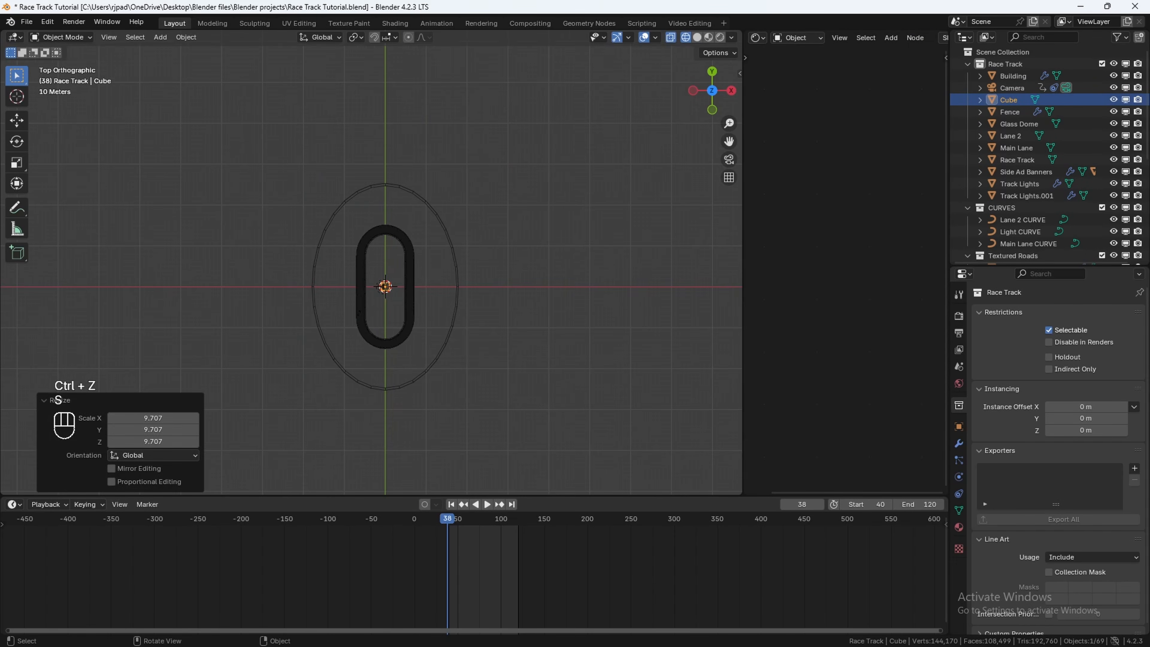
key(s)
click(528, 277)
key(s)
click(577, 268)
Step: Scale the cube separately along X and Y to about 426 m by 525 m around the building
scroll(571, 268, up, 3)
key(s)
key(x)
click(541, 258)
key(s)
key(y)
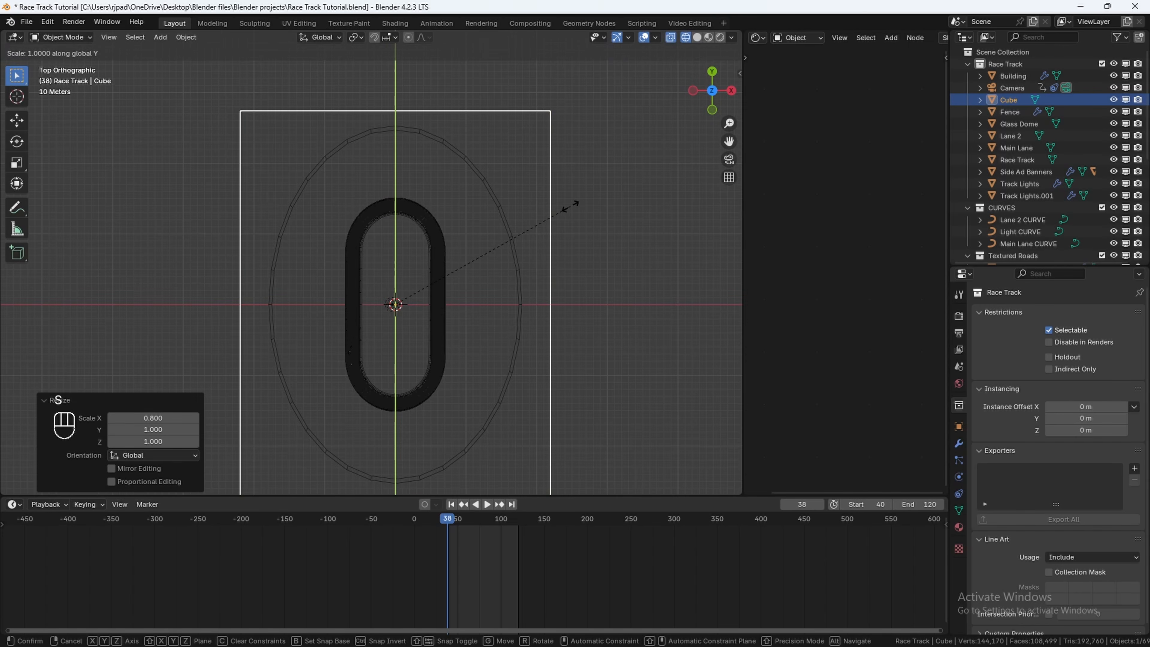
click(567, 216)
key(s)
key(x)
click(562, 223)
Step: Set the enclosing cube's Z dimension to 80 m
middle_drag(554, 304, 462, 204)
key(n)
click(628, 282)
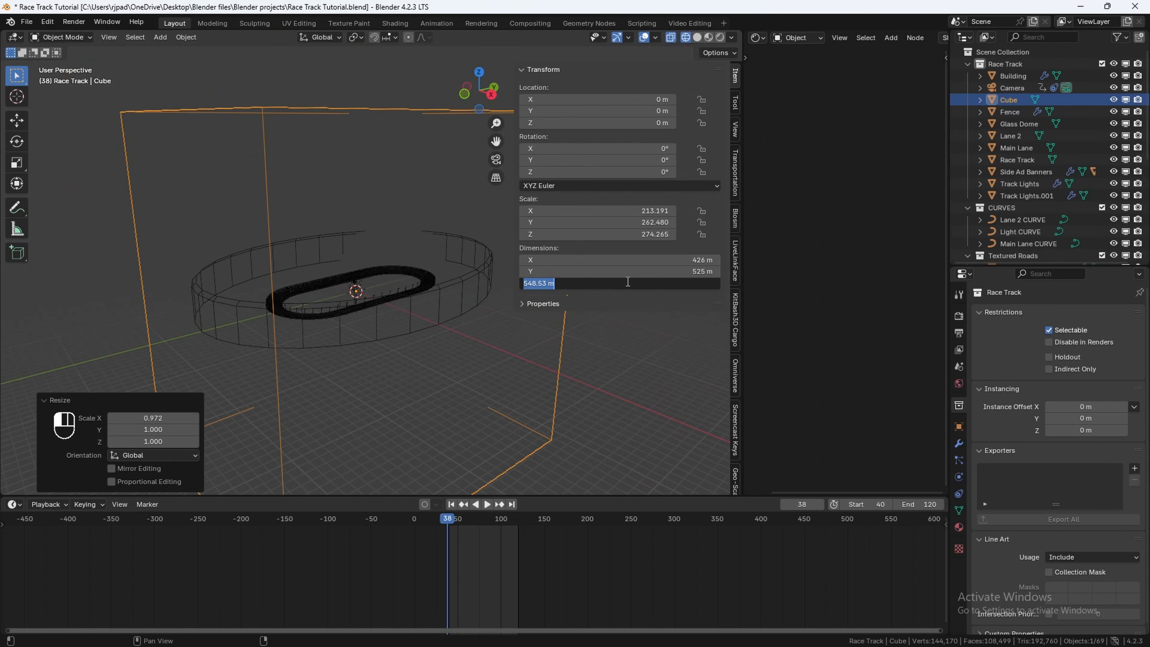
text(80)
key(Return)
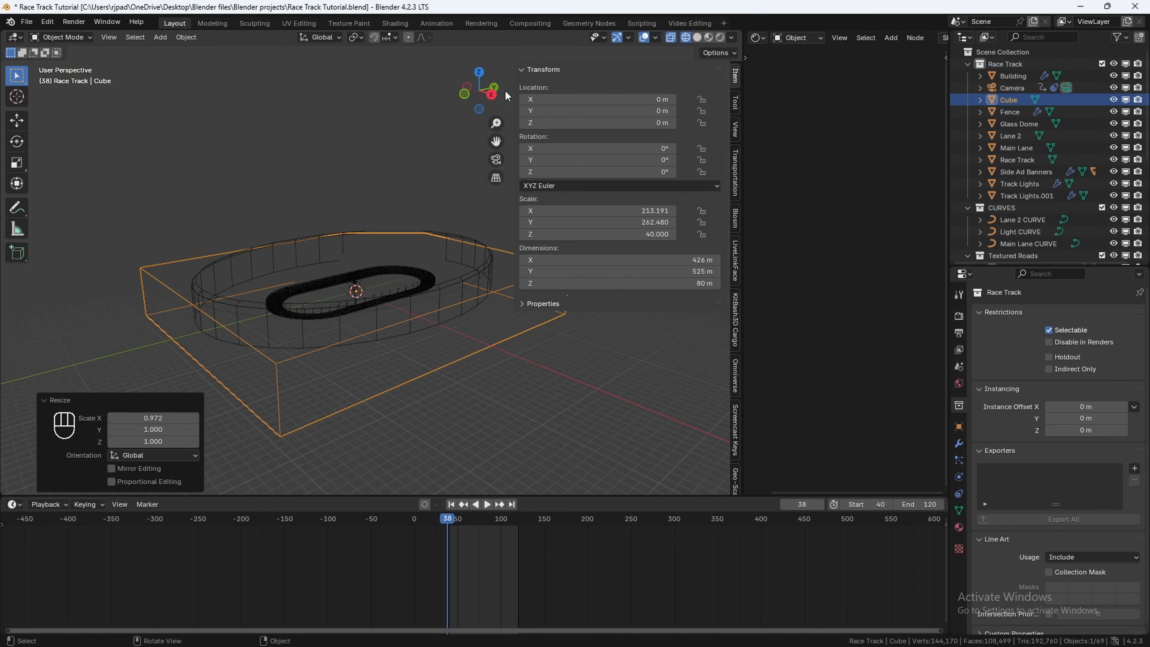
Step: Raise the cube 30 m along Z in the right side view so it covers the building's full height
click(491, 95)
key(n)
scroll(461, 181, up, 3)
key(g)
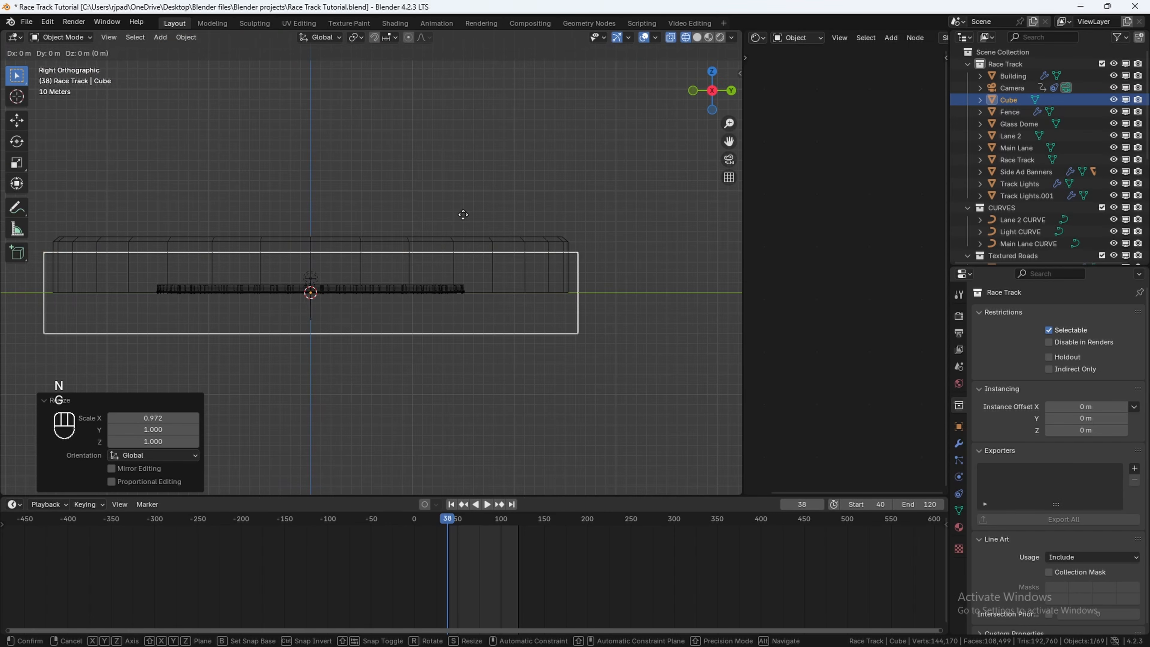
key(z)
click(467, 185)
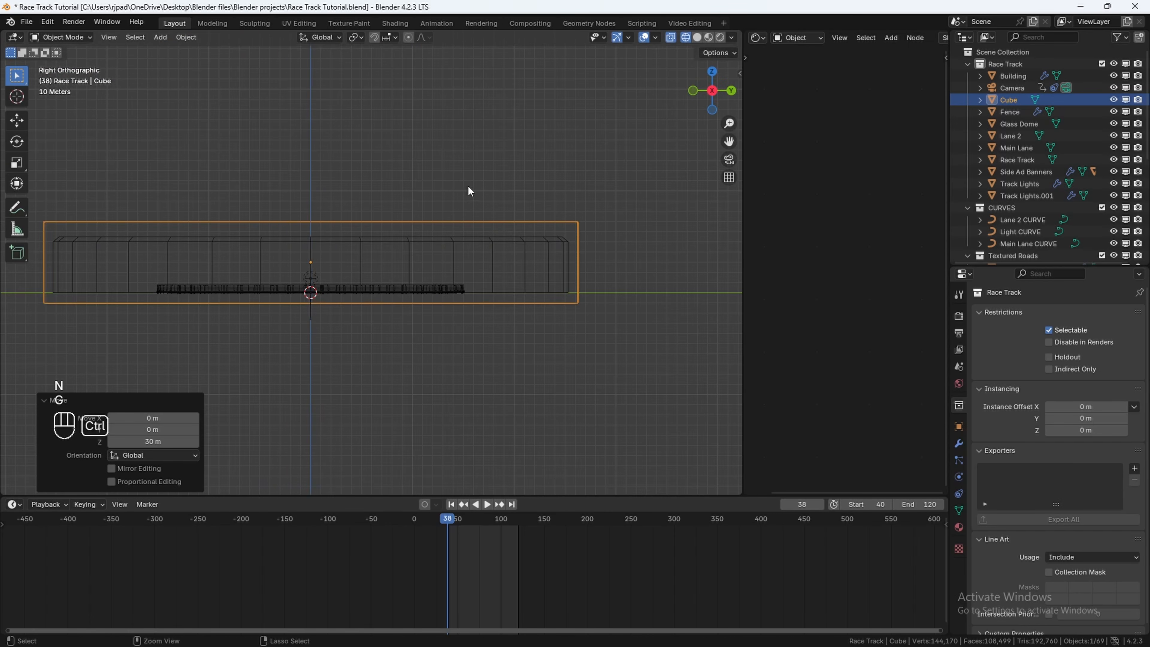
Step: Select the Building and Glass Dome together and lower them about 1.71 m along Z
scroll(343, 237, up, 2)
click(341, 237)
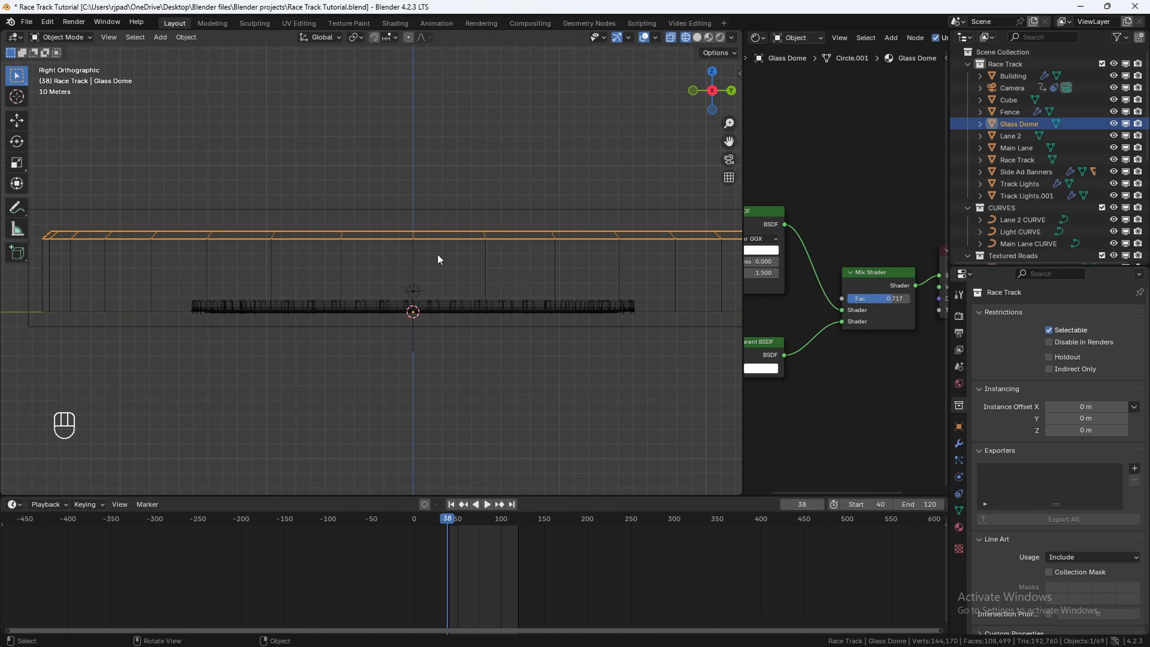
click(330, 264)
click(340, 262)
shift+click(345, 231)
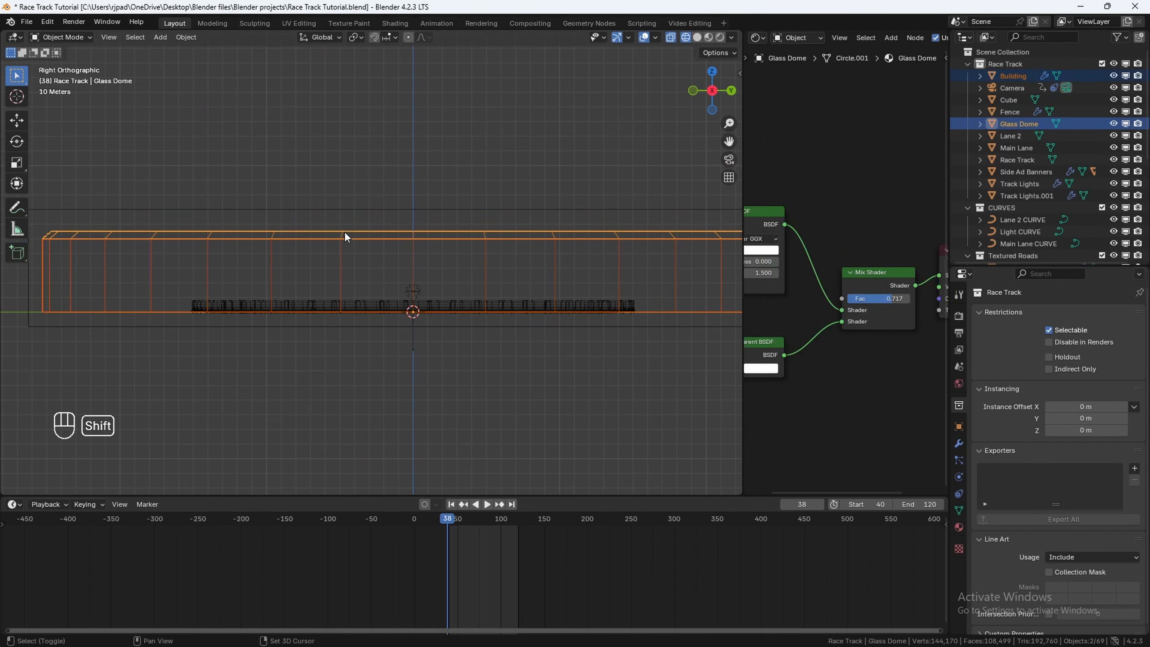
scroll(481, 283, up, 3)
scroll(476, 282, up, 4)
shift+middle_drag(433, 327, 496, 272)
key(g)
key(z)
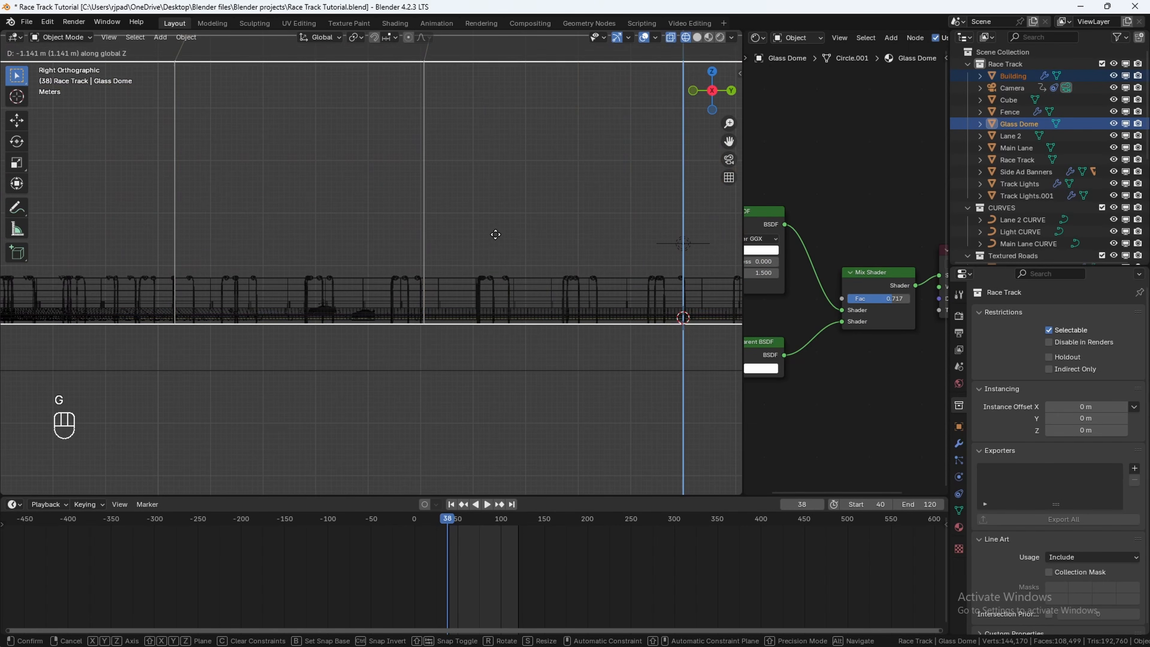
click(495, 238)
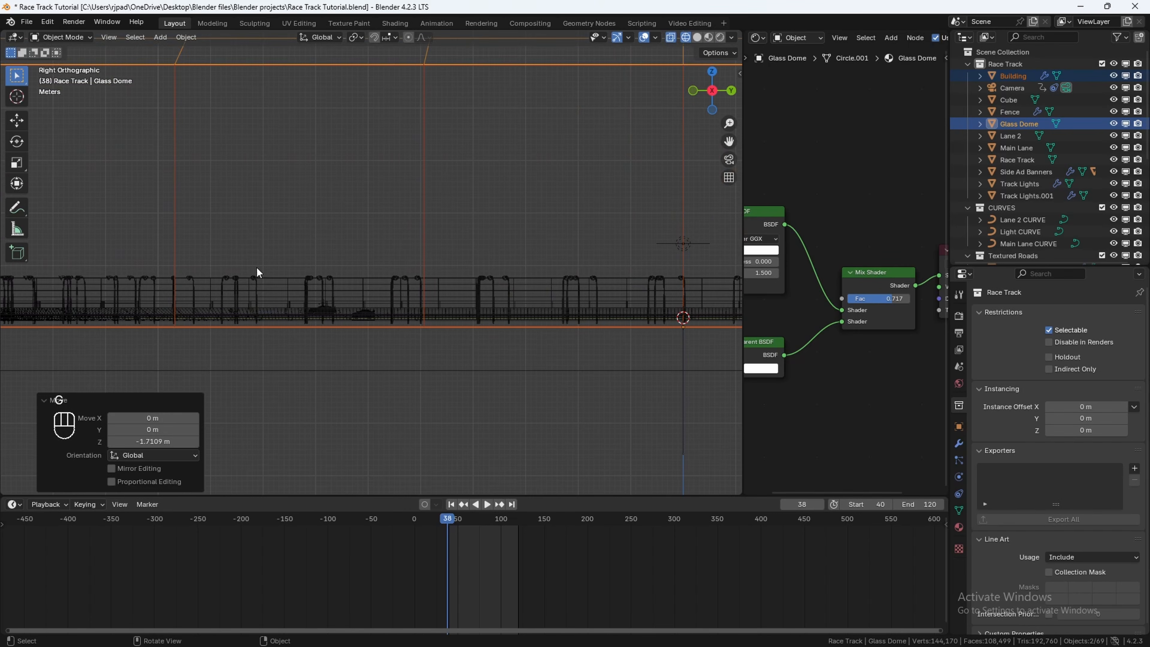
Step: Nudge the Building and Glass Dome slightly further down along Z with a precise move
key(g)
key(z)
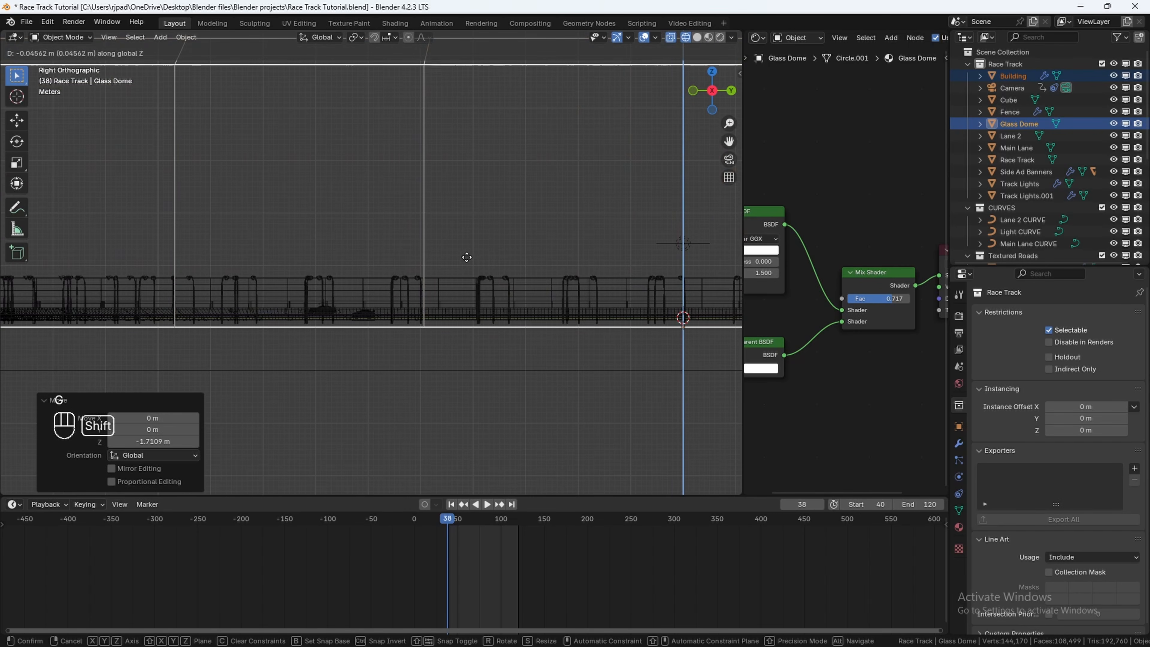
click(464, 265)
Step: Rename the enclosing cube as Fog and give it a new material named Fog
mouse_move(467, 271)
middle_down()
mouse_move(496, 305)
mouse_move(429, 306)
middle_up()
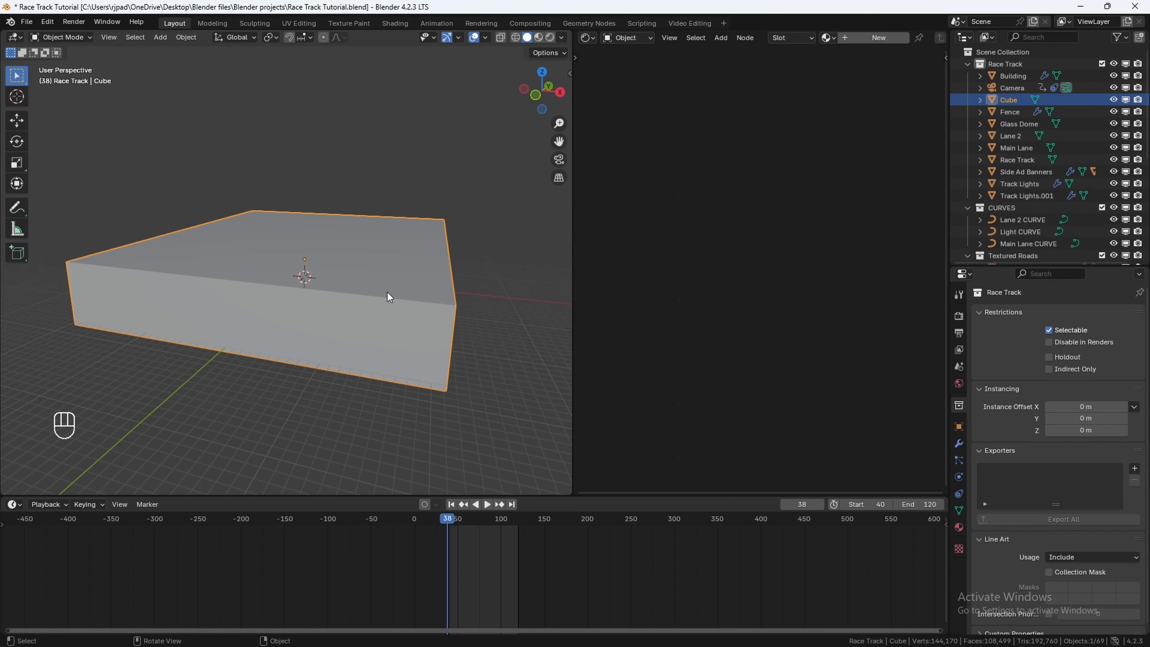
key(F2)
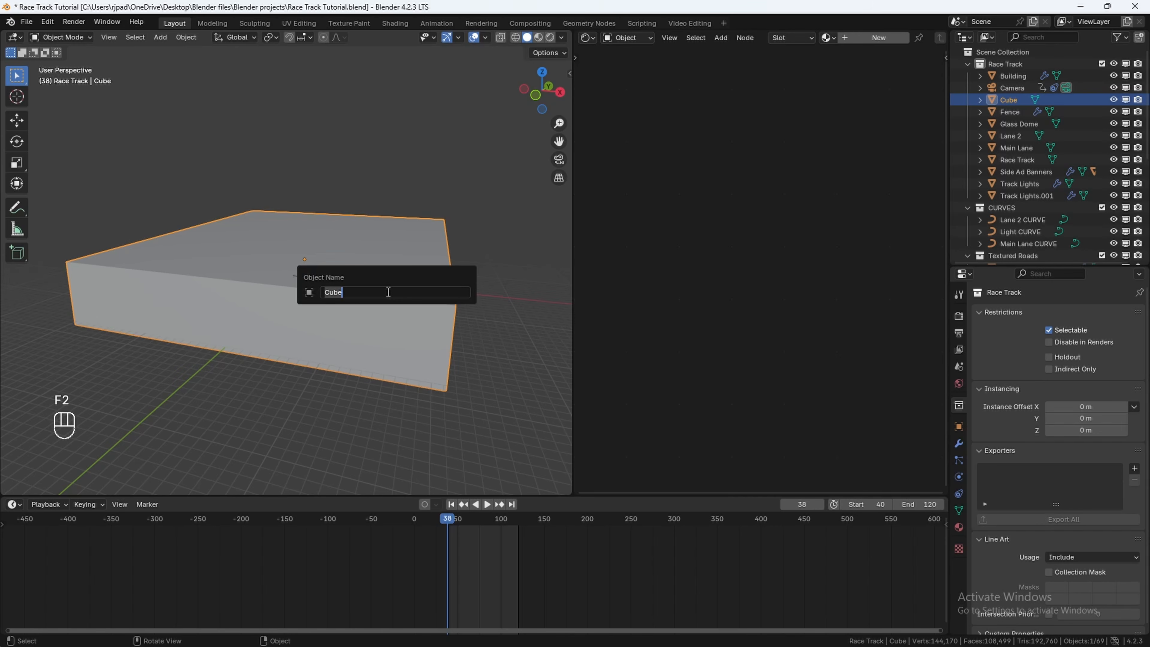
text(Fog)
key(Return)
click(856, 37)
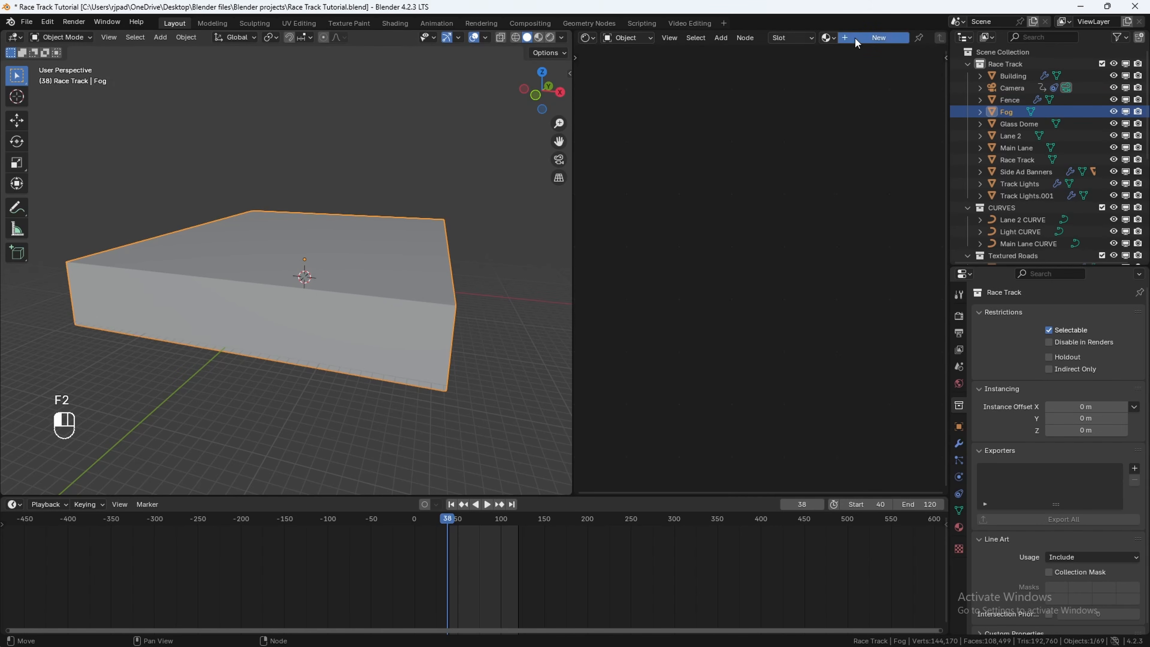
text(Fog)
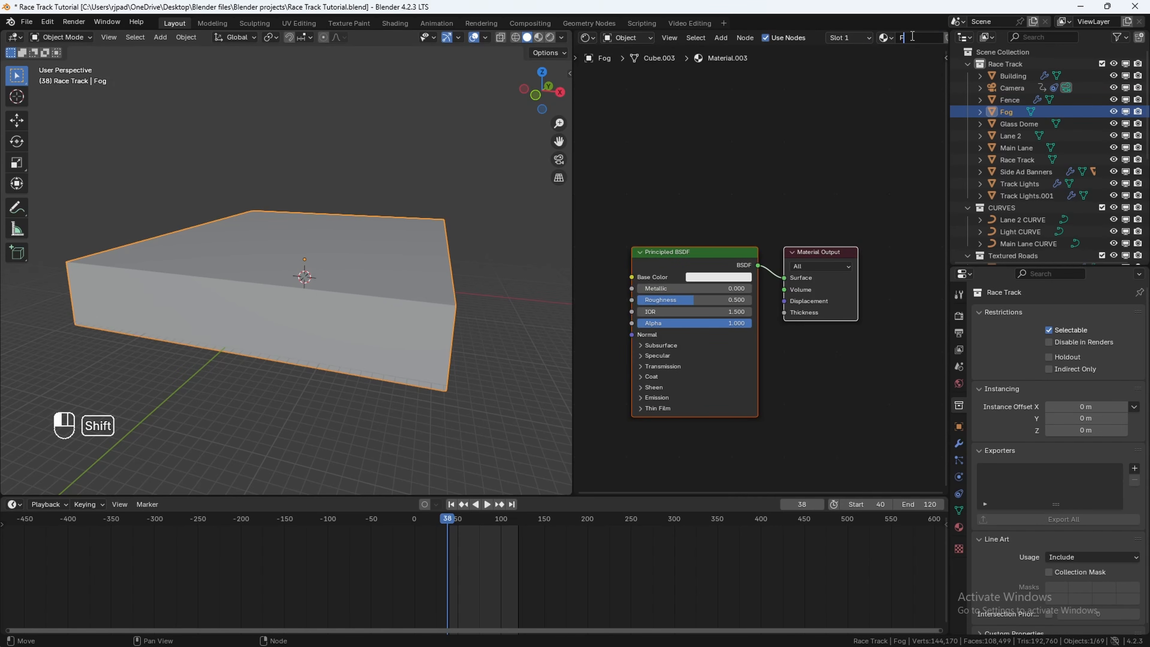
key(Return)
Step: Replace the Fog material's Principled BSDF with a Principled Volume node connected to the Material Output's Volume input
key(x)
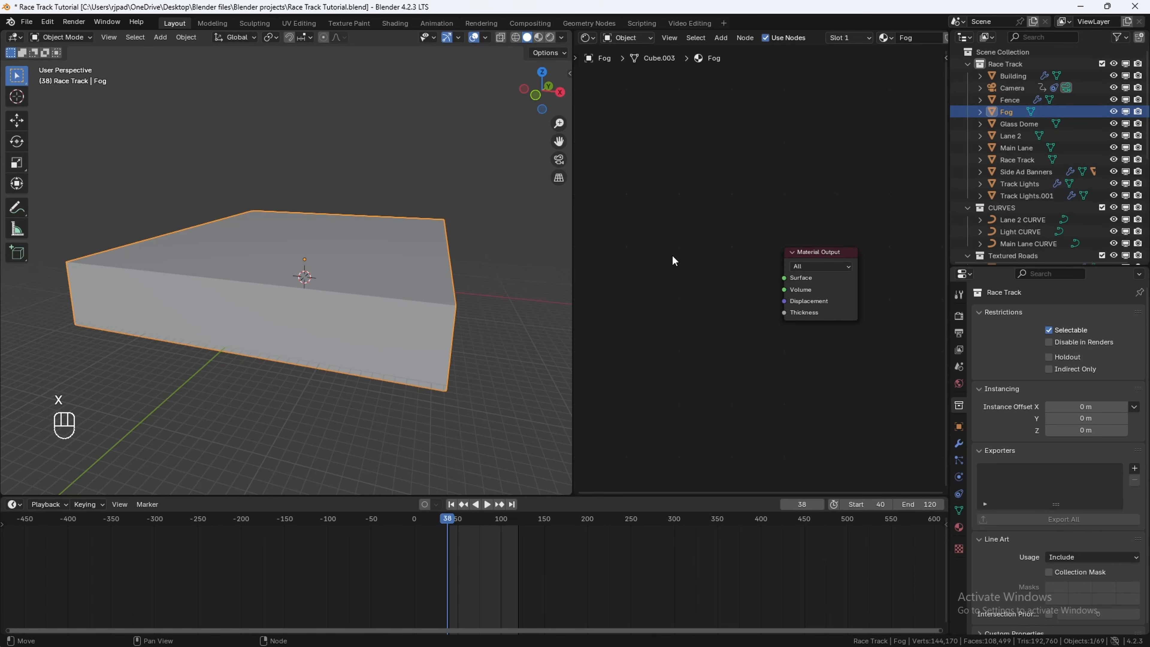
key(shift+a)
text(princ)
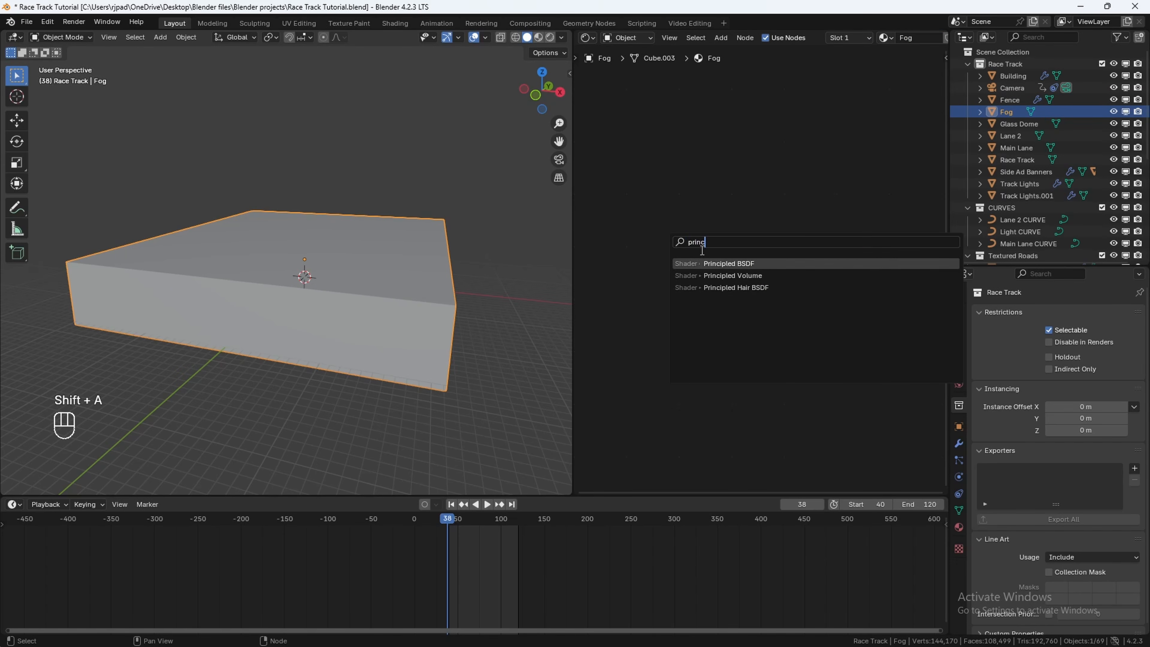
click(733, 275)
click(723, 249)
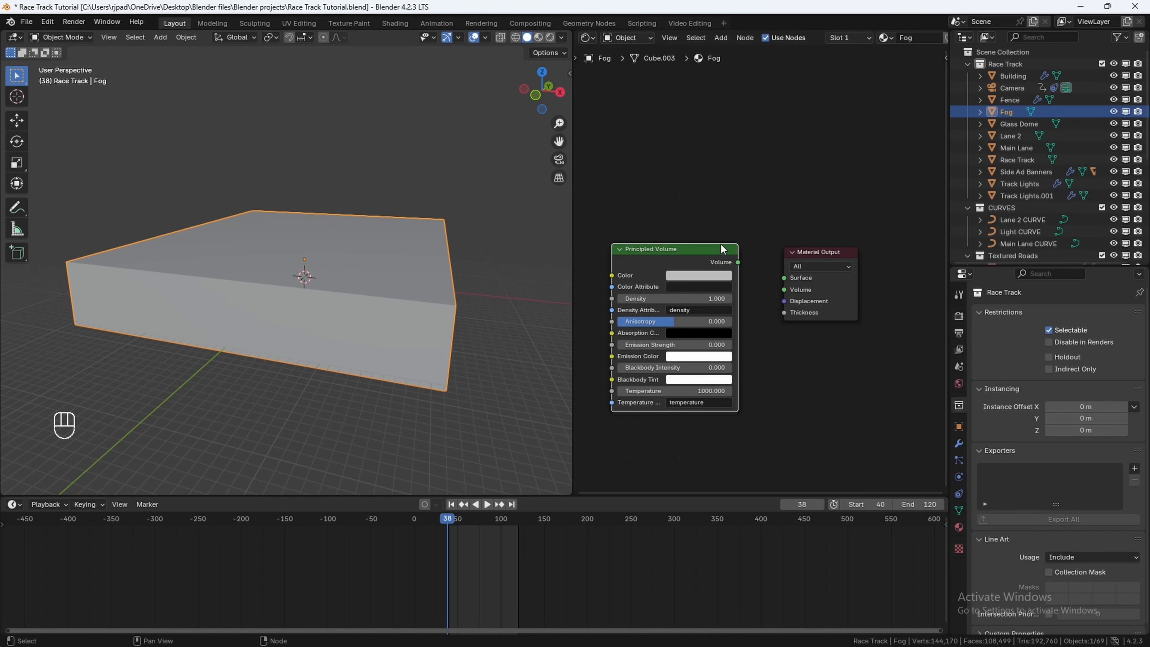
drag(740, 263, 783, 289)
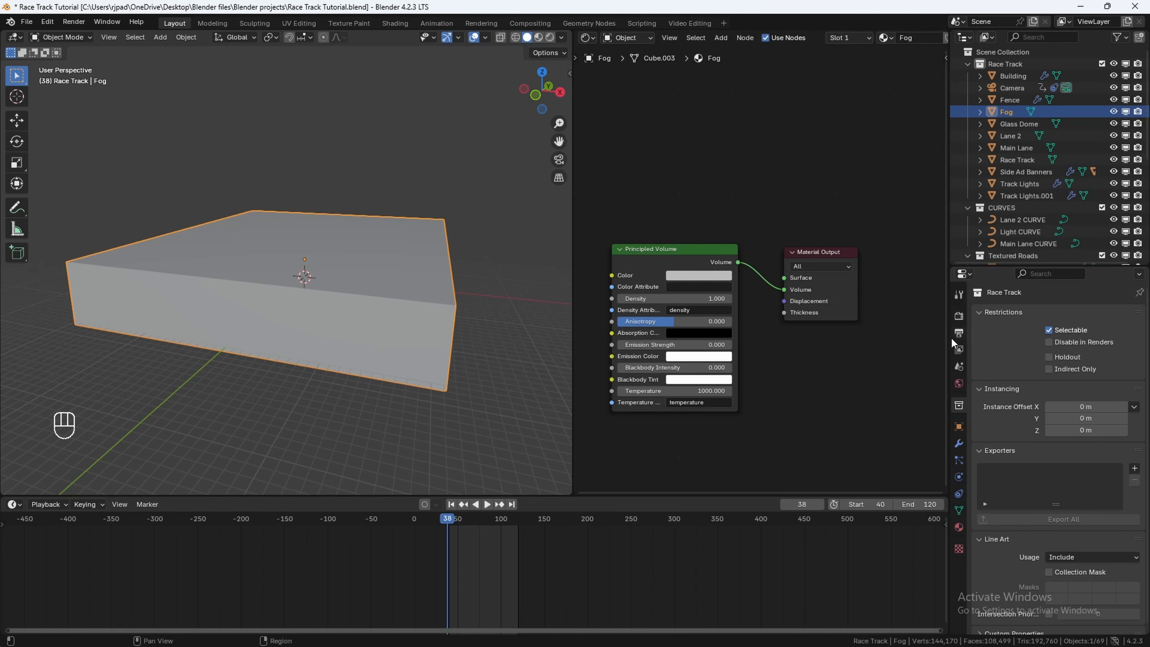
Step: Set the Cycles light path maximum bounces for Volume to 2
click(961, 316)
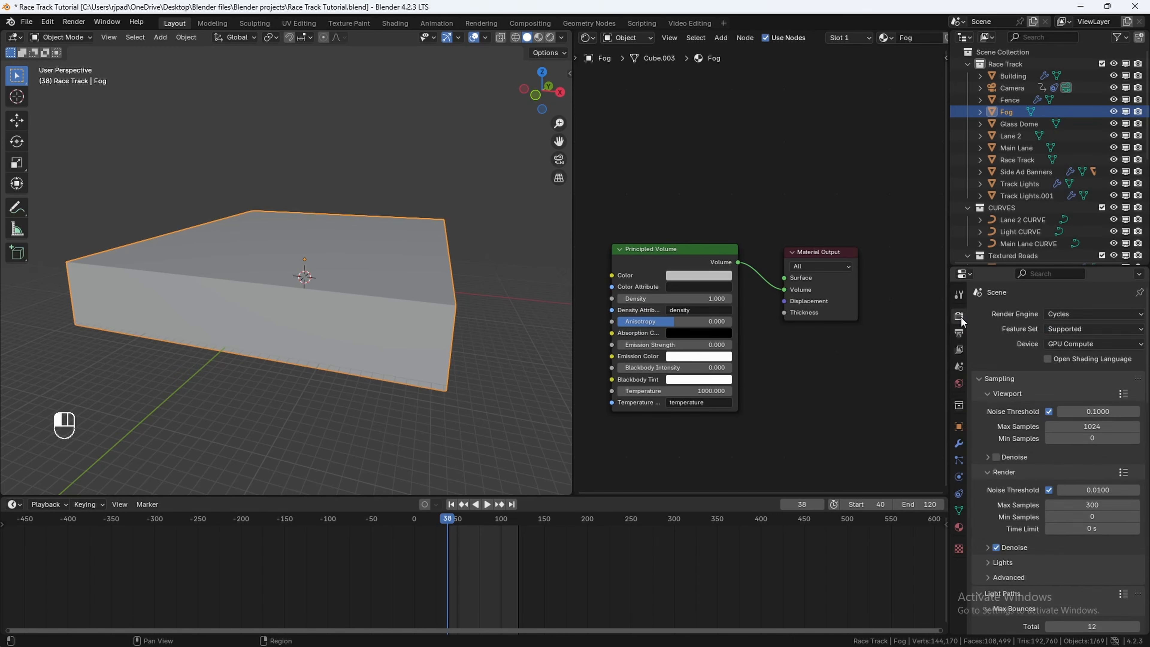
scroll(1028, 421, down, 5)
scroll(980, 473, down, 3)
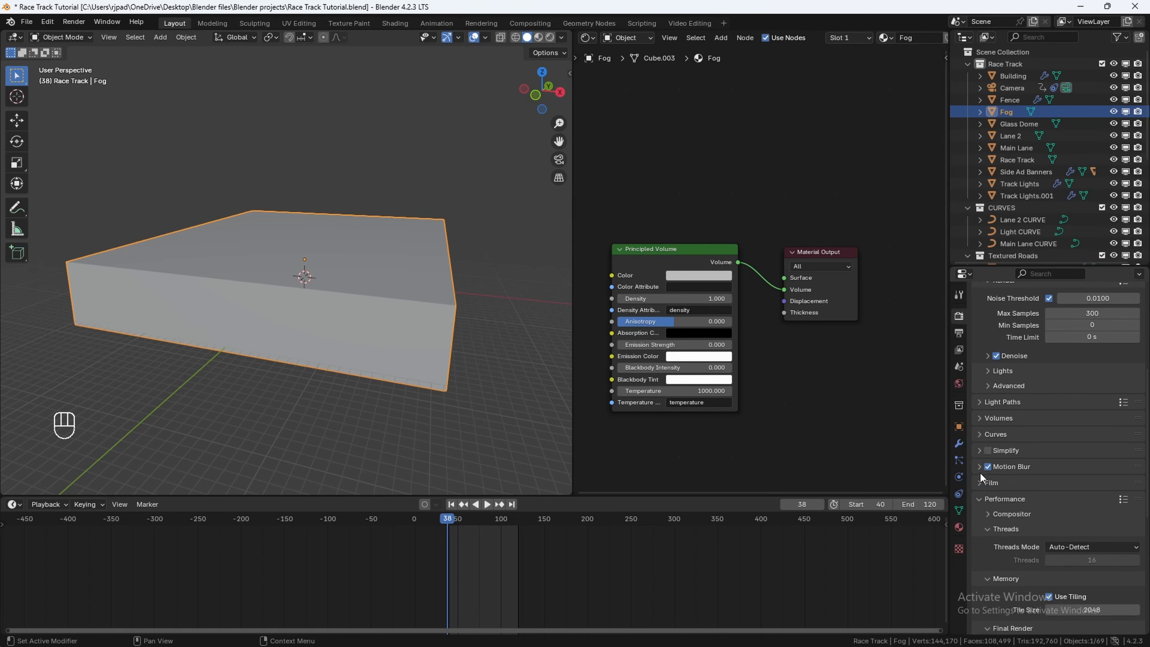
click(980, 405)
scroll(989, 421, down, 2)
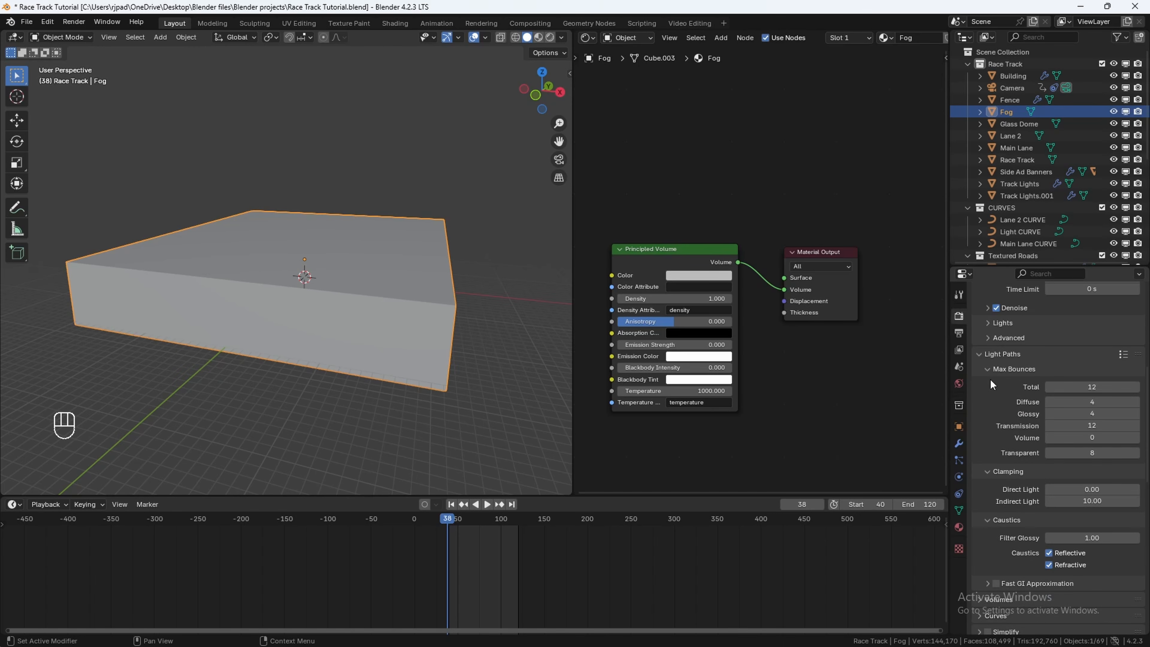
click(1136, 438)
Step: Display the viewport in rendered shading and set the Principled Volume's Density to 0.03
middle_drag(546, 244, 476, 333)
key(z)
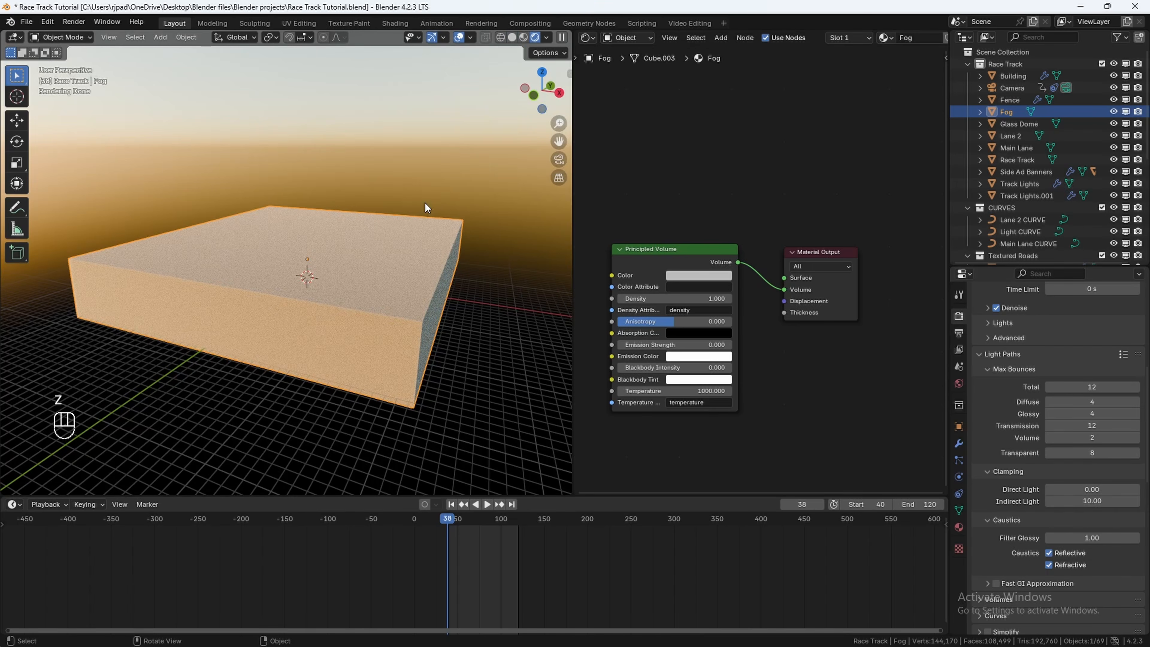
scroll(390, 304, up, 2)
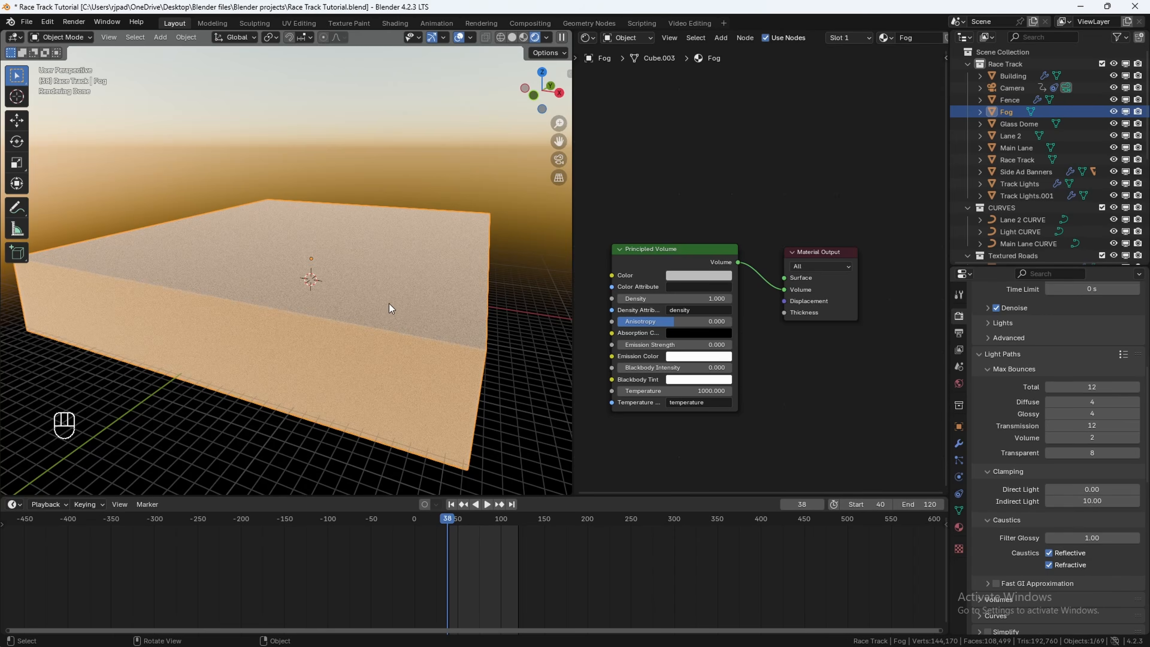
click(672, 299)
text(0.)
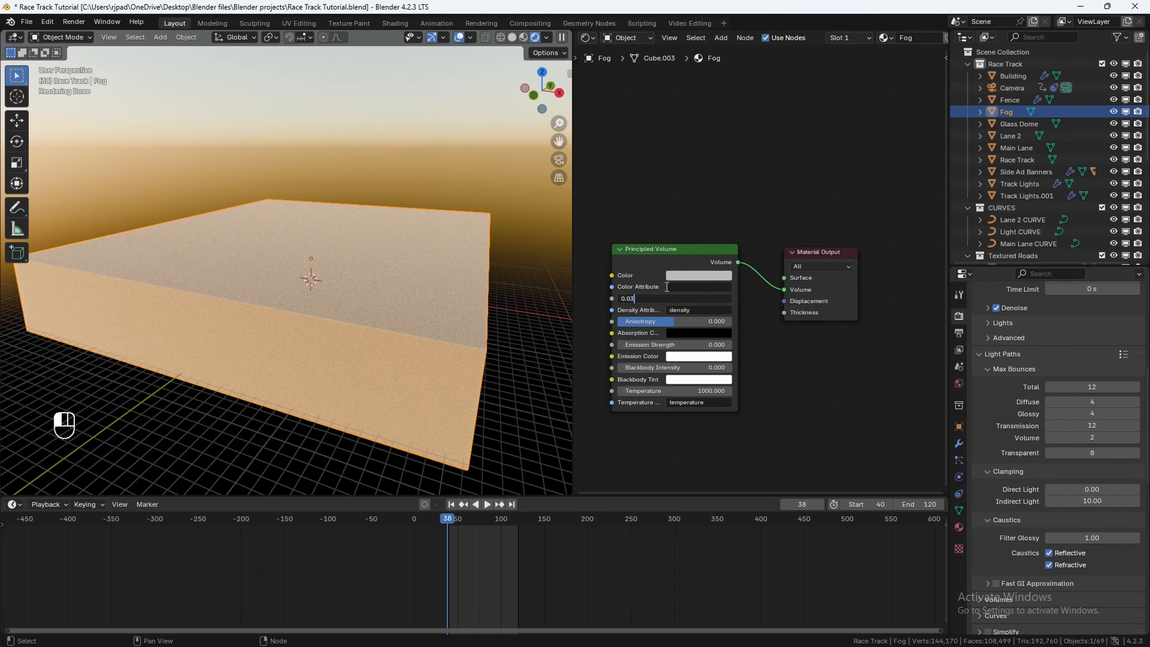
text(03)
key(Return)
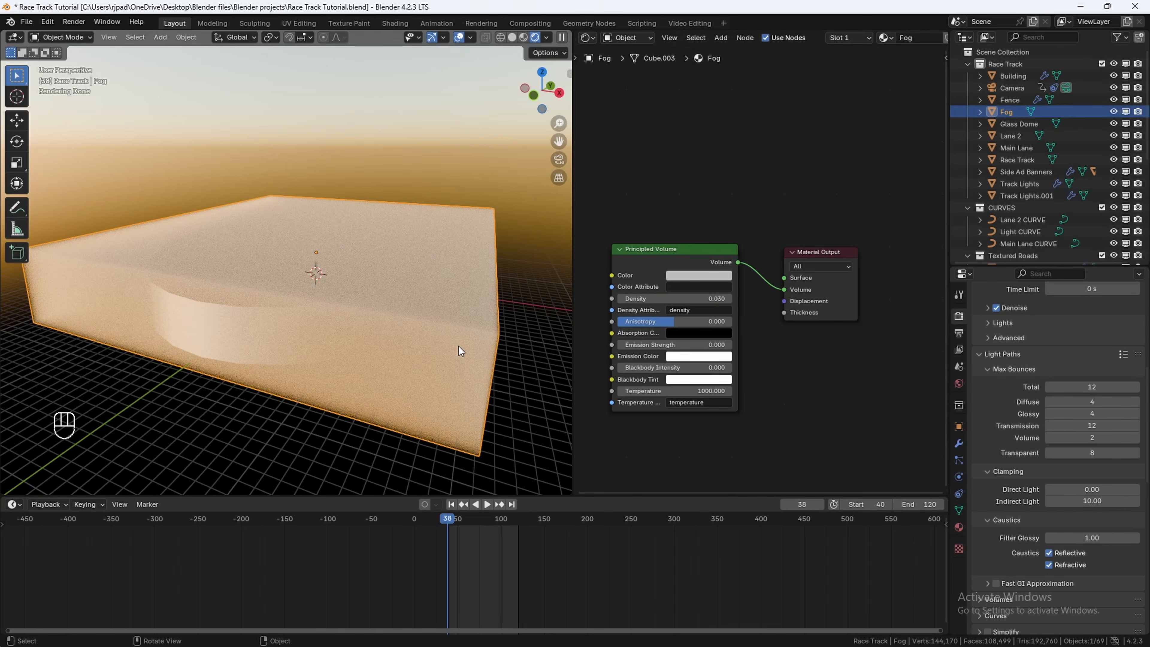
Step: View the scene through the camera and set the Principled Volume's Anisotropy to about 0.836
key(KP_0)
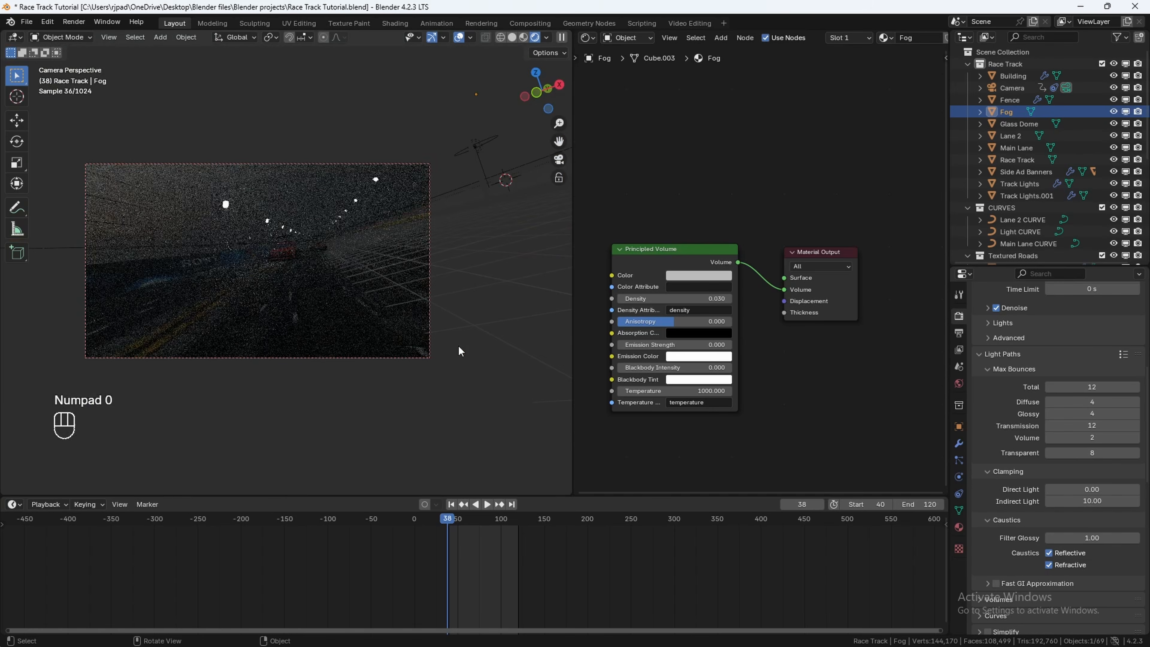
shift+middle_drag(326, 260, 358, 283)
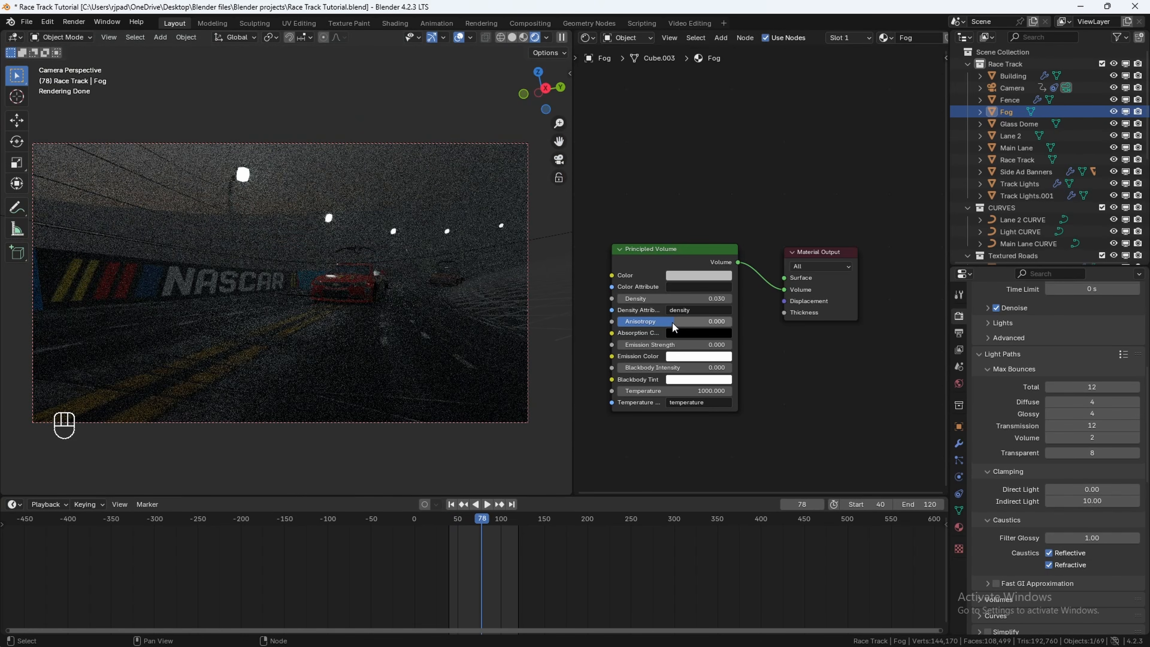
scroll(692, 333, up, 3)
drag(701, 326, 766, 326)
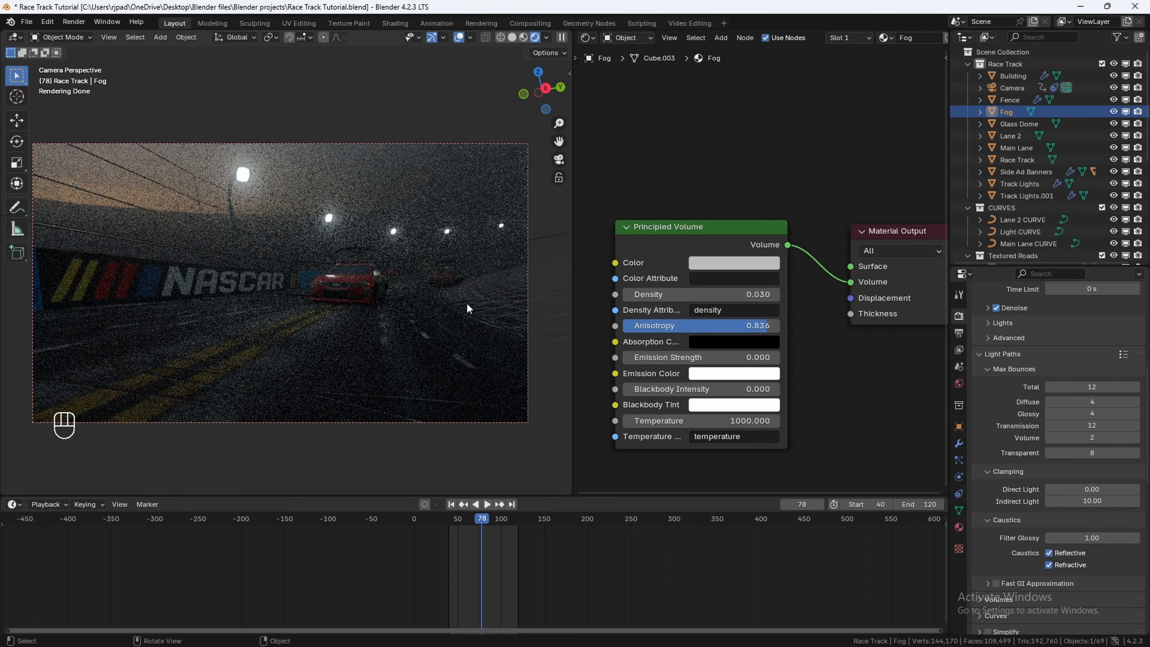
Step: Set the Strength of the World's Nishita sky background to 3
click(959, 383)
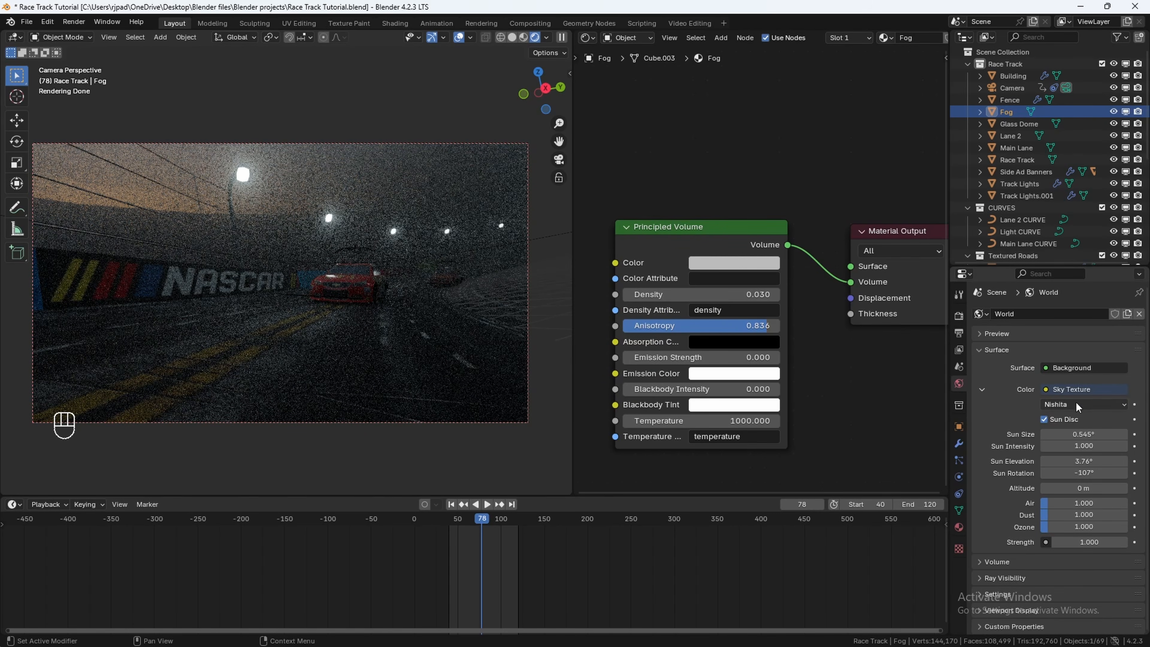
click(1084, 544)
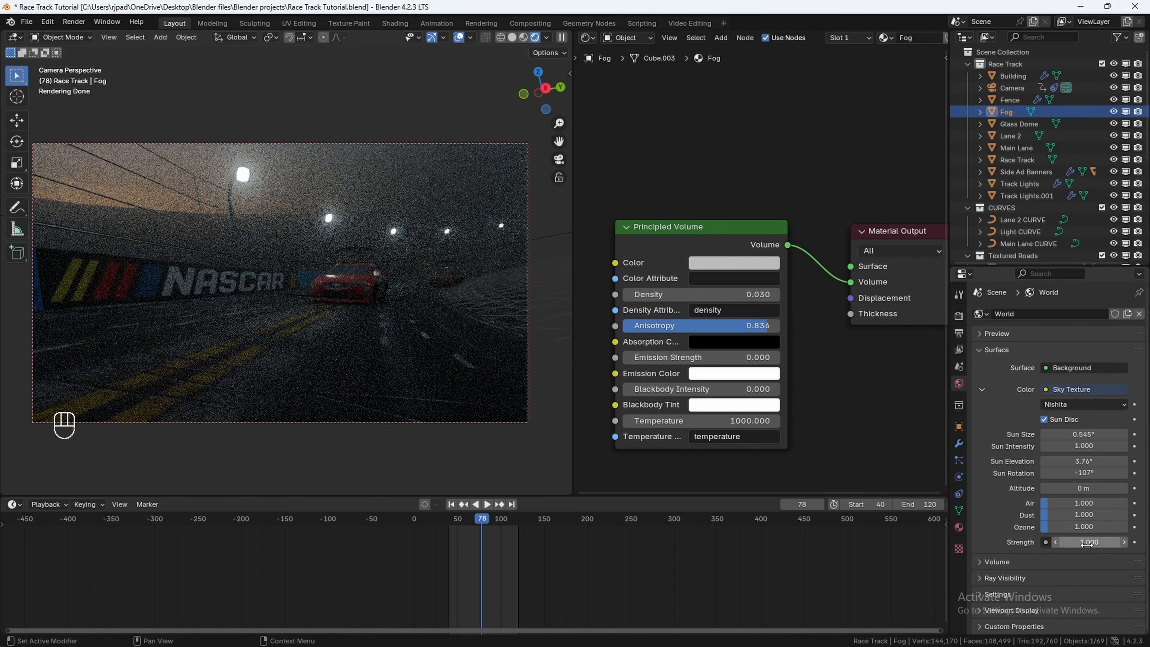
text(3)
key(Return)
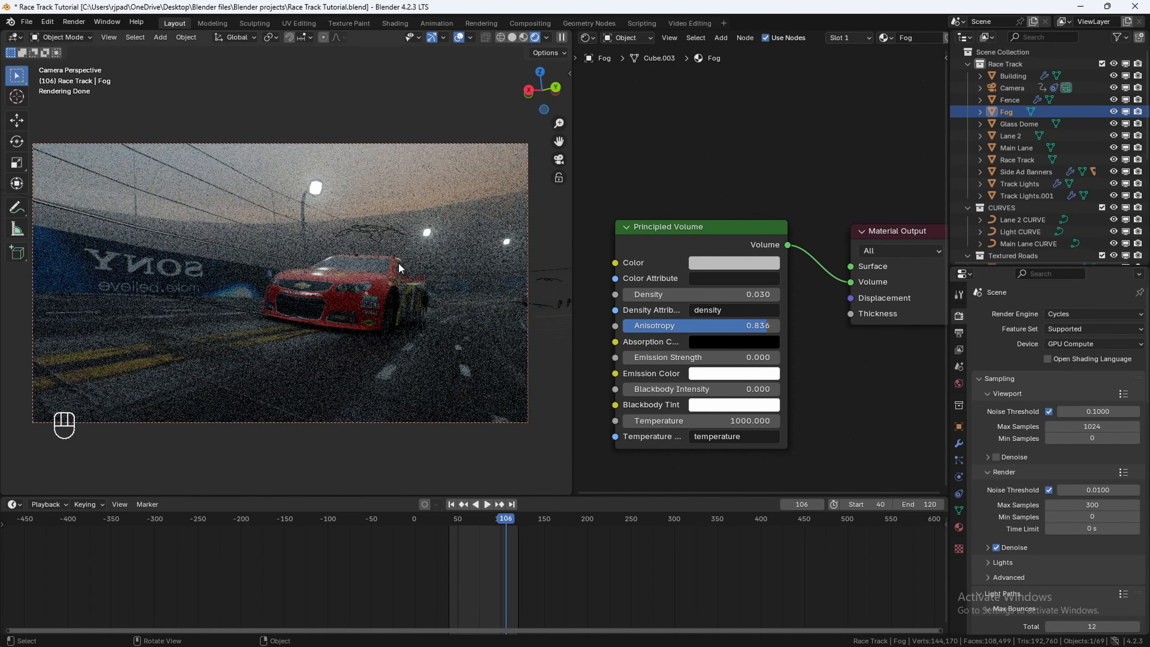
Step: Display the viewport in solid shading and choose GPU Compute as the Cycles render device
key(z)
click(537, 267)
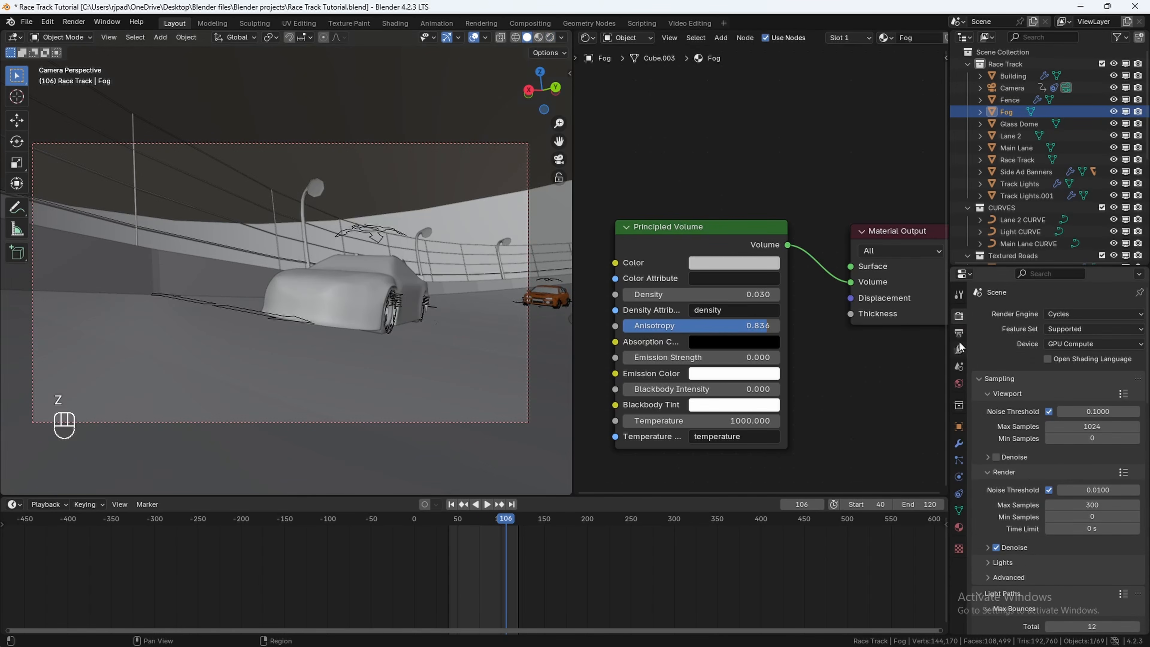
click(1071, 315)
click(1071, 315)
click(1061, 346)
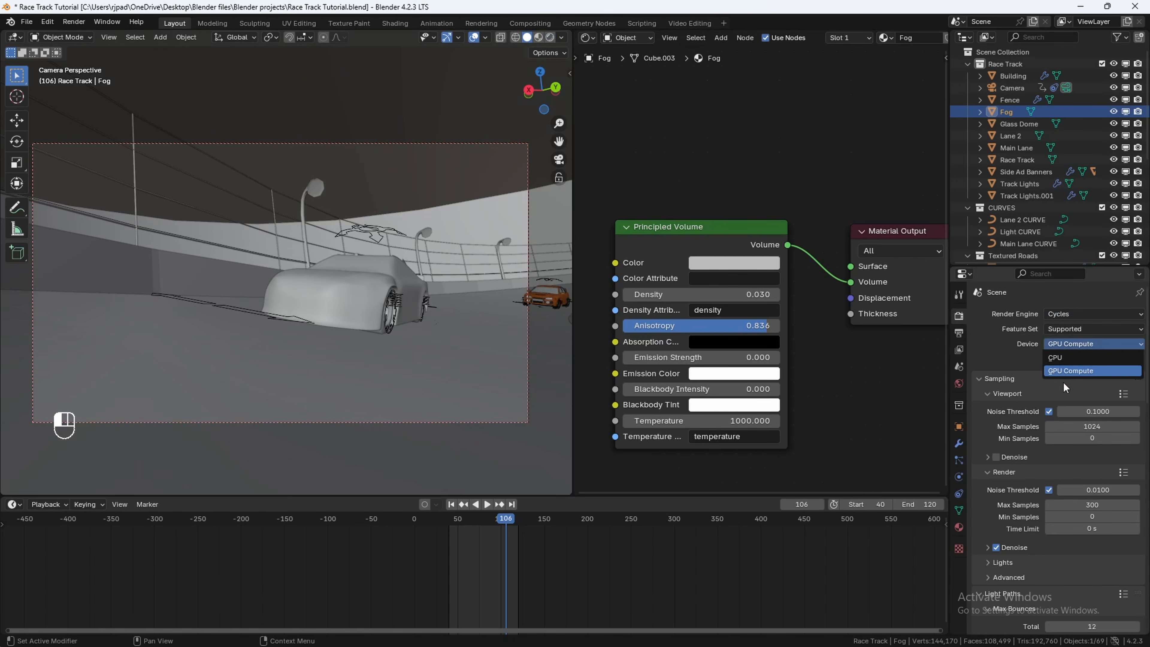
click(1061, 372)
Step: Check the Cycles Render Devices in the system preferences and close the preferences window
scroll(1045, 447, down, 5)
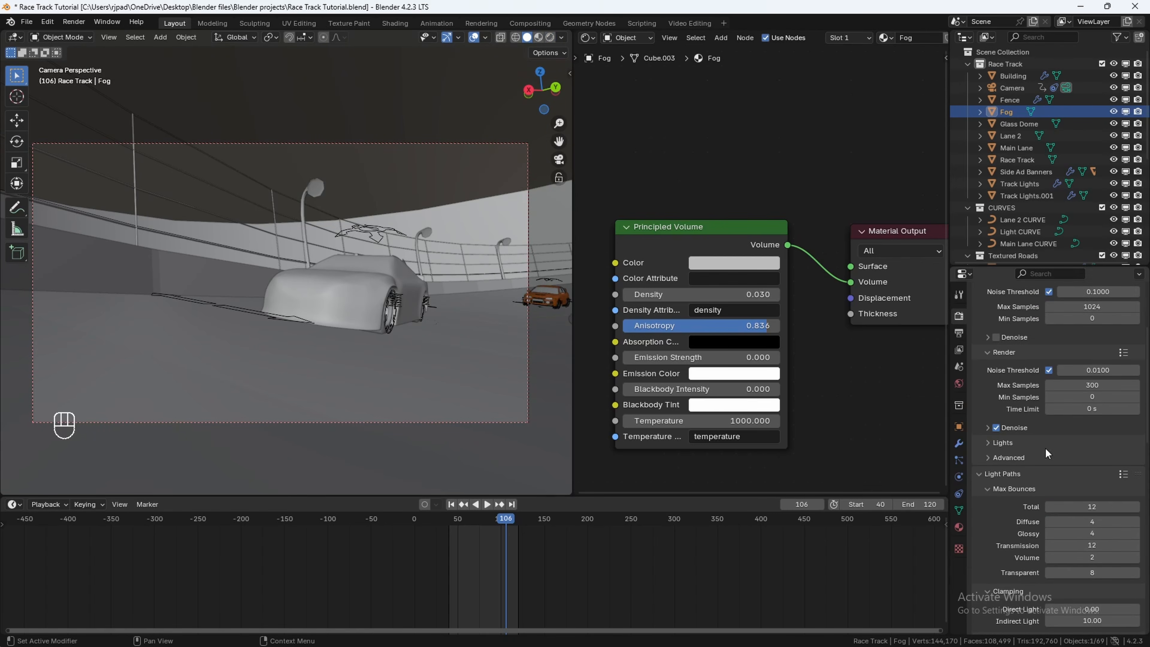
click(48, 22)
click(68, 176)
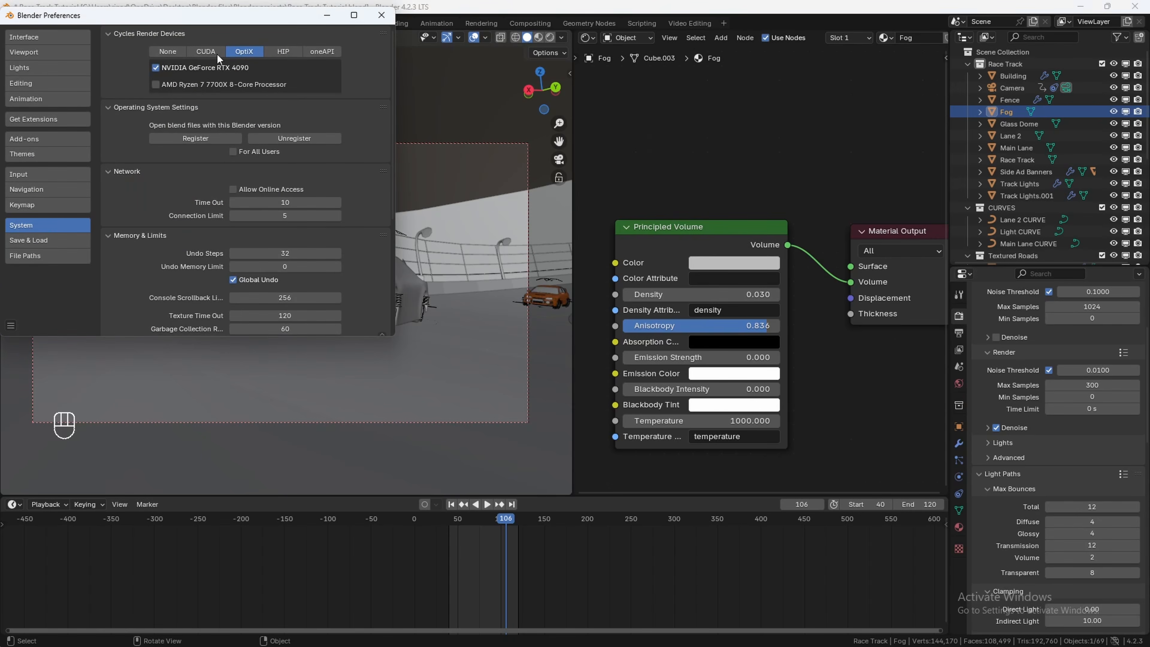
click(382, 15)
Step: Set the color management Look to High Contrast
scroll(1077, 435, up, 3)
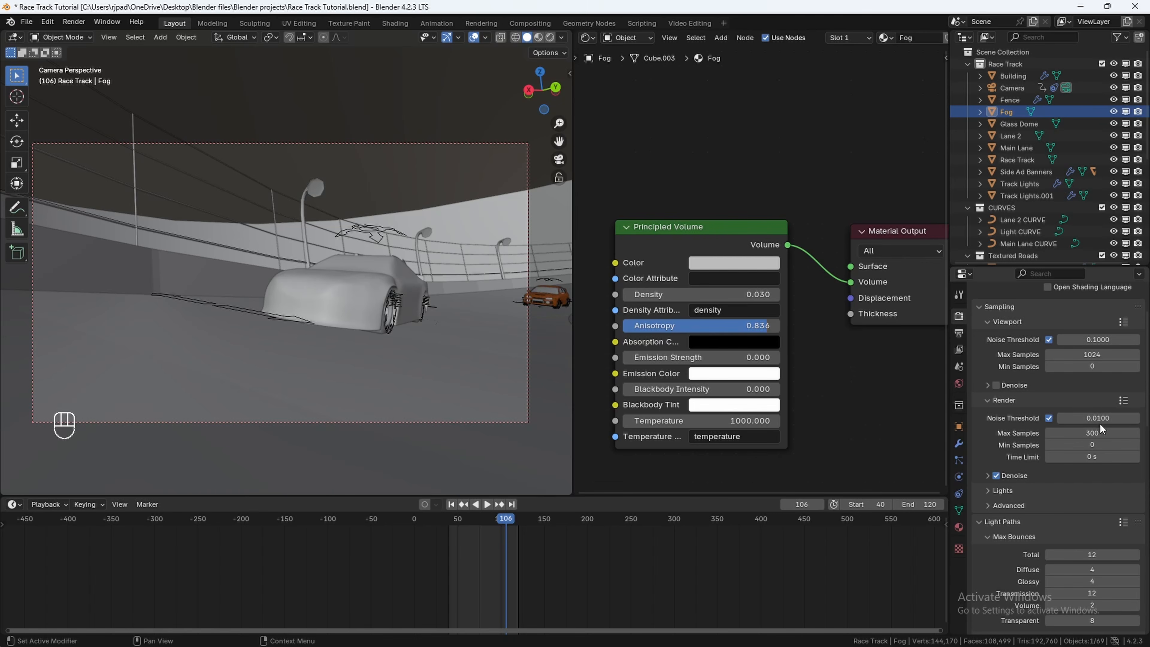
scroll(1096, 432, down, 2)
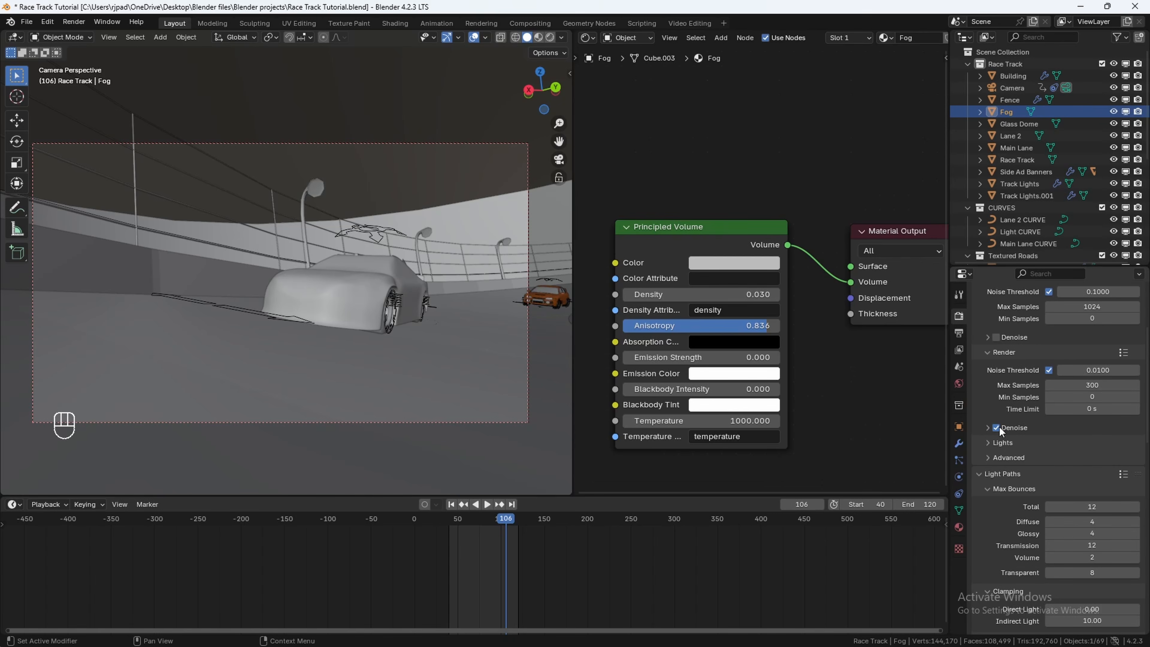
scroll(1002, 428, down, 5)
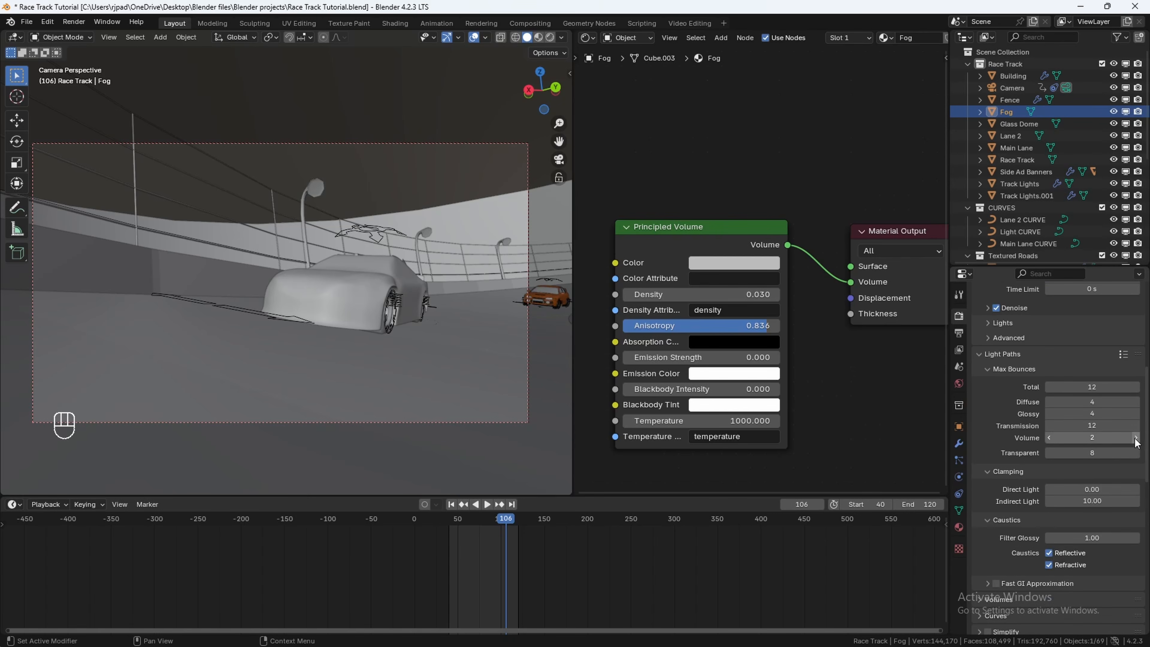
scroll(981, 411, down, 10)
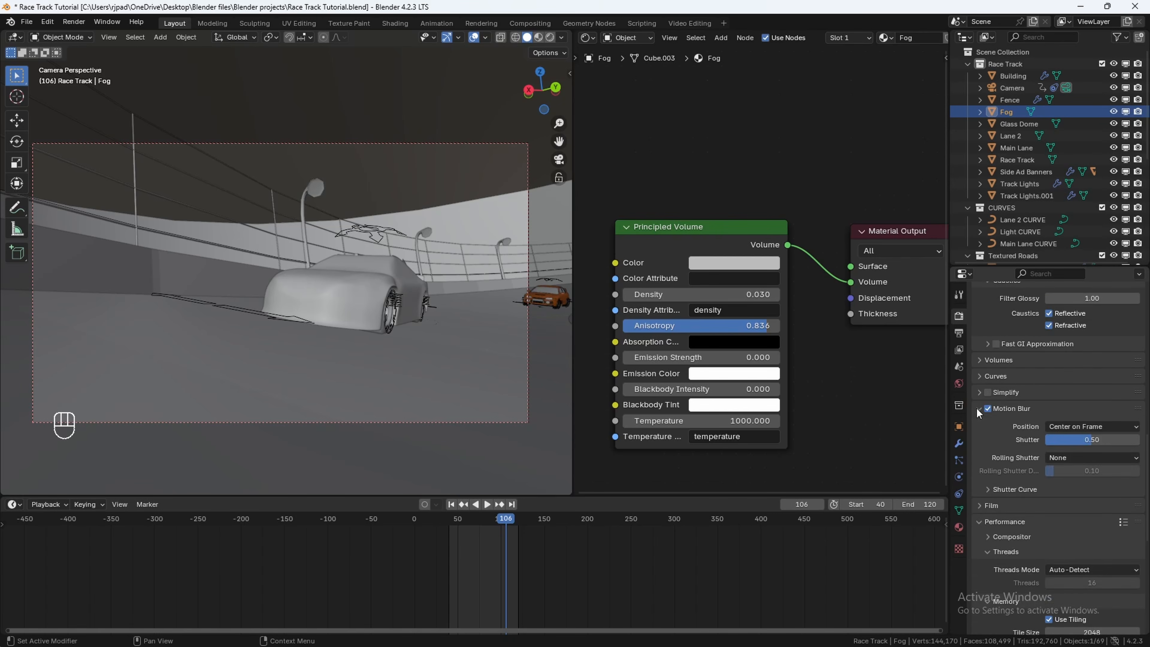
scroll(983, 410, down, 9)
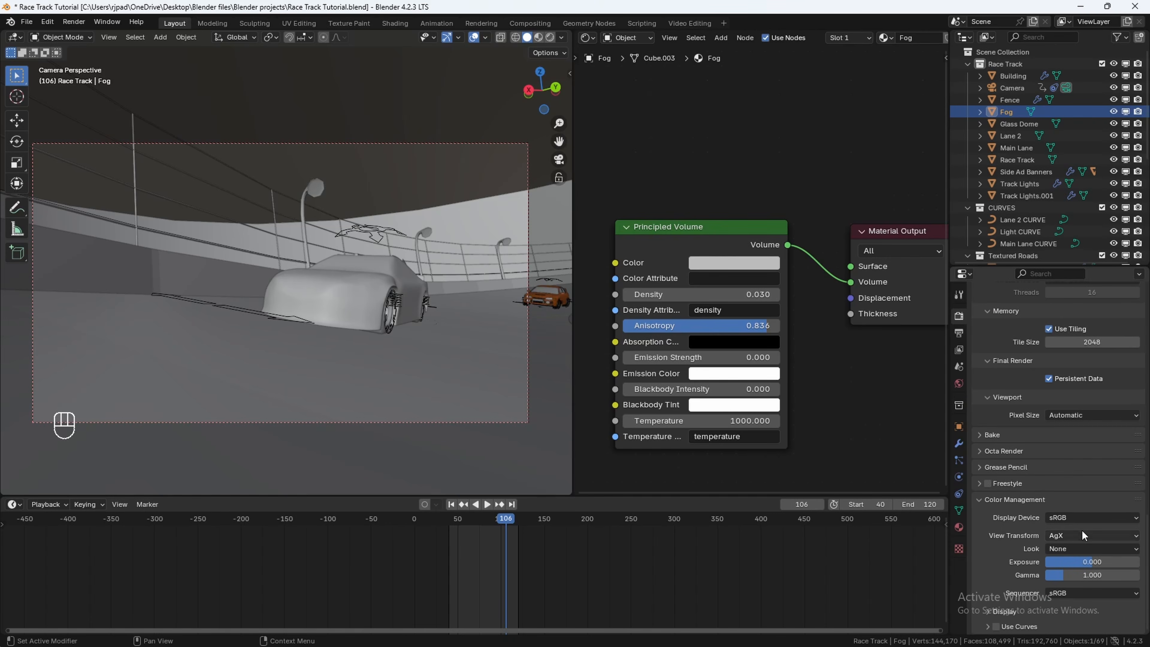
click(1071, 549)
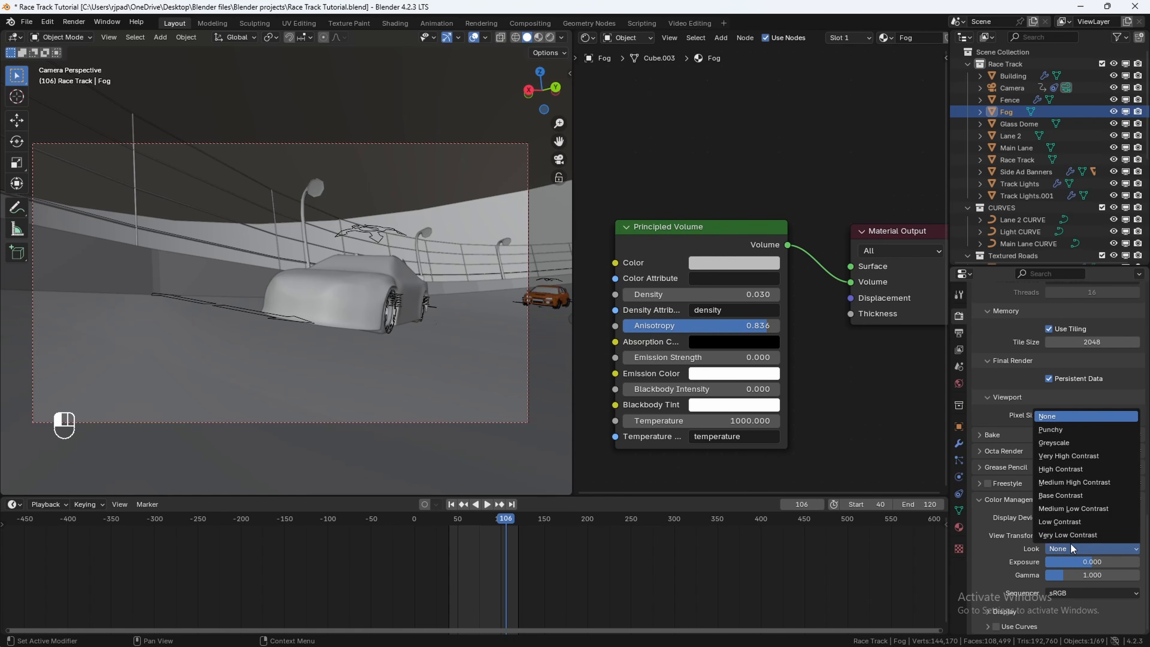
click(1062, 472)
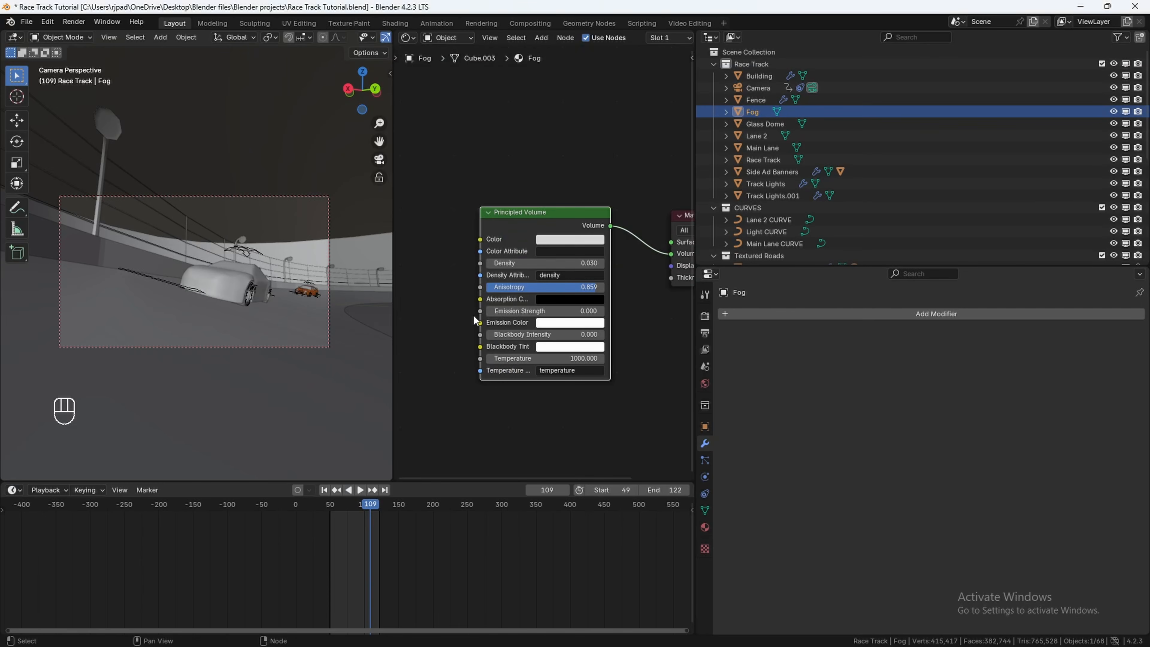
Step: Tint the Principled Volume's color a bright light blue with hue 0.572 and saturation 0.219, and render the current frame
click(569, 240)
drag(591, 132, 590, 111)
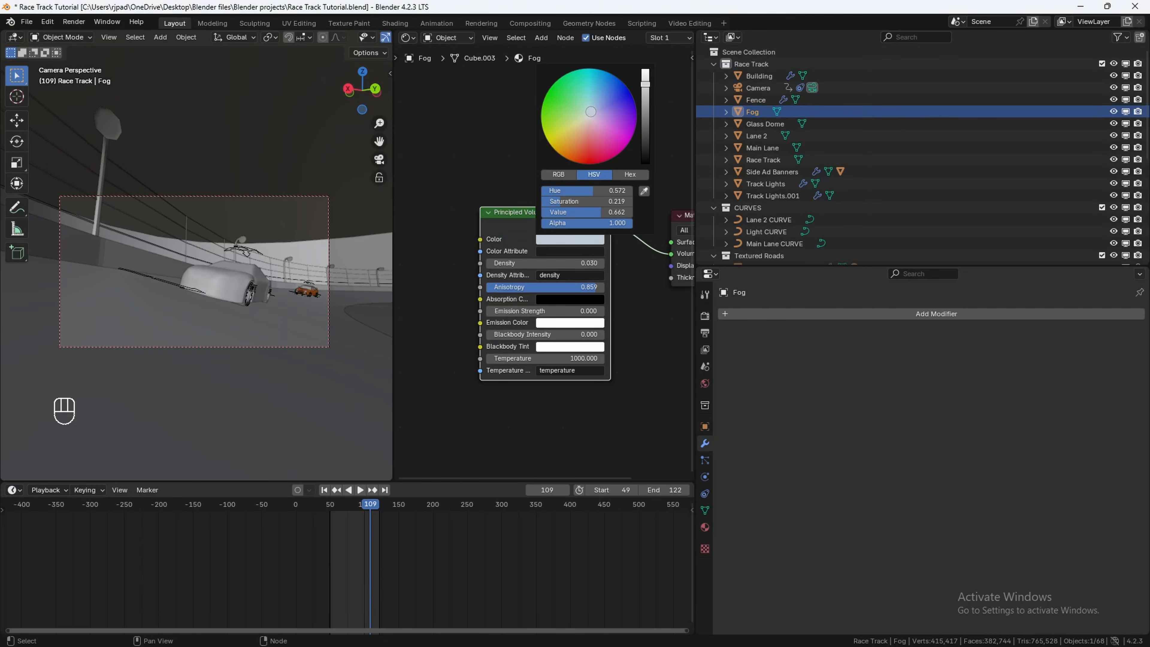
drag(645, 84, 645, 74)
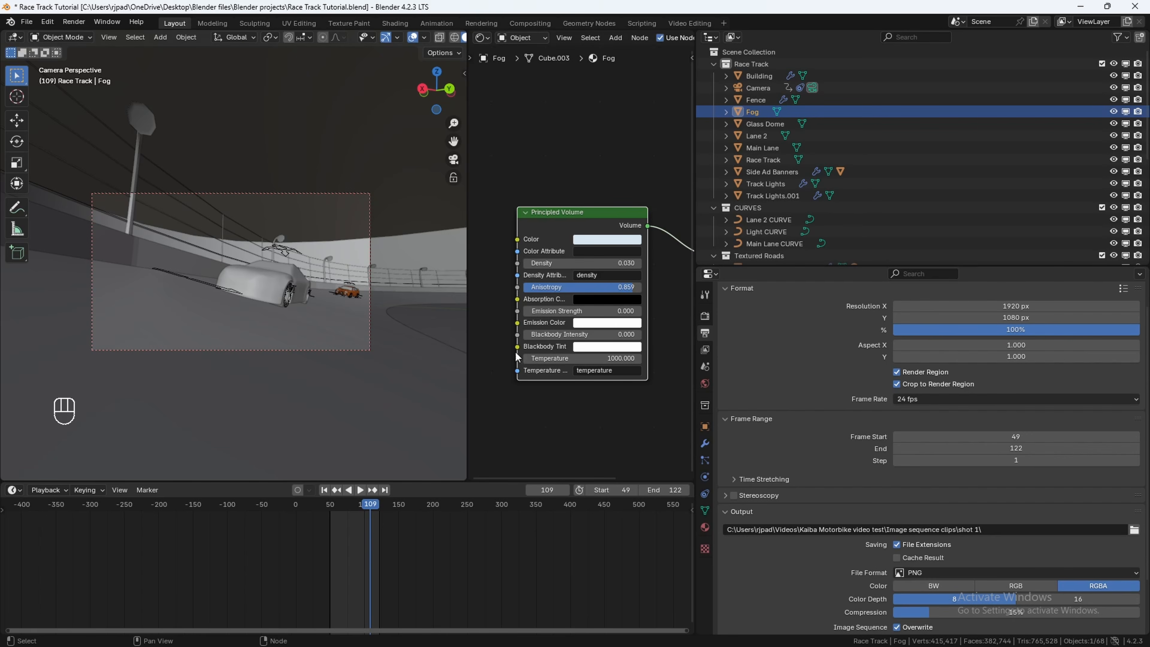
click(72, 24)
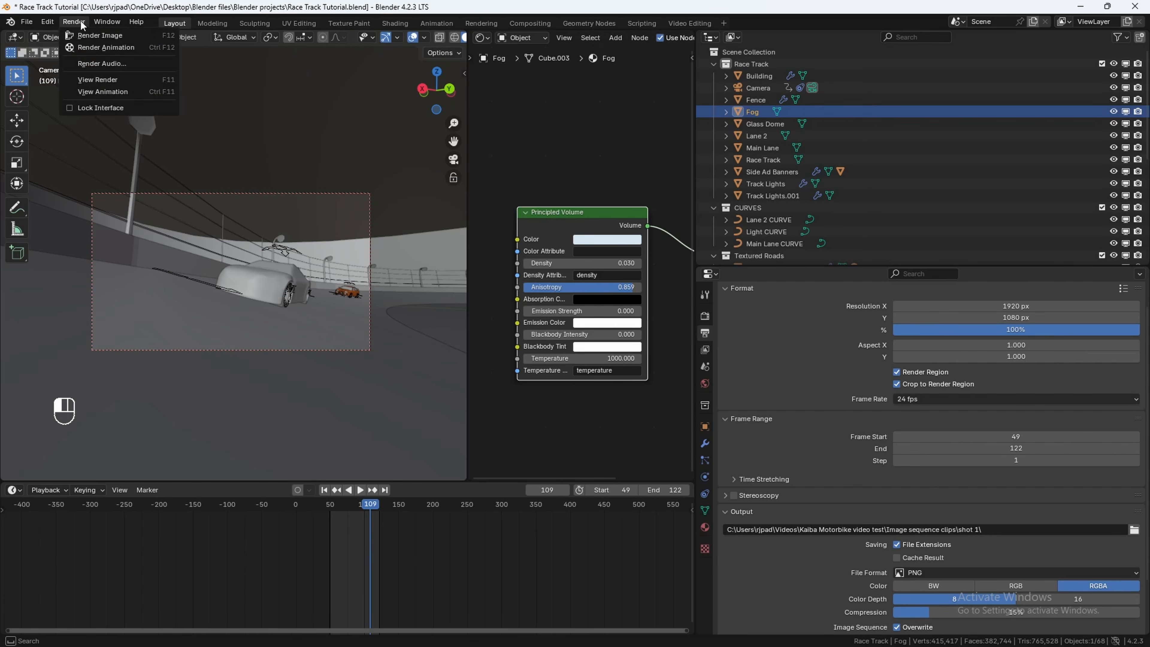
click(129, 33)
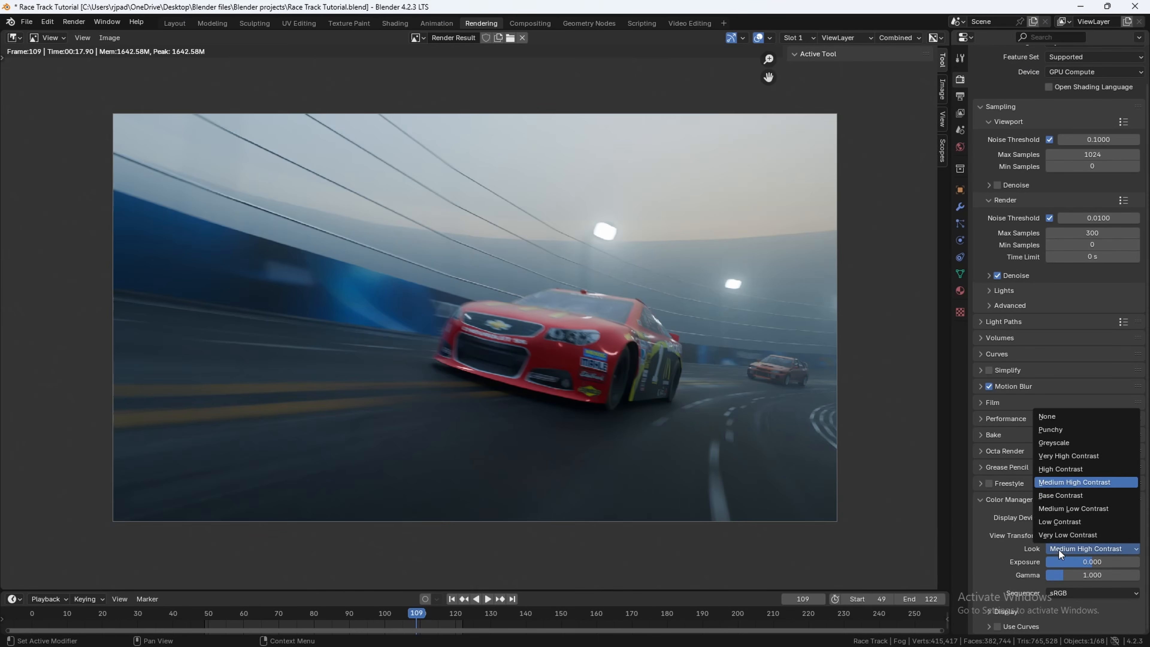
Step: Compare the High Contrast and Medium High Contrast looks on the rendered frame, and finish with the Look set to None
click(1065, 482)
click(1076, 546)
click(1063, 470)
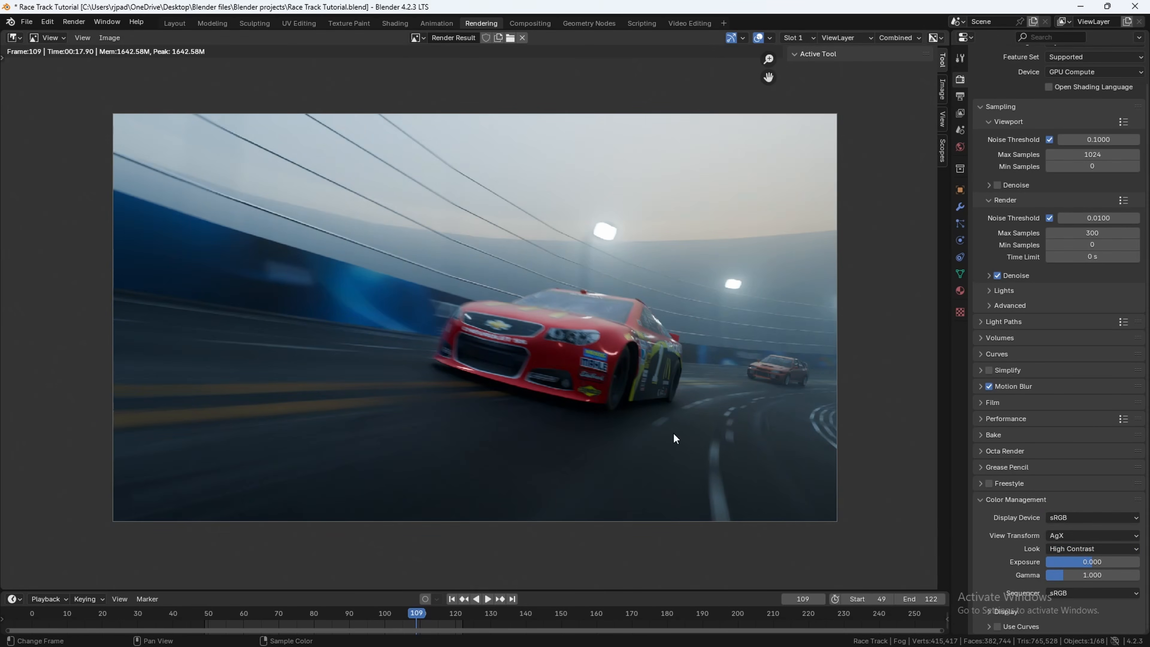
click(1064, 546)
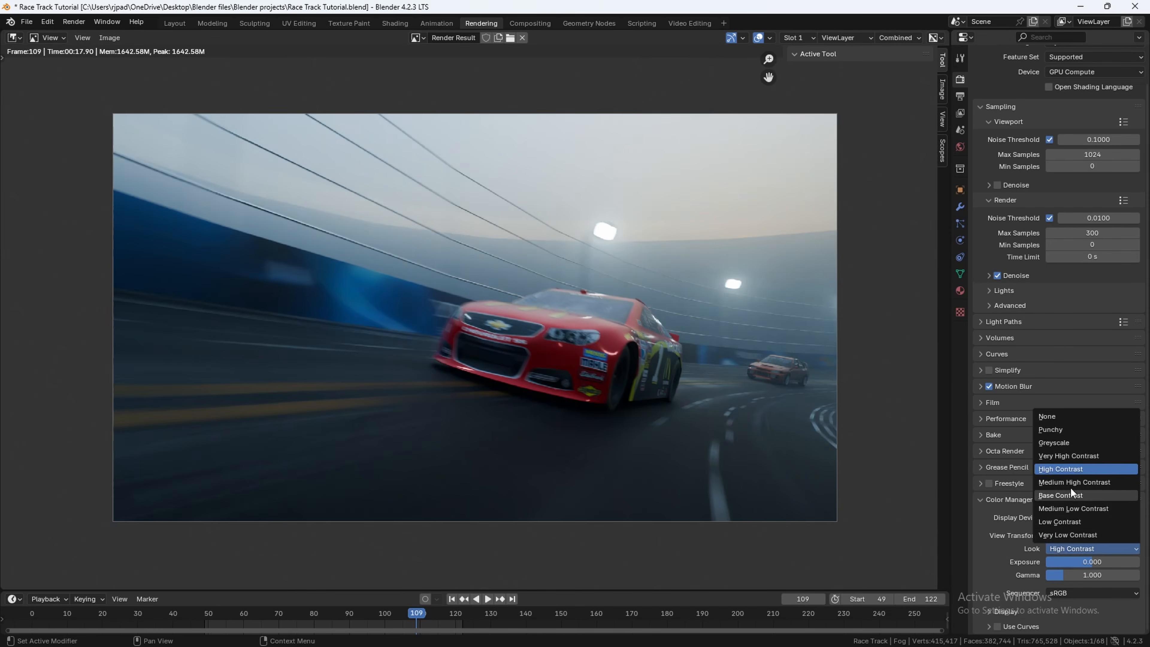
click(1077, 480)
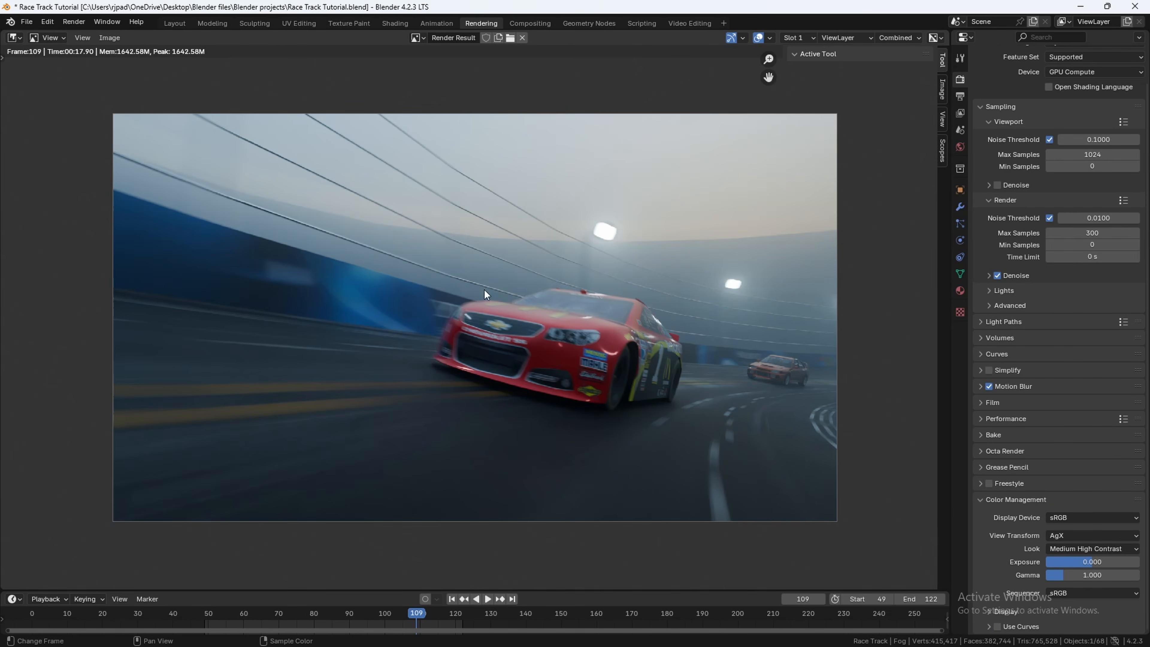
click(1074, 549)
click(1071, 417)
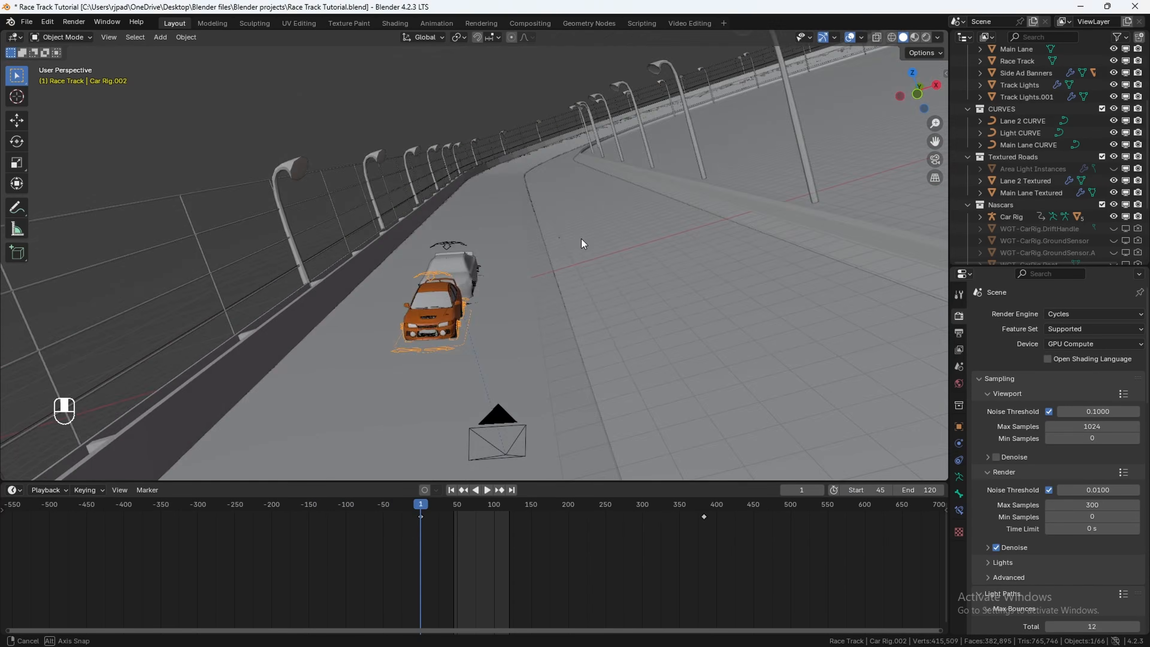
Step: Put the orange car's rig in Pose Mode and move its Root control about 0.156 m along the Y axis
middle_drag(581, 240, 532, 266)
click(61, 37)
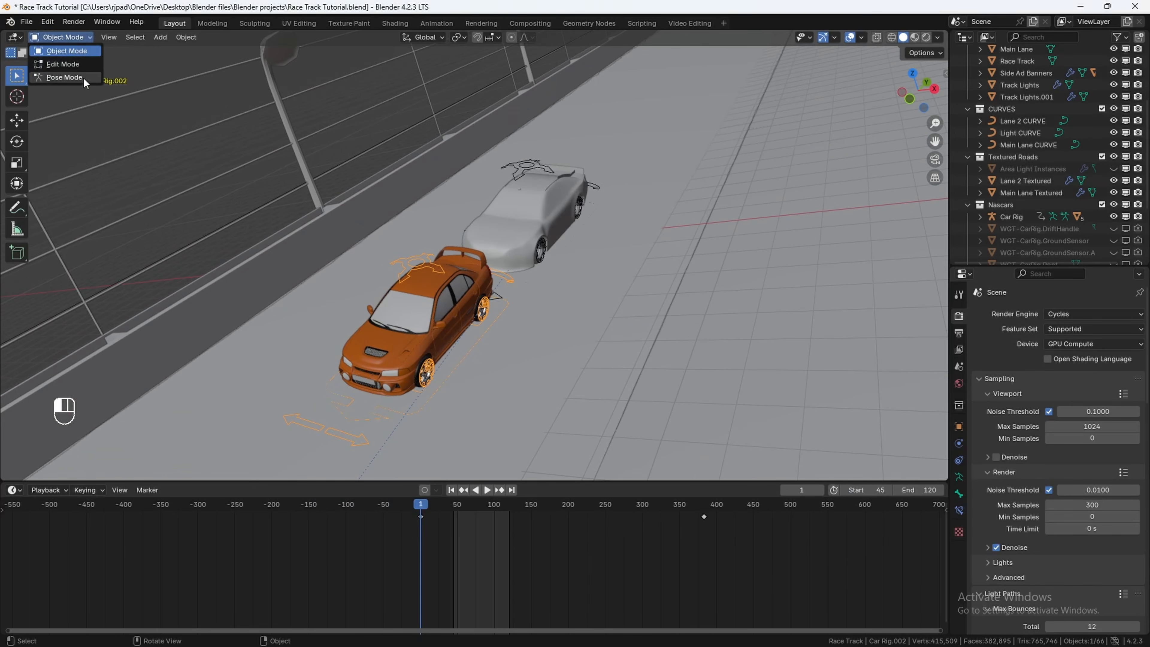
click(72, 77)
middle_drag(399, 261, 495, 280)
middle_drag(484, 226, 615, 283)
key(g)
key(y)
click(481, 234)
Step: Try shifting the car rig's end keyframe slightly earlier in the timeline and put it back near frame 383
scroll(615, 282, up, 2)
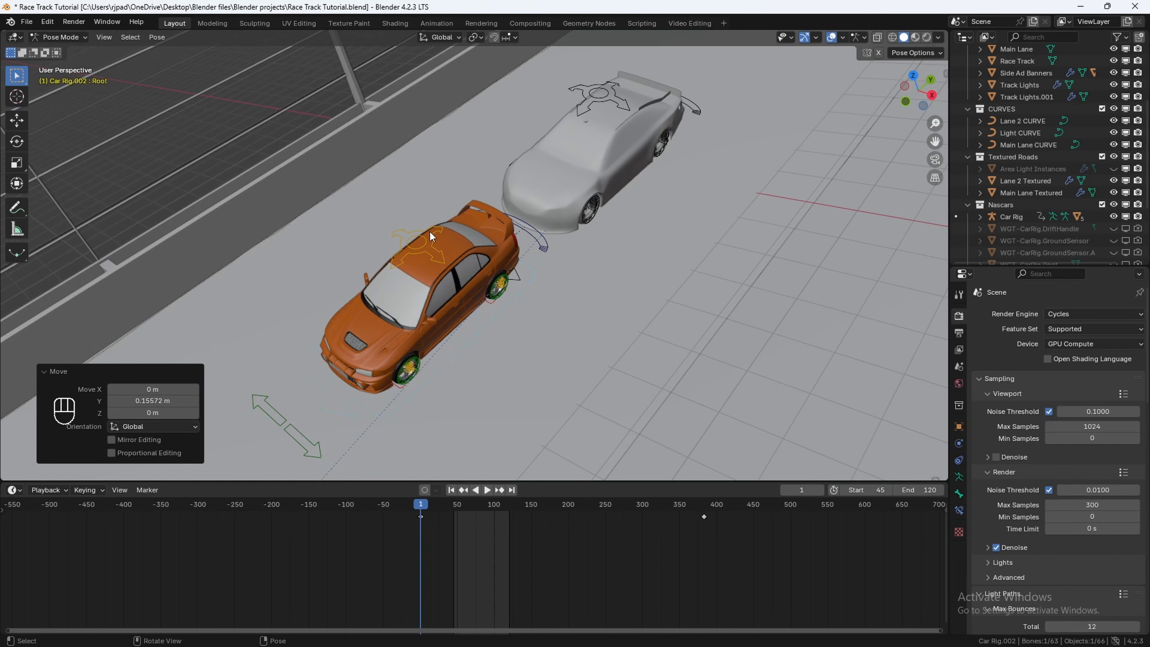
click(703, 507)
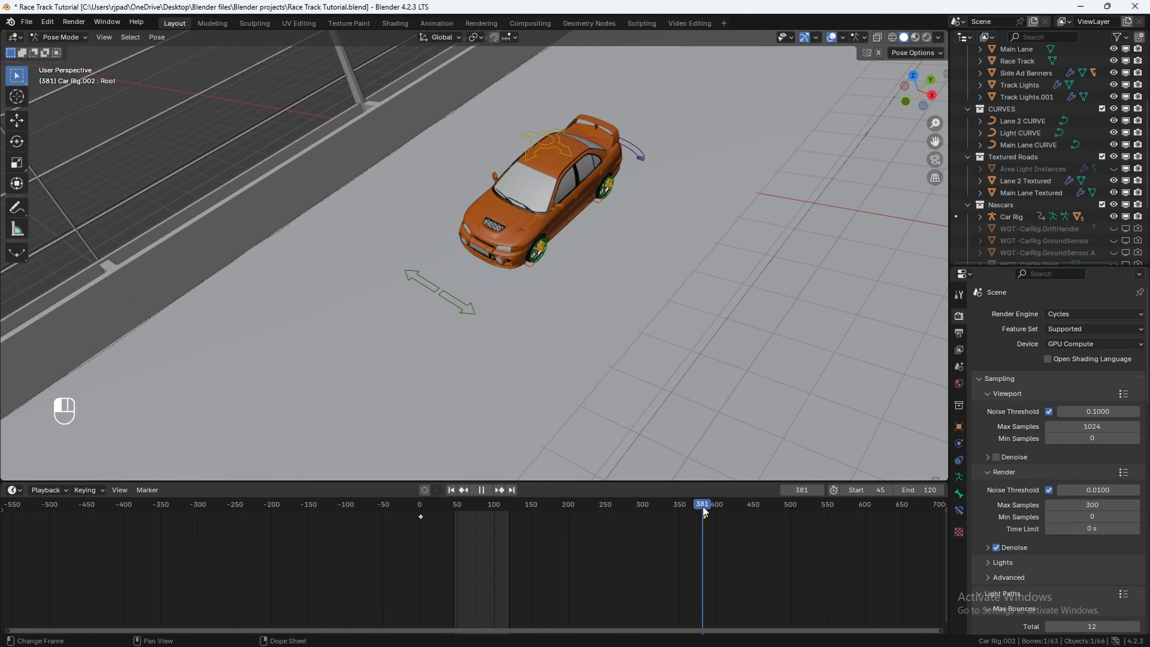
key(space)
key(g)
click(711, 533)
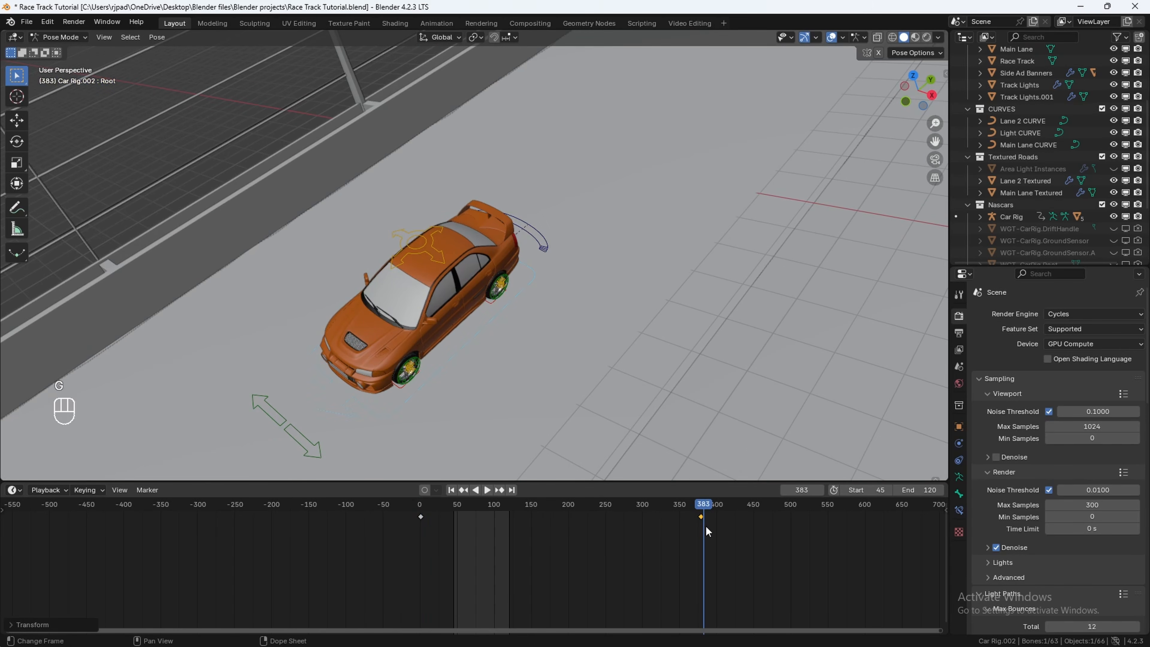
key(g)
click(705, 521)
Step: Play the animation through the camera from frame 48 to examine both cars' motion
click(455, 505)
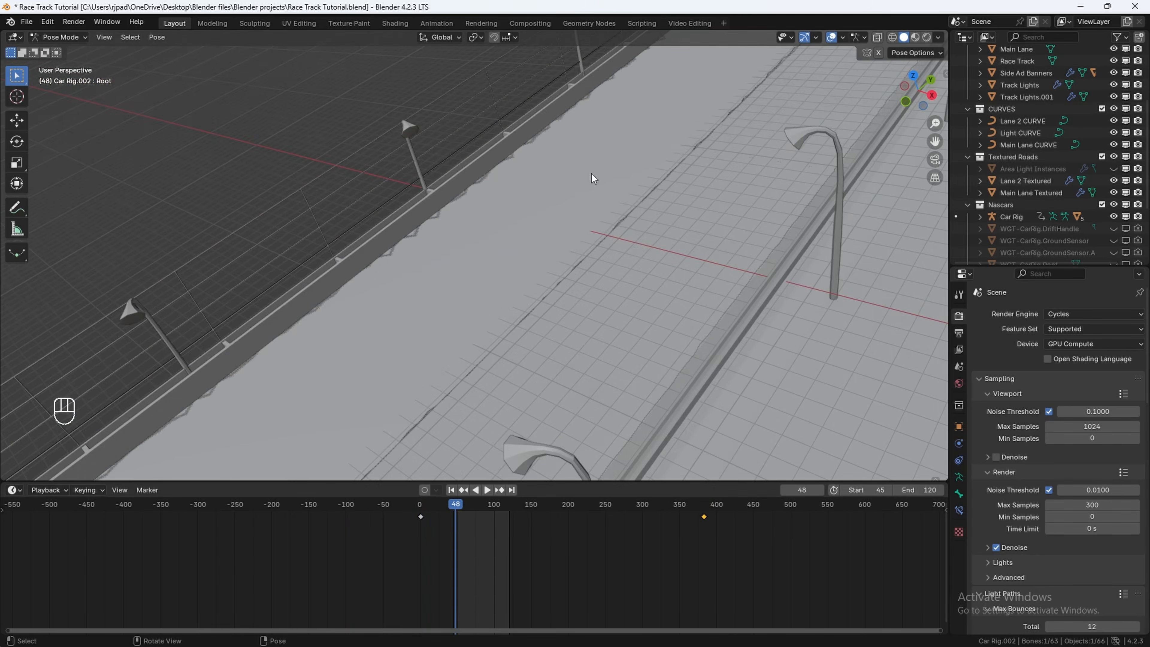
key(KP_0)
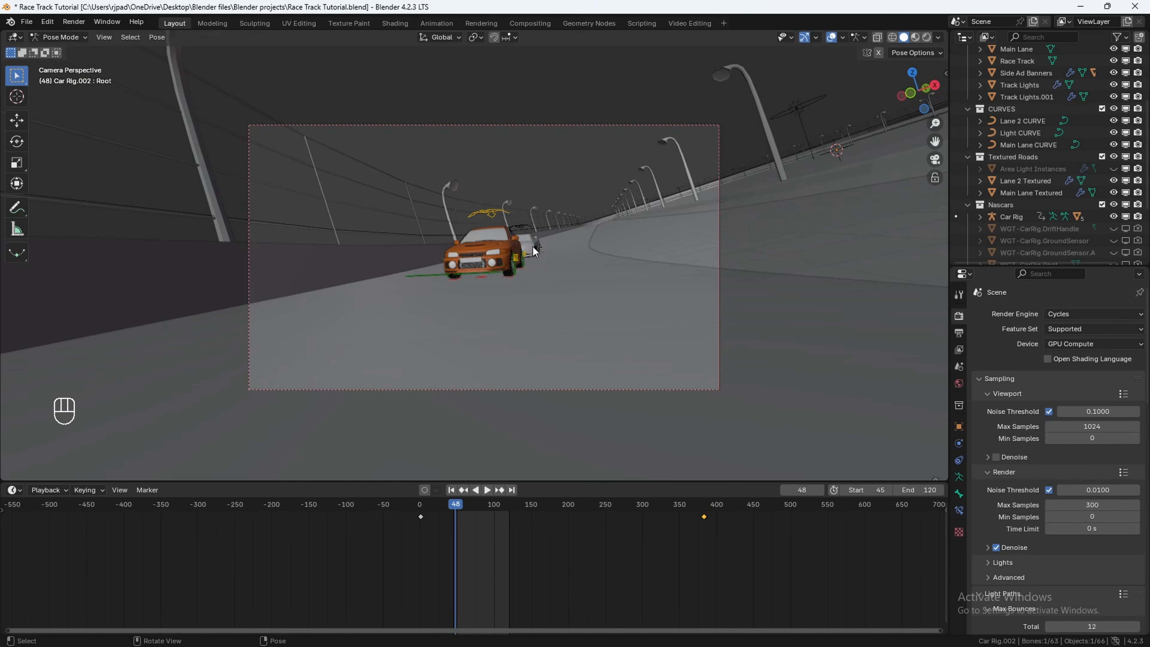
key(space)
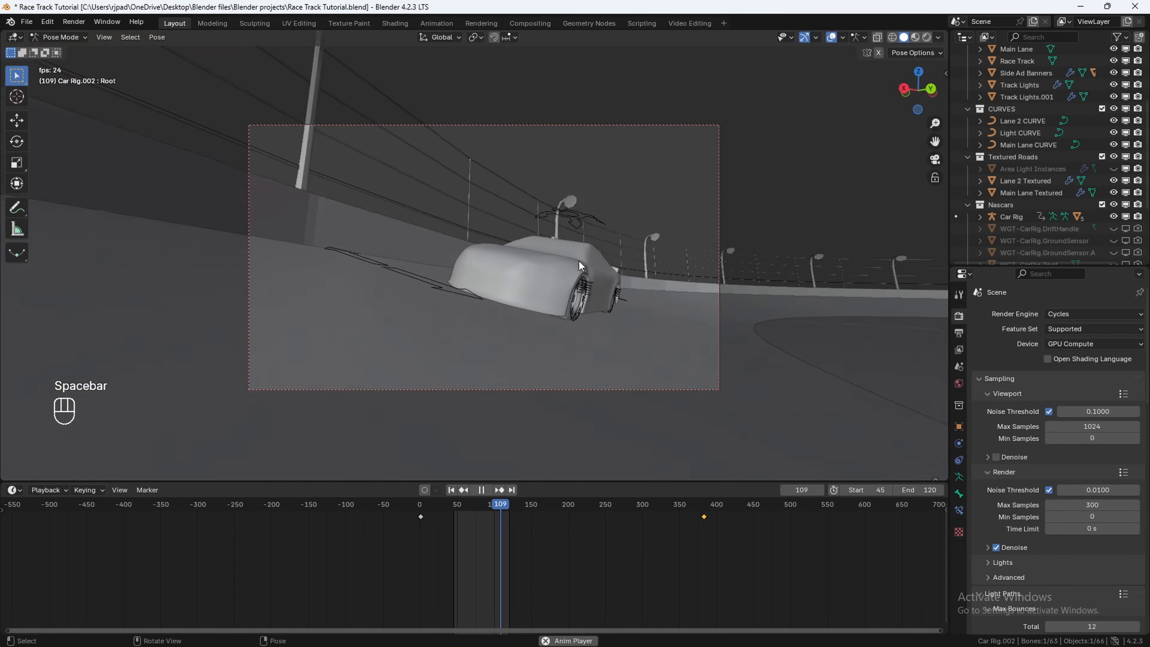
key(Escape)
key(space)
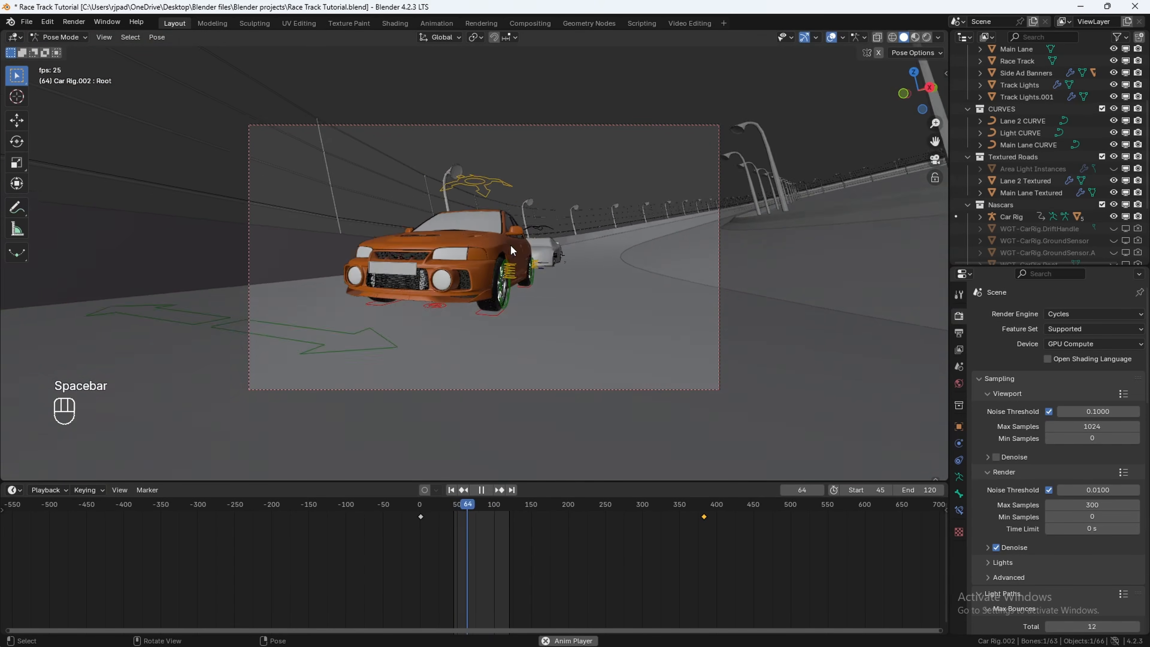
key(space)
Step: Set the animation's start frame to 49
click(882, 489)
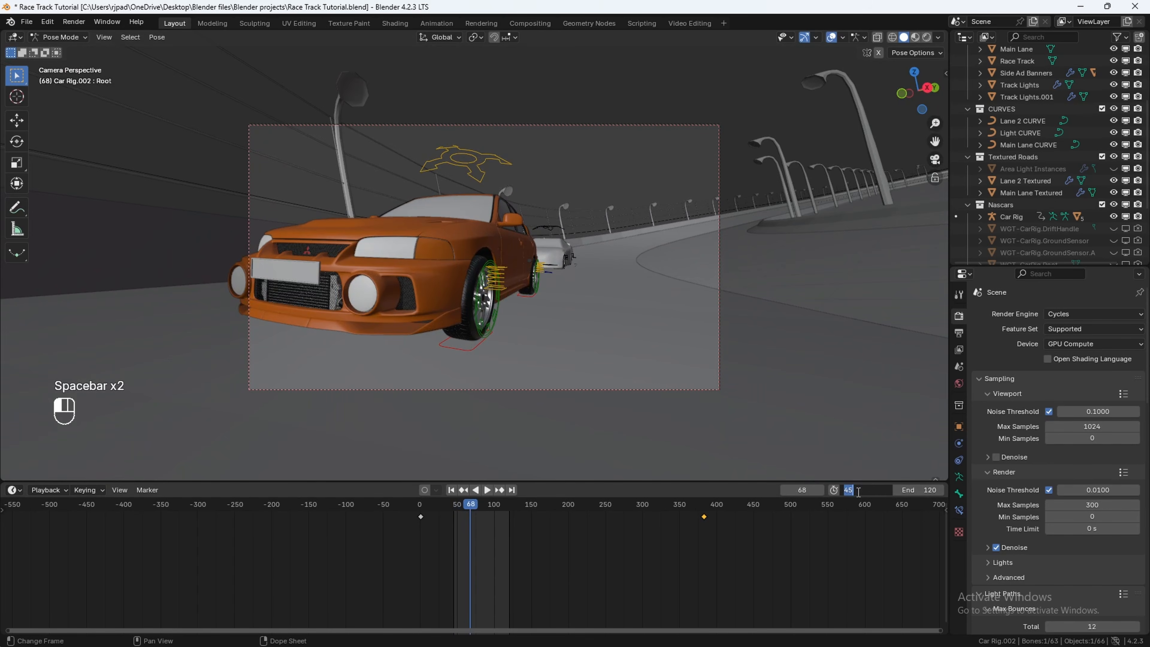
text(49)
key(Return)
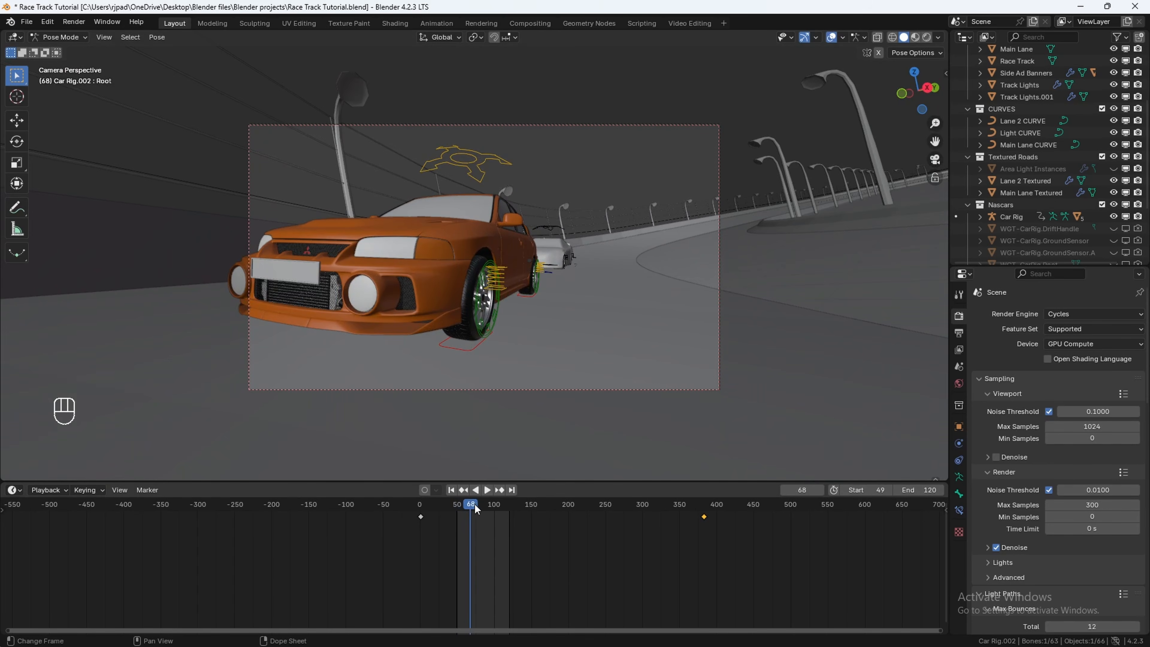
Step: Play the animation from around frame 50
click(458, 506)
key(space)
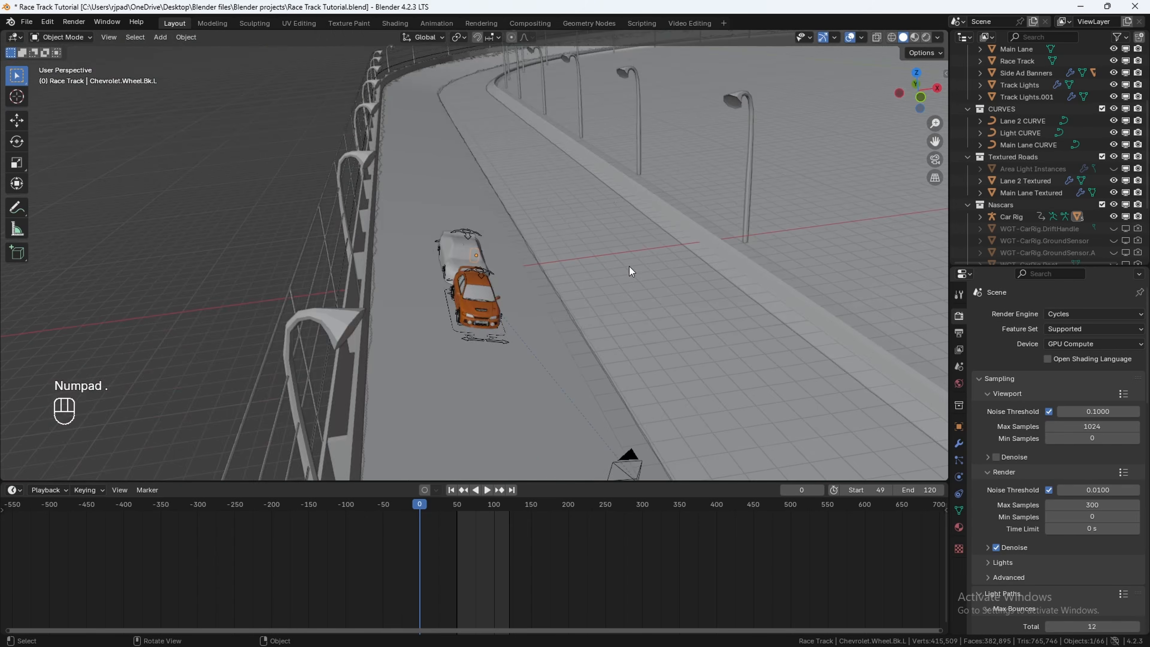
Step: Try to move the grey Chevrolet's rear left wheel slightly along the global X axis
click(585, 375)
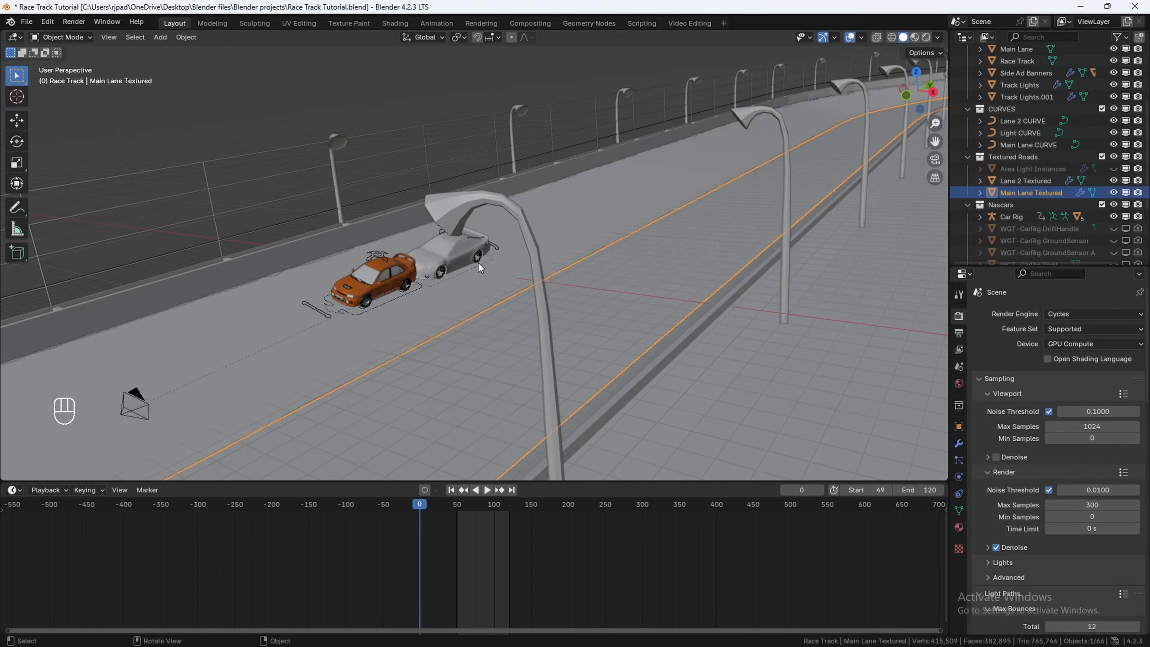
click(478, 261)
key(KP_Decimal)
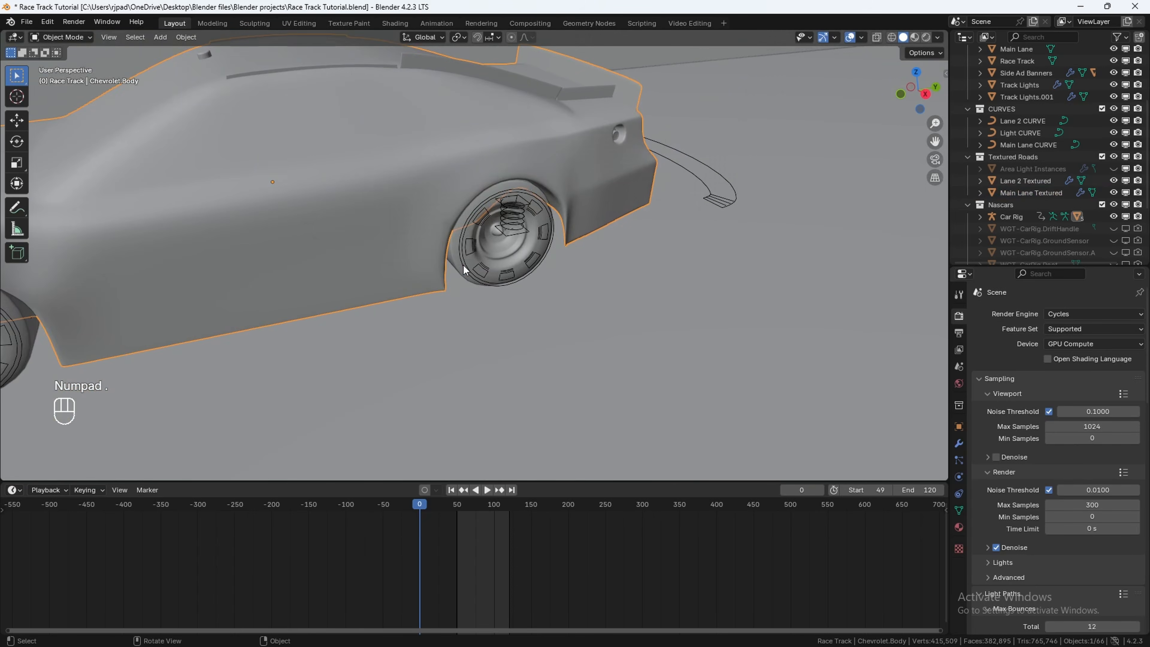
click(465, 270)
middle_drag(464, 270, 565, 266)
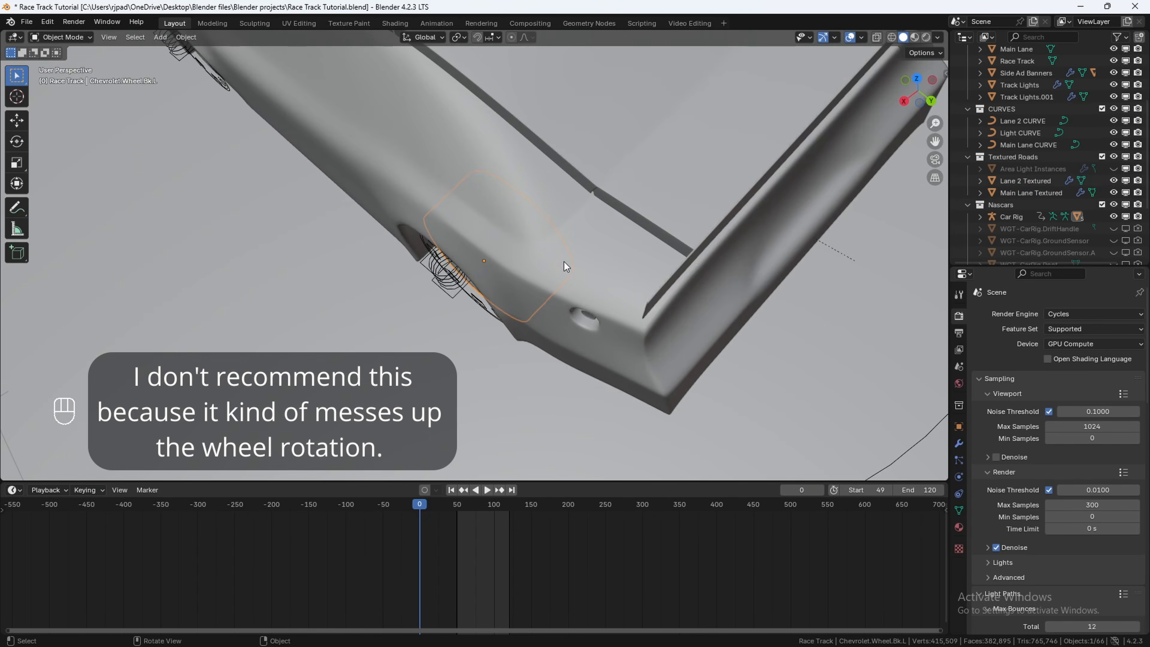
key(g)
key(x)
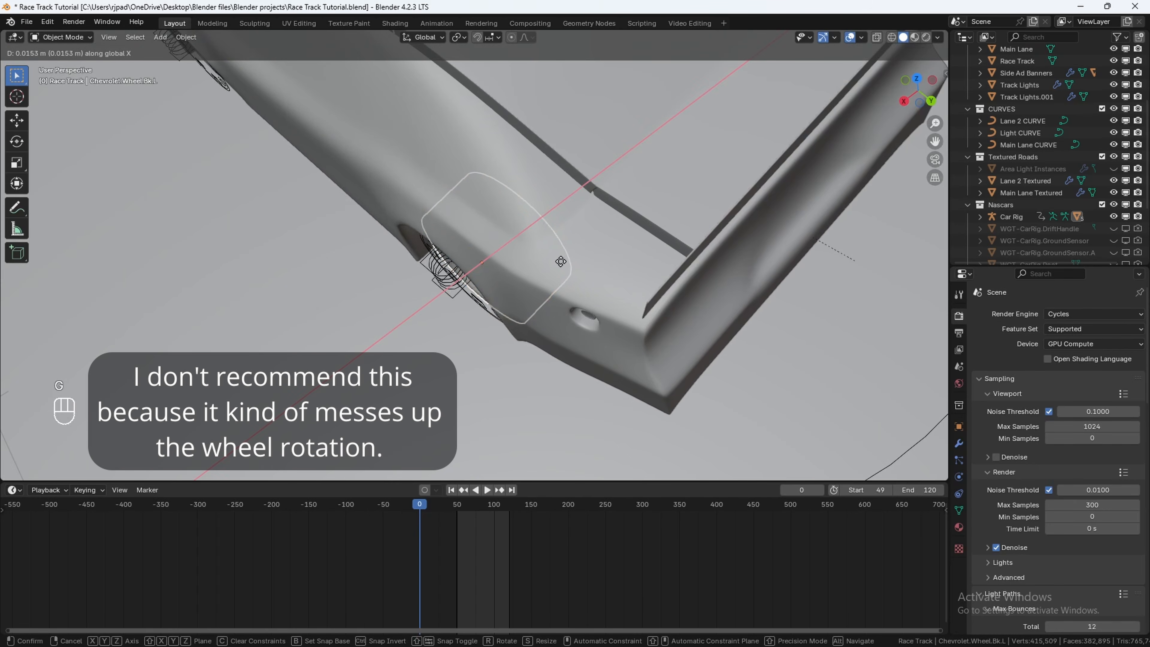
right_click(548, 270)
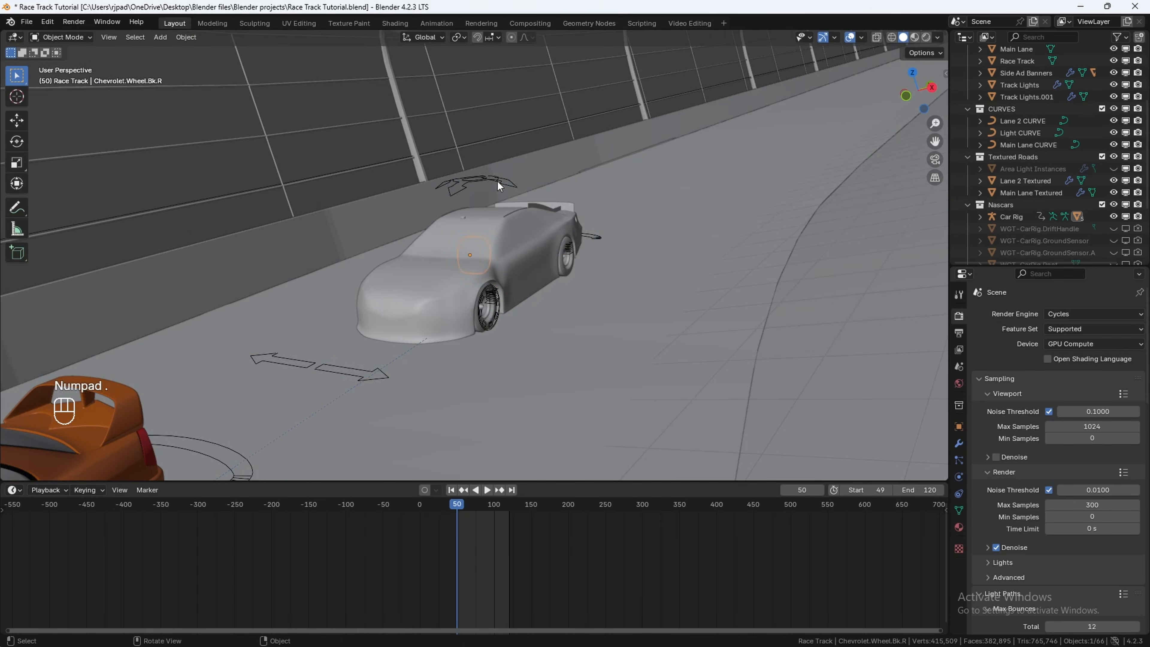
Step: Put the grey car's rig in Pose Mode and bake wheels rotation on all its bones for frames 1 to 400, keyframe tolerance 0.01
click(498, 181)
click(59, 37)
click(81, 79)
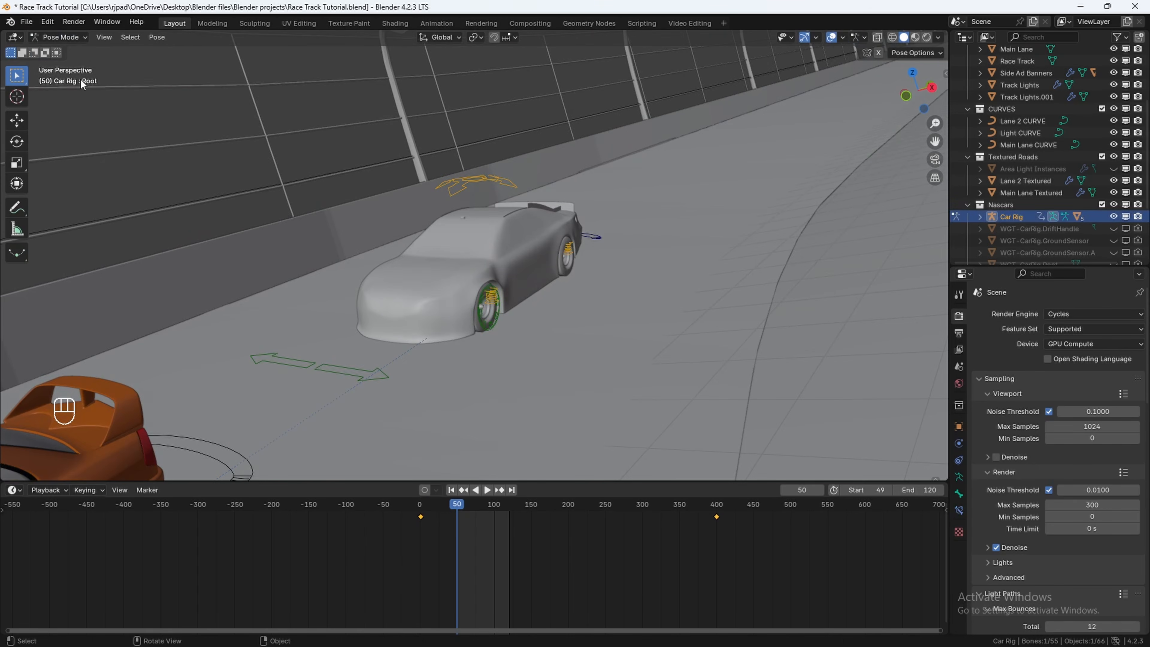
key(a)
key(n)
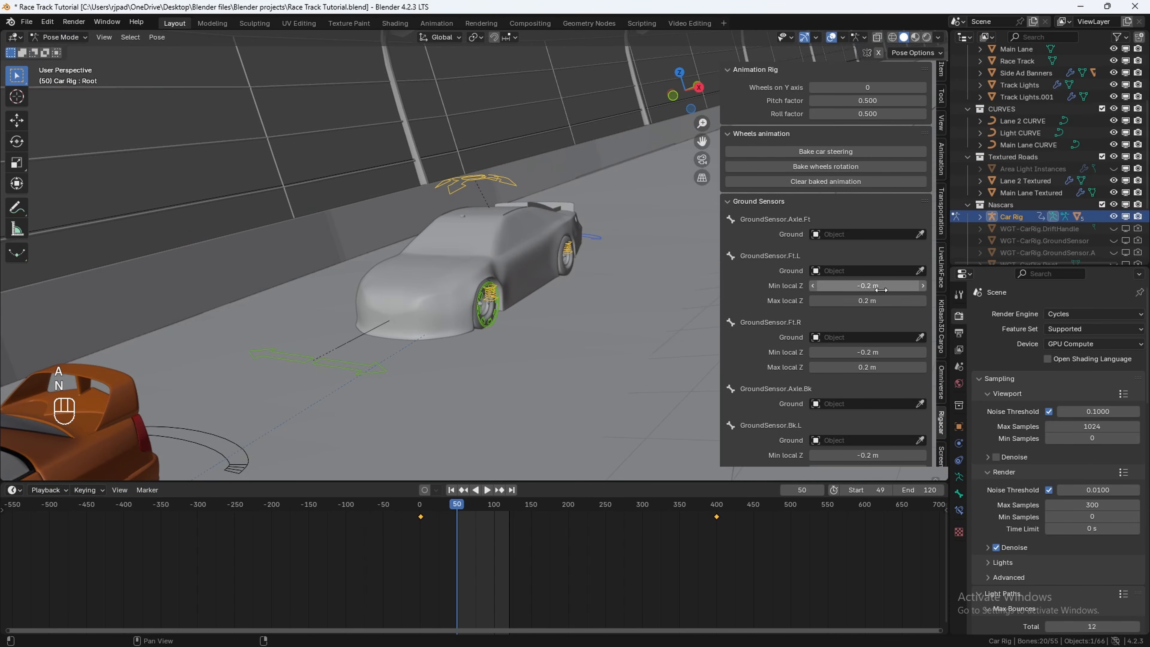
click(813, 166)
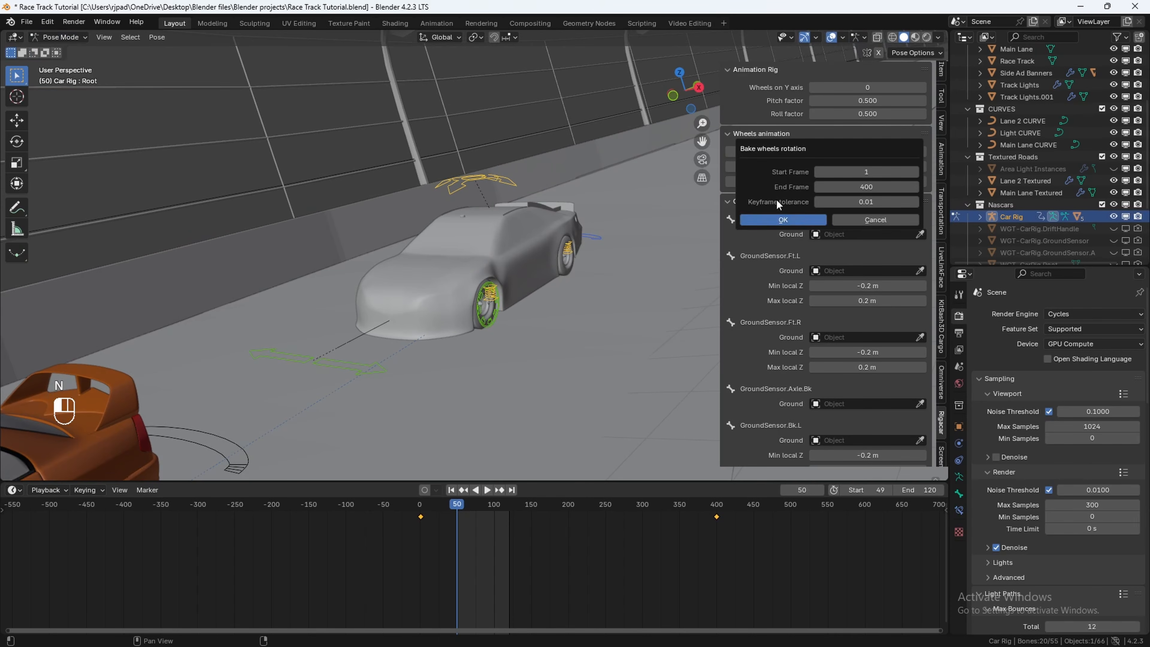
click(786, 220)
Step: Play the animation through the camera to check the grey car's baked wheel rotation
key(KP_0)
key(space)
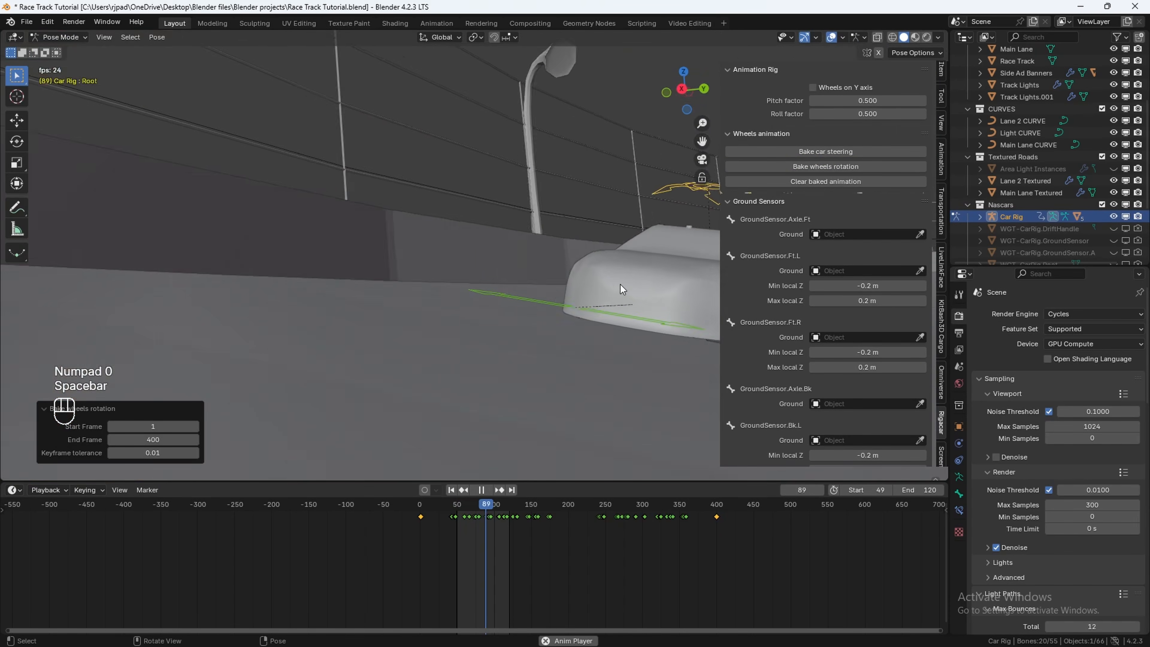
key(space)
key(n)
key(space)
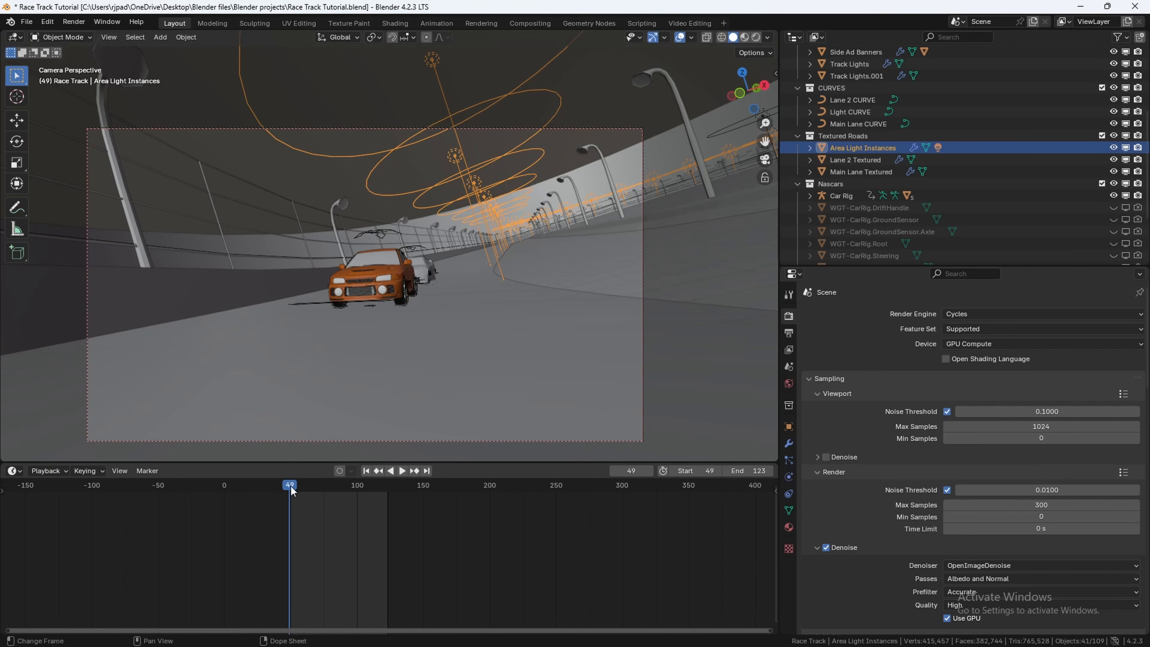
Step: Move the current frame to 51 and examine the area light instances above the track
mouse_move(293, 491)
mouse_down()
mouse_move(388, 506)
mouse_move(293, 506)
mouse_up()
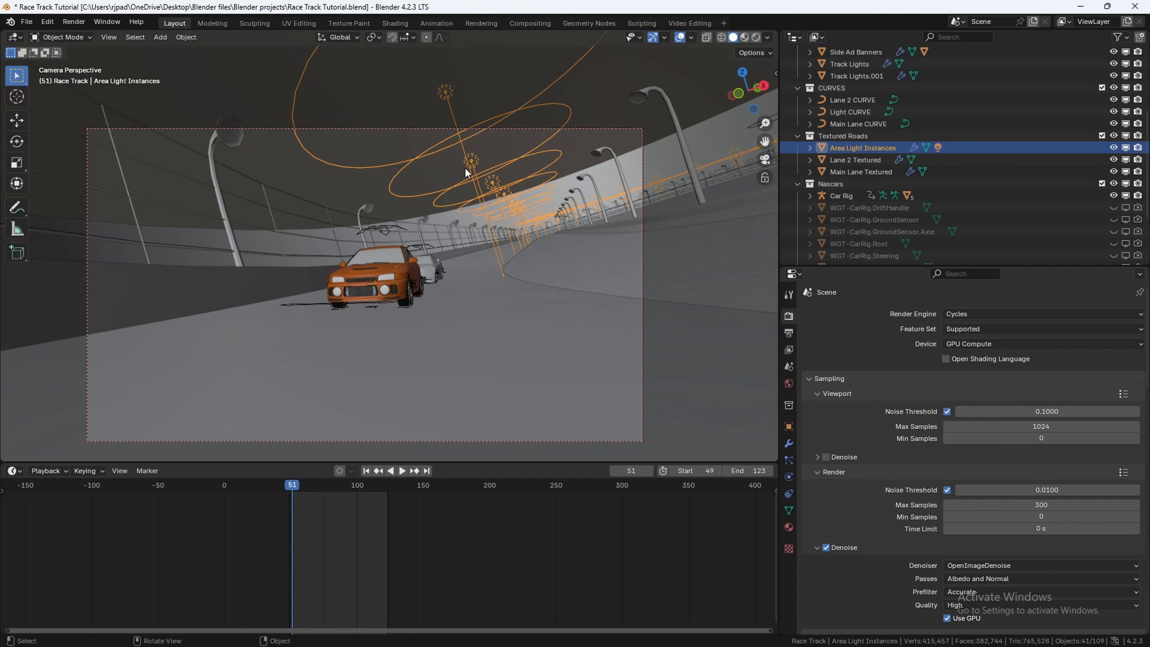
middle_drag(486, 217, 529, 233)
key(KP_0)
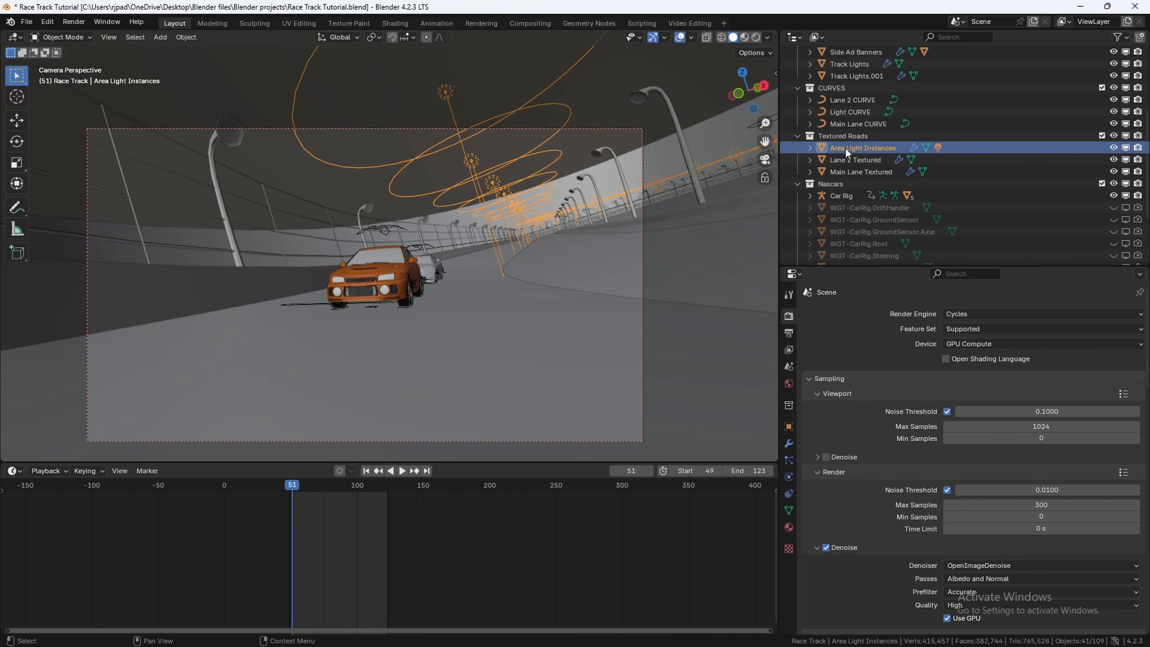
Step: Select the Area light nested under Area Light Instances and review its power and disk size
click(810, 149)
click(849, 185)
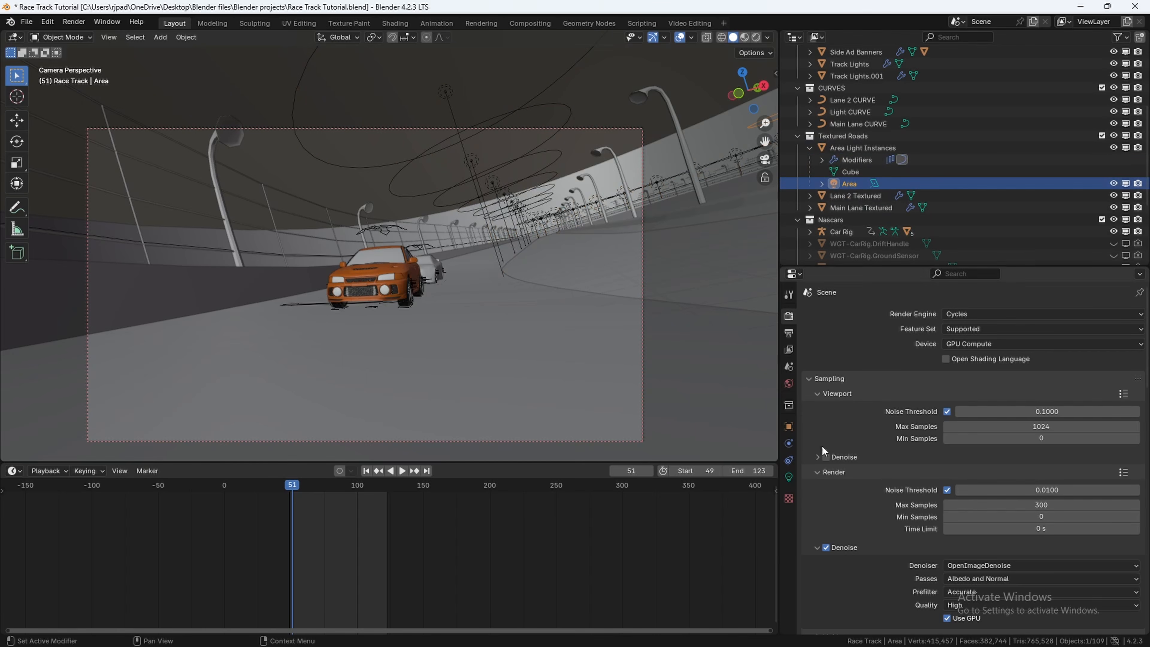
click(789, 477)
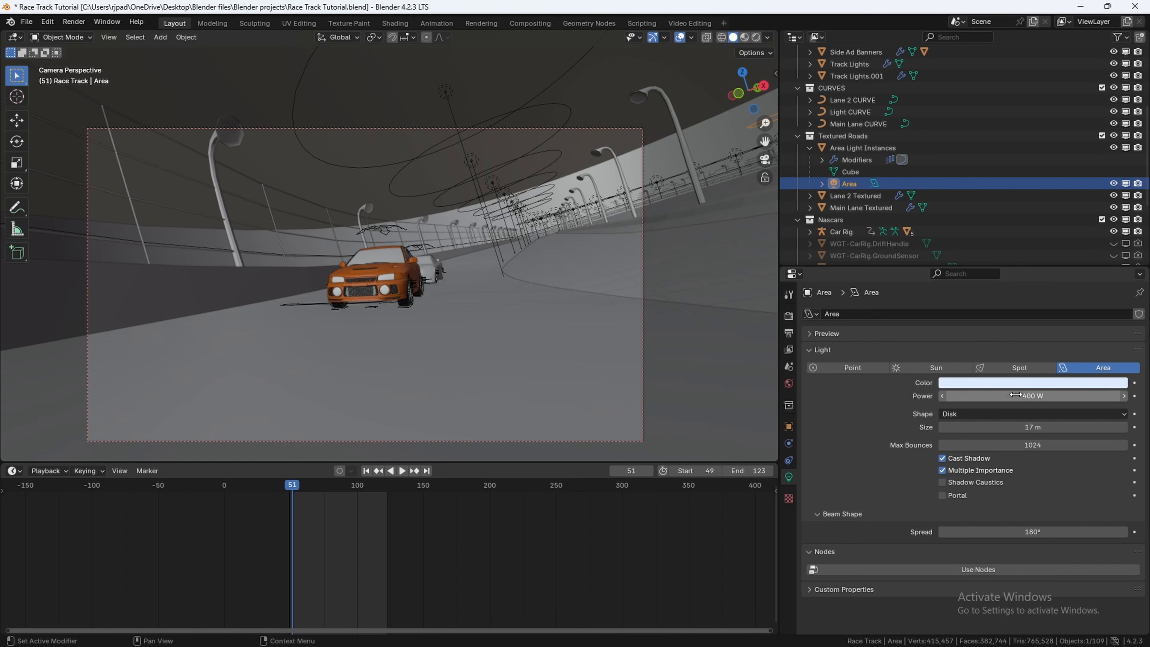
click(1027, 427)
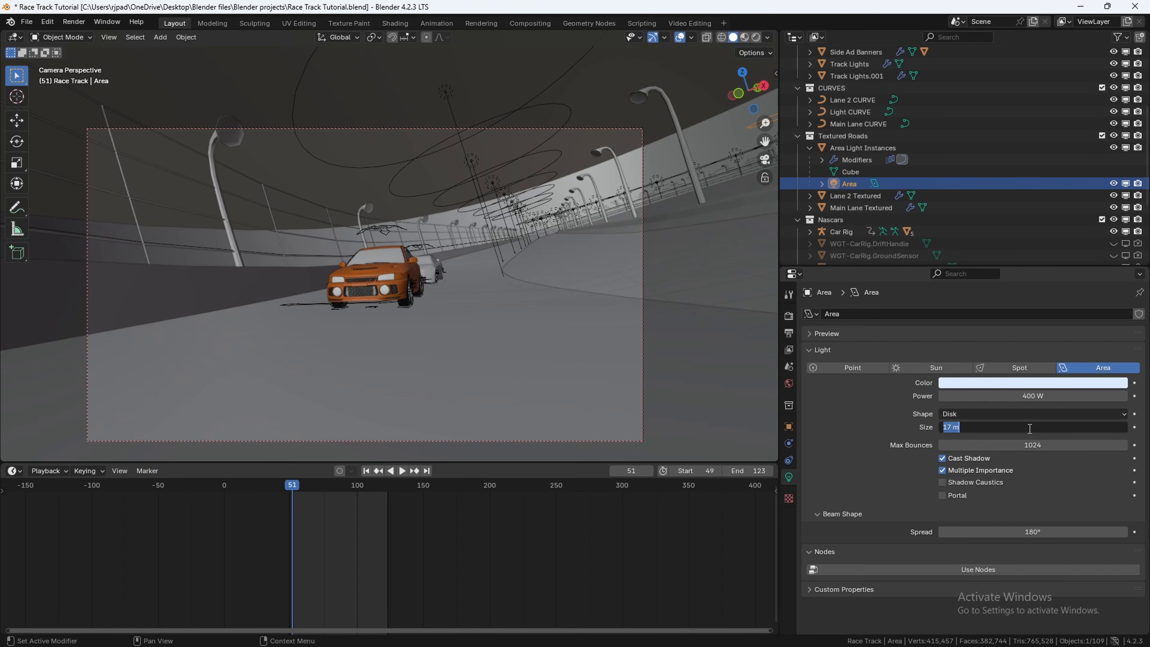
key(Return)
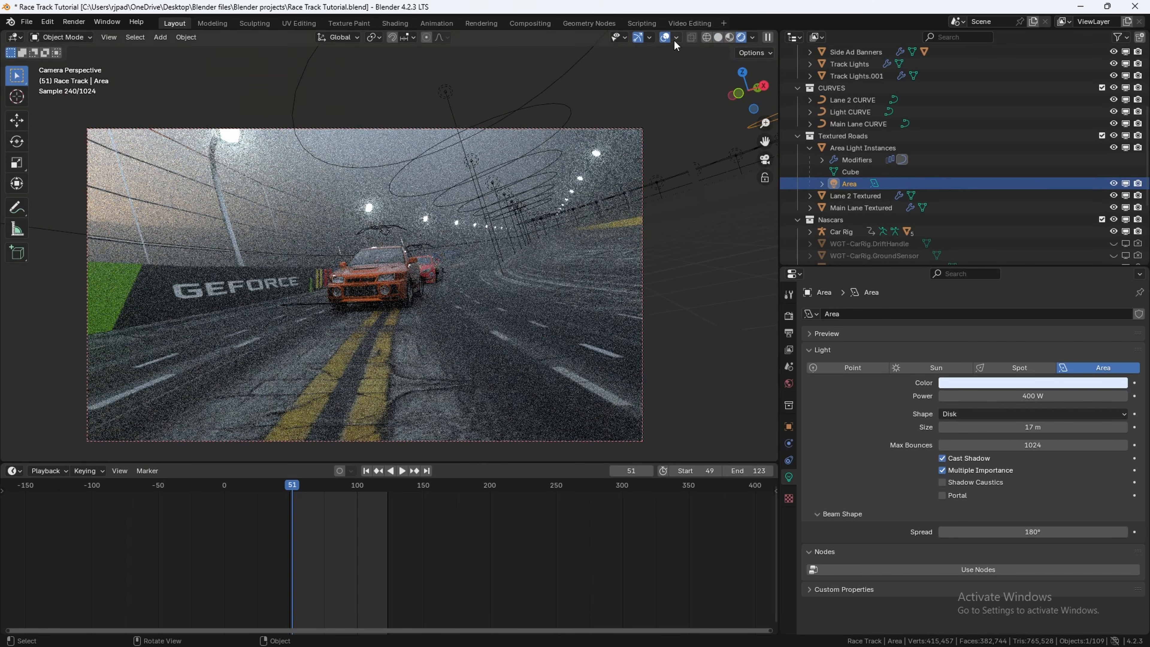
Step: Hide the viewport overlays and enable viewport denoising for the rendered preview, returning to Solid shading
click(667, 37)
click(789, 334)
click(789, 317)
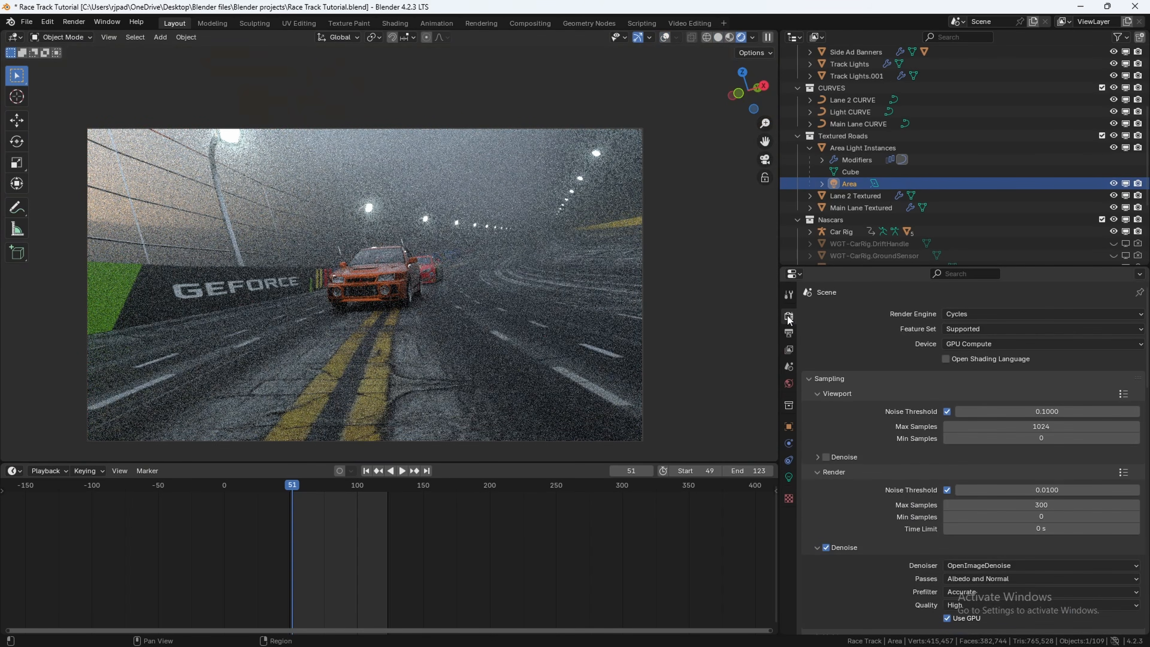
click(789, 334)
click(789, 317)
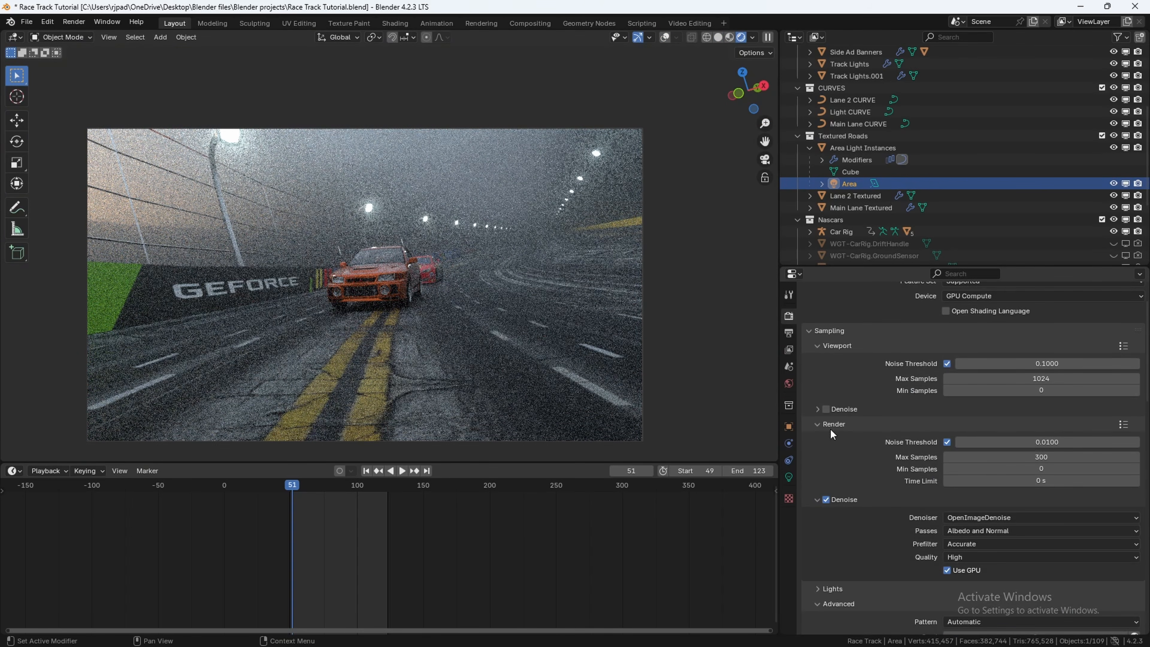
click(826, 409)
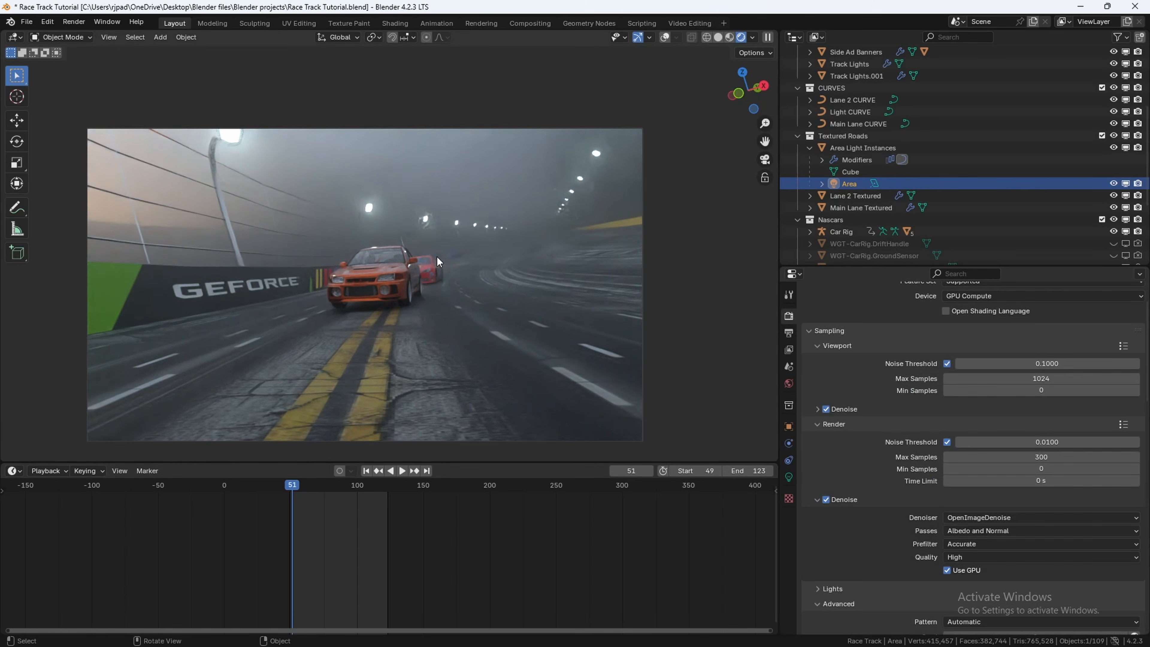
key(z)
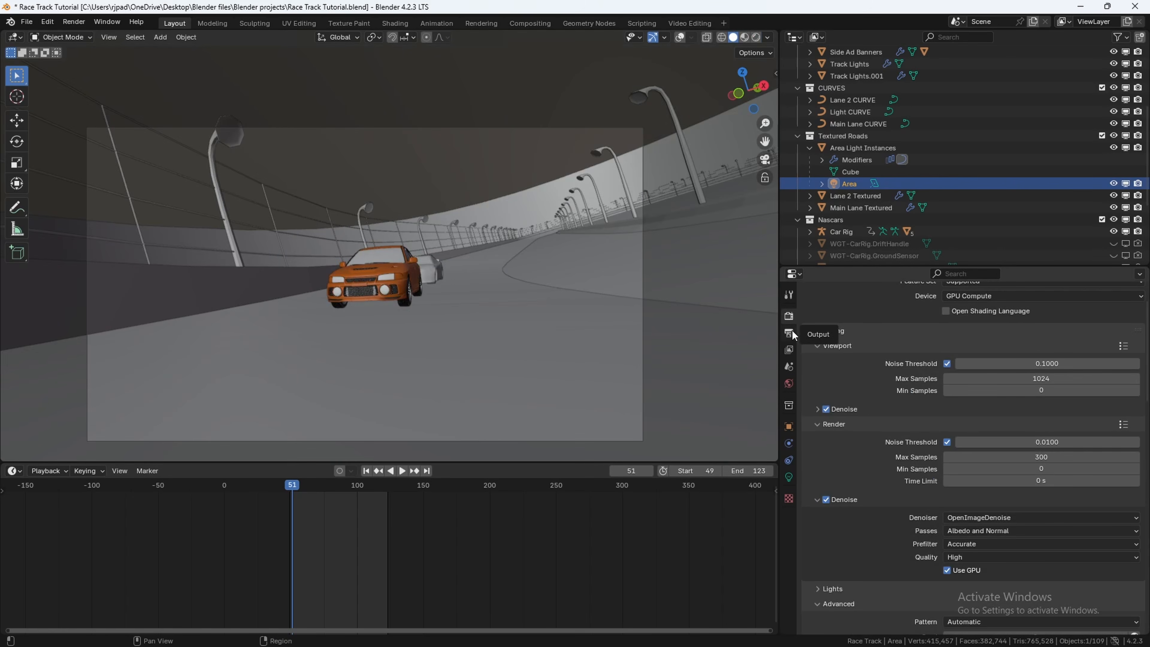
Step: Review the Cycles render samples, denoising and light path settings down to the performance options
scroll(889, 445, down, 2)
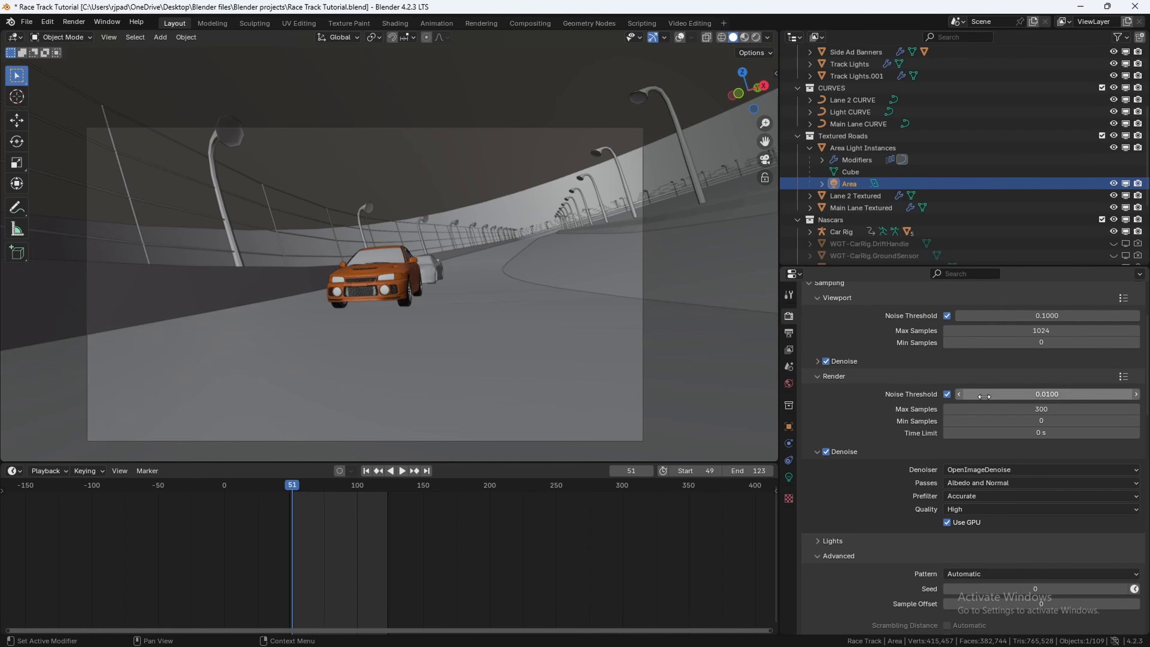
click(1039, 409)
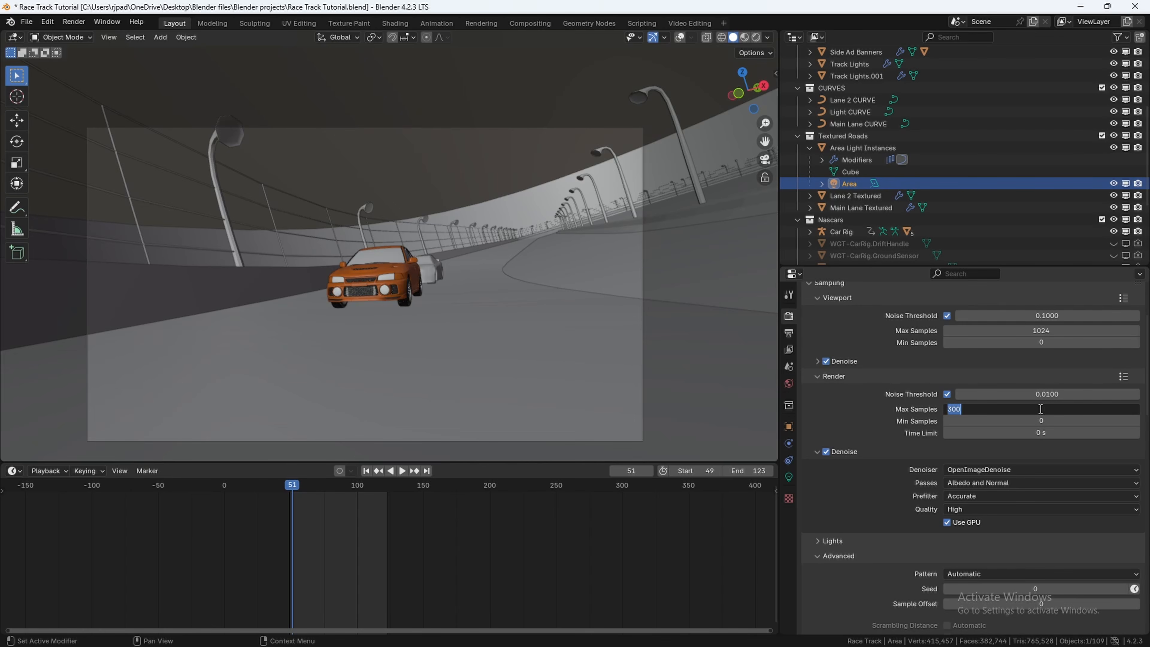
click(862, 403)
scroll(862, 403, down, 1)
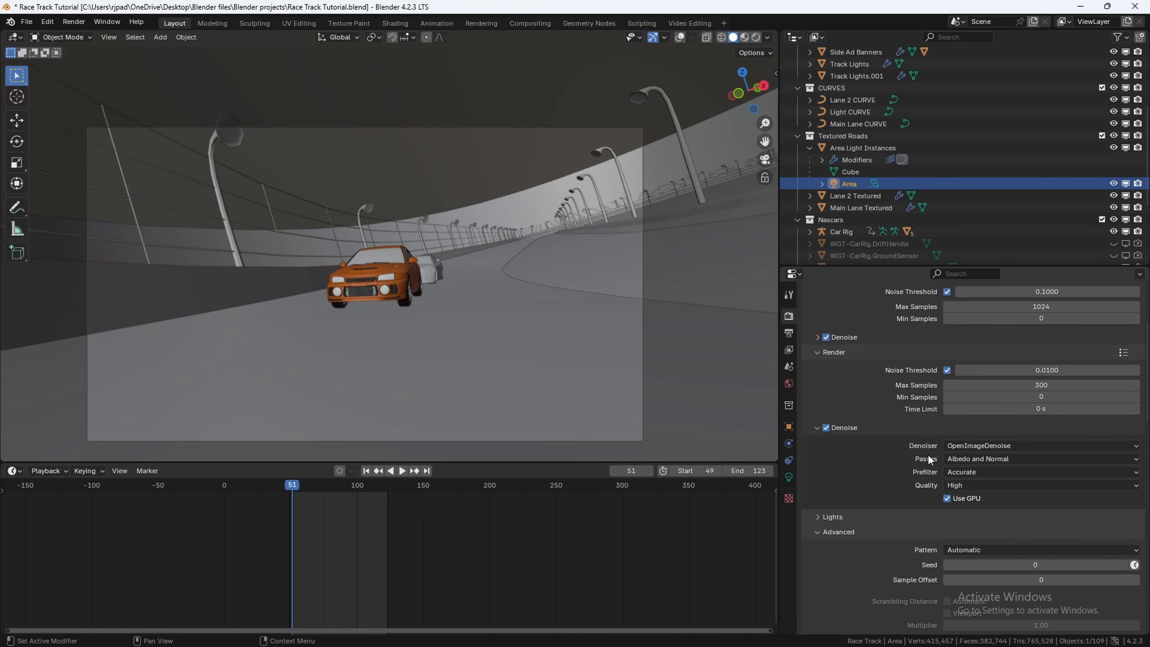
scroll(930, 459, down, 1)
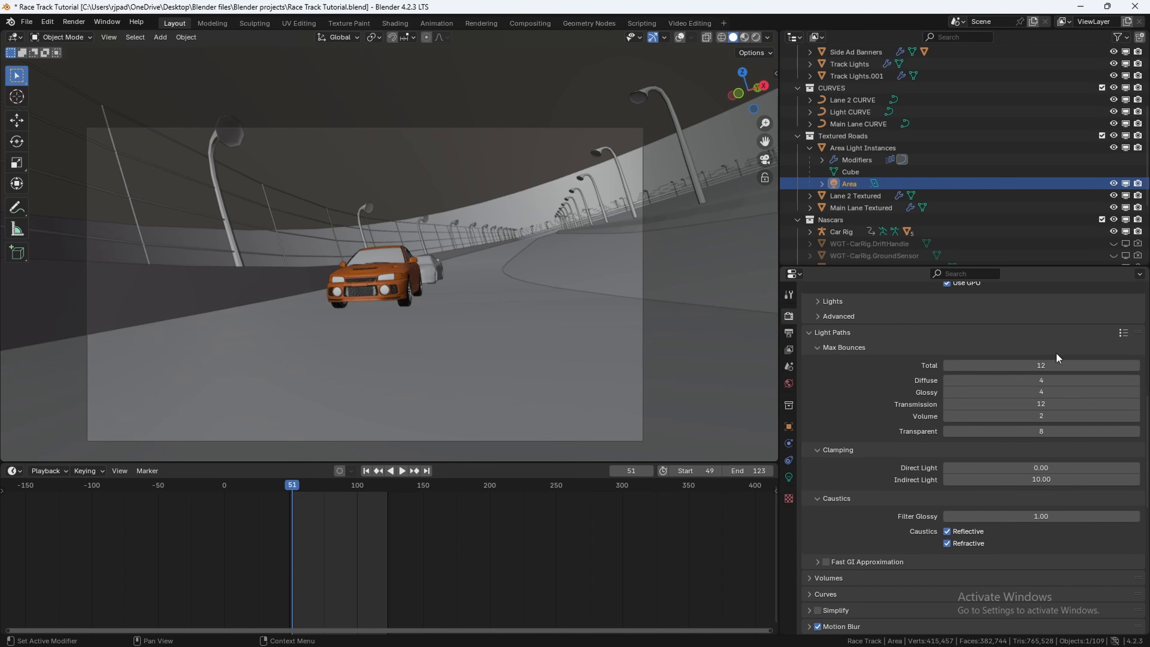
scroll(1065, 444, down, 10)
click(812, 440)
click(812, 442)
scroll(928, 431, down, 10)
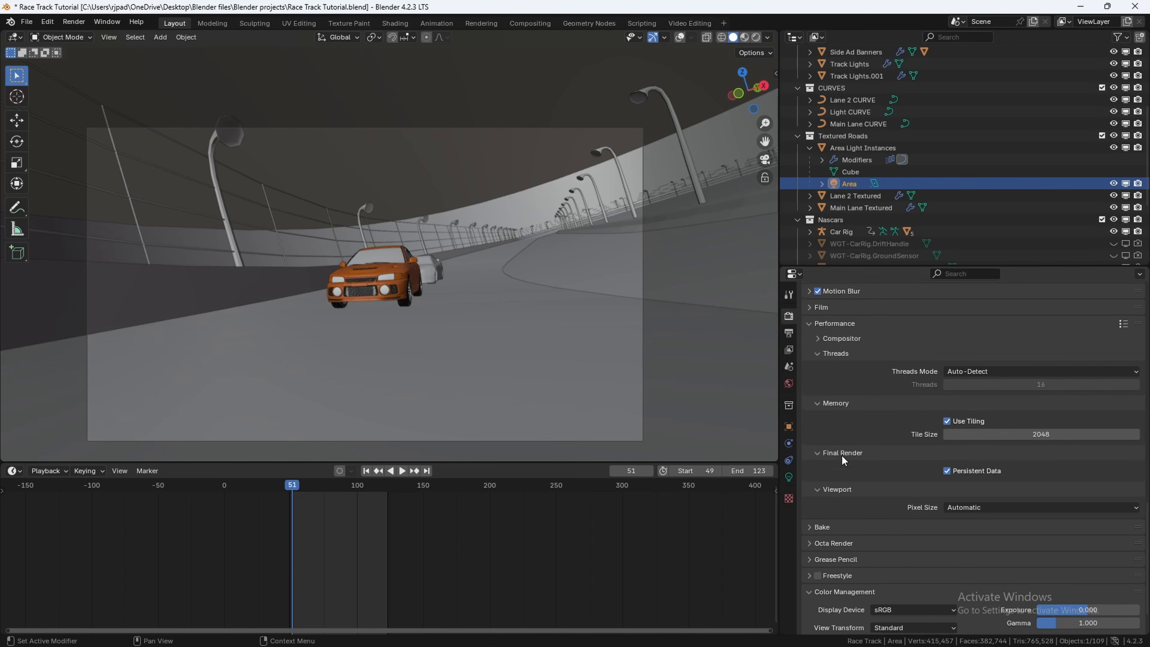
Step: Check the Persistent Data option for final renders and the view transform and look in Color Management
click(948, 423)
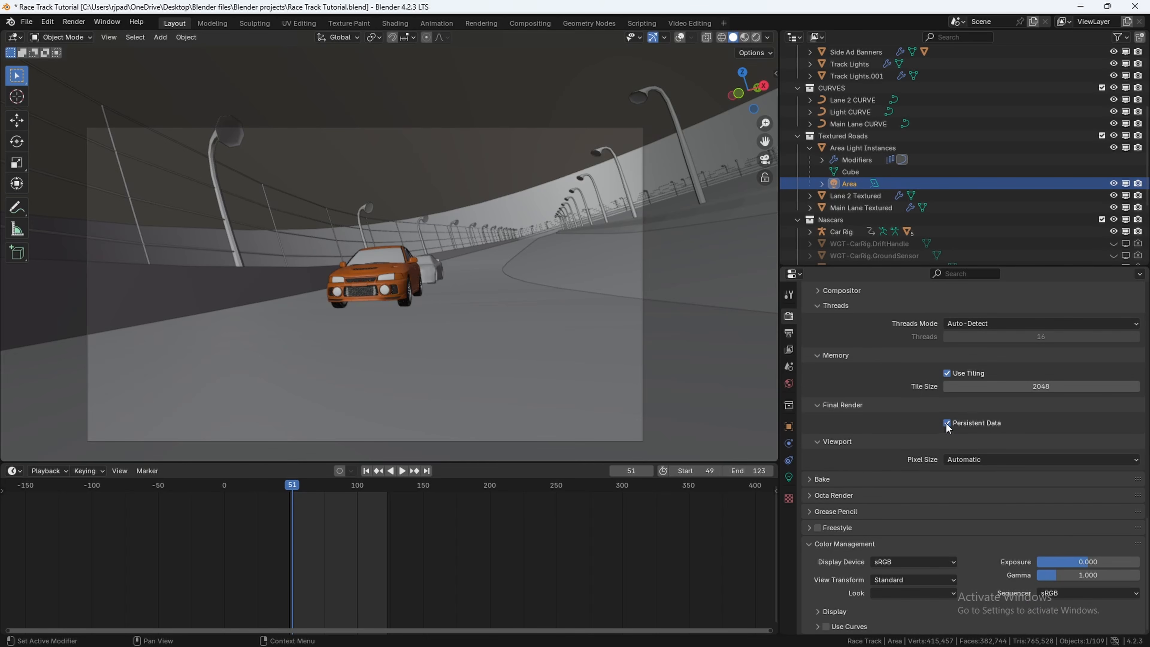
click(886, 581)
click(893, 515)
click(897, 594)
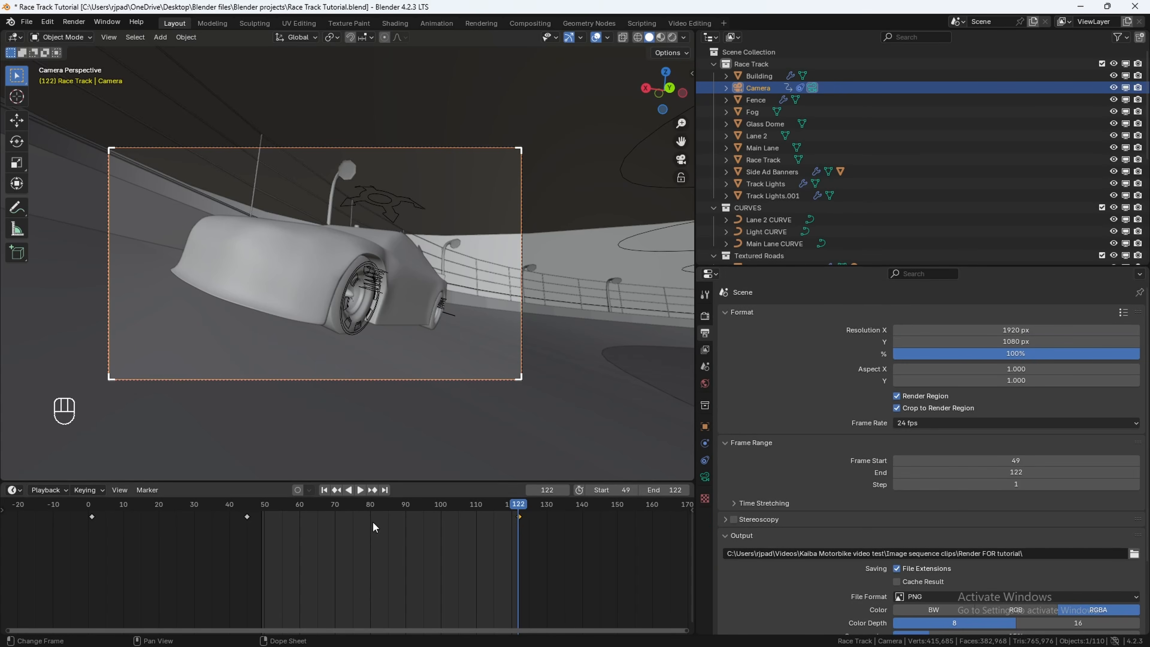
Step: Play the shot through the camera and scrub to frame 115 to examine the end of the range
key(space)
key(space)
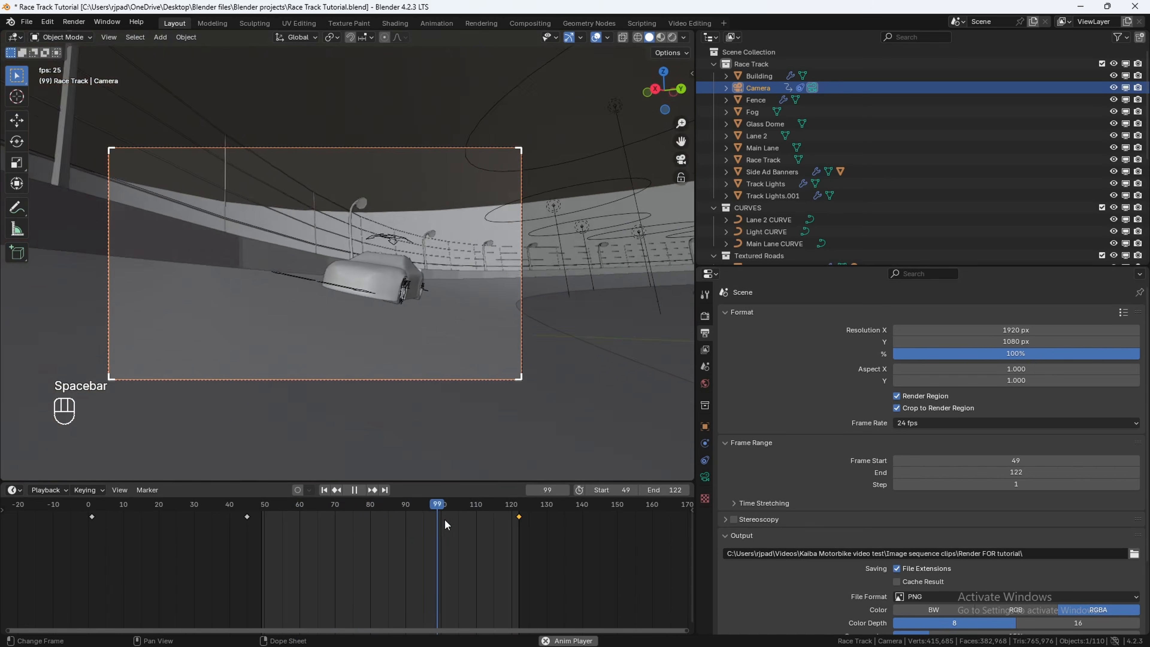
drag(457, 506, 493, 506)
Step: Create a folder named "shot 1" inside "Image sequence clips" and set it as the render output location
scroll(798, 399, down, 5)
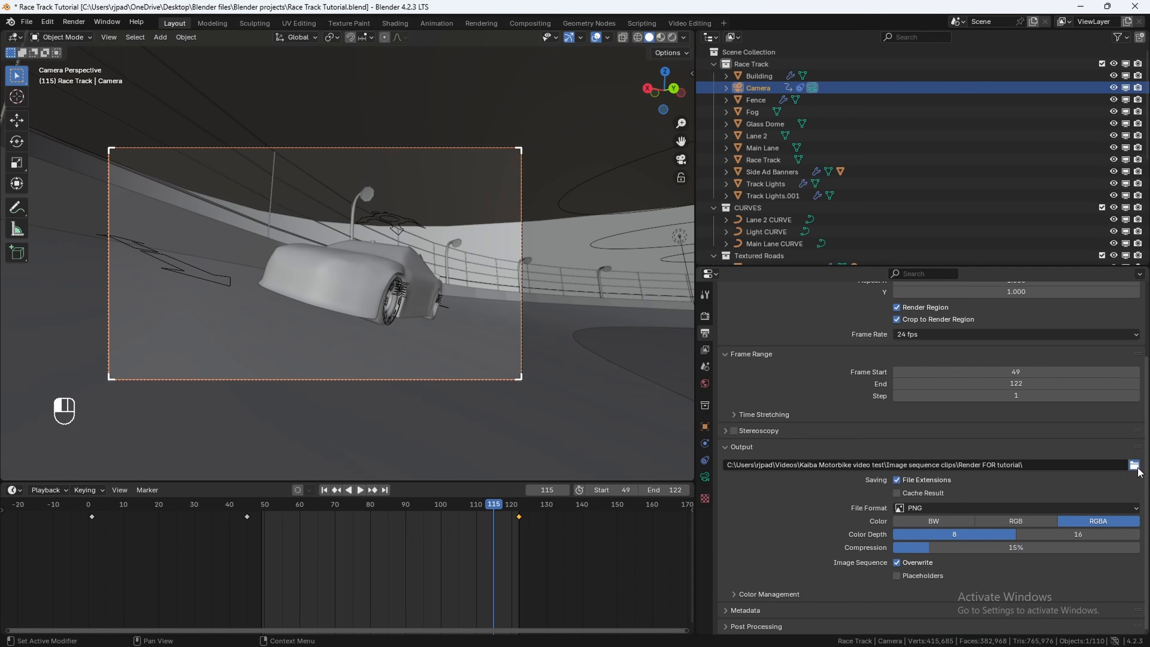
click(1135, 465)
click(425, 168)
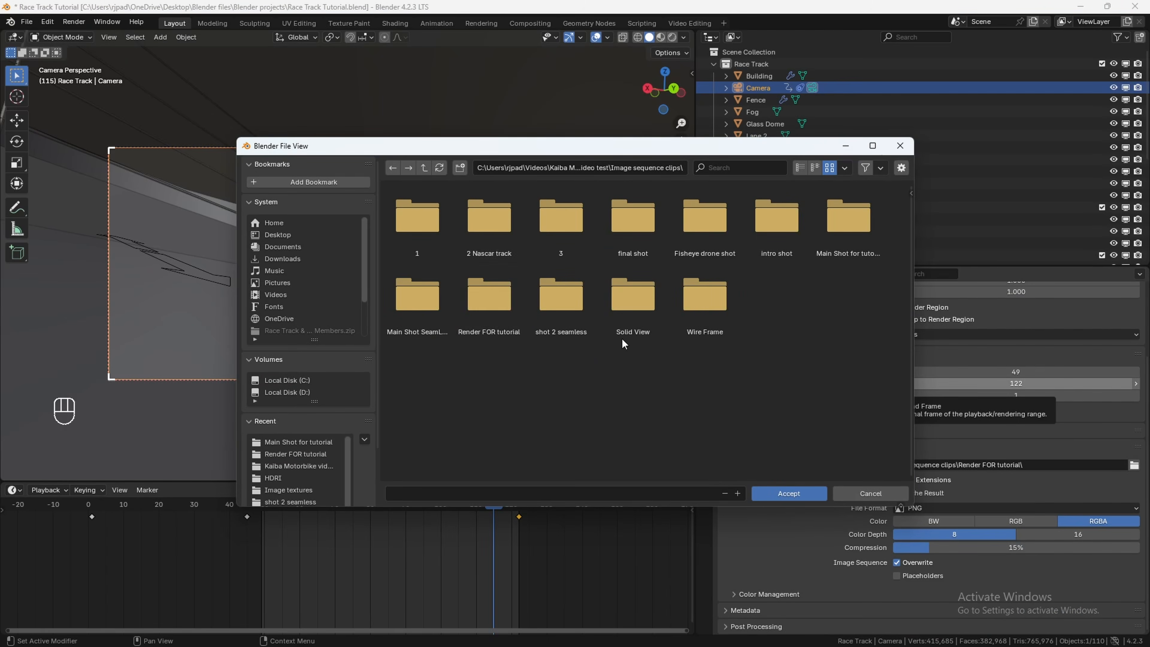
click(460, 168)
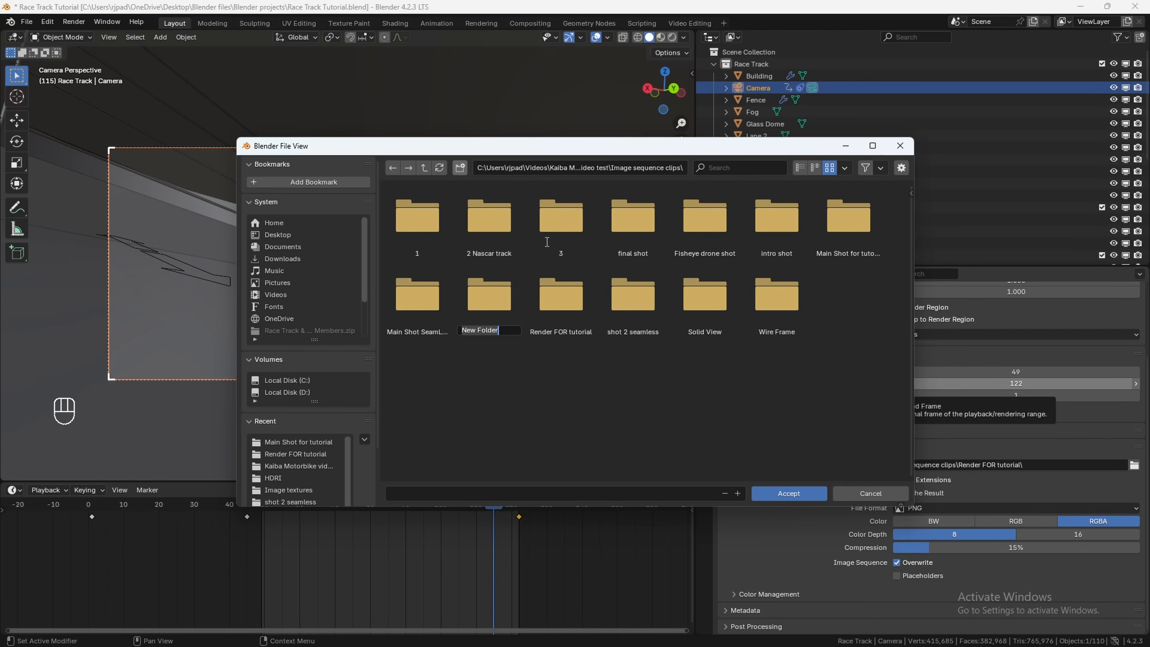
text(shot 1)
key(Return)
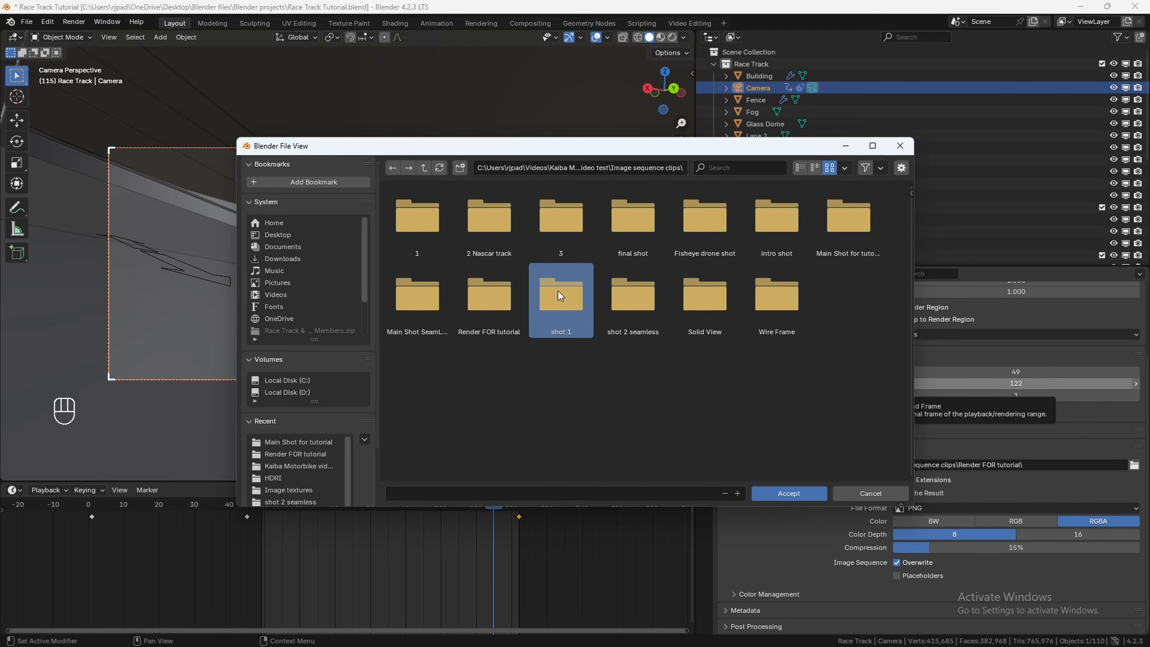
double_click(572, 299)
click(788, 493)
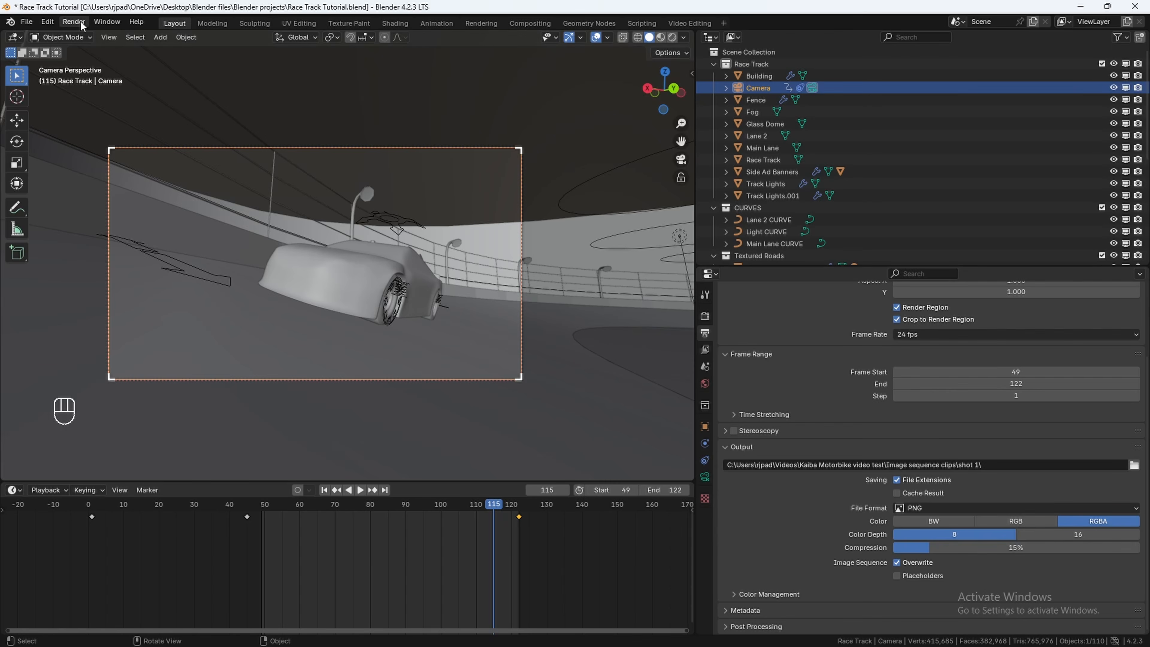
Step: Start rendering the animation to the chosen output folder
click(74, 22)
click(100, 45)
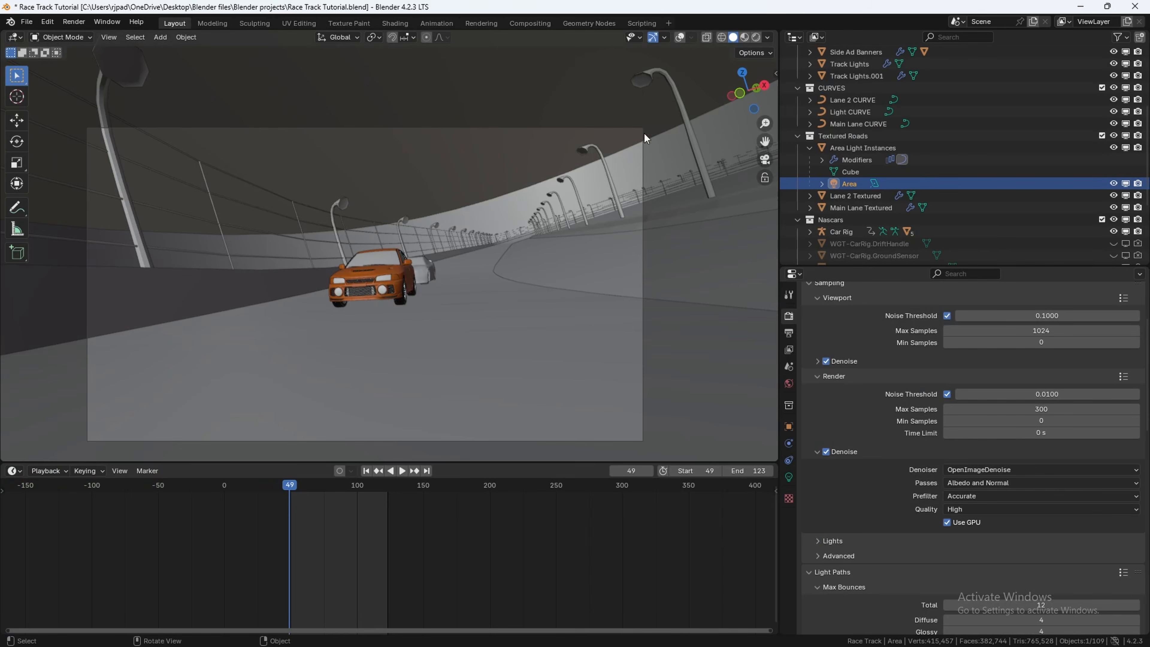
Step: Add a Video Editing workspace for assembling the rendered frames
click(668, 24)
mouse_move(644, 95)
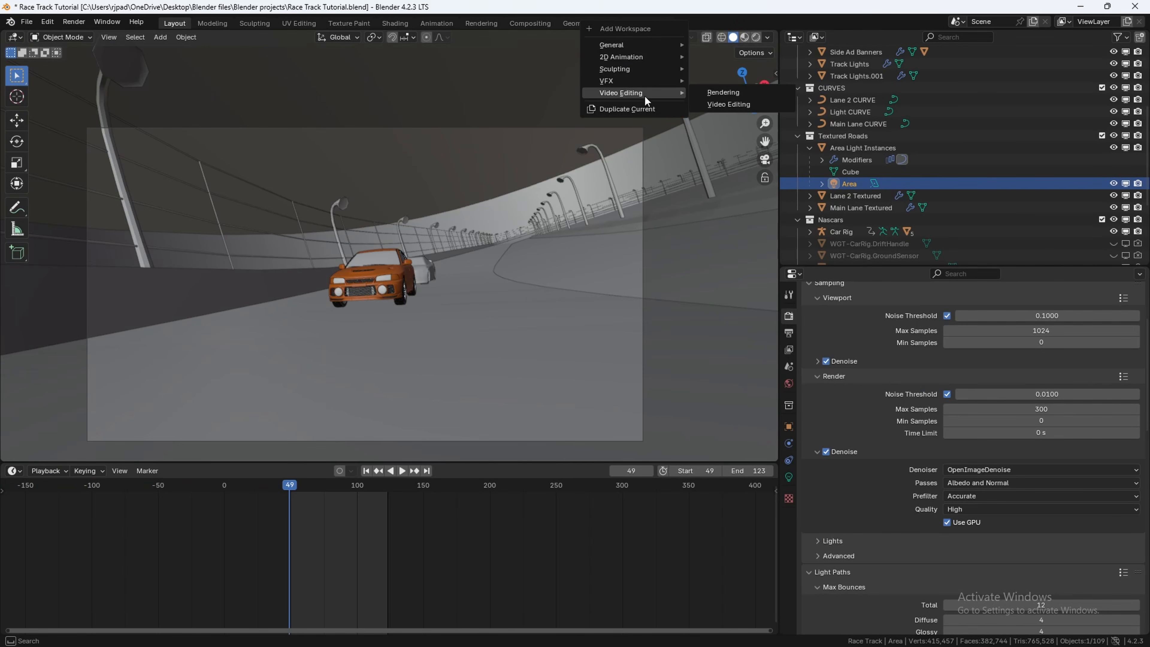
click(734, 103)
Step: Add all the PNG frames in the "shot 1 denoised" folder to the sequencer as one image strip on channel 1, starting at frame 49
click(216, 327)
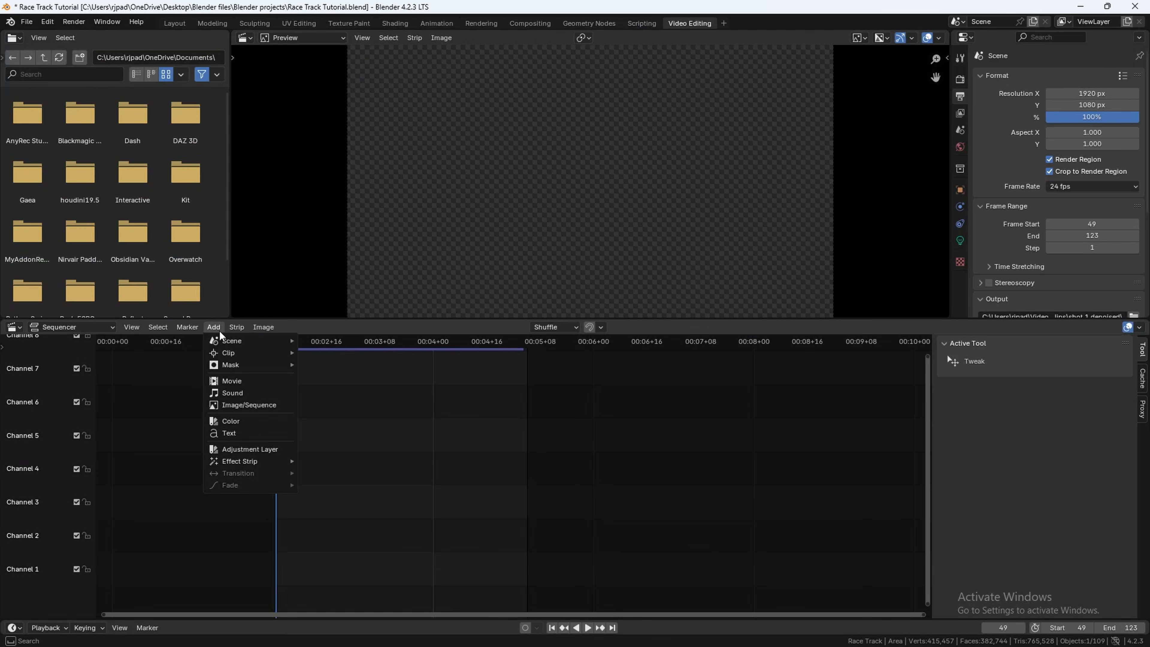
click(244, 406)
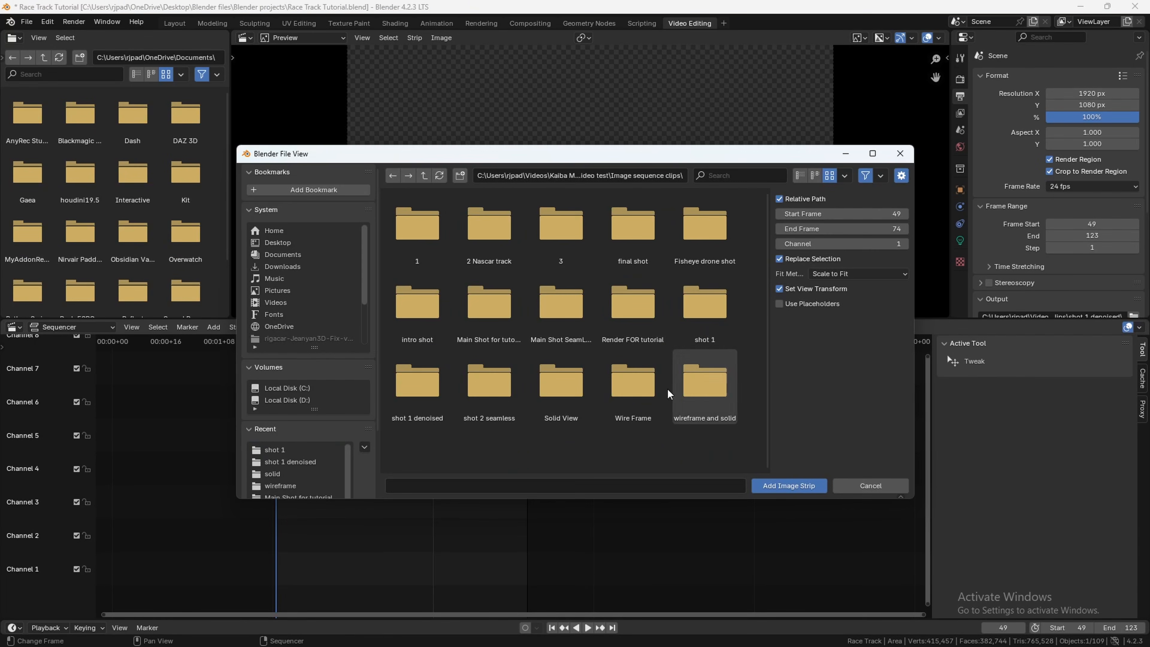
click(429, 405)
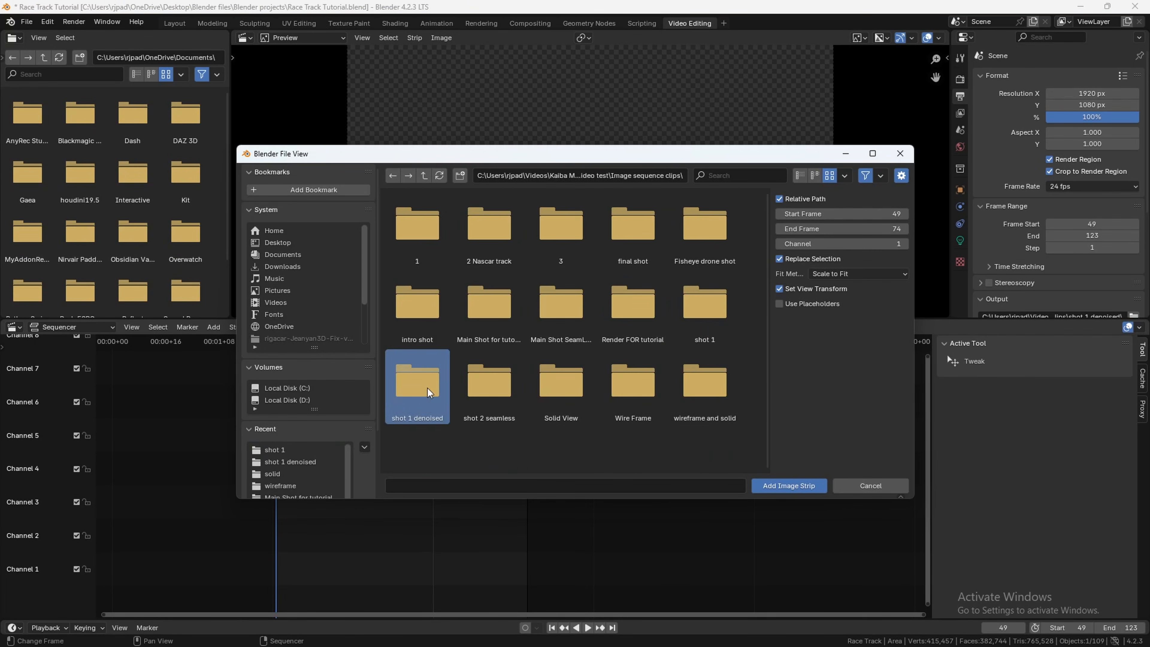
double_click(429, 393)
key(a)
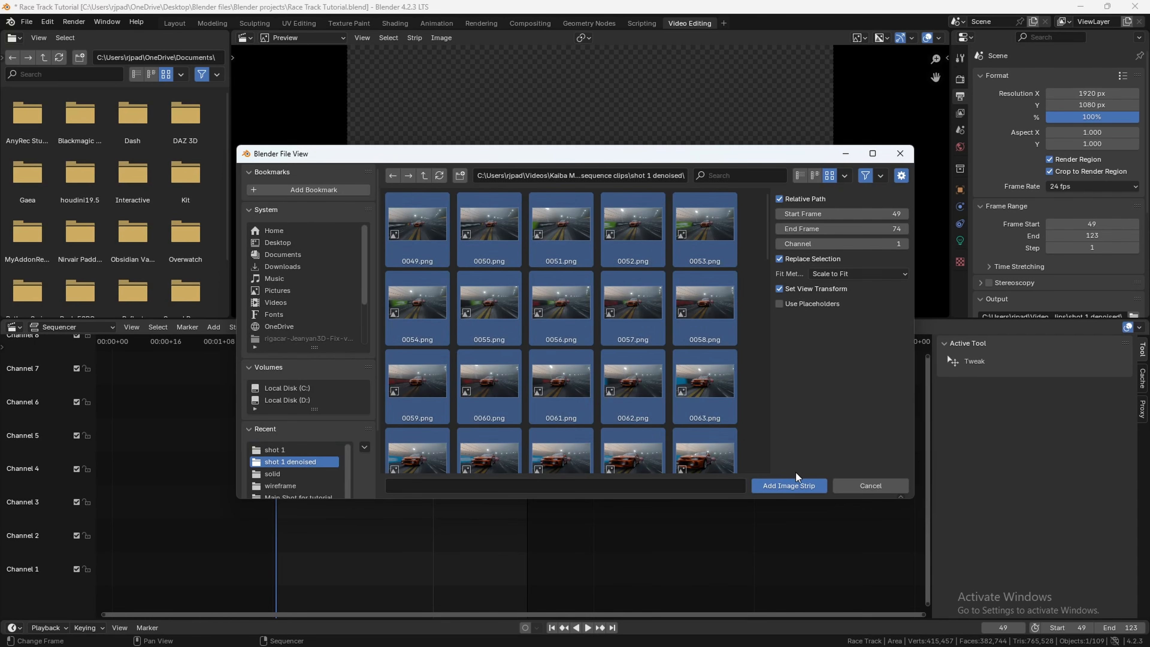
click(796, 484)
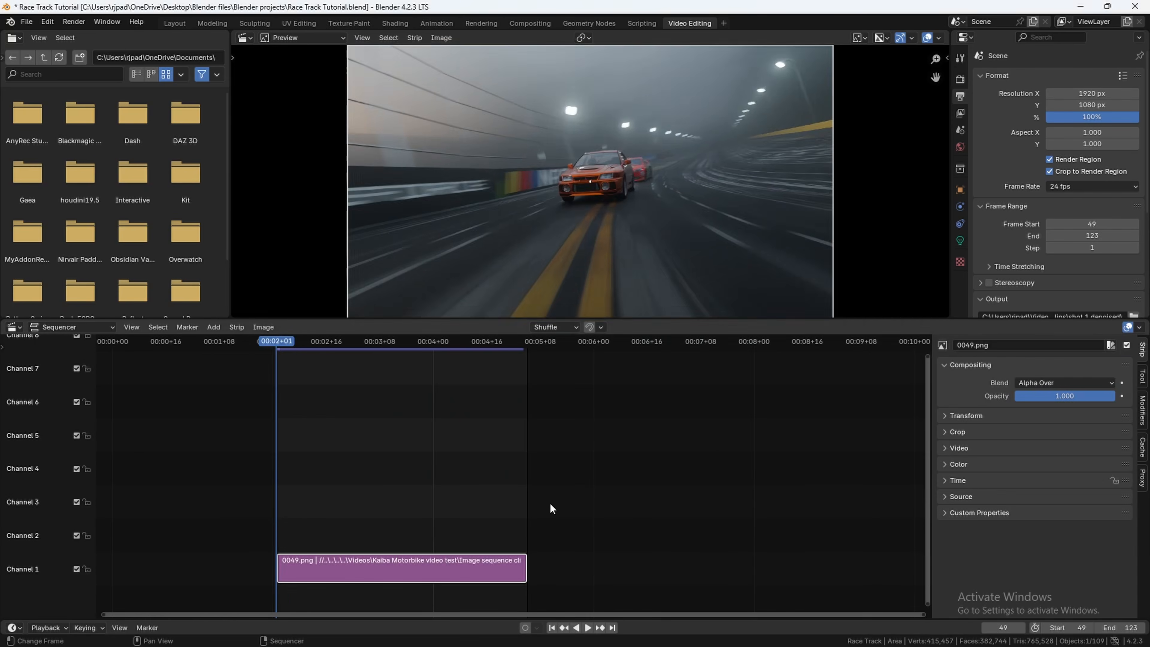
Step: Play the image strip in the sequencer preview to examine the rendered shot
scroll(713, 239, down, 1)
key(space)
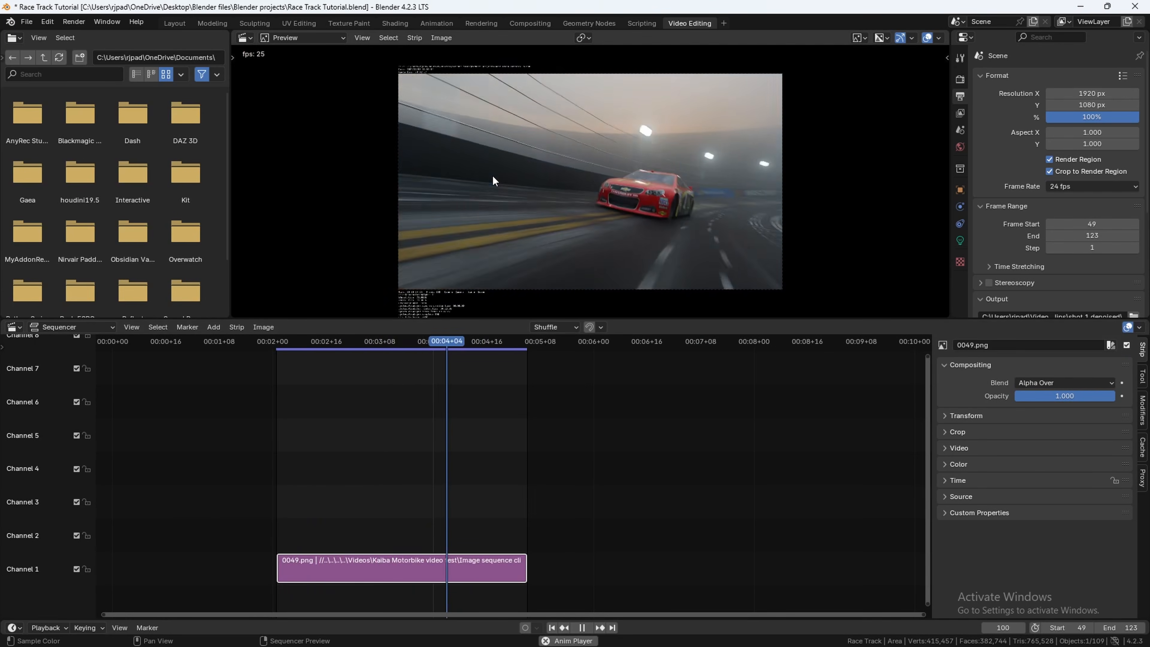
key(space)
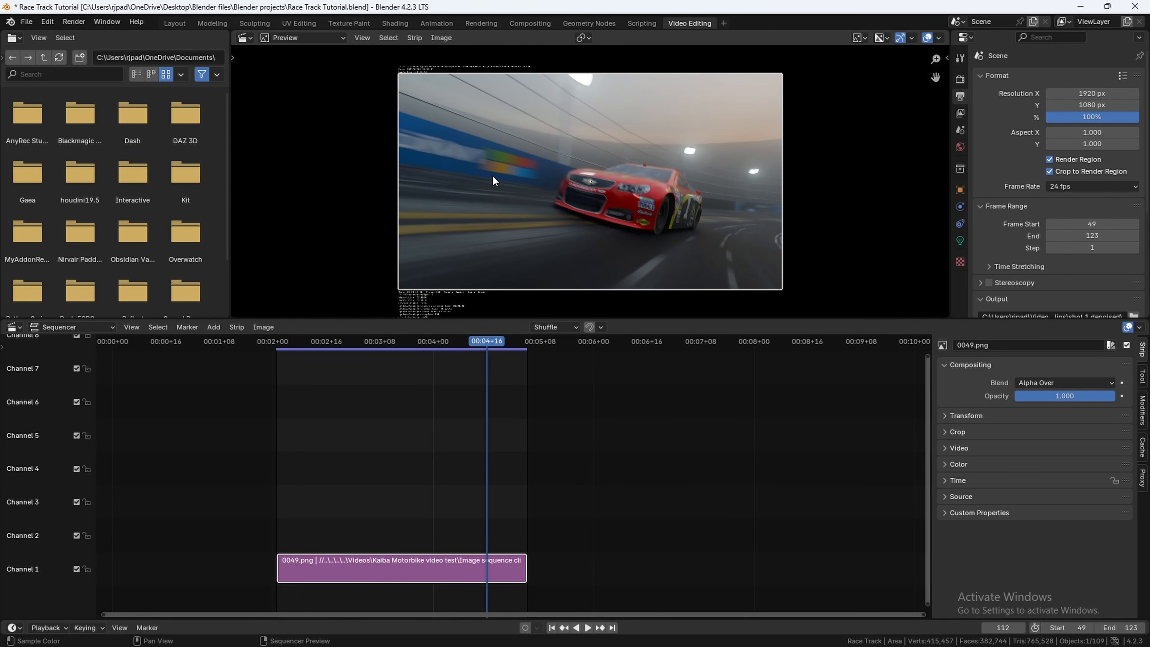
key(space)
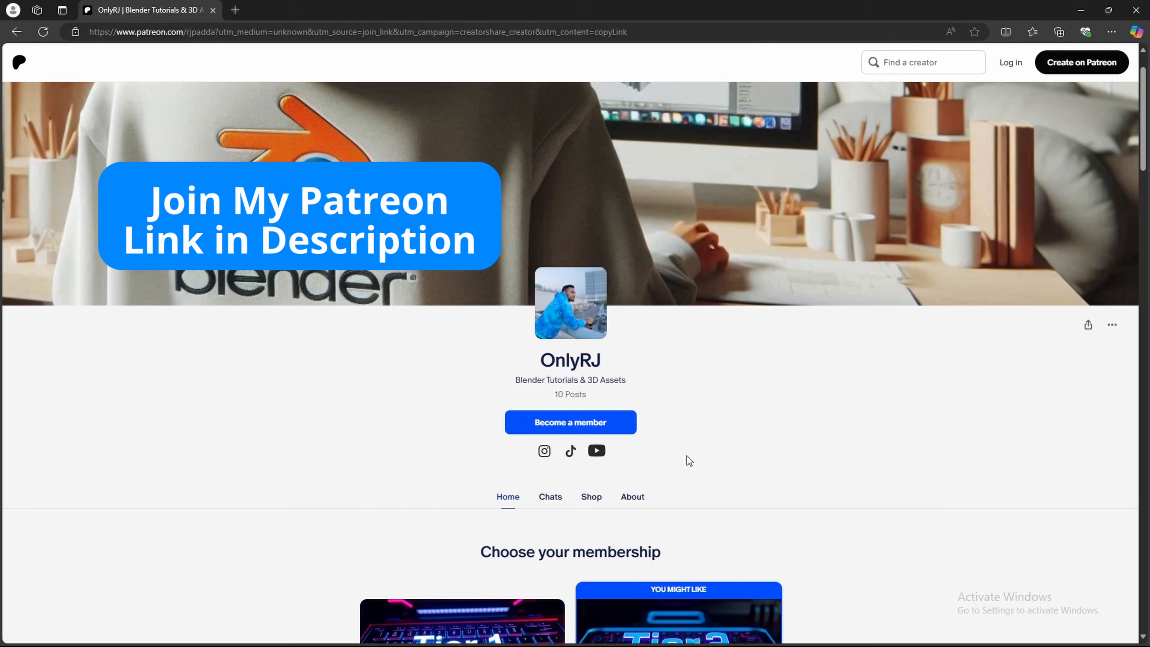
scroll(835, 459, down, 5)
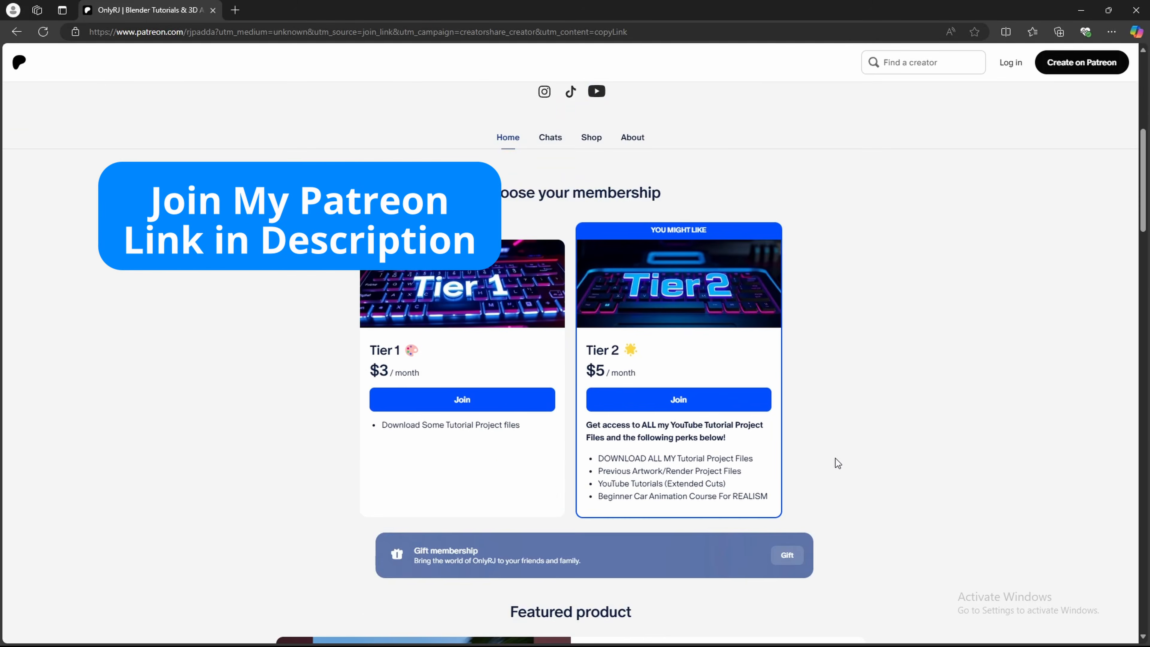